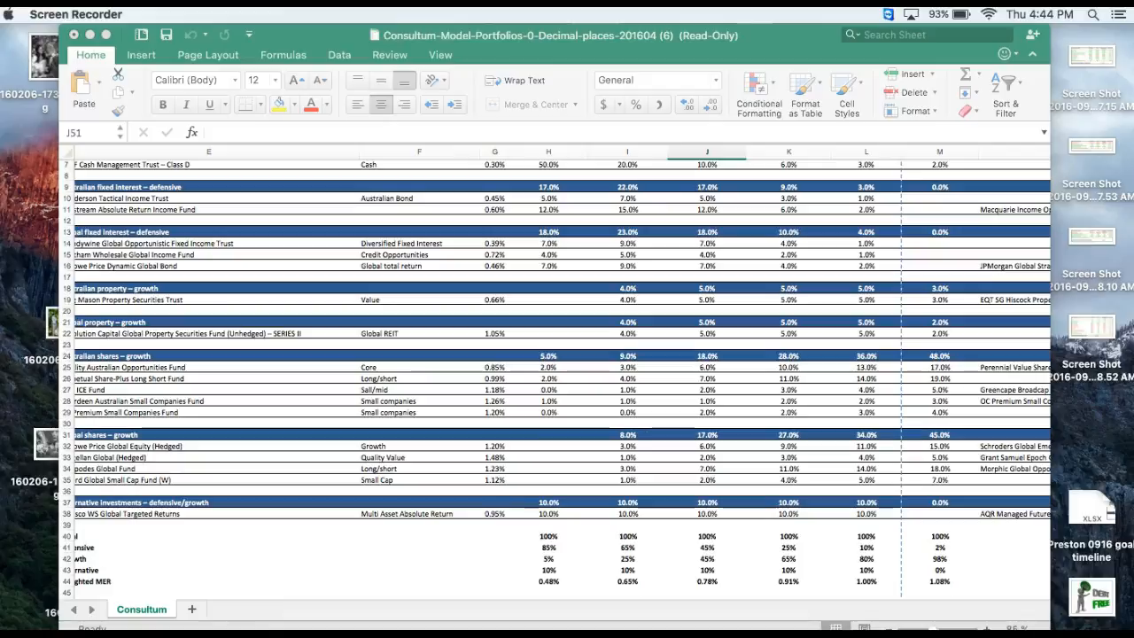
pyautogui.scroll(3, 643, 334)
pyautogui.hscroll(-1, 643, 335)
pyautogui.hscroll(-1, 642, 334)
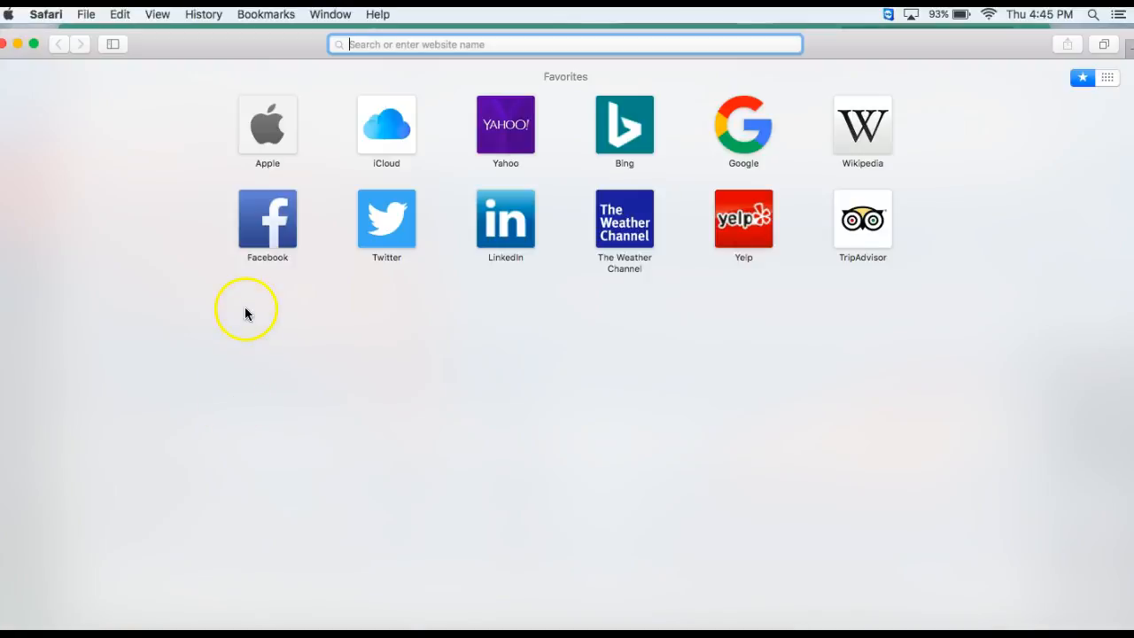
# Open the IOOF website in Safari and log in to Portfolio Online with the prefilled adviser credentials
pyautogui.write('ioo')
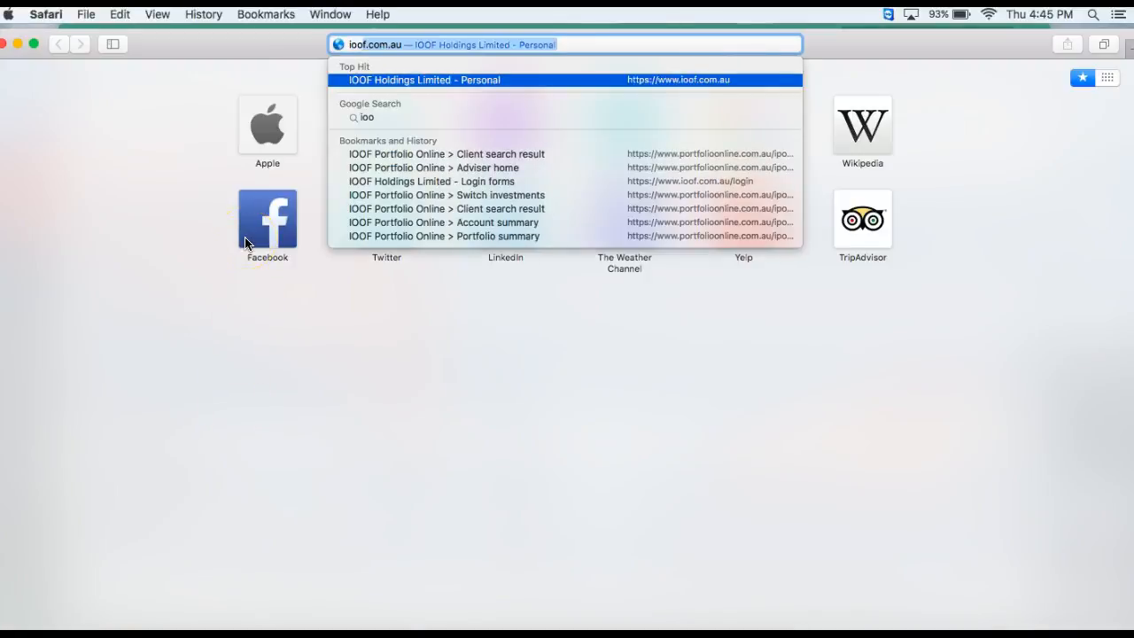
pyautogui.press('Return')
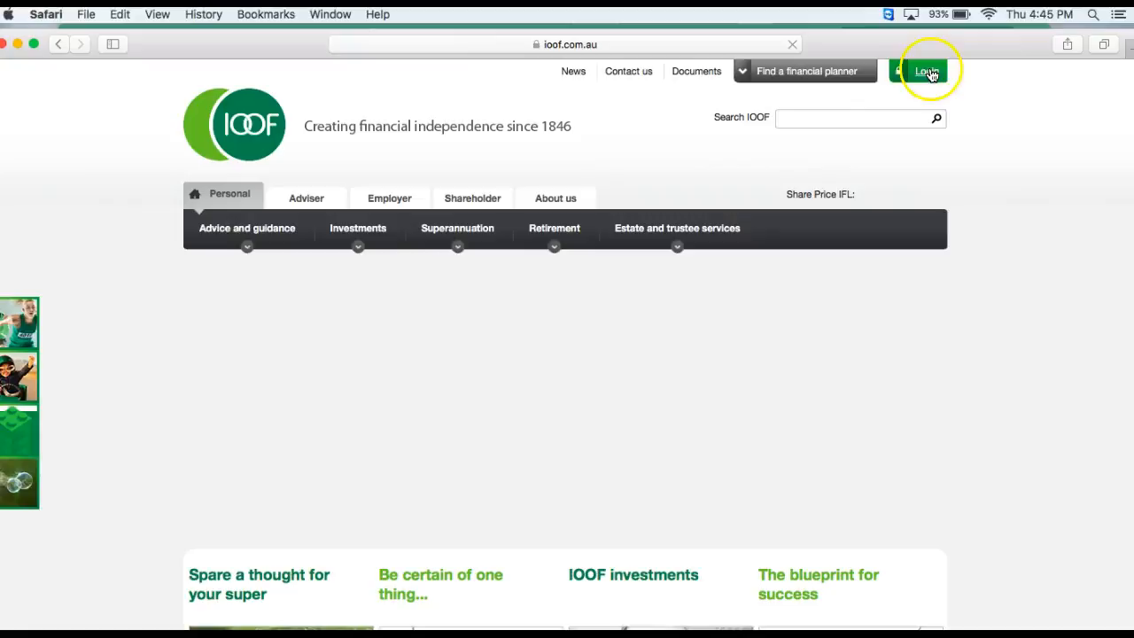
pyautogui.click(928, 73)
pyautogui.scroll(-3, 363, 431)
pyautogui.click(253, 554)
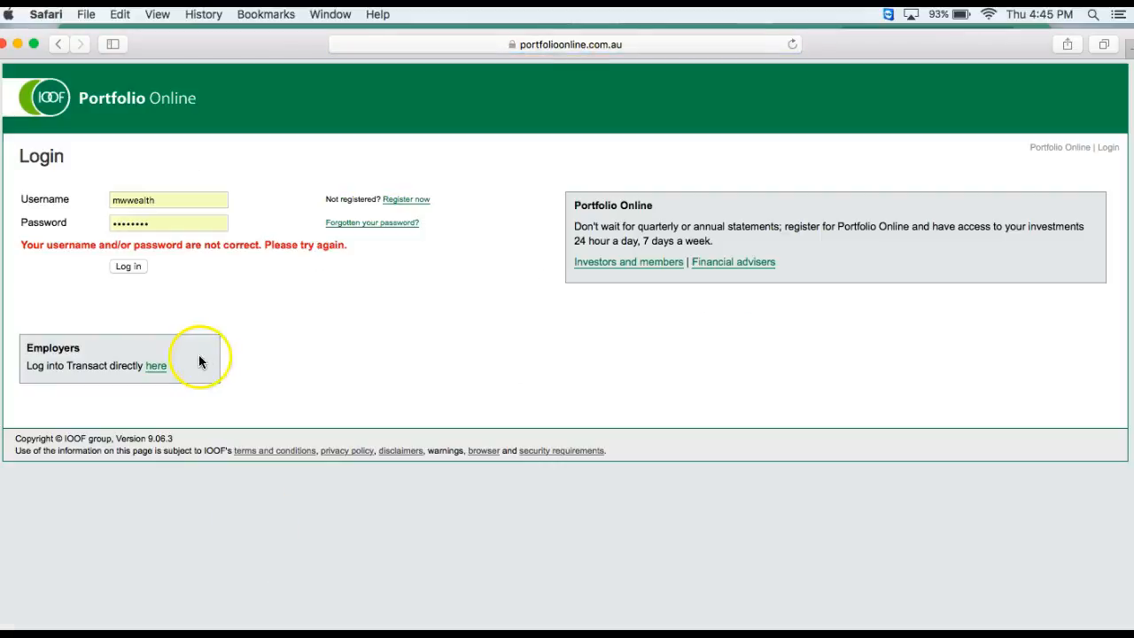
pyautogui.click(124, 267)
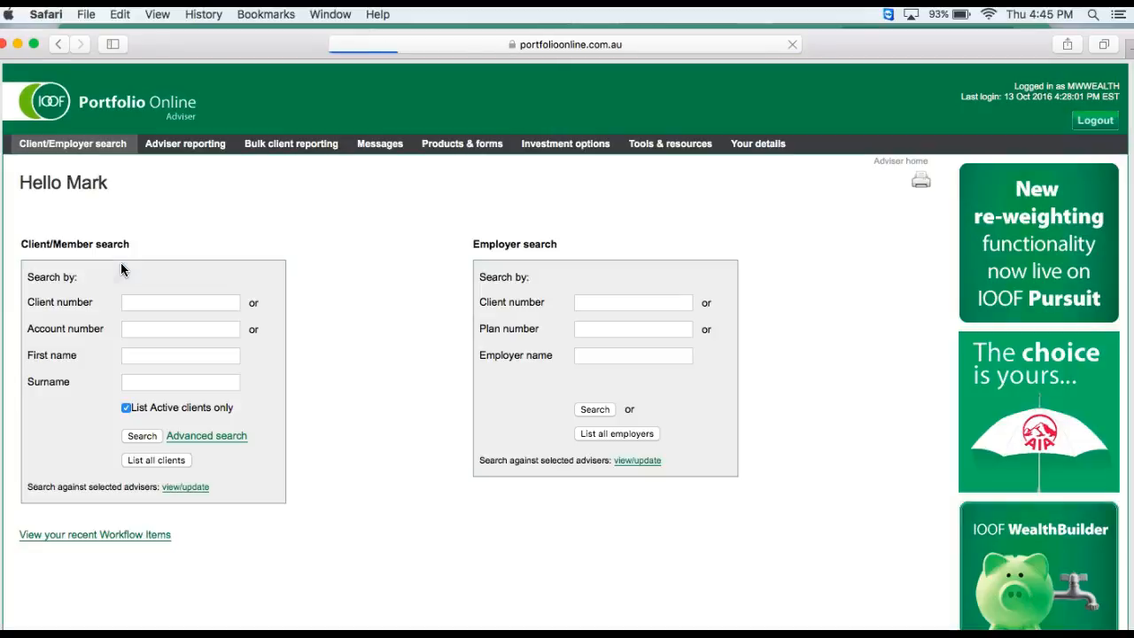
# List all clients and open the account summary of the second client's Pursuit Select Personal Superannuation account
pyautogui.click(160, 463)
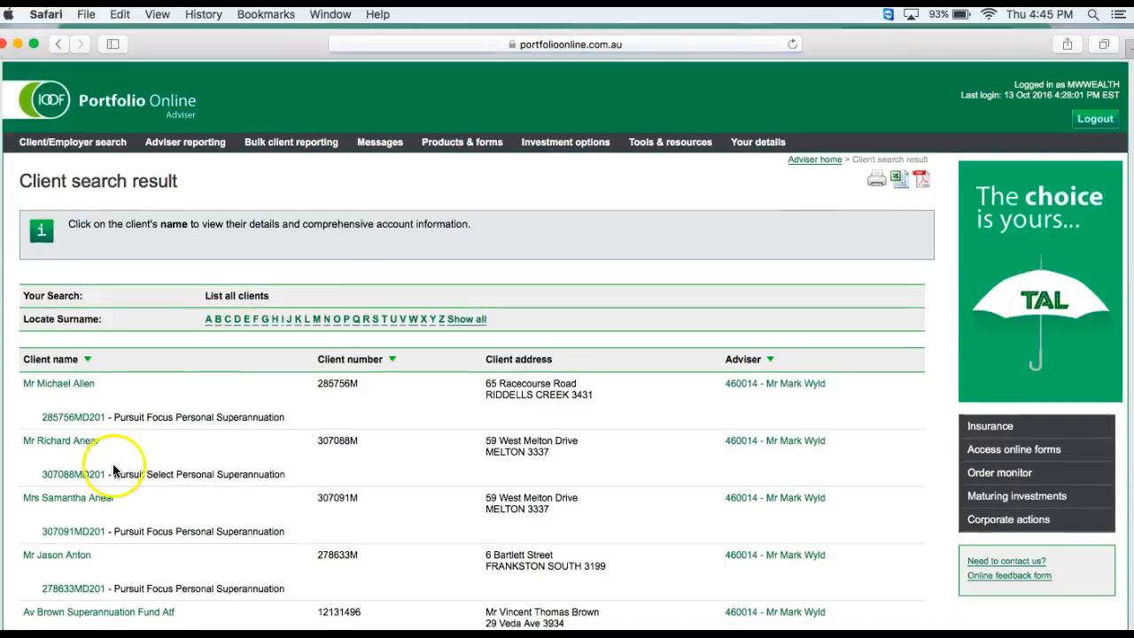
pyautogui.scroll(-2, 121, 452)
pyautogui.click(75, 370)
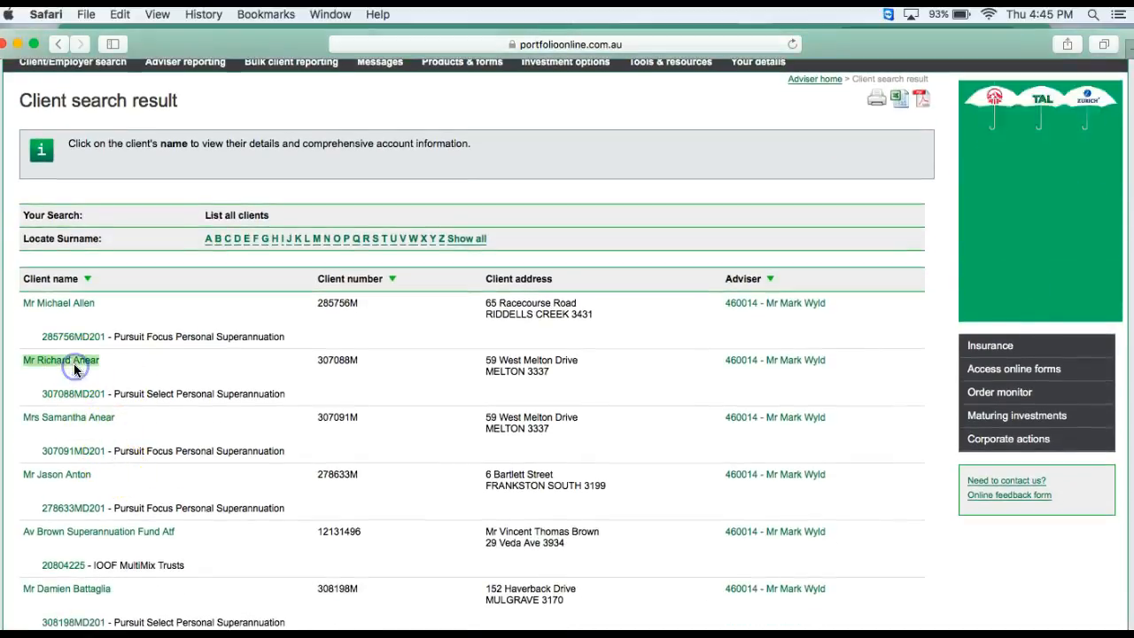
pyautogui.click(84, 365)
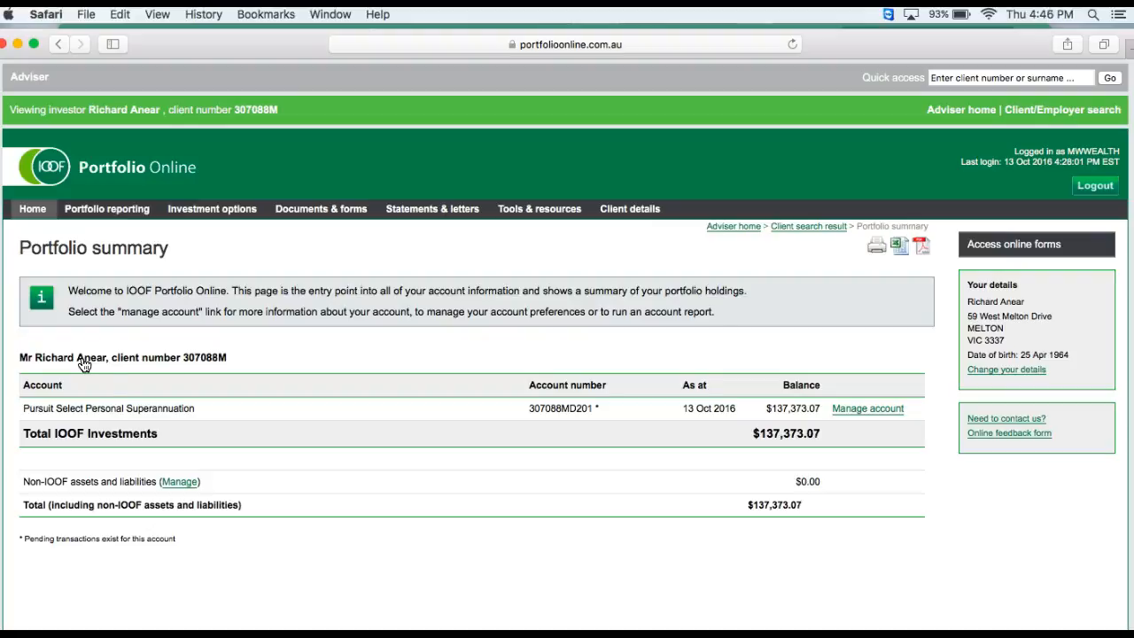
pyautogui.click(876, 411)
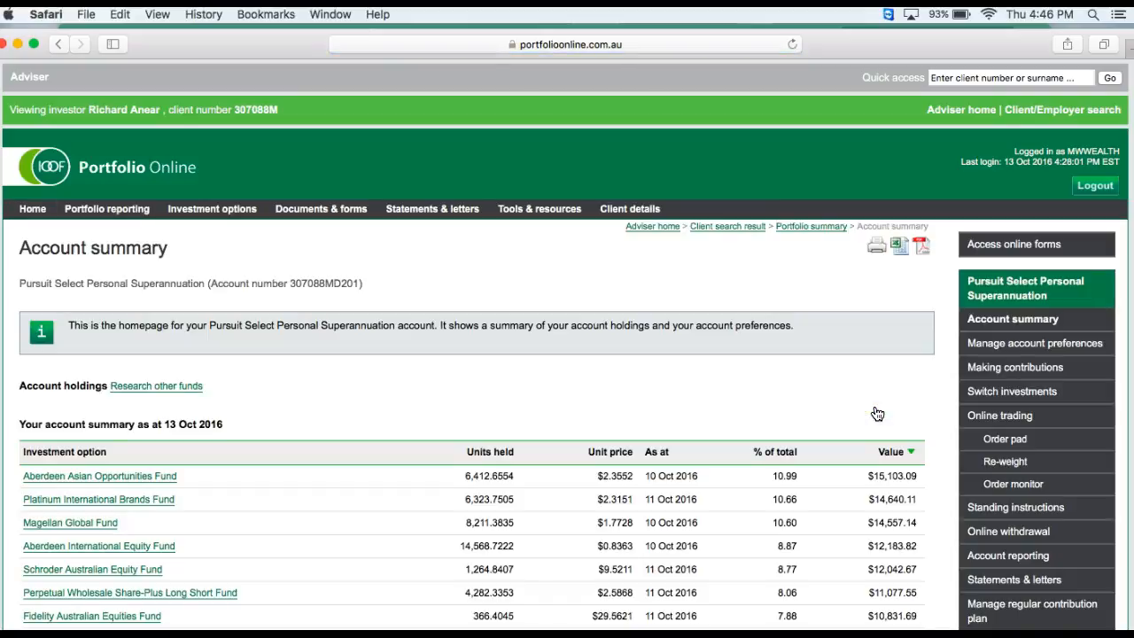
# Open IOOF's Adviser Online Switching portal from the account's switch investments page and continue past its welcome page
pyautogui.scroll(-3, 878, 414)
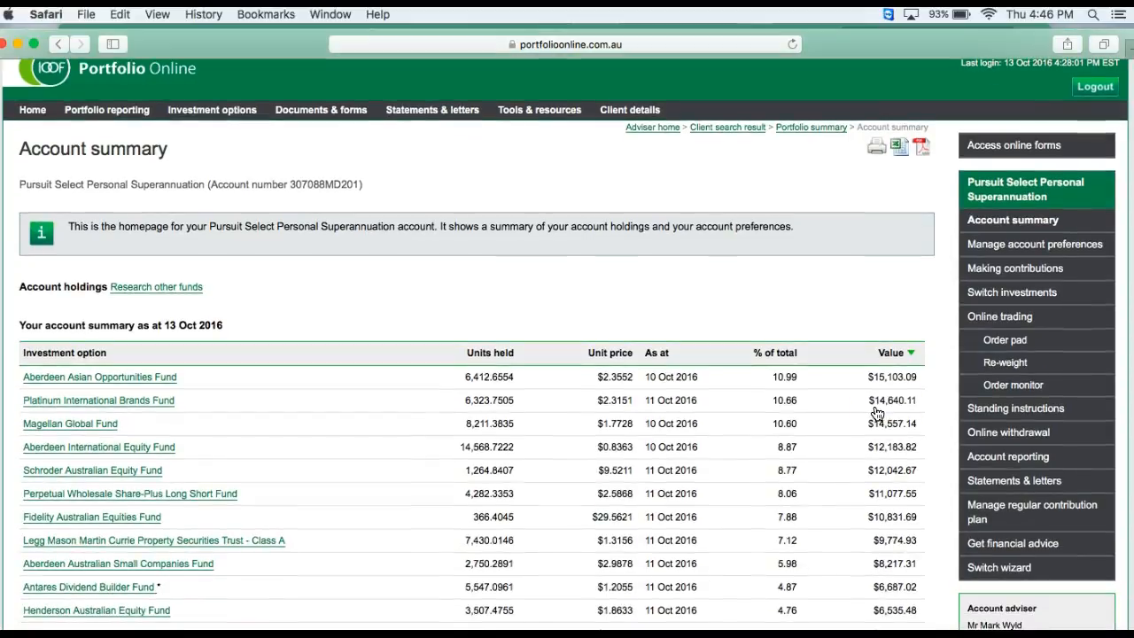
pyautogui.click(1017, 415)
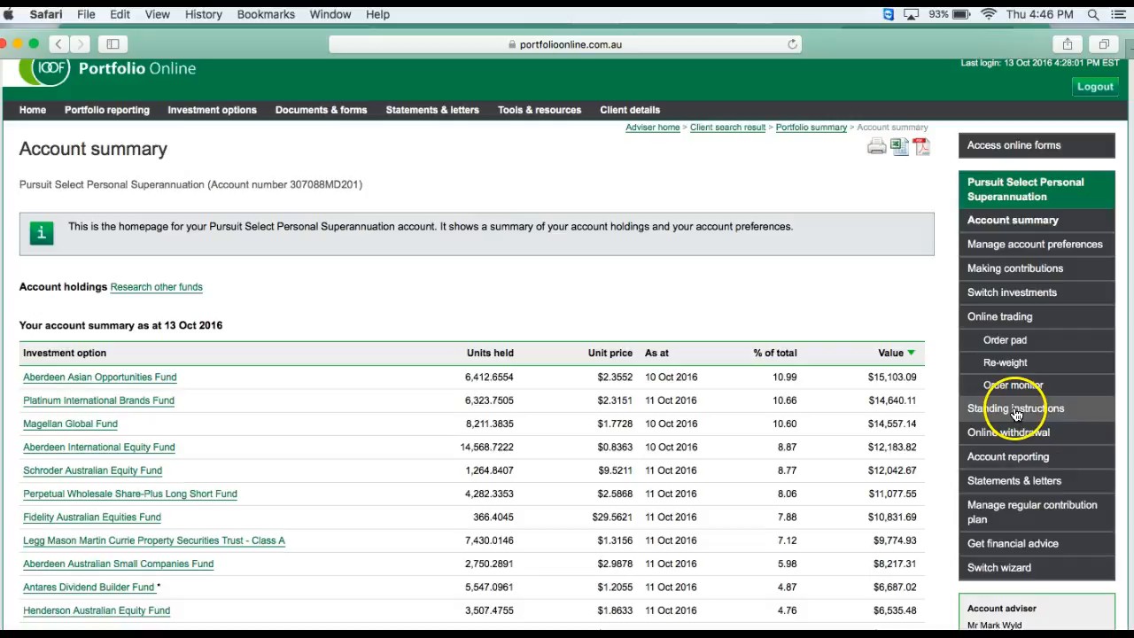
pyautogui.click(1018, 301)
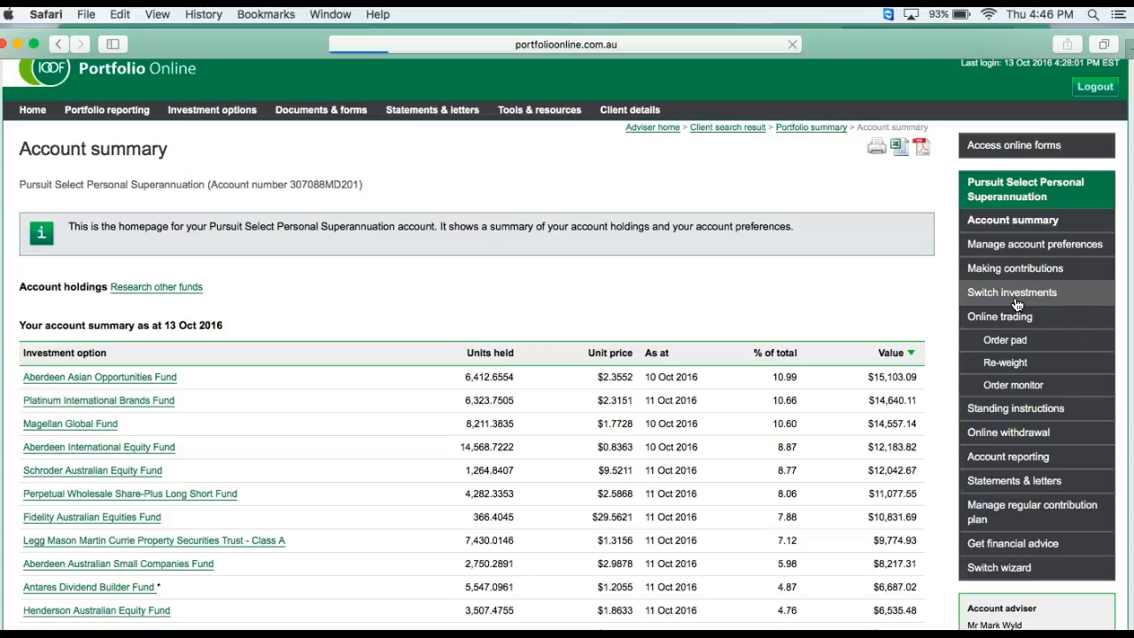
pyautogui.scroll(-2, 827, 408)
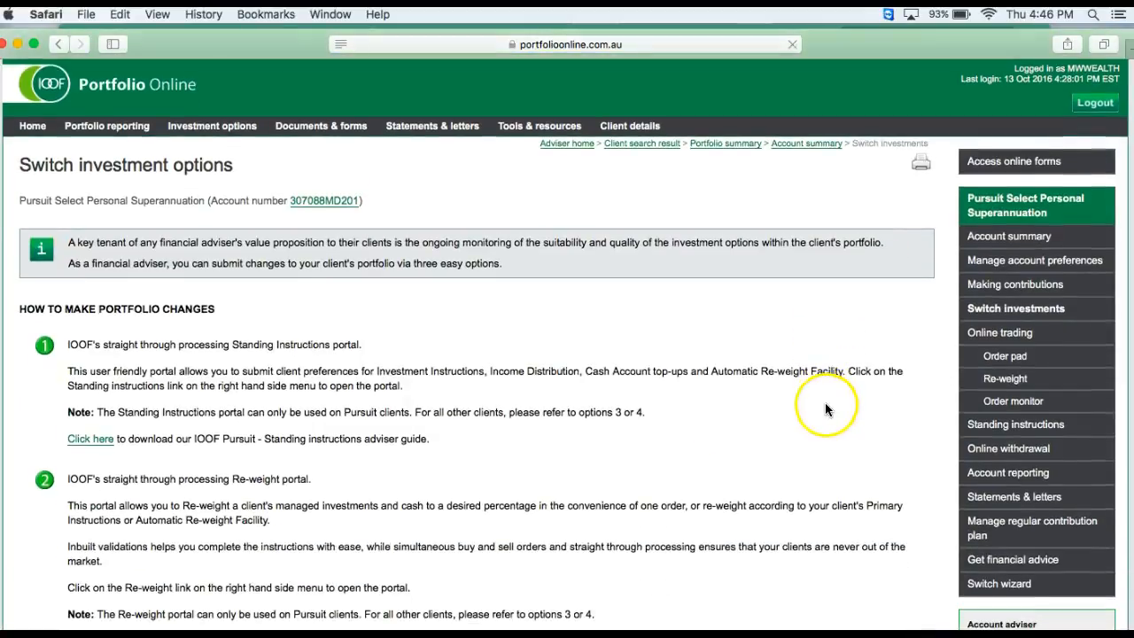
pyautogui.scroll(-5, 430, 506)
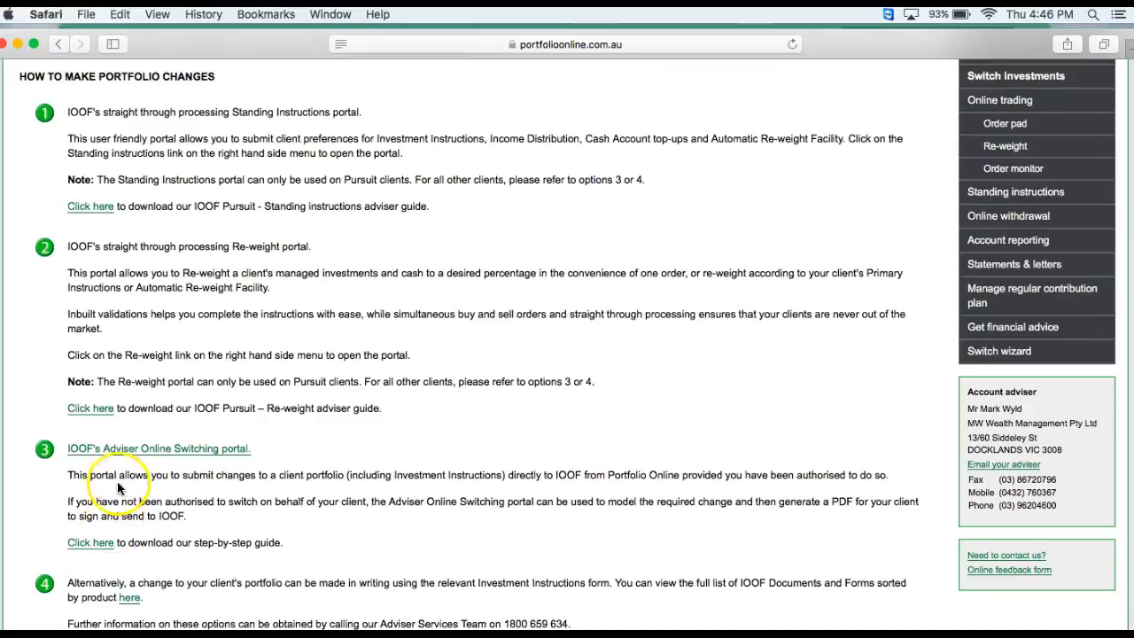
pyautogui.click(138, 450)
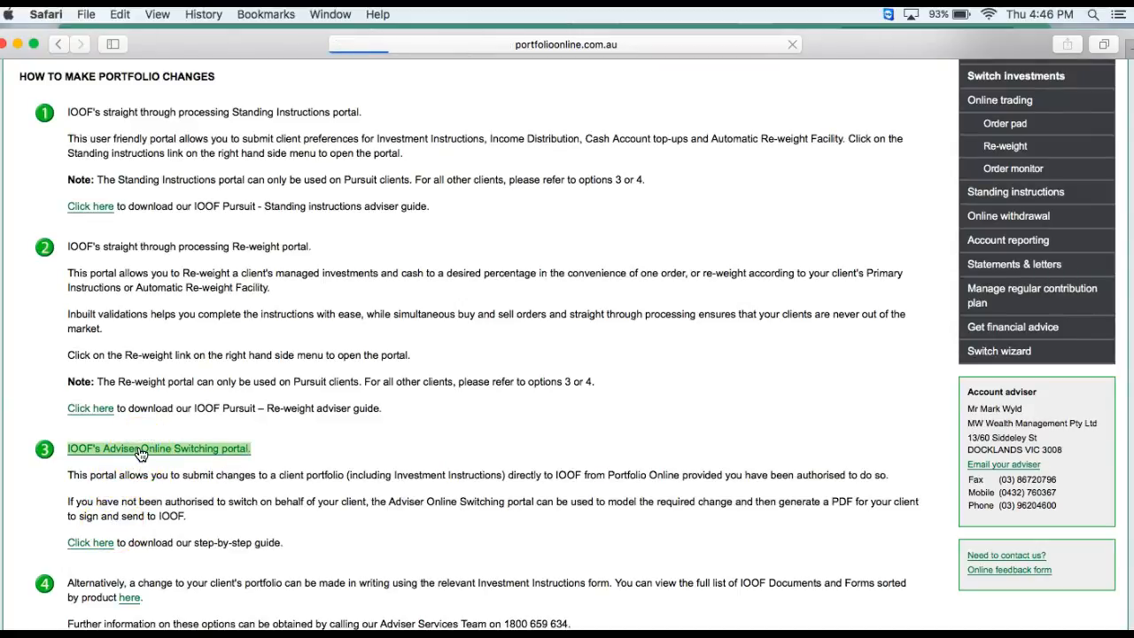
pyautogui.scroll(-2, 140, 453)
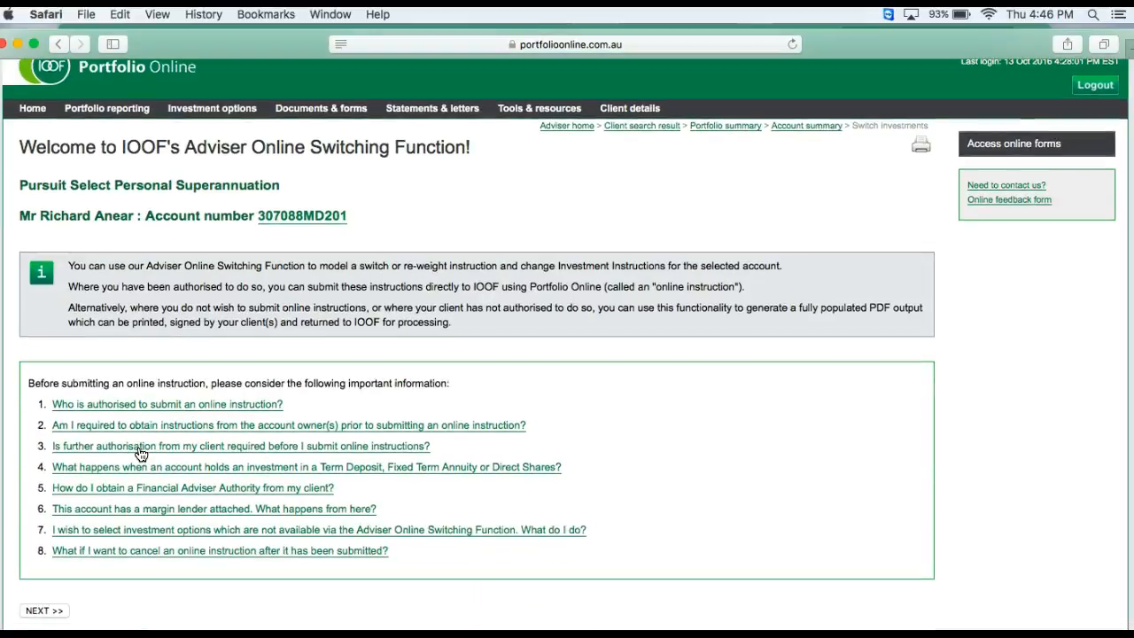
pyautogui.scroll(-1, 140, 454)
pyautogui.click(48, 570)
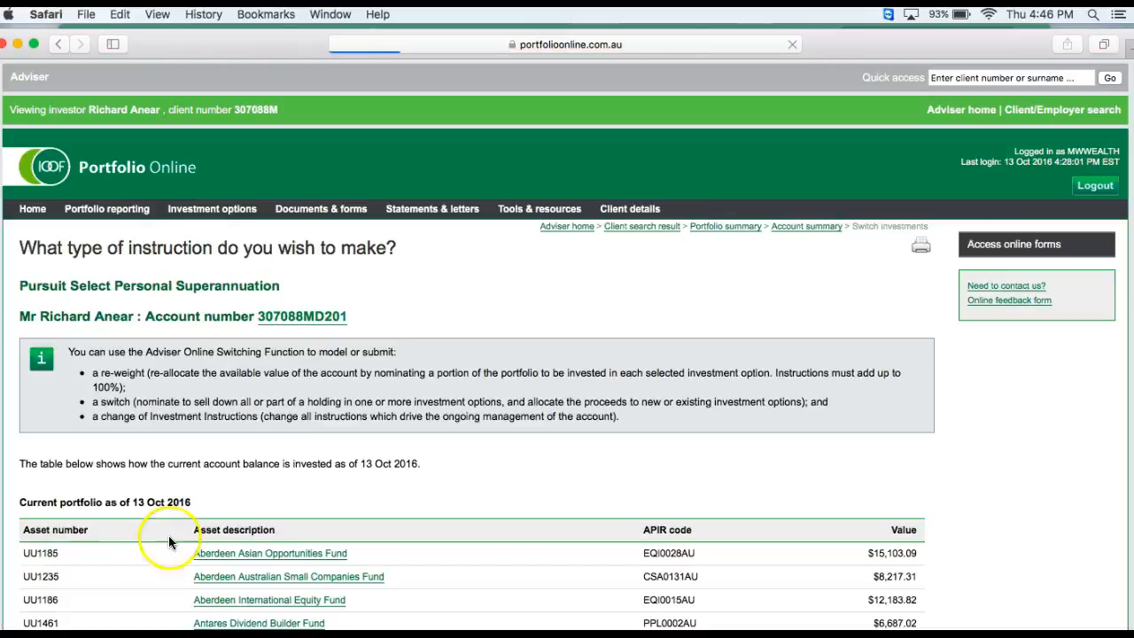
# Examine the account's current holdings, then switch to Excel and review the Consultum model portfolio's funds, APIR codes and target percentages
pyautogui.scroll(-5, 174, 535)
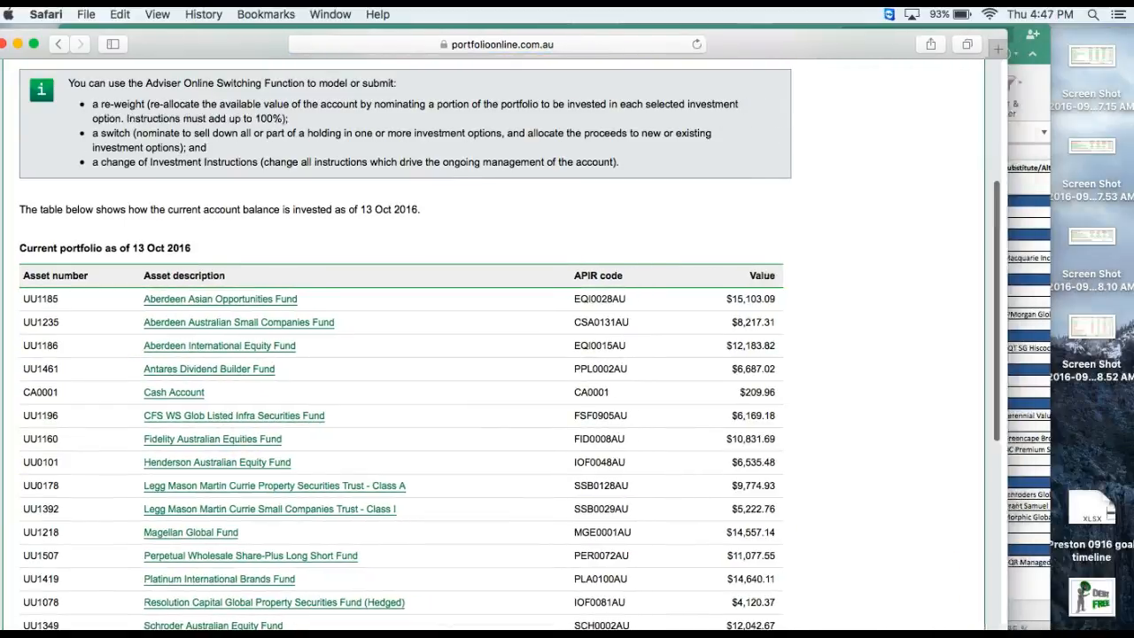
pyautogui.doubleClick(1026, 543)
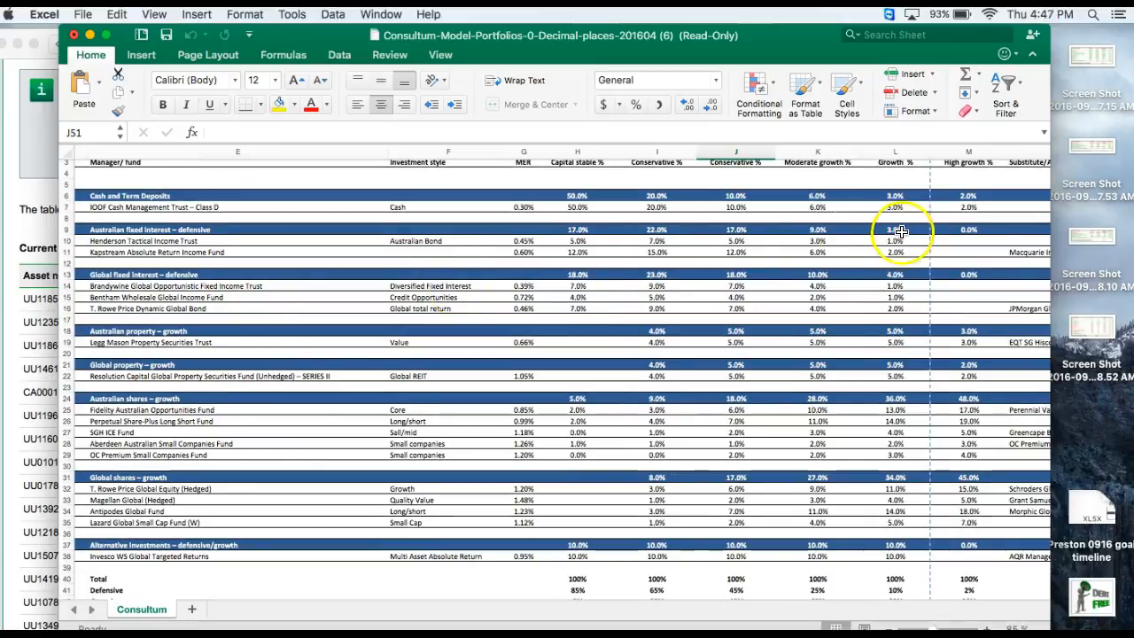
pyautogui.scroll(1, 947, 245)
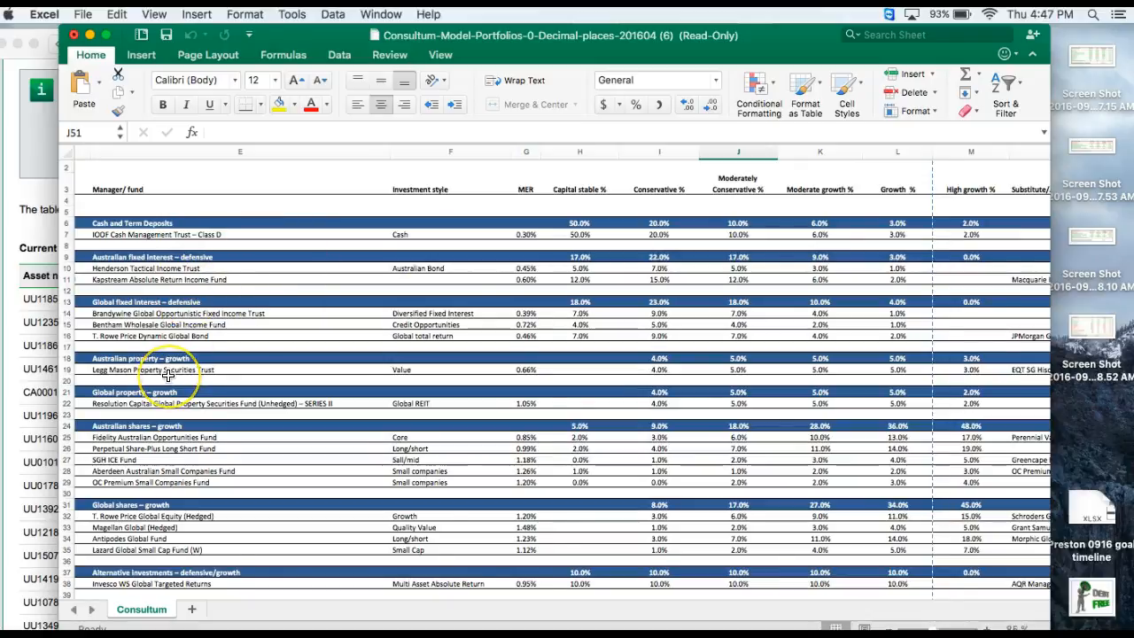
pyautogui.scroll(-1, 177, 358)
pyautogui.hscroll(-1, 177, 359)
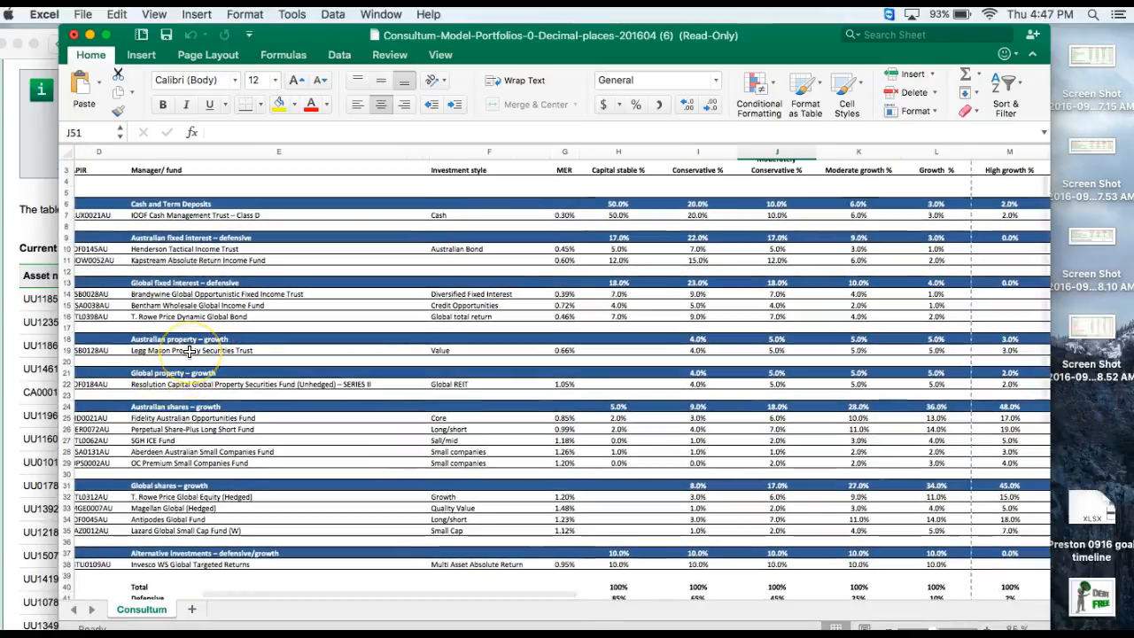
pyautogui.scroll(-2, 186, 381)
pyautogui.hscroll(-1, 186, 381)
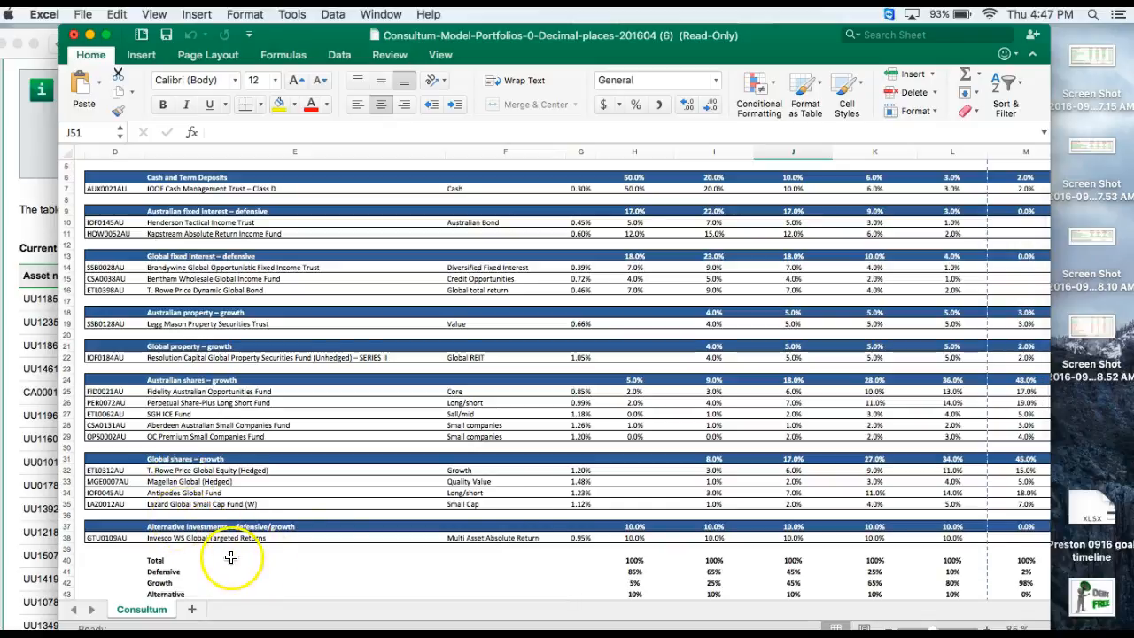
pyautogui.hscroll(2, 585, 510)
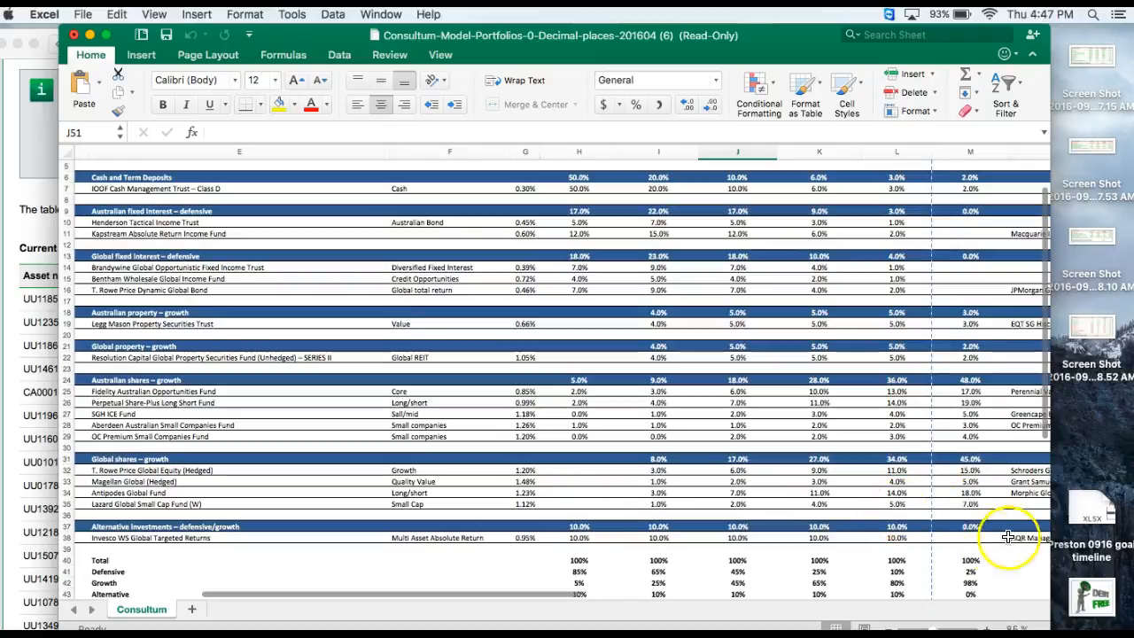
pyautogui.scroll(3, 984, 527)
pyautogui.hscroll(-2, 798, 529)
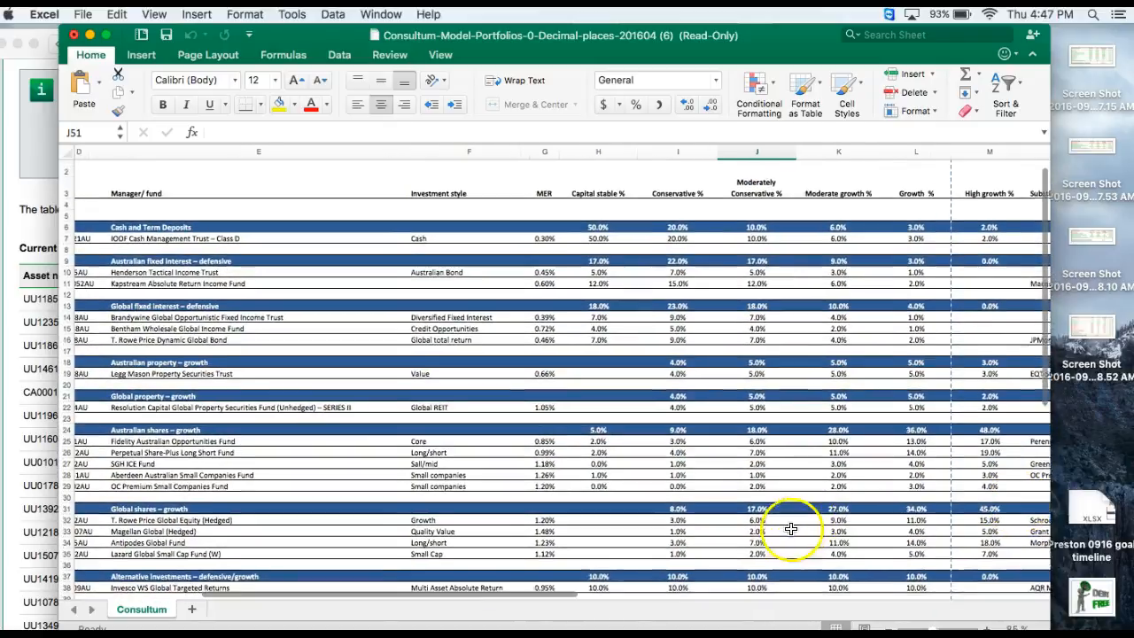
# Return to Safari, choose Switch as the instruction type and continue to the account's list of options to sell
pyautogui.click(31, 430)
pyautogui.scroll(-10, 221, 377)
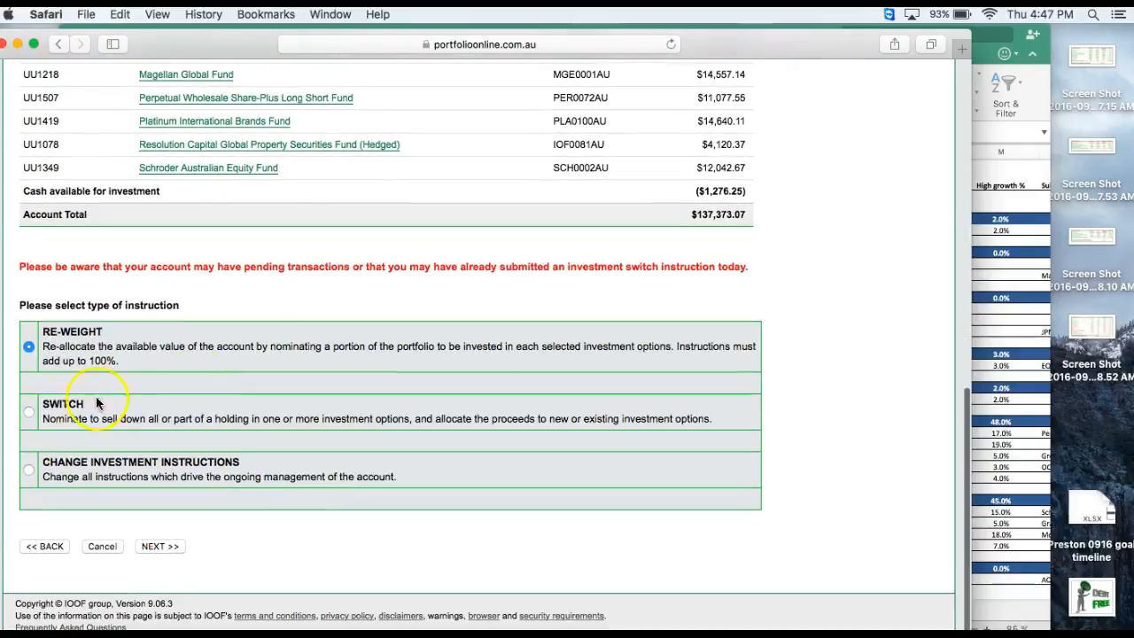
pyautogui.click(29, 412)
pyautogui.click(154, 546)
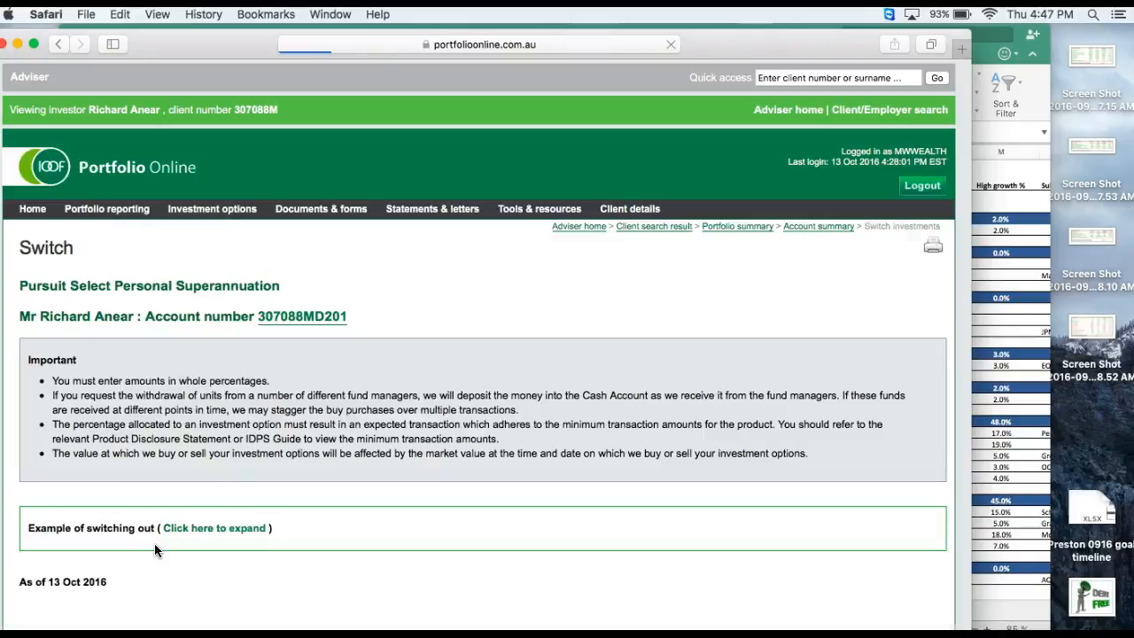
pyautogui.scroll(-10, 154, 543)
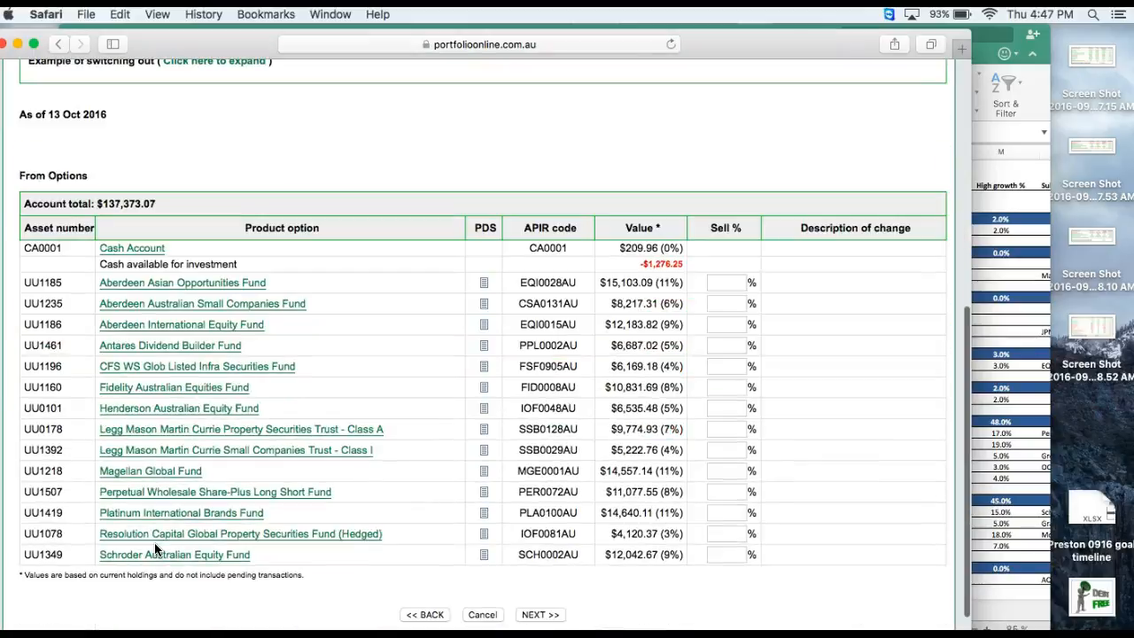
# Move the Excel model portfolio window further right beside the switch form and compare its funds with the current holdings
pyautogui.click(1013, 352)
pyautogui.moveTo(665, 61); pyautogui.dragTo(923, 68)
pyautogui.click(241, 174)
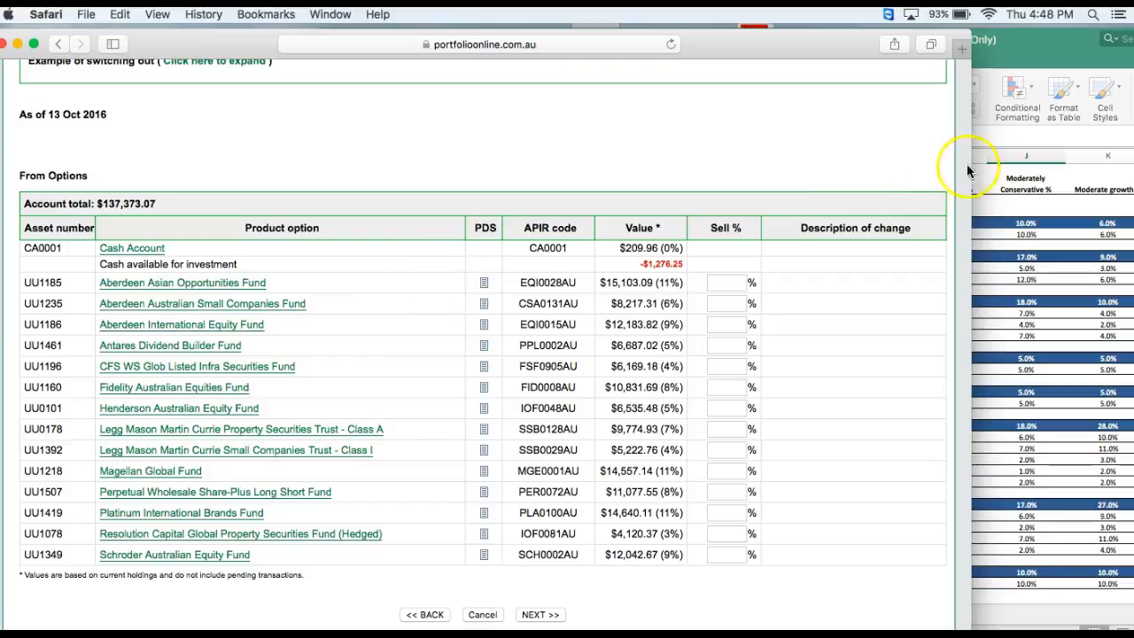
pyautogui.click(1003, 209)
pyautogui.hscroll(-2, 922, 275)
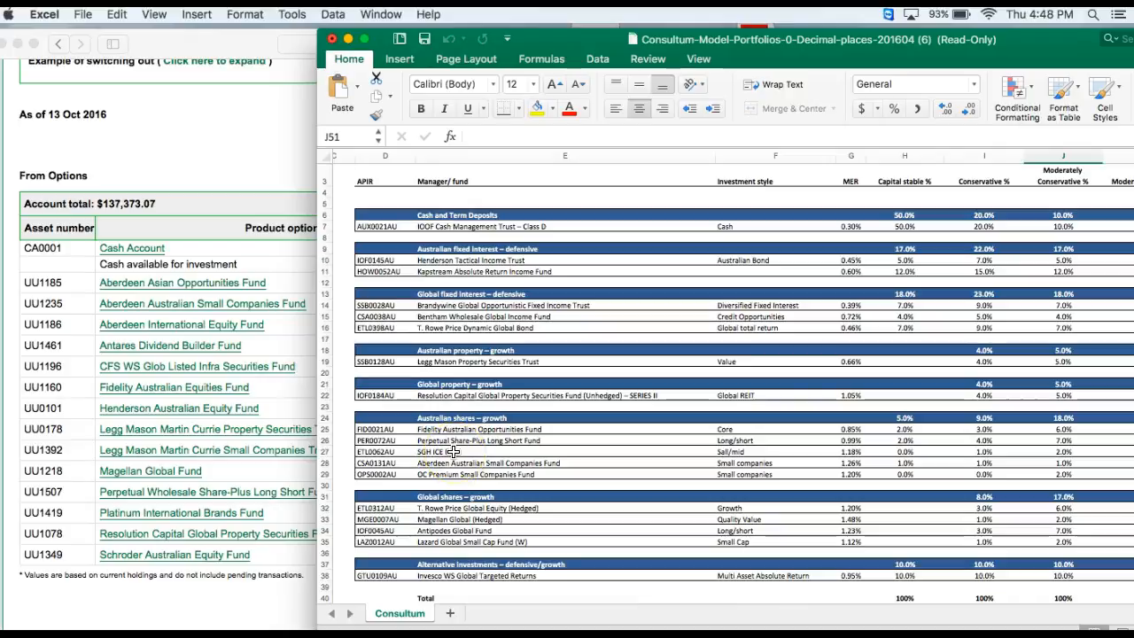
pyautogui.click(255, 401)
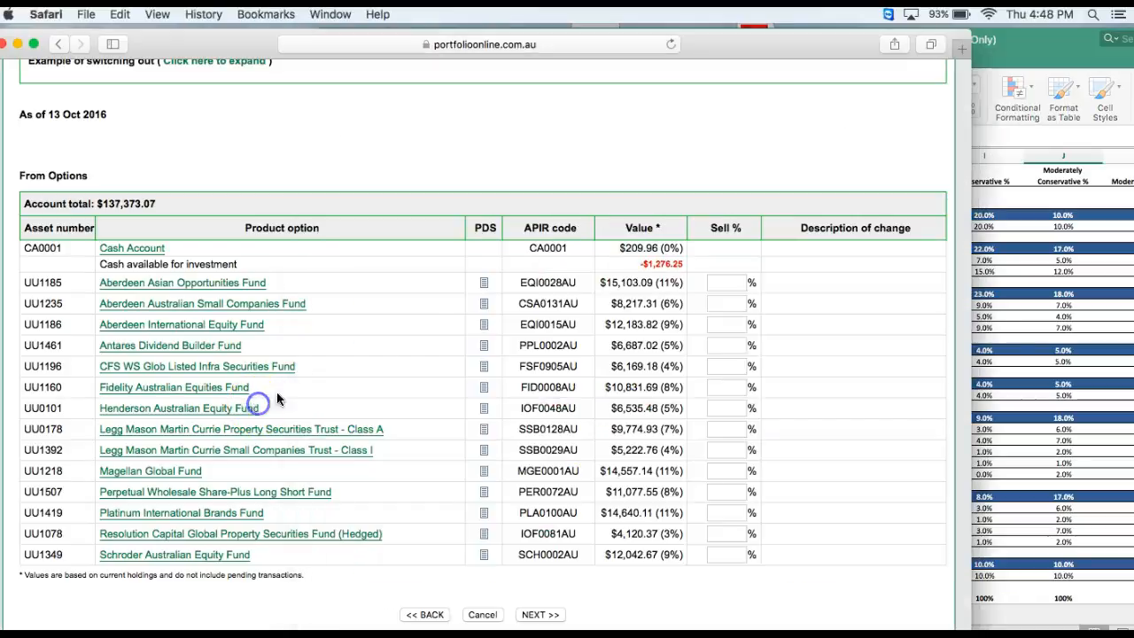
# Set the sell percentage of the Aberdeen Asian Opportunities Fund to 100%
pyautogui.click(726, 282)
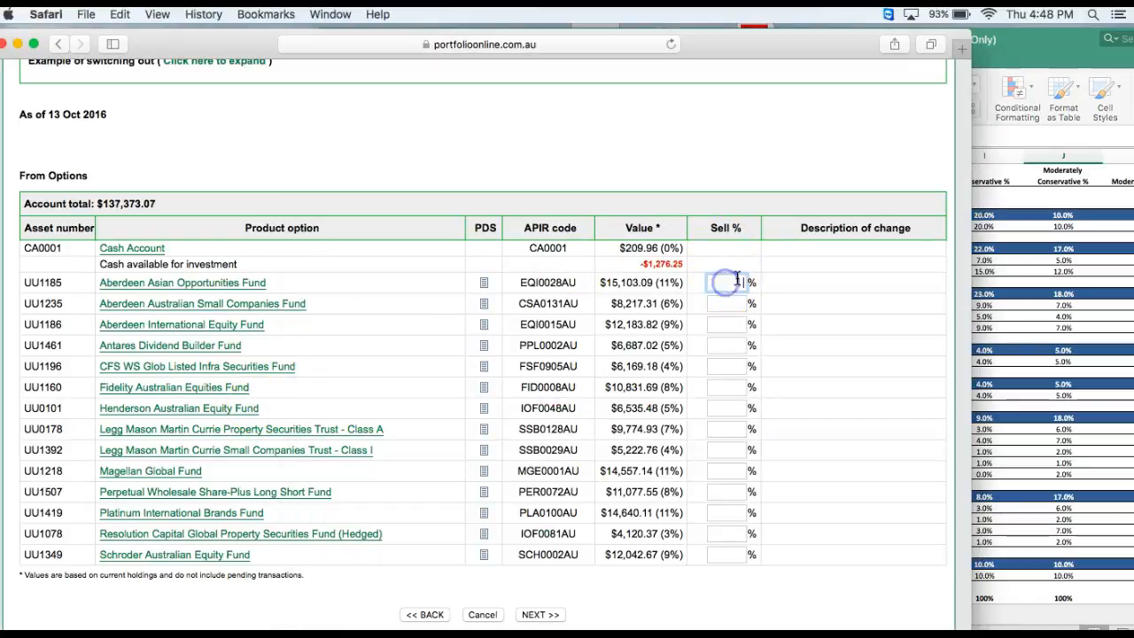
pyautogui.write('100')
pyautogui.press('Tab')
# Check the small companies allocations in the Excel model portfolio and set the Aberdeen Australian Small Companies Fund's sell percentage to 50%
pyautogui.click(1013, 383)
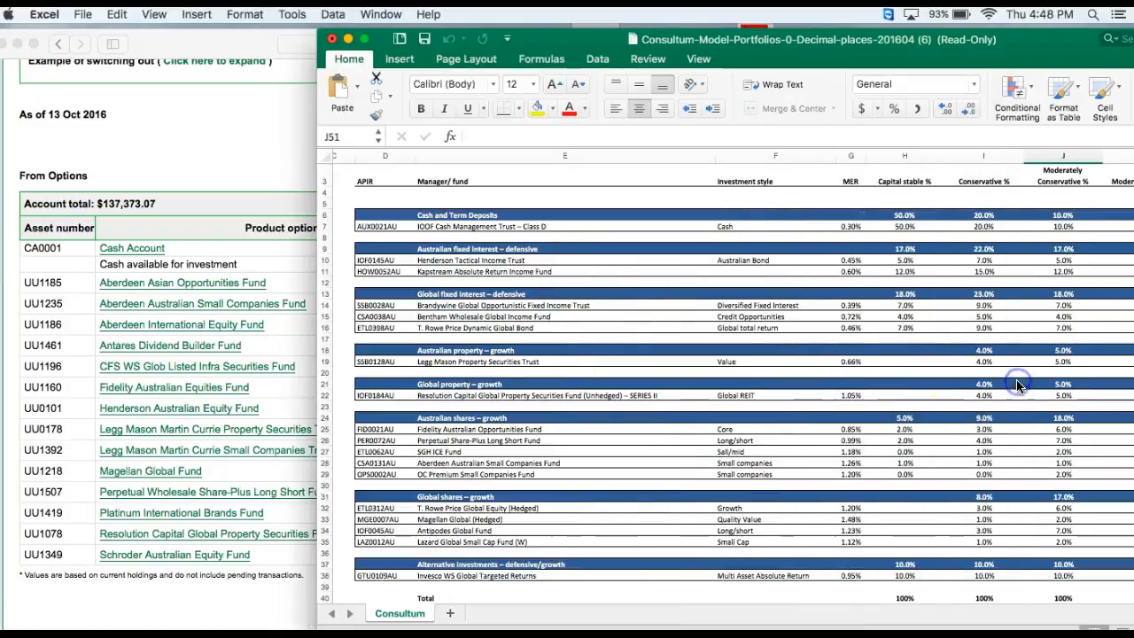
pyautogui.hscroll(5, 747, 484)
pyautogui.hscroll(4, 747, 483)
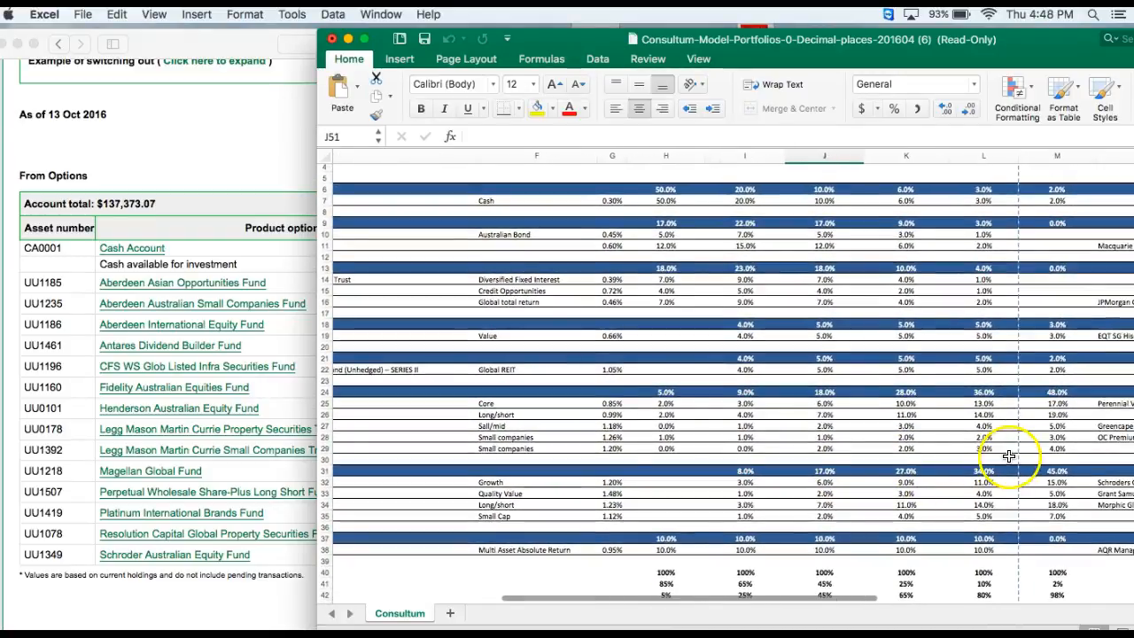
pyautogui.hscroll(-8, 1001, 463)
pyautogui.click(247, 399)
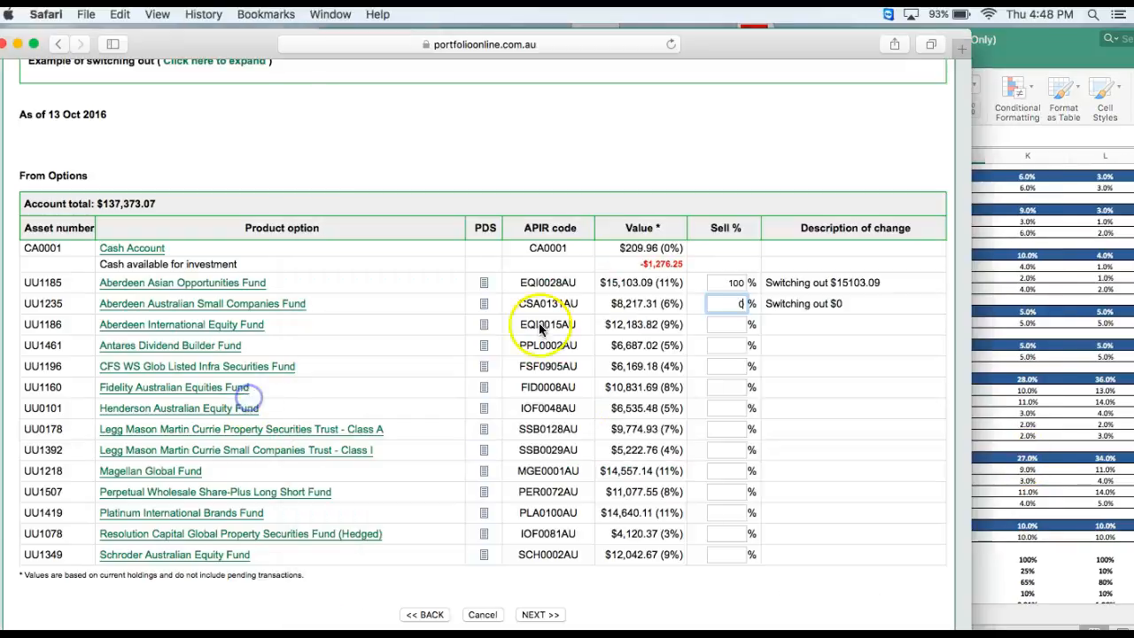
pyautogui.click(732, 298)
pyautogui.click(737, 308)
pyautogui.click(732, 306)
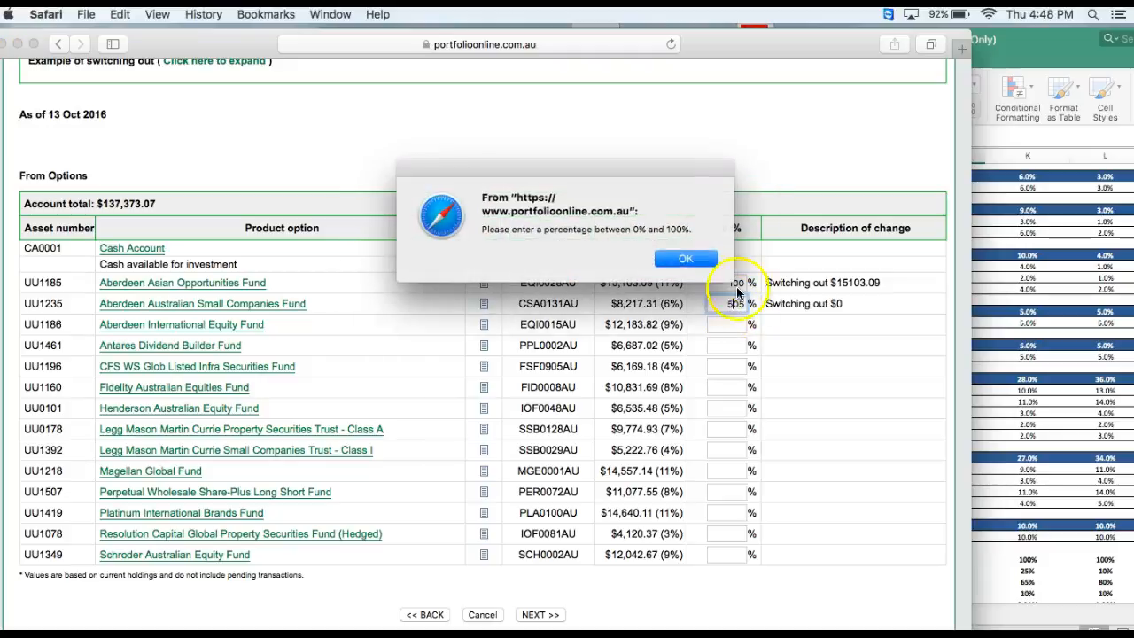
pyautogui.click(700, 262)
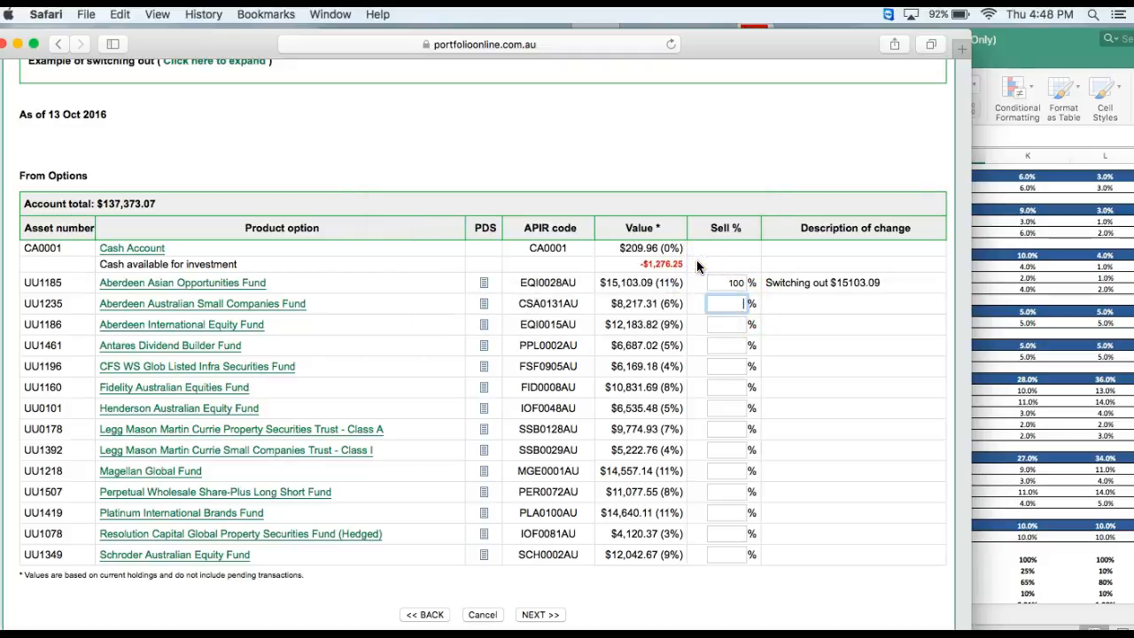
pyautogui.press('Tab')
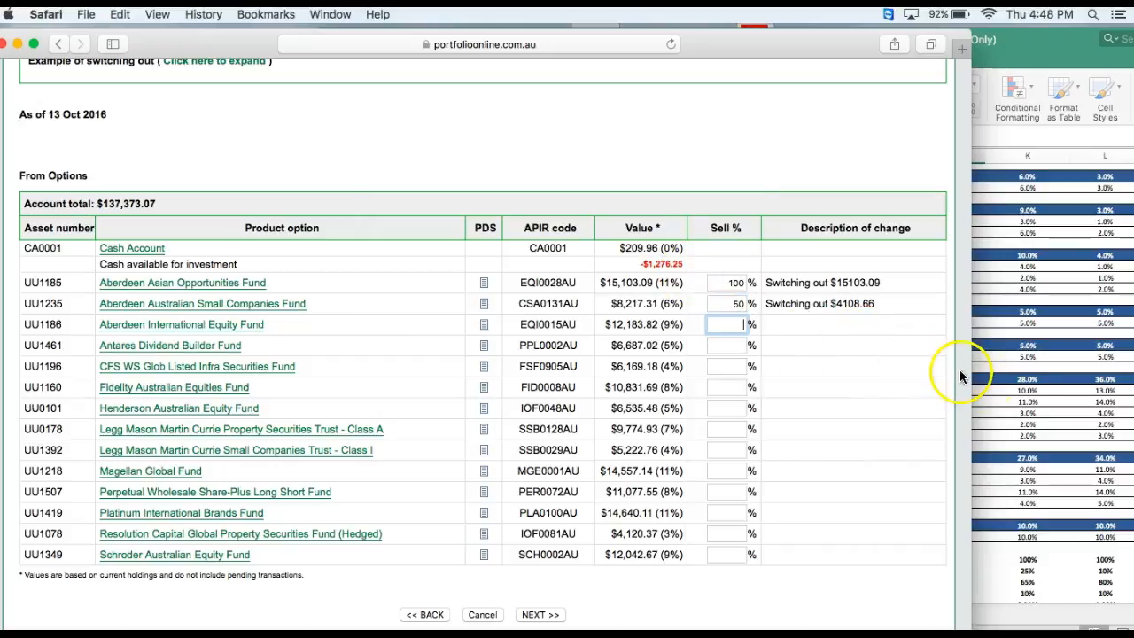
# Check the Excel model portfolio for the Aberdeen International Equity Fund and set its sell percentage to 100%
pyautogui.click(1010, 390)
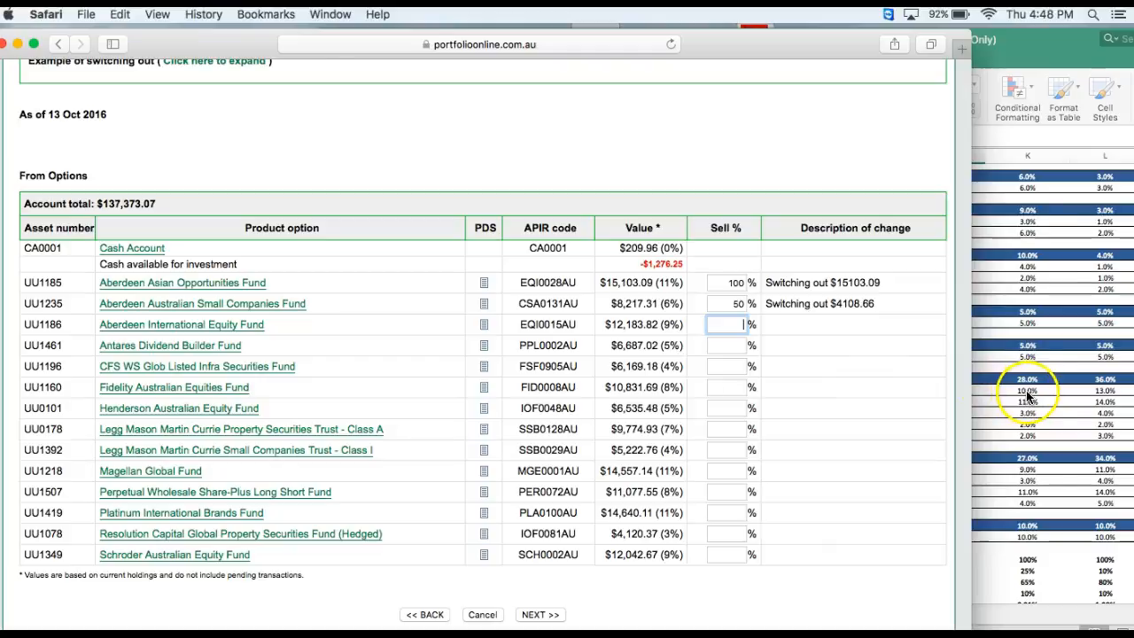
pyautogui.hscroll(-2, 727, 381)
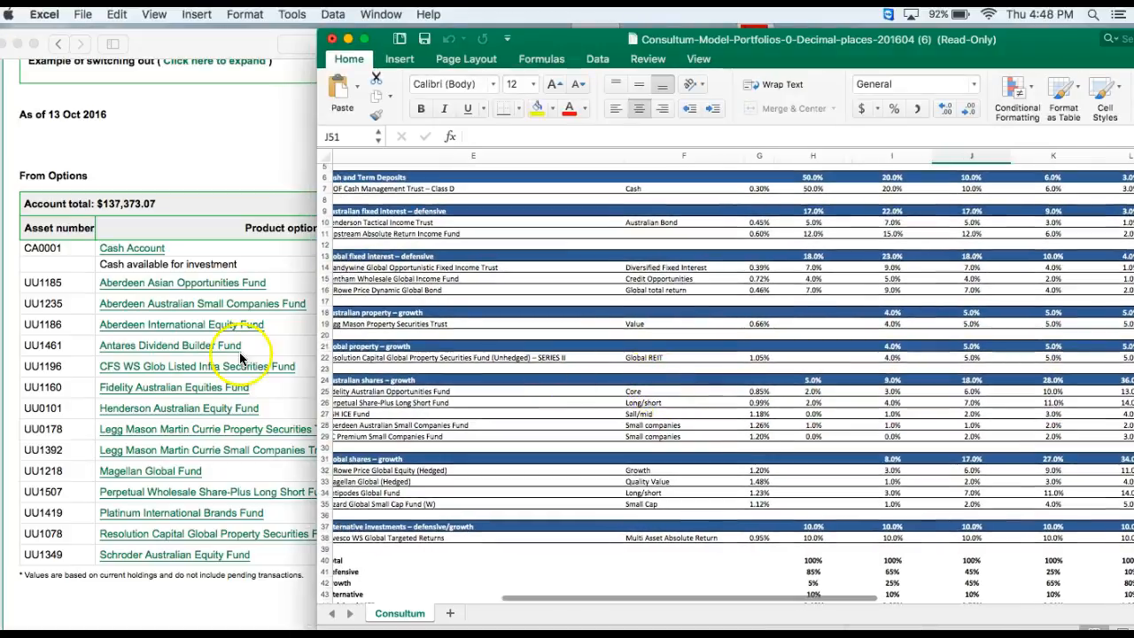
pyautogui.click(232, 354)
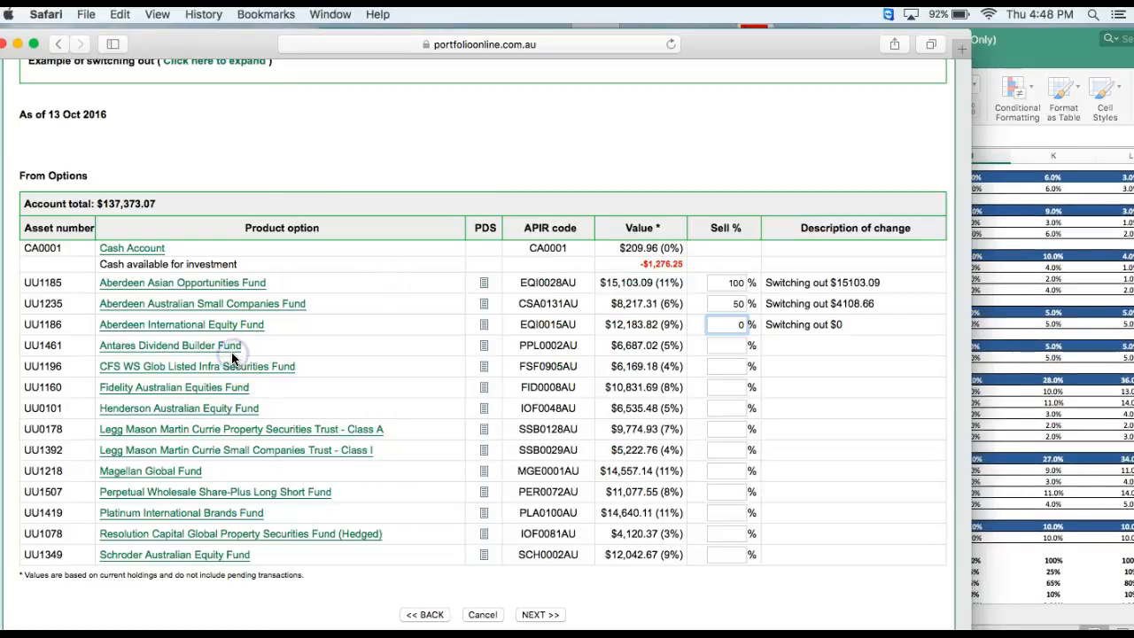
pyautogui.click(1063, 391)
pyautogui.hscroll(-2, 421, 512)
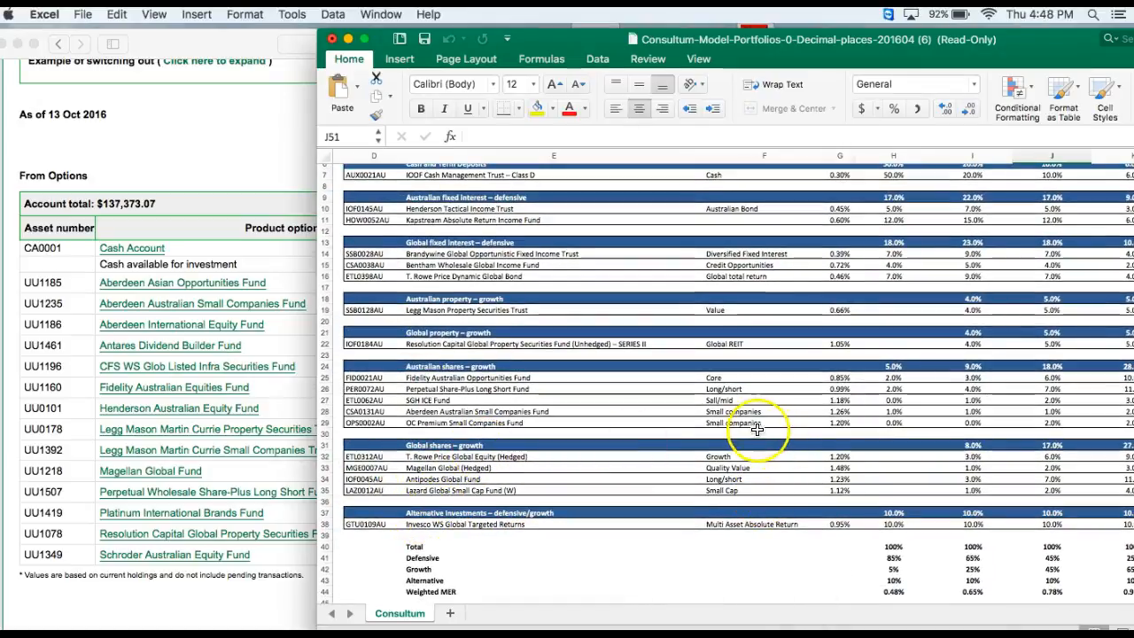
pyautogui.click(254, 390)
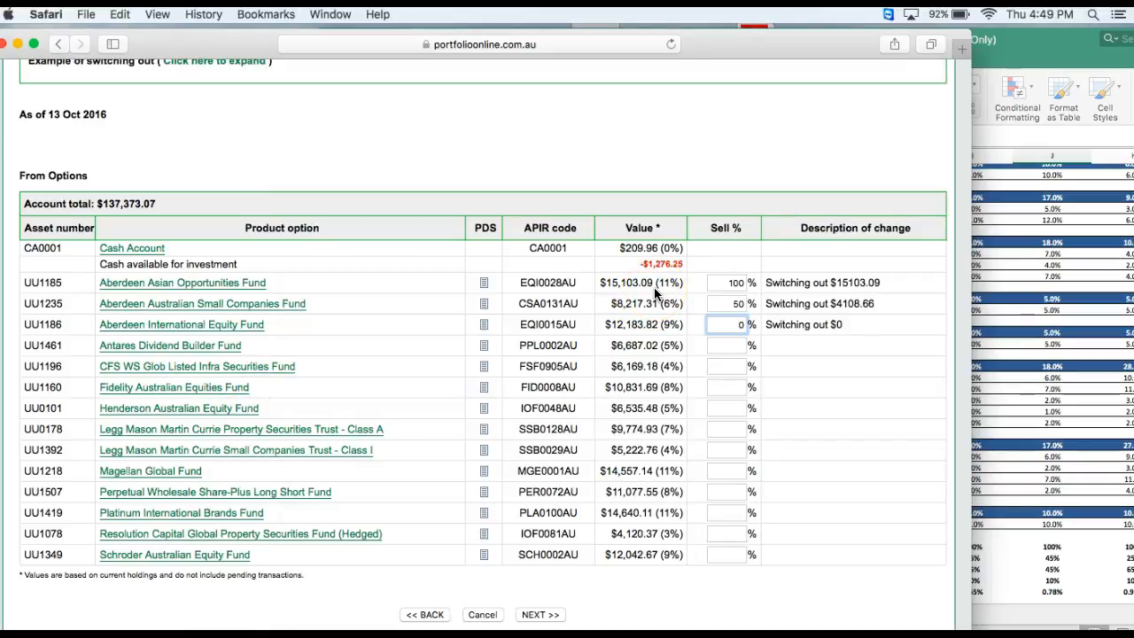
pyautogui.write('0')
pyautogui.press('Tab')
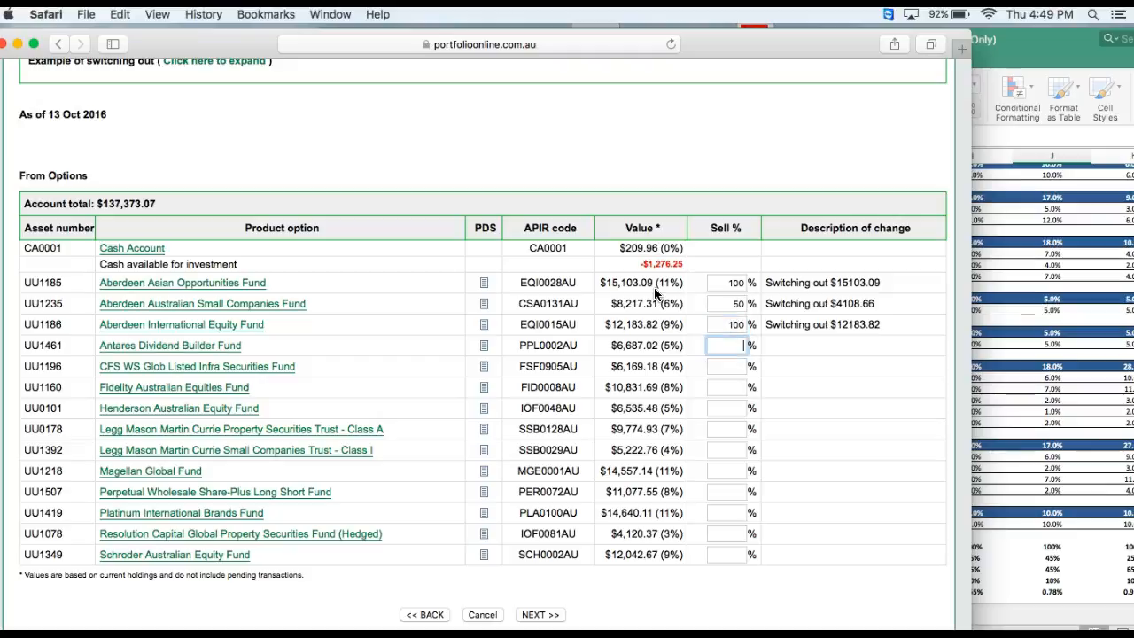
# Set the sell percentage to 100% for the Antares Dividend Builder, CFS WS Glob Listed Infra Securities, Fidelity Australian Equities and Henderson Australian Equity funds
pyautogui.write('100')
pyautogui.press('Tab')
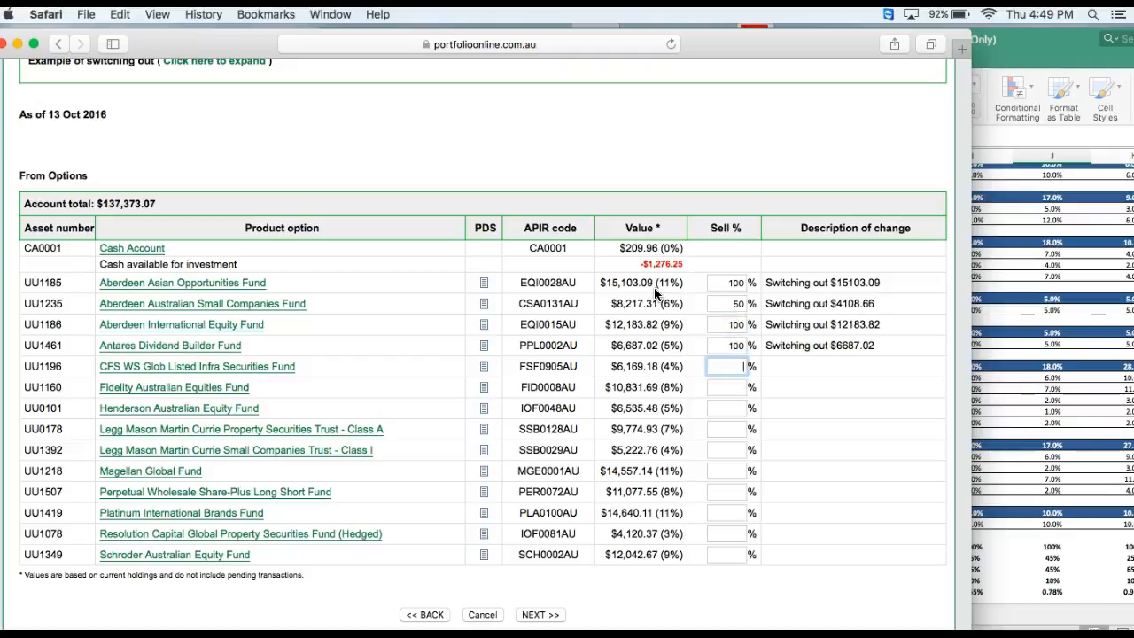
pyautogui.write('100')
pyautogui.press('Tab')
pyautogui.write('110')
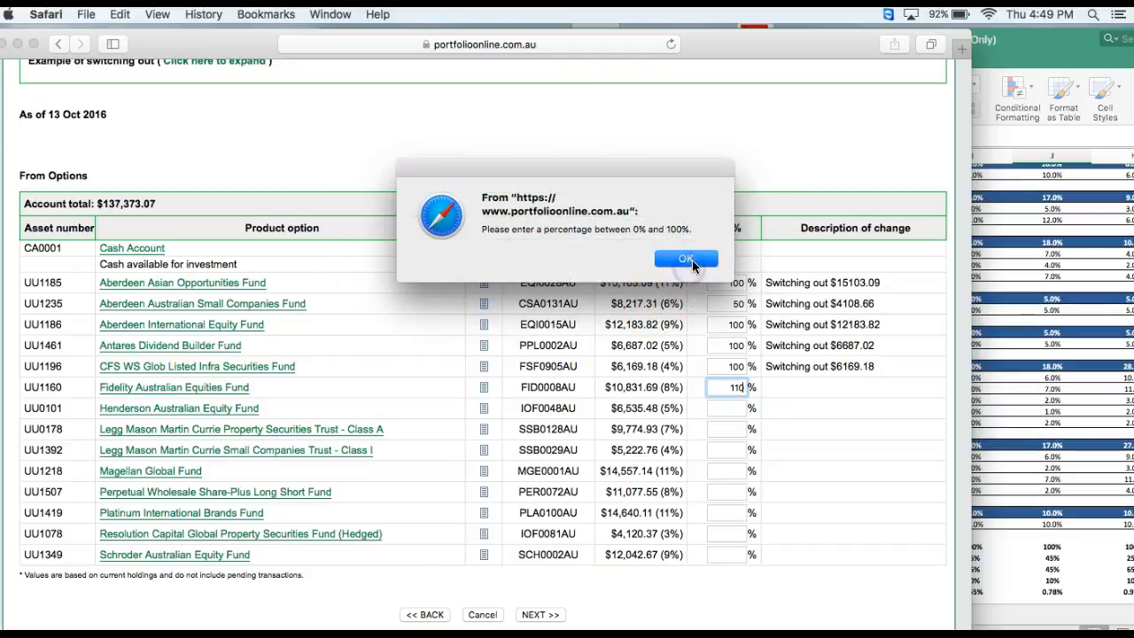
pyautogui.click(692, 260)
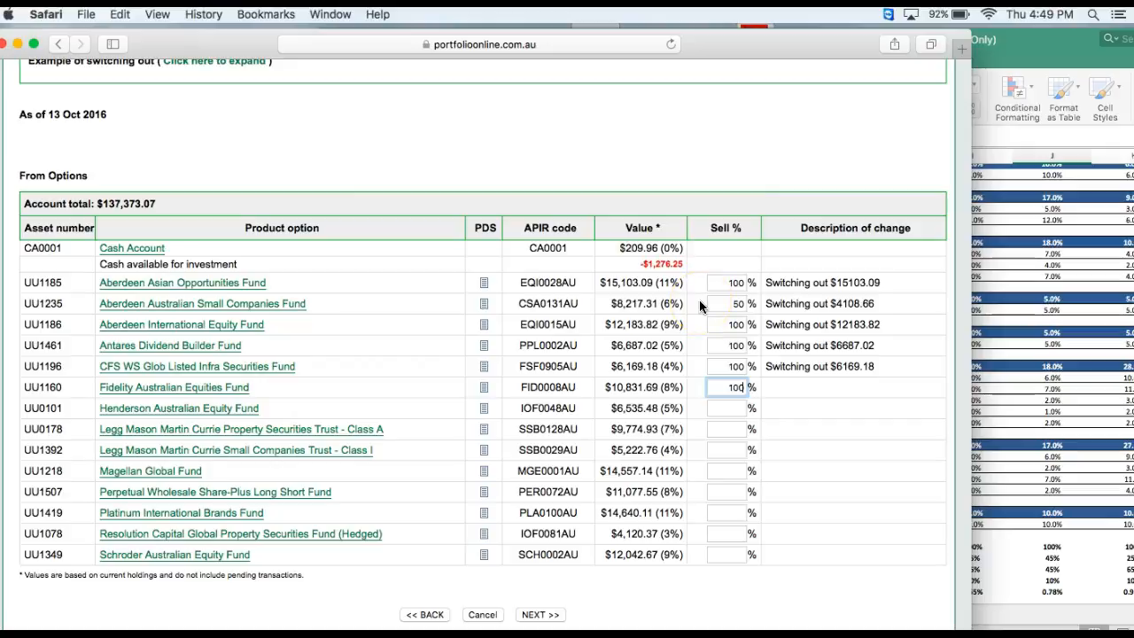
pyautogui.press('Tab')
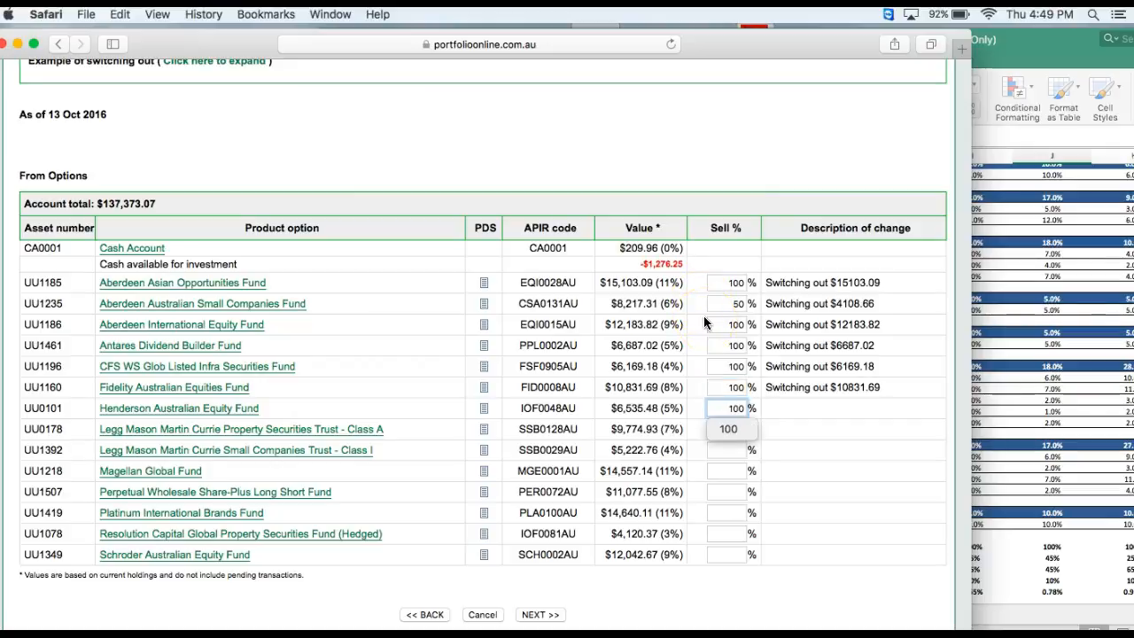
pyautogui.press('Tab')
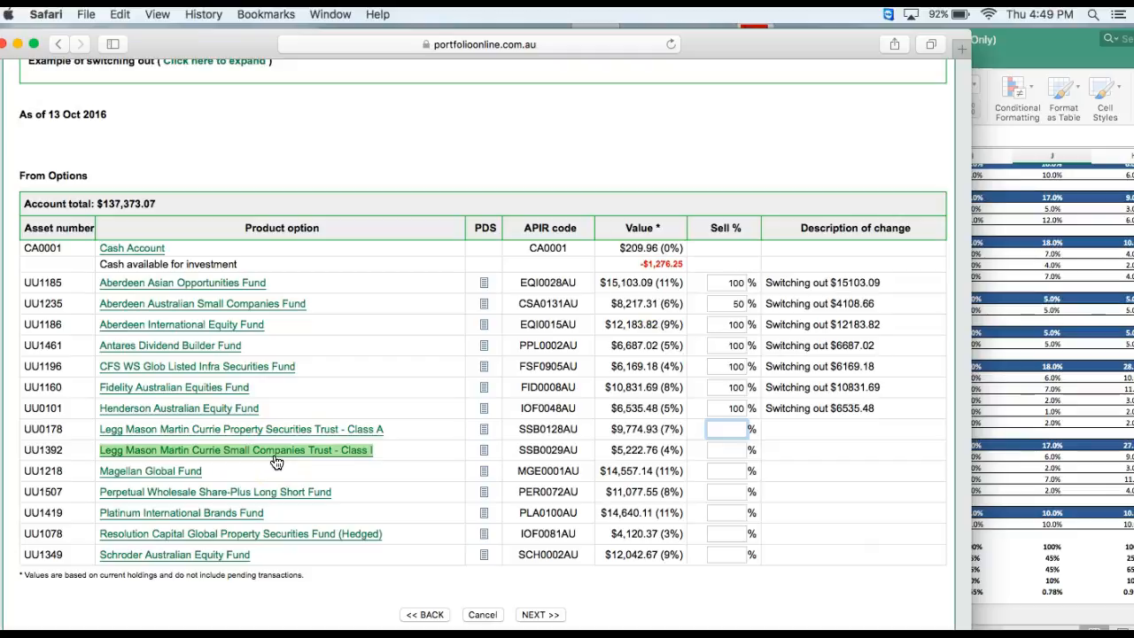
# Move the Excel window further right and compare the model's property fund APIR codes and target percentages with the Legg Mason holdings
pyautogui.click(1042, 378)
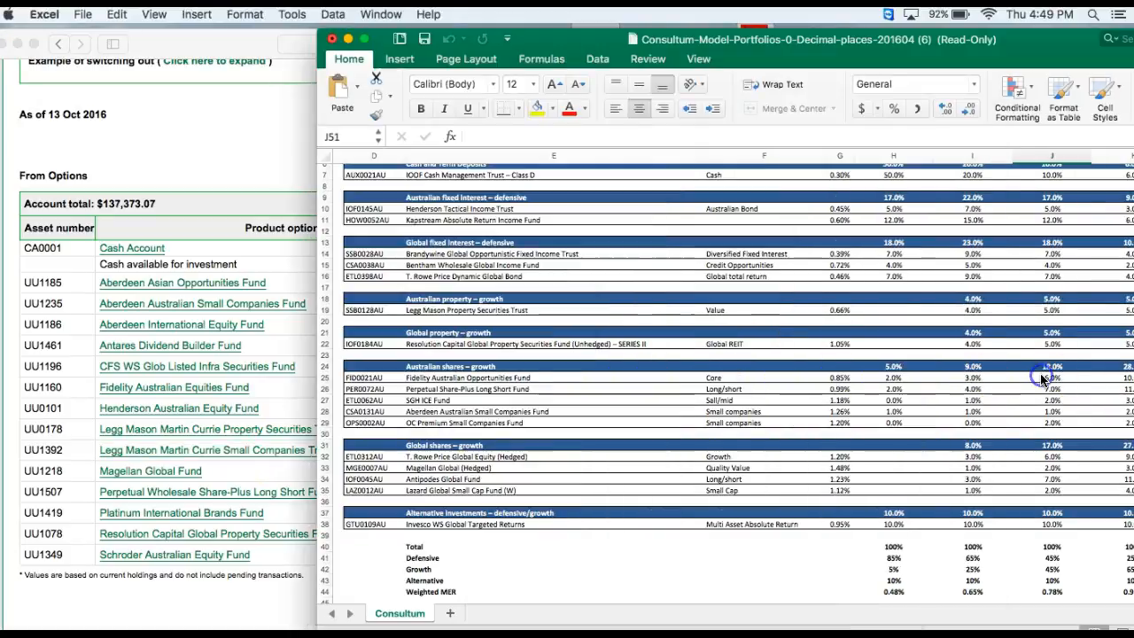
pyautogui.hscroll(-1, 501, 441)
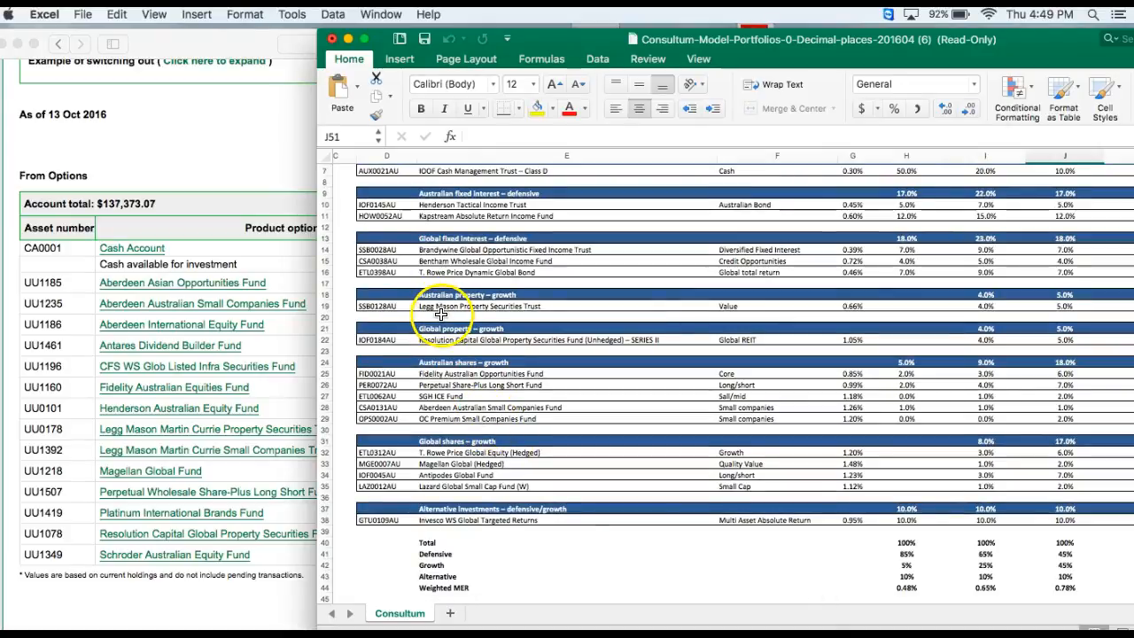
pyautogui.moveTo(578, 49); pyautogui.dragTo(859, 44)
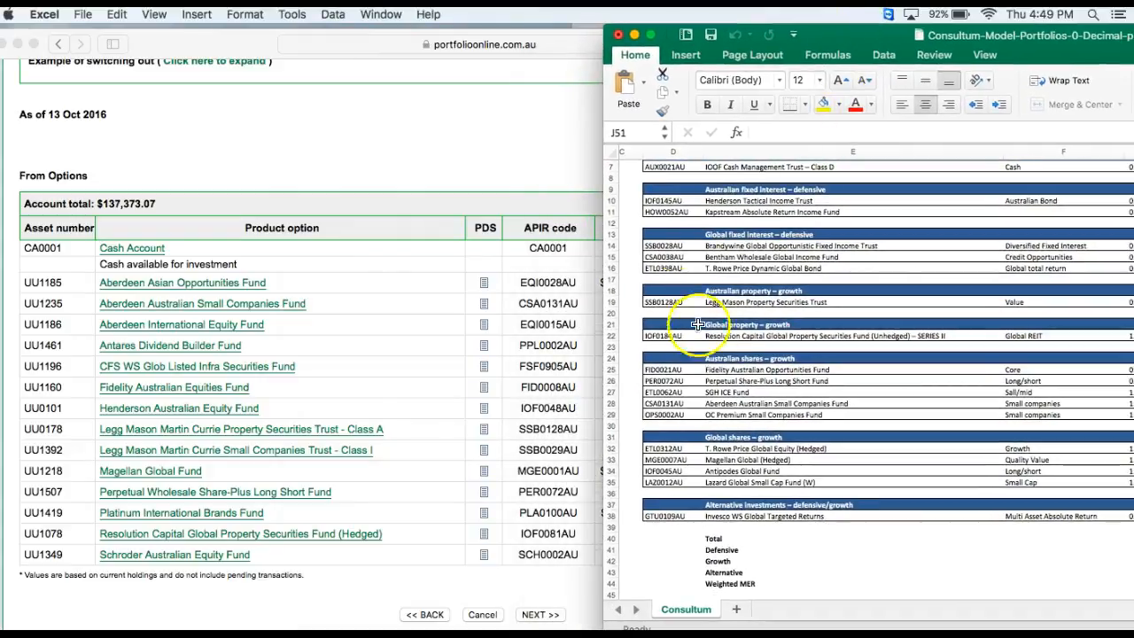
pyautogui.click(486, 433)
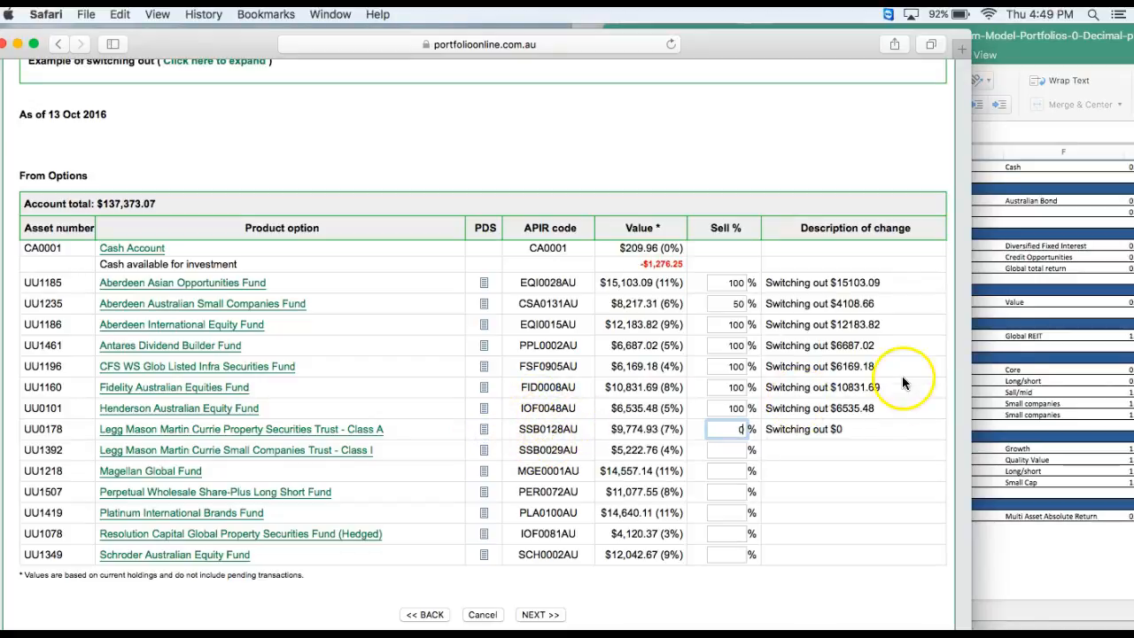
pyautogui.click(1035, 321)
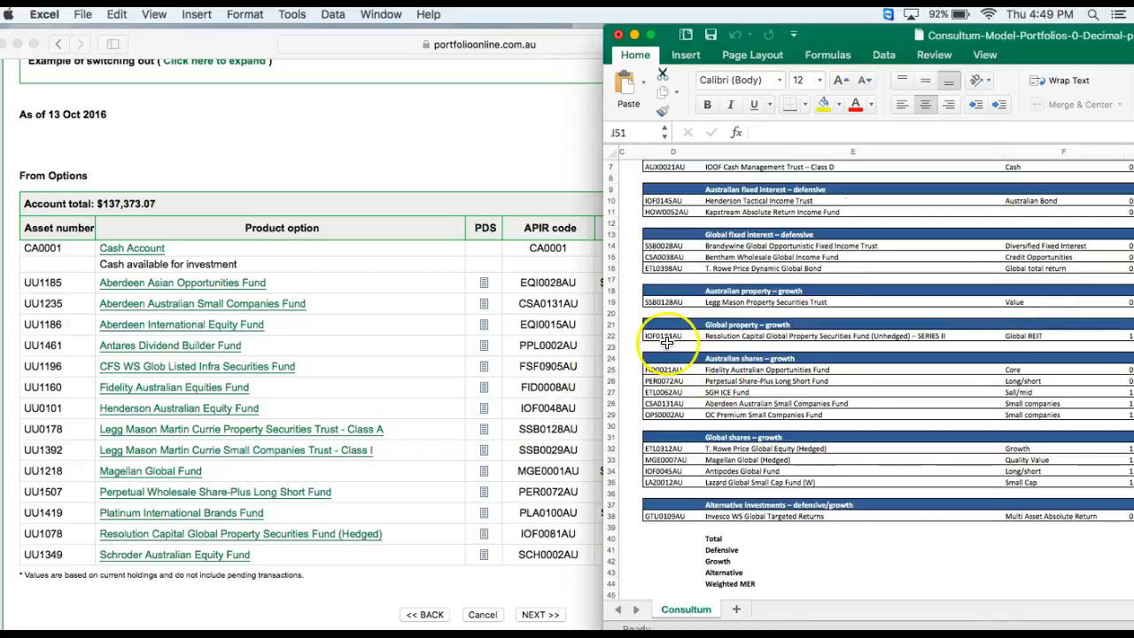
pyautogui.click(493, 403)
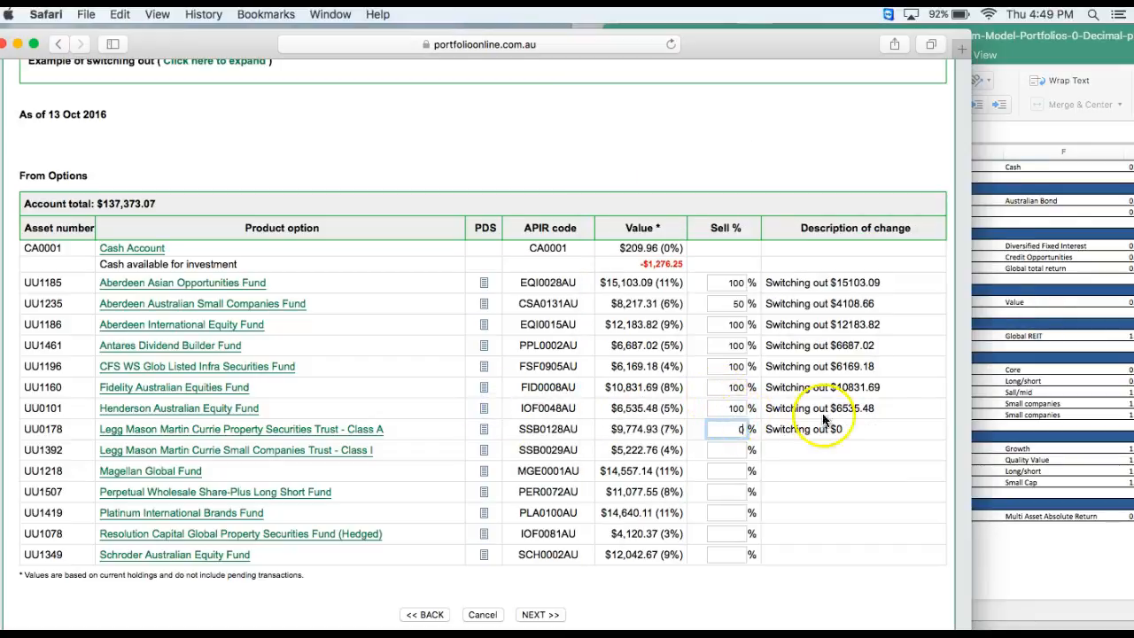
pyautogui.click(1043, 367)
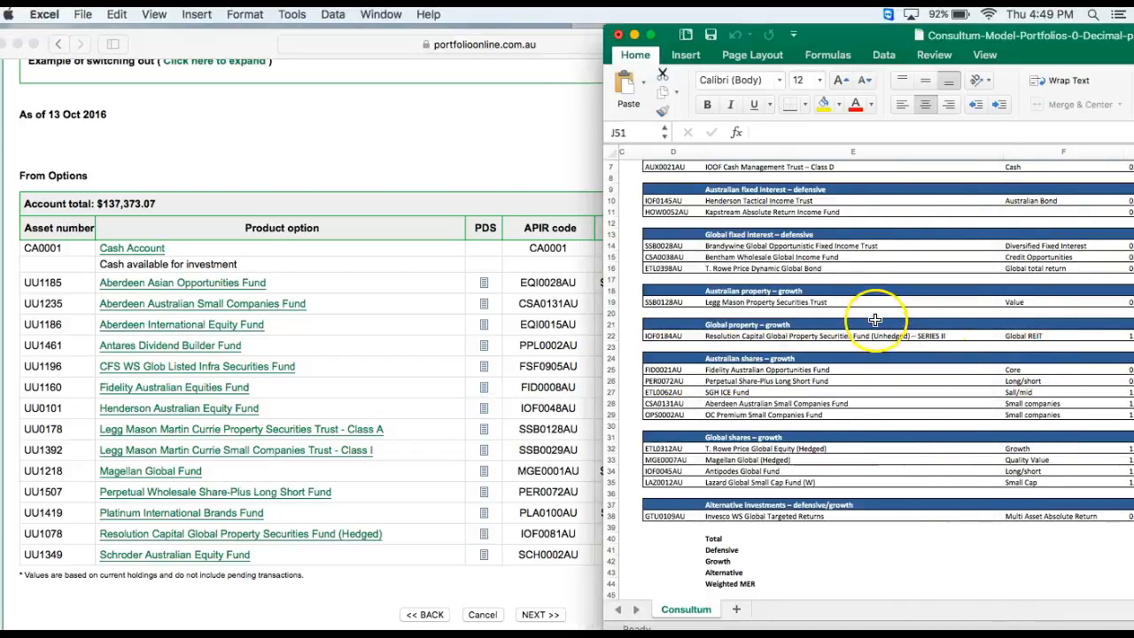
pyautogui.hscroll(2, 875, 319)
pyautogui.hscroll(4, 875, 319)
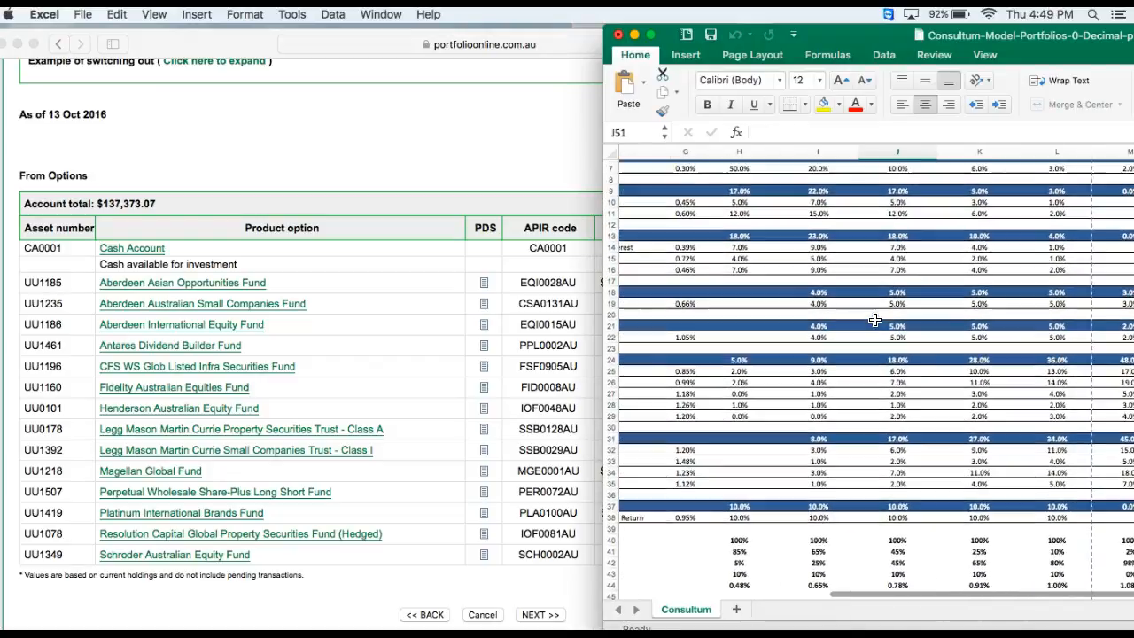
pyautogui.hscroll(2, 1059, 304)
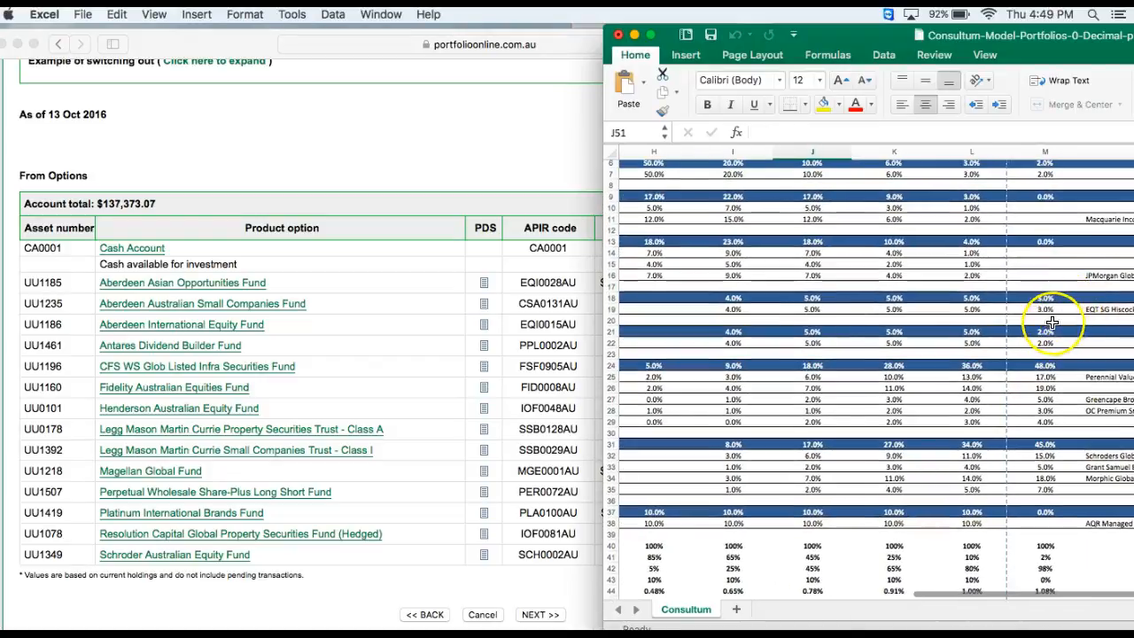
pyautogui.scroll(3, 1053, 322)
pyautogui.hscroll(-5, 1053, 322)
pyautogui.click(450, 376)
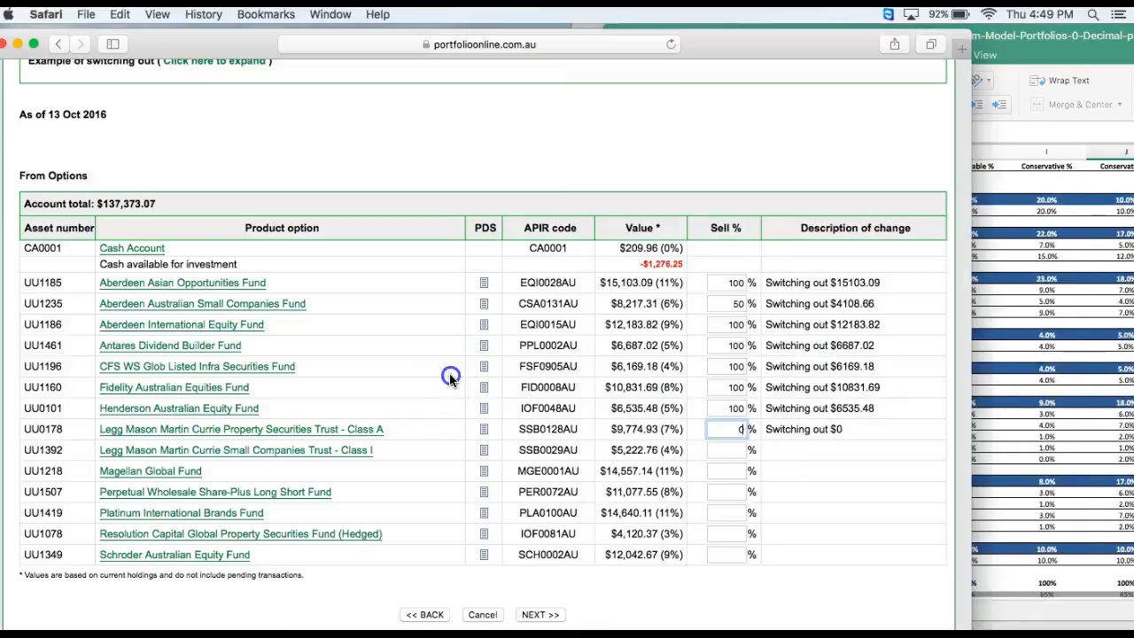
# Set the sell percentage to 50% for Legg Mason Property Securities and 100% for Legg Mason Small Companies, Magellan Global and Perpetual Share-Plus Long Short
pyautogui.click(734, 430)
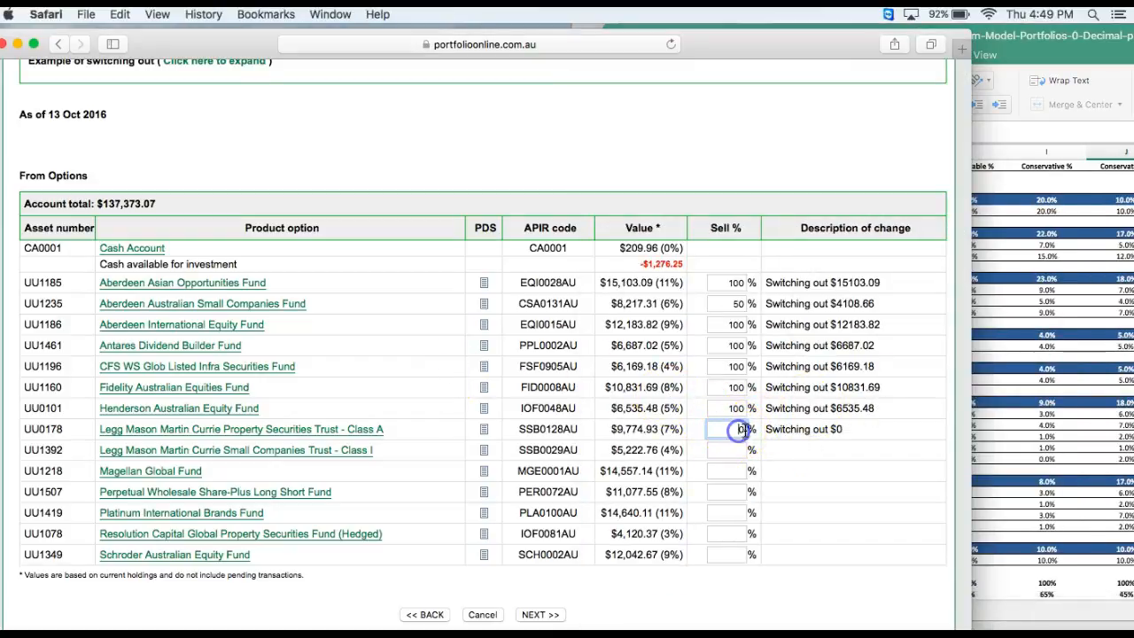
pyautogui.write('5')
pyautogui.press('Tab')
pyautogui.write('100')
pyautogui.press('Tab')
pyautogui.write('1')
pyautogui.click(752, 286)
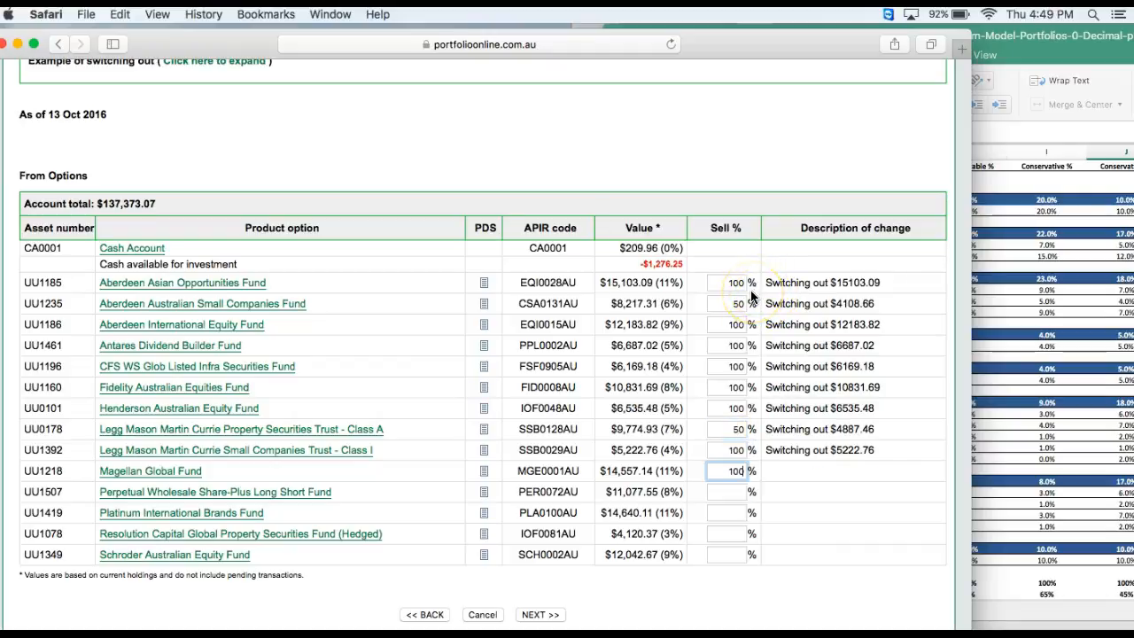
pyautogui.press('Tab')
pyautogui.write('100')
pyautogui.press('Tab')
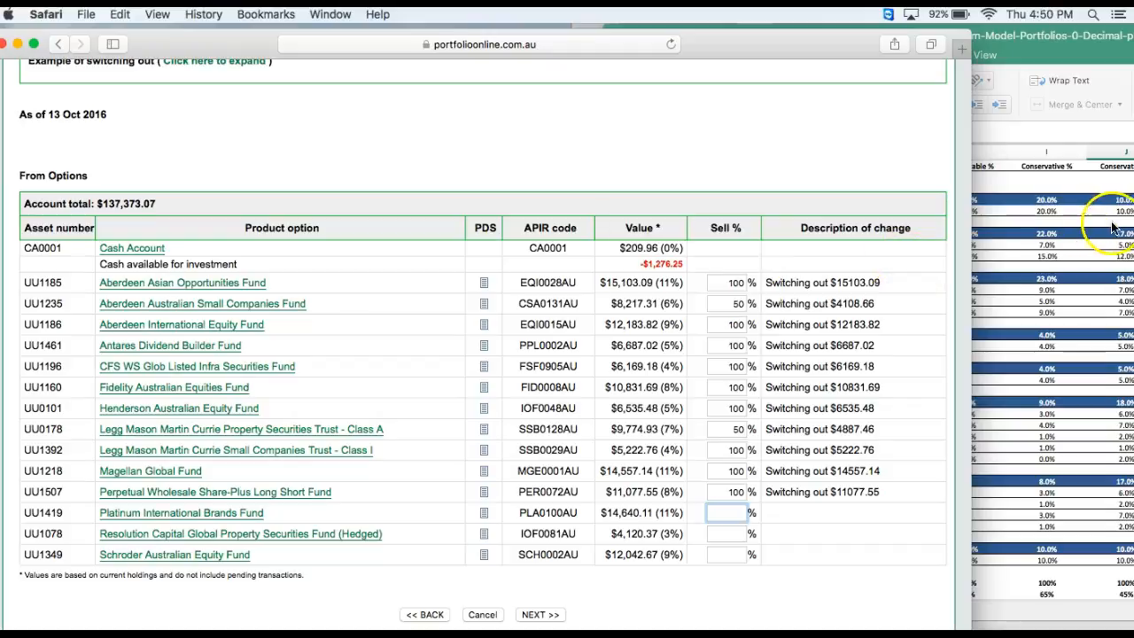
# Set the sell percentage to 100% for the Platinum International Brands, Resolution Capital Global Property Securities (Hedged) and Schroder Australian Equity funds
pyautogui.click(1086, 269)
pyautogui.click(583, 473)
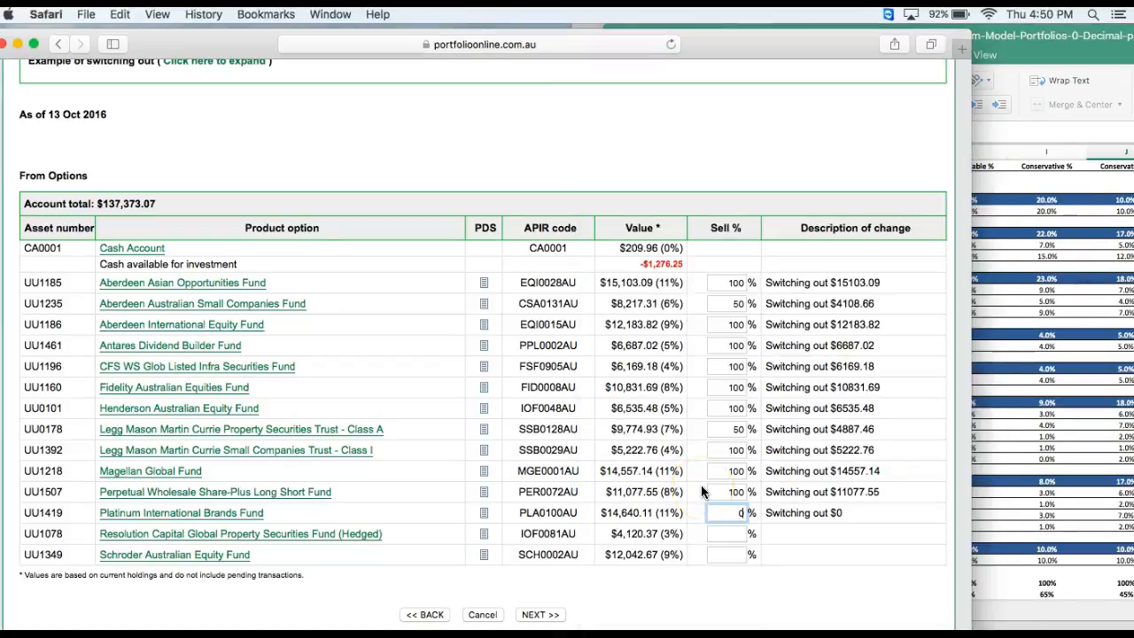
pyautogui.write('10')
pyautogui.press('Tab')
pyautogui.write('100')
pyautogui.press('Tab')
pyautogui.write('1')
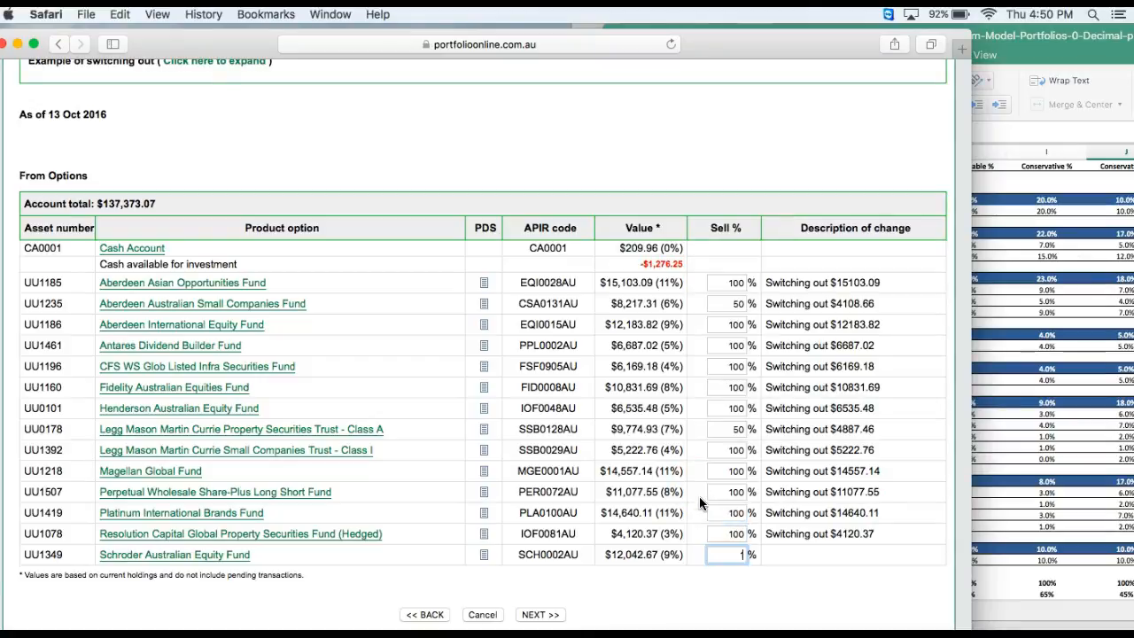
pyautogui.write('00')
pyautogui.press('Tab')
pyautogui.click(797, 156)
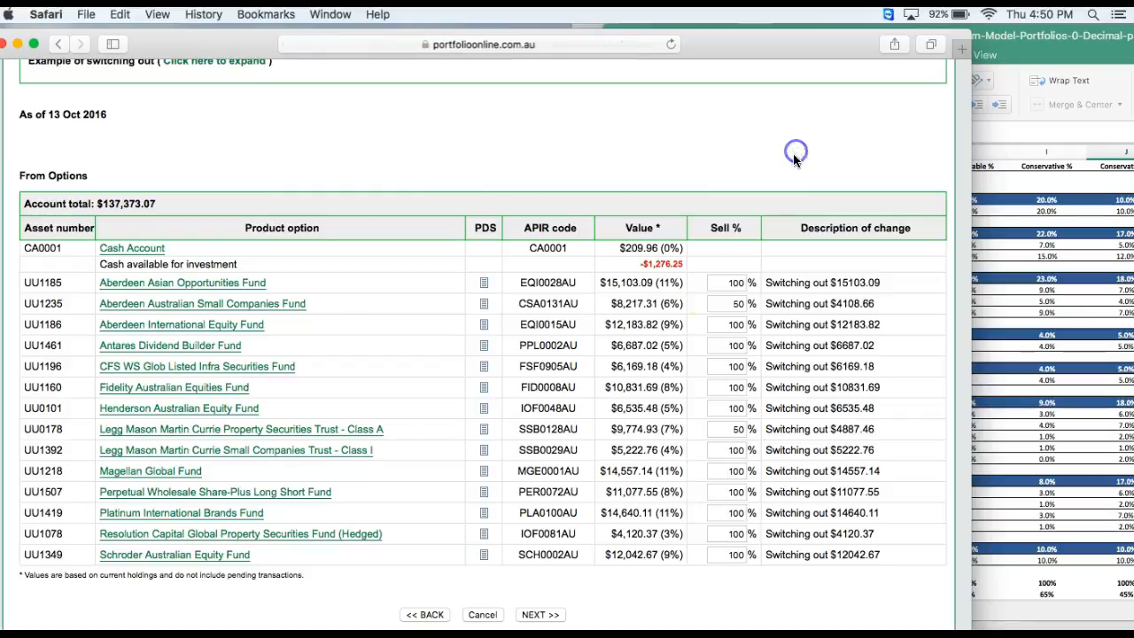
# Submit the sell percentages and continue to the current holdings list for entering buy percentages
pyautogui.scroll(-2, 664, 384)
pyautogui.click(543, 548)
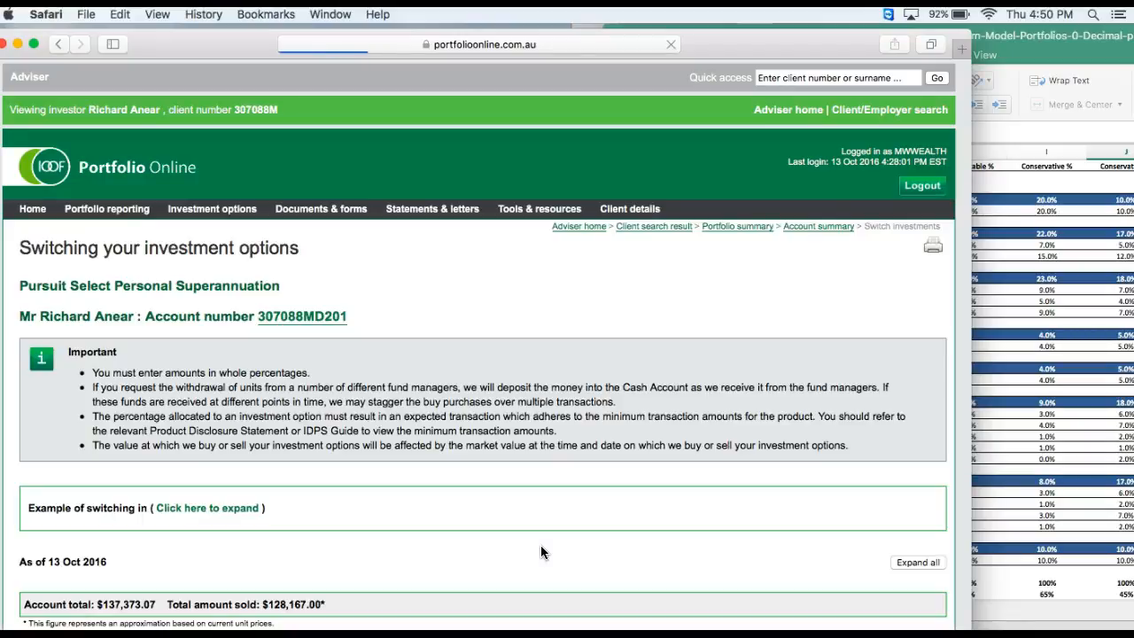
pyautogui.scroll(-5, 540, 551)
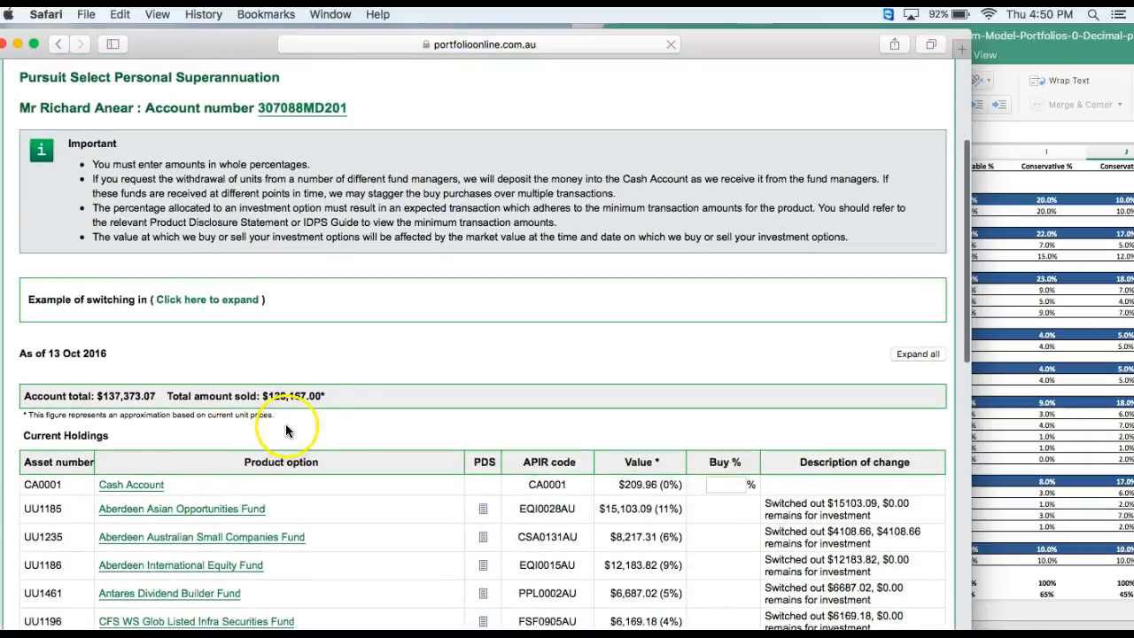
# Review the switched-out amounts in the current holdings list and the Easy Choice and Investor Choice categories below it
pyautogui.scroll(-7, 286, 422)
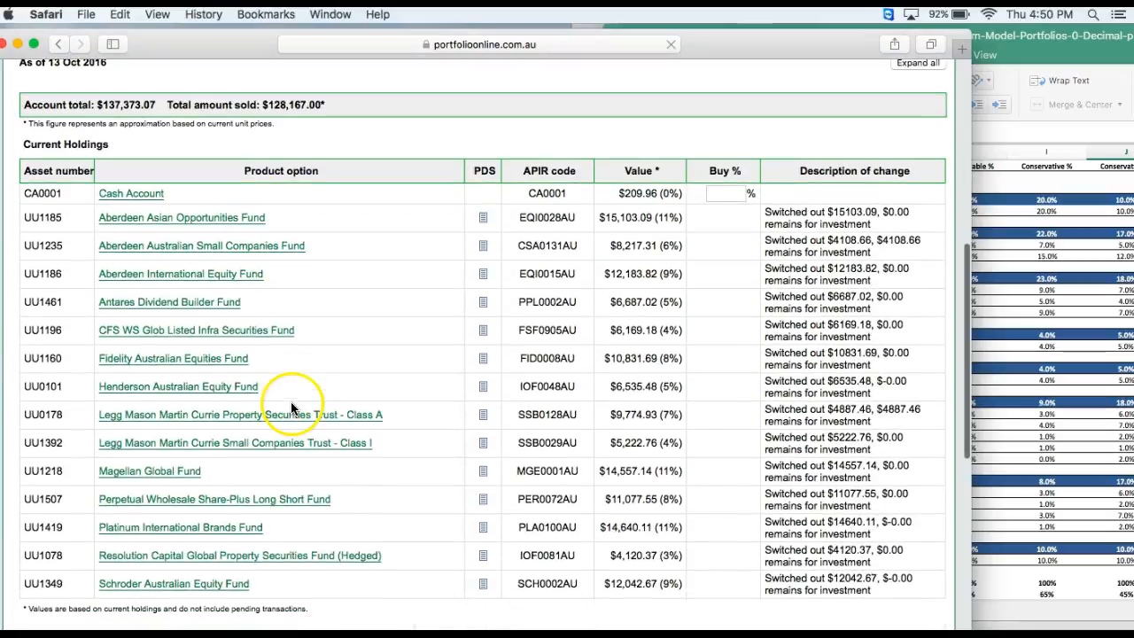
pyautogui.scroll(-1, 322, 218)
pyautogui.scroll(3, 403, 301)
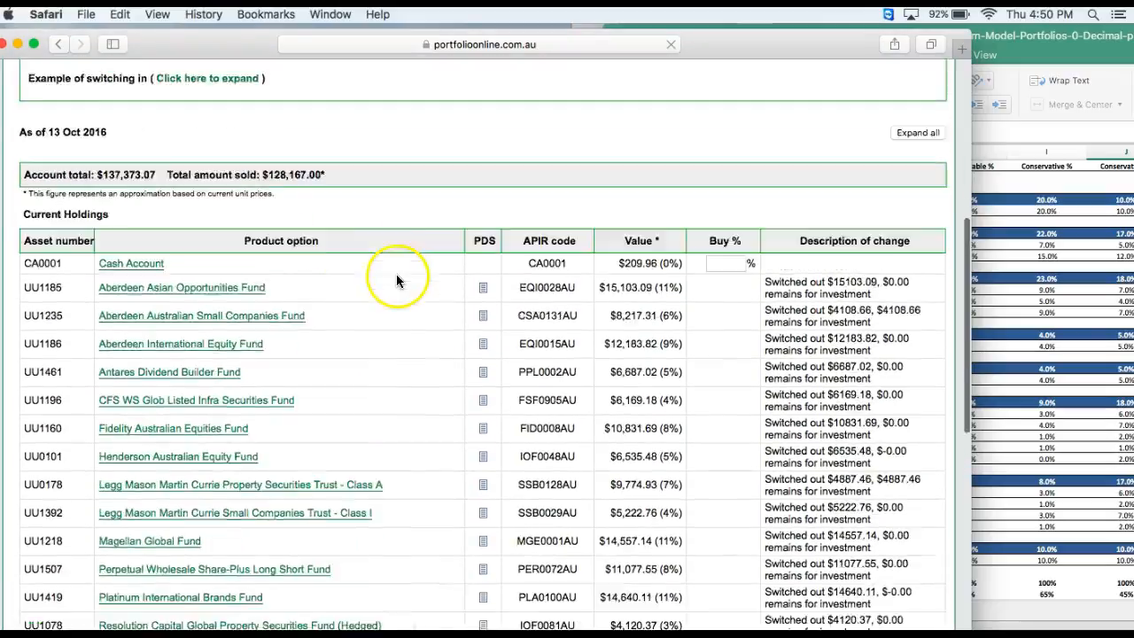
pyautogui.scroll(3, 396, 274)
pyautogui.scroll(-8, 506, 430)
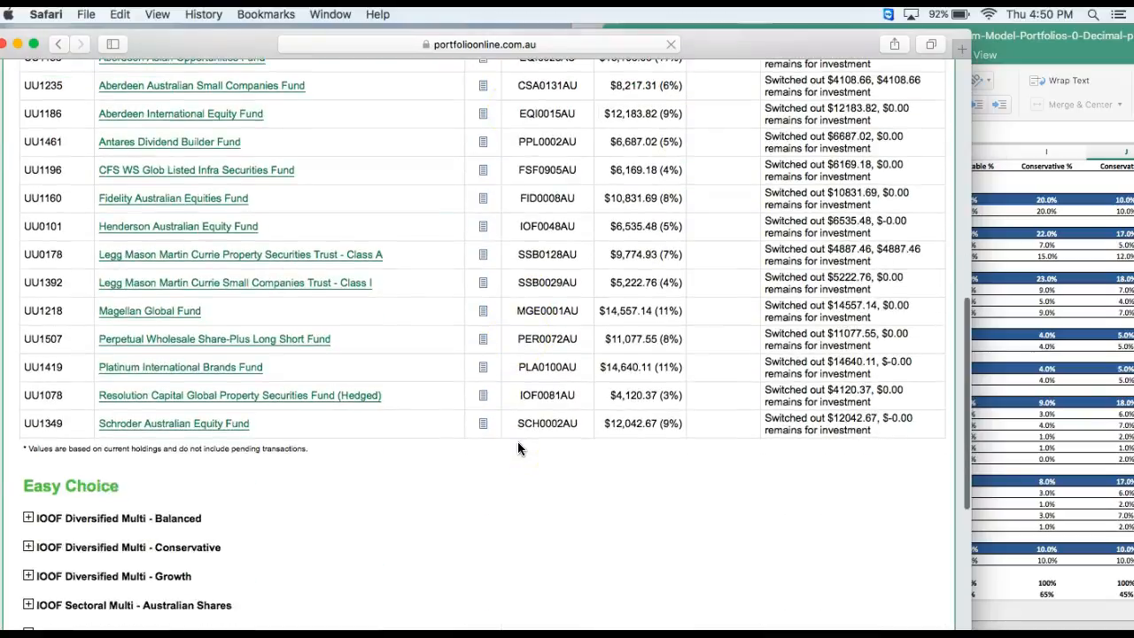
pyautogui.scroll(-5, 519, 449)
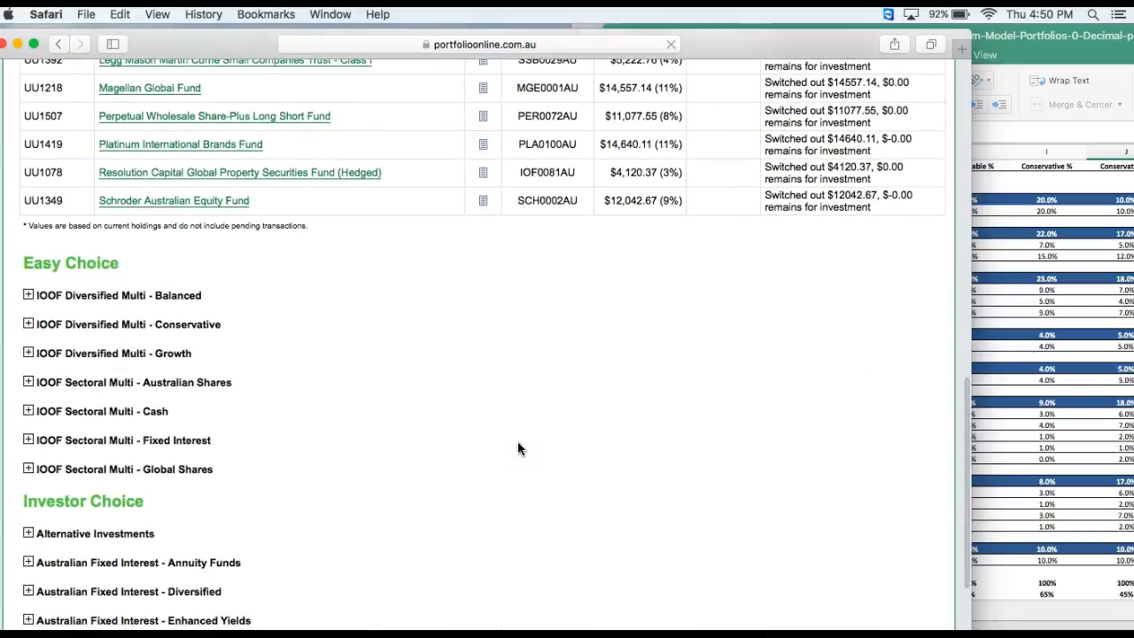
# Compare the fund names and asset classes in the Excel model with the Investor Choice categories on the switching page
pyautogui.click(1012, 385)
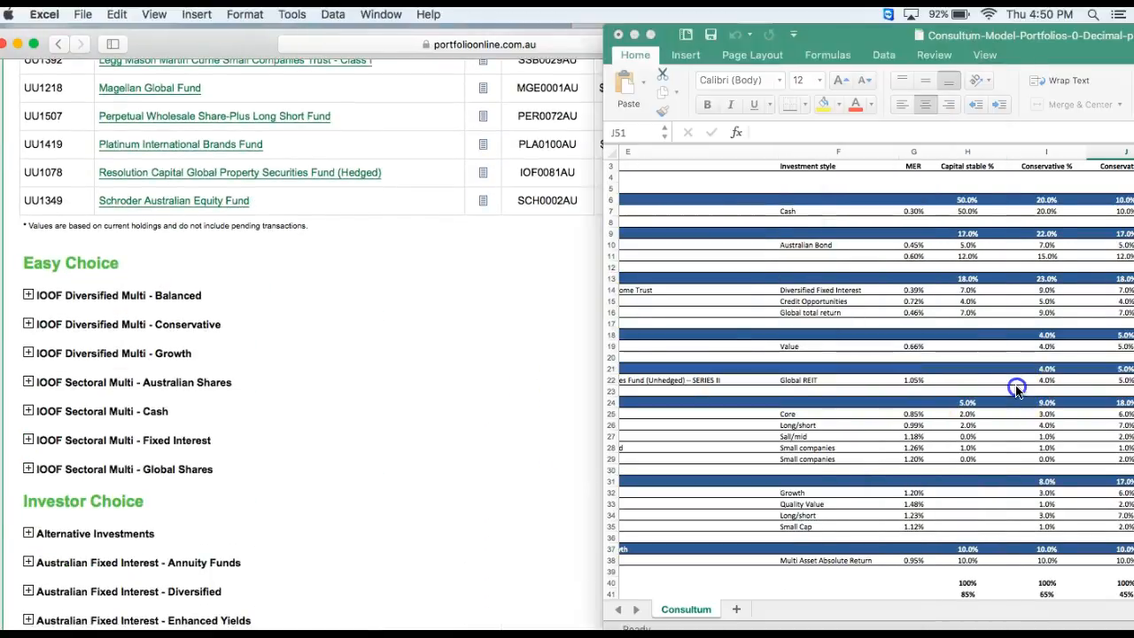
pyautogui.hscroll(-5, 842, 370)
pyautogui.hscroll(-1, 804, 373)
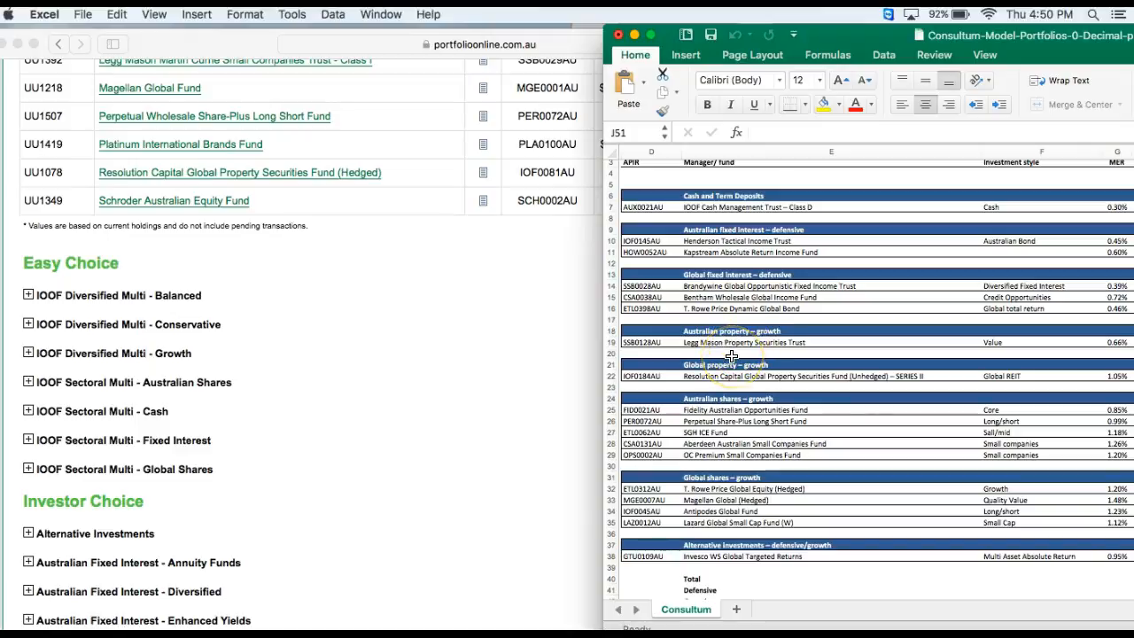
pyautogui.click(483, 399)
pyautogui.scroll(-3, 480, 403)
pyautogui.scroll(-1, 481, 399)
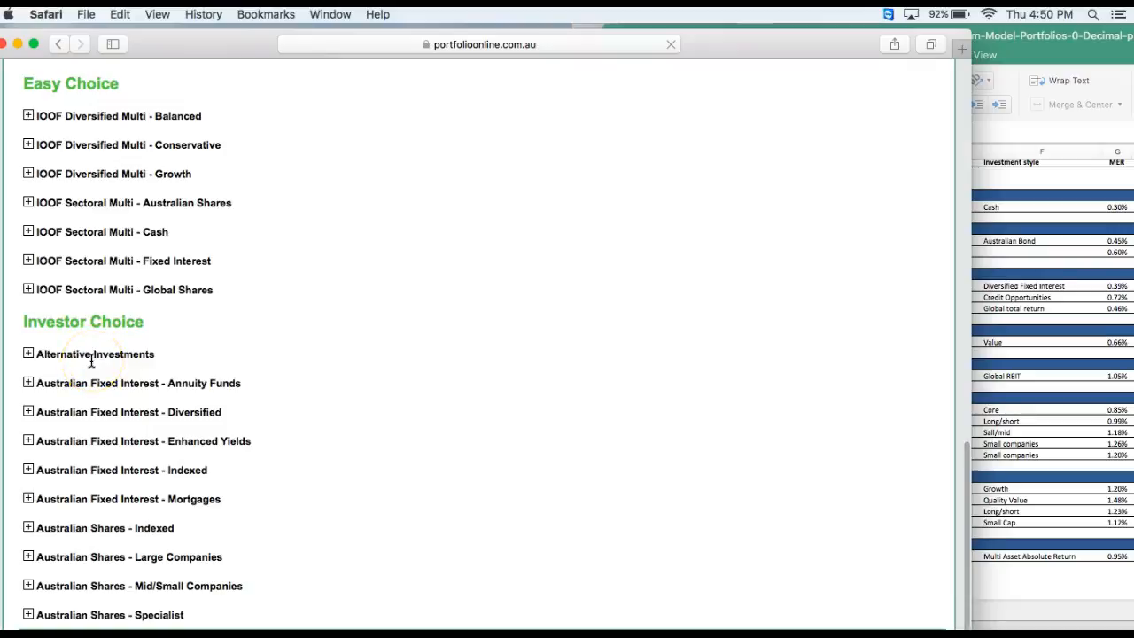
pyautogui.click(91, 383)
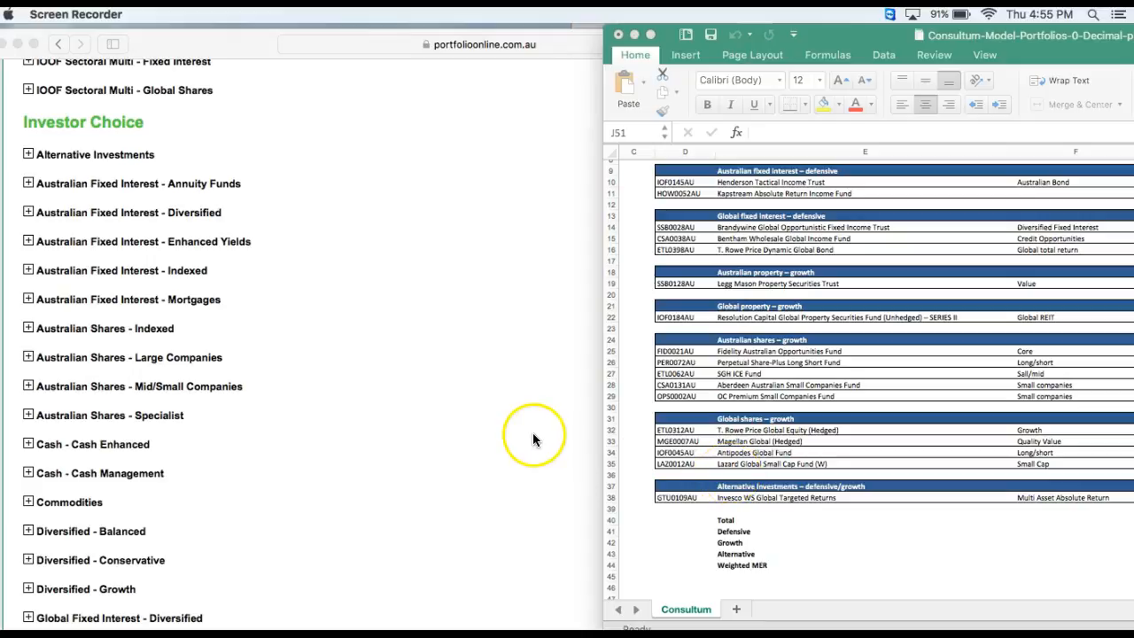
# Expand the Global Shares - Small Companies category and find the Lazard Global Small Cap Fund (W Class)
pyautogui.scroll(5, 381, 389)
pyautogui.click(382, 390)
pyautogui.scroll(-5, 382, 384)
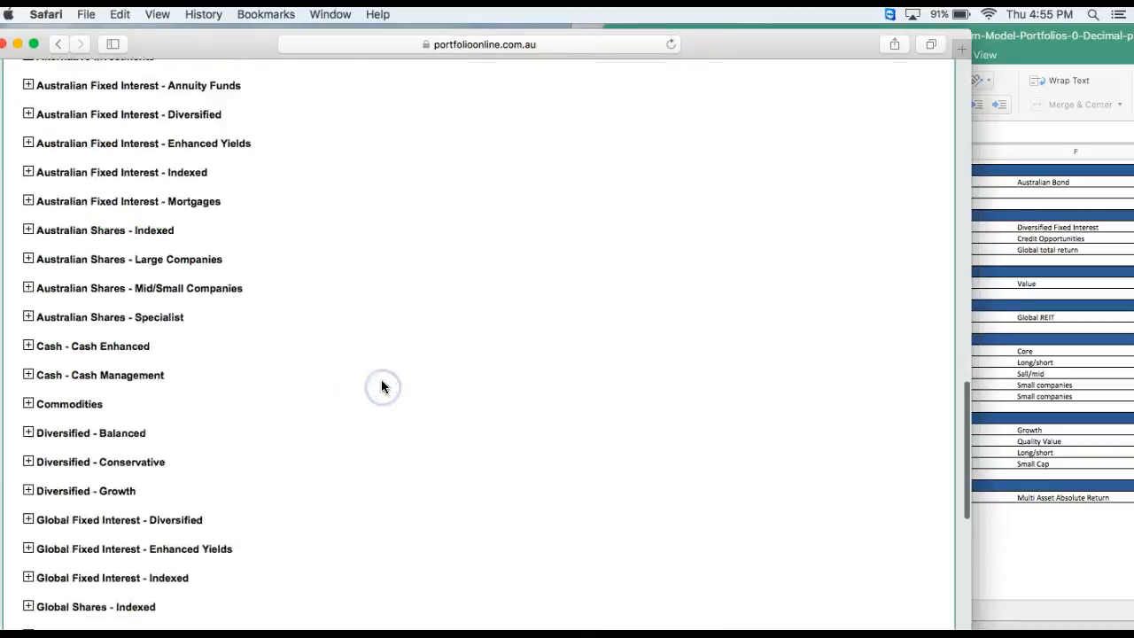
pyautogui.scroll(-1, 309, 441)
pyautogui.scroll(-3, 309, 440)
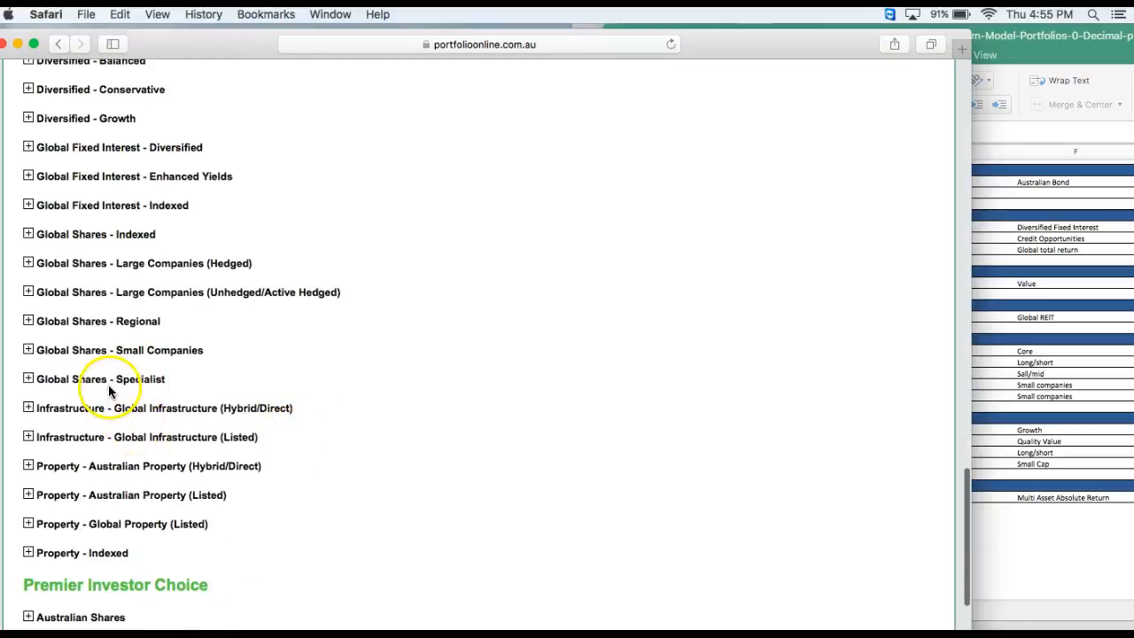
pyautogui.click(28, 351)
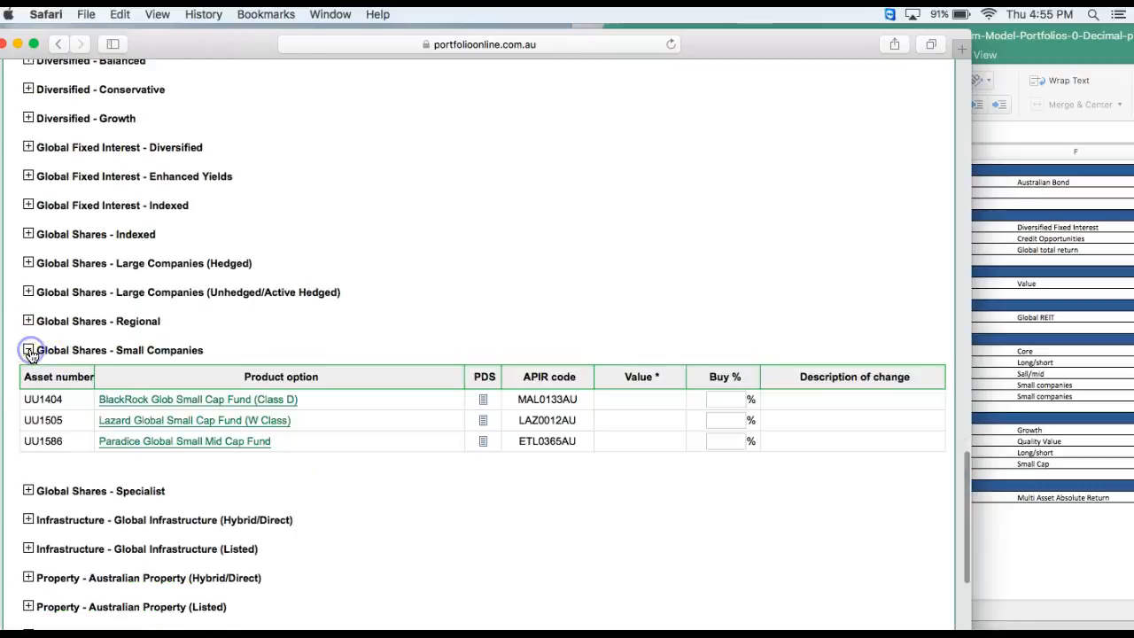
pyautogui.scroll(-1, 189, 397)
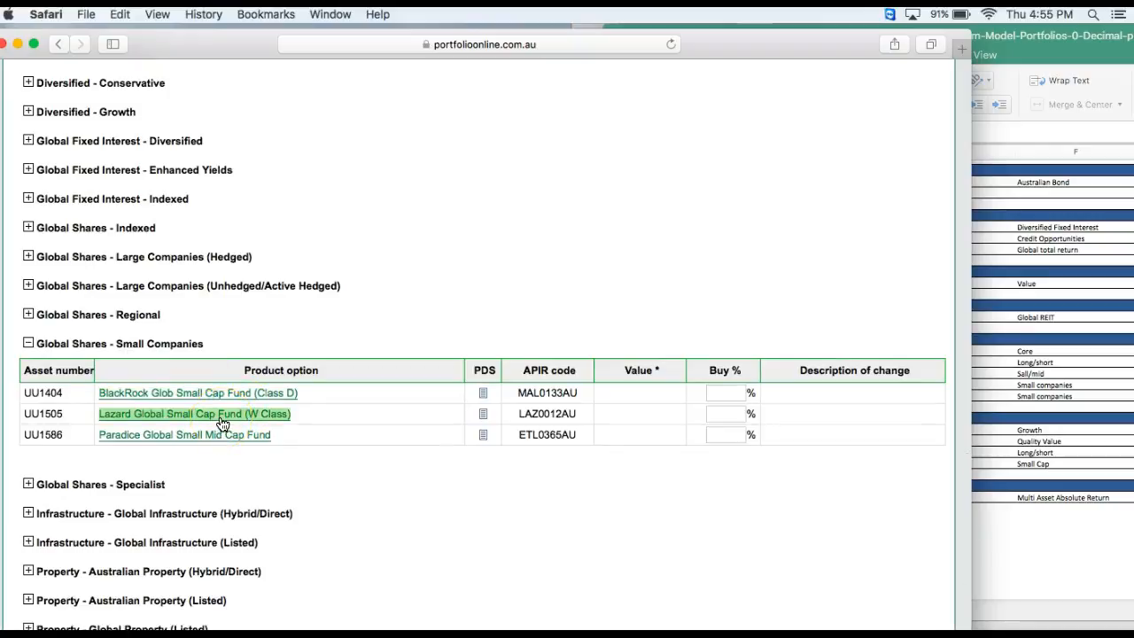
pyautogui.click(434, 387)
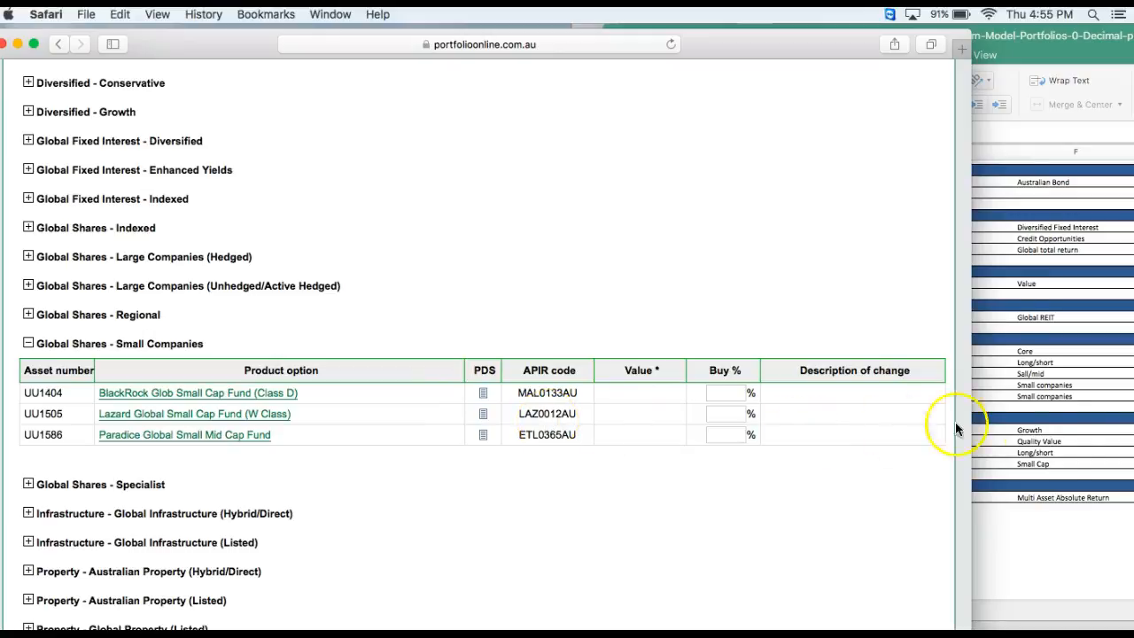
# Check the Lazard Global Small Cap Fund's target in column M of the Excel model and set its buy percentage to 7%
pyautogui.click(1062, 434)
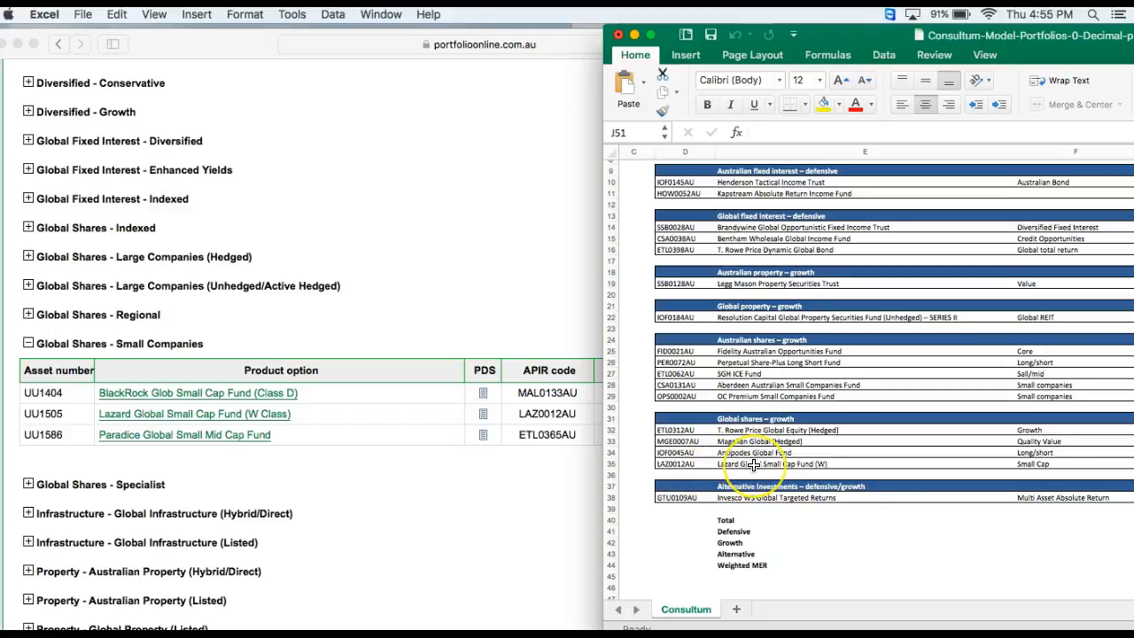
pyautogui.hscroll(5, 753, 465)
pyautogui.hscroll(5, 966, 432)
pyautogui.scroll(-1, 965, 433)
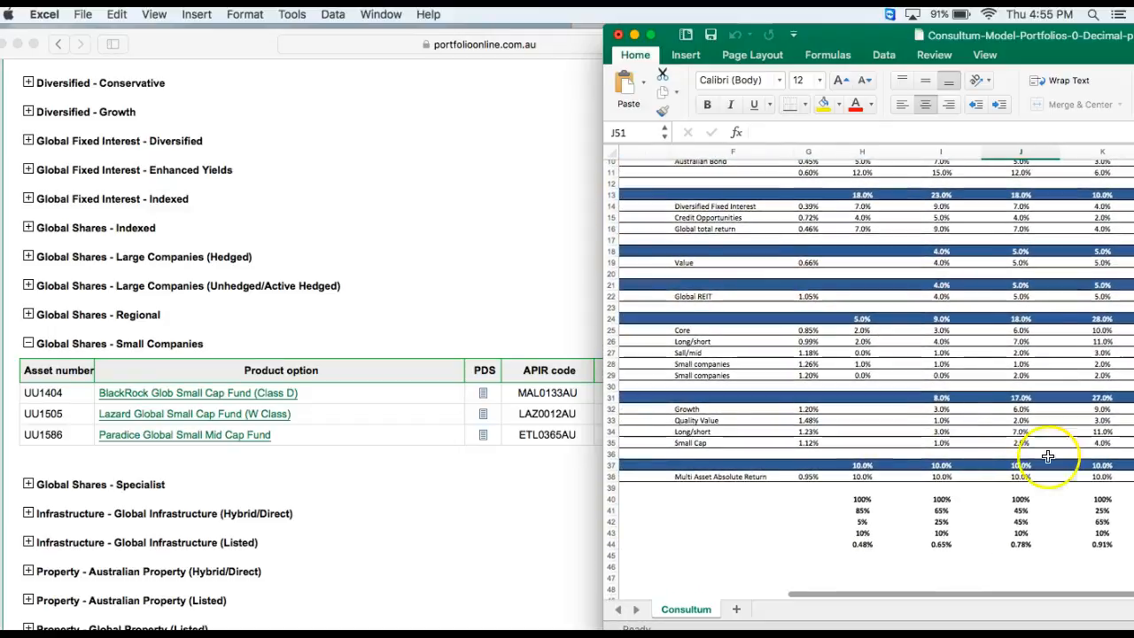
pyautogui.hscroll(5, 1047, 456)
pyautogui.scroll(-1, 1048, 456)
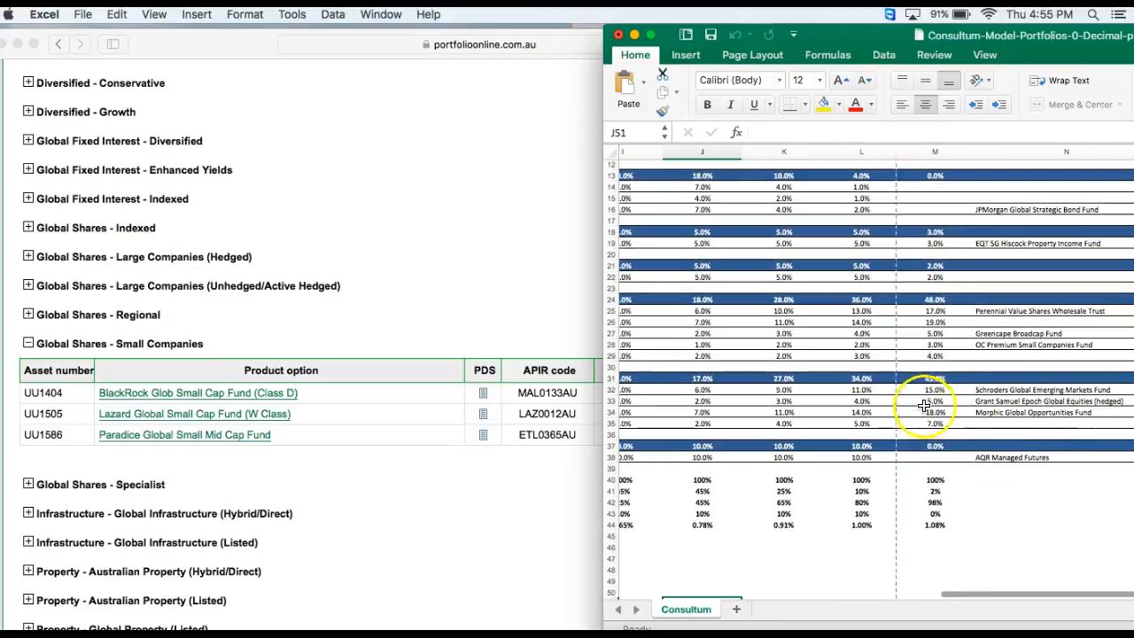
pyautogui.click(412, 432)
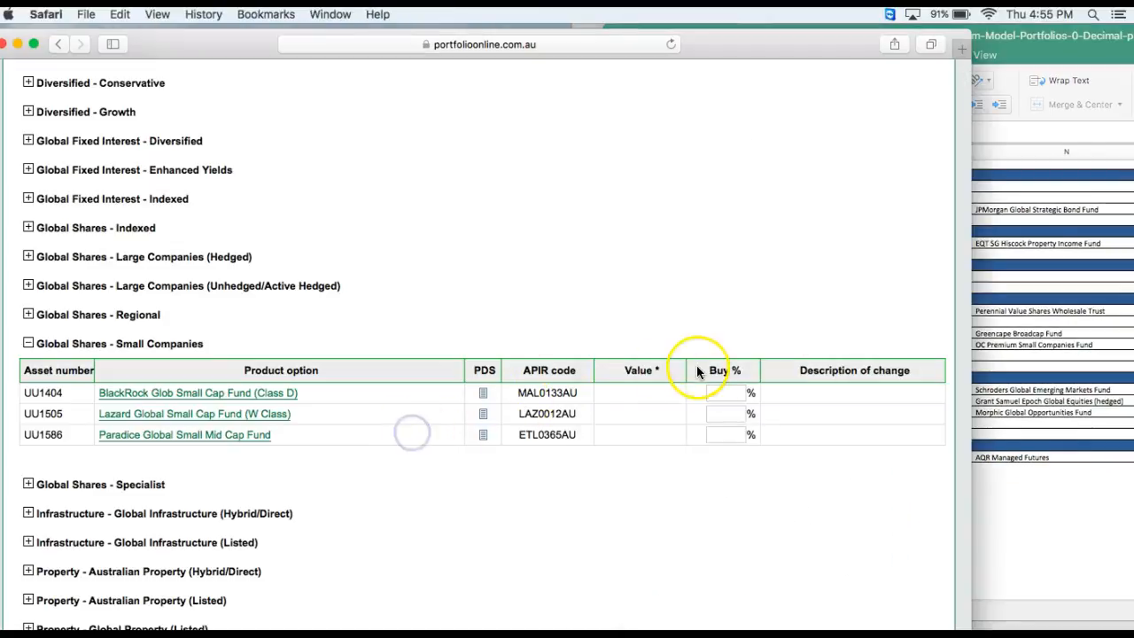
pyautogui.click(734, 416)
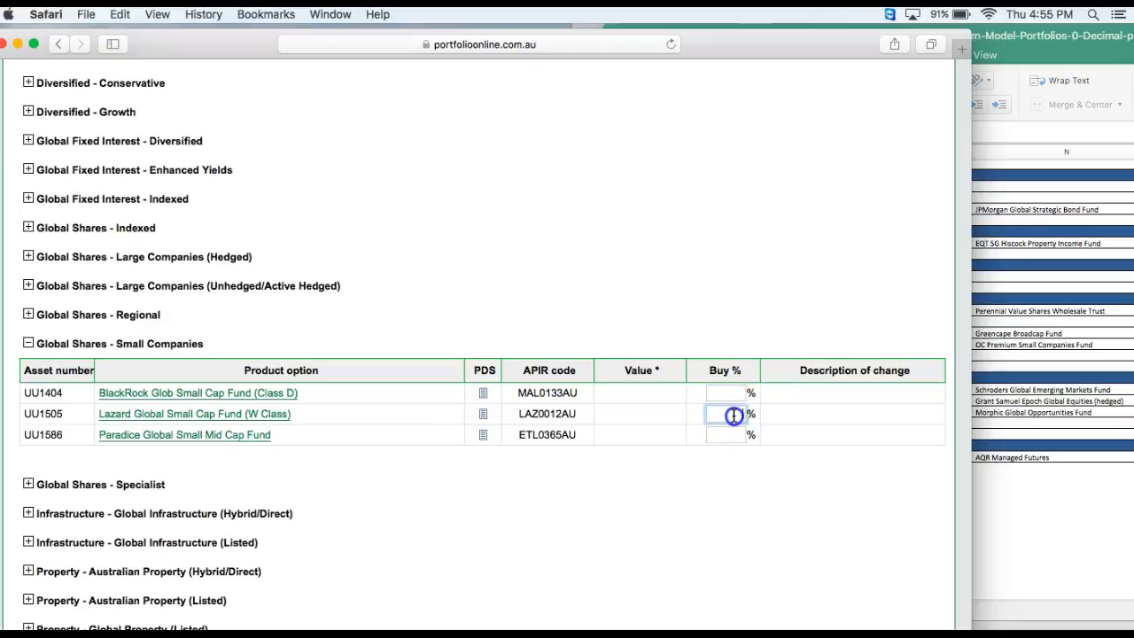
pyautogui.press('Tab')
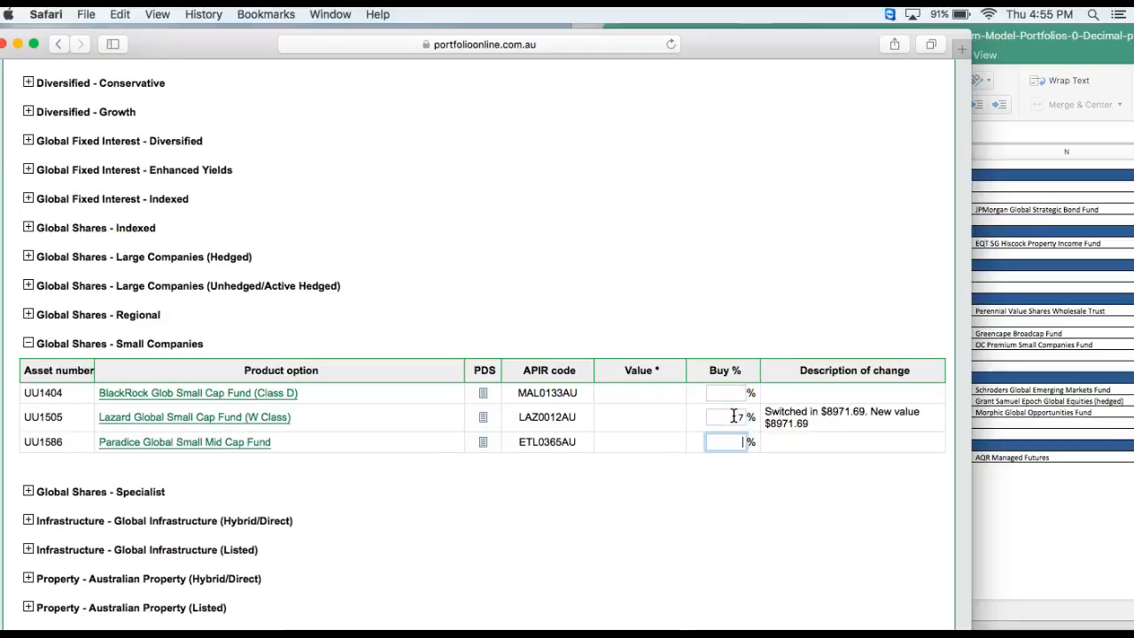
# Check the model's remaining global share funds in Excel and collapse the Global Shares - Small Companies category
pyautogui.click(1056, 394)
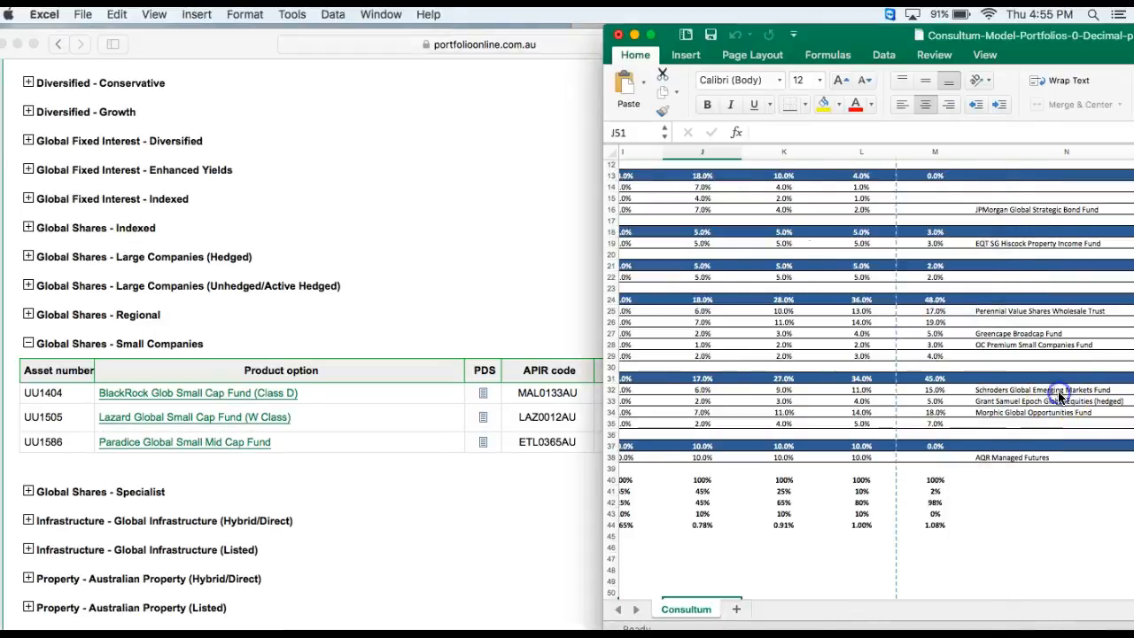
pyautogui.hscroll(-1, 809, 406)
pyautogui.hscroll(-5, 809, 406)
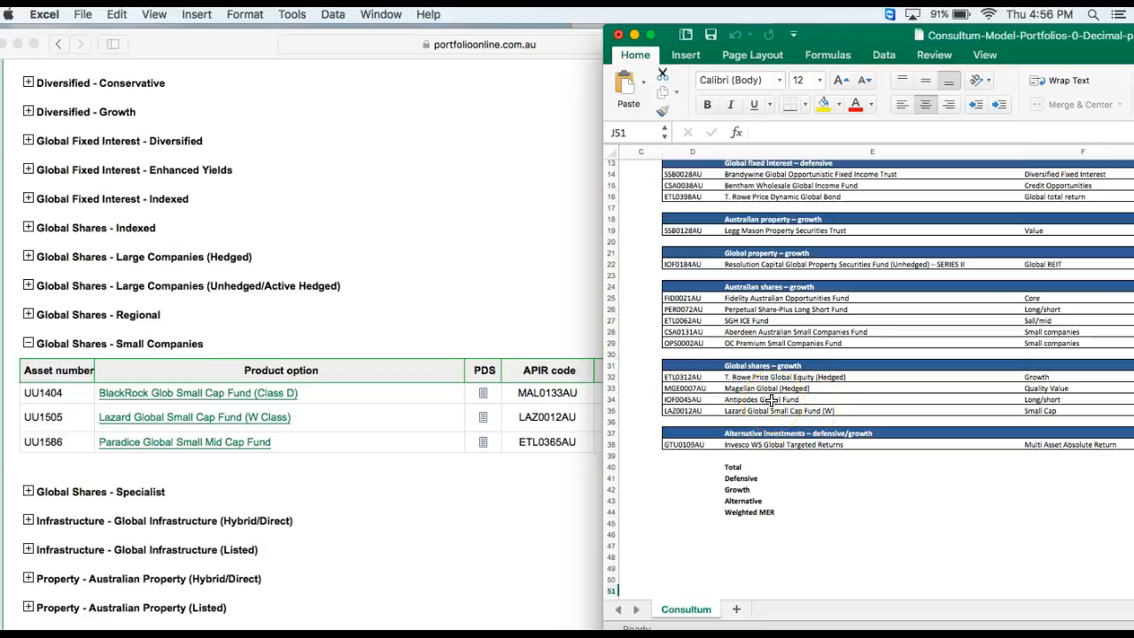
pyautogui.click(28, 344)
pyautogui.click(28, 343)
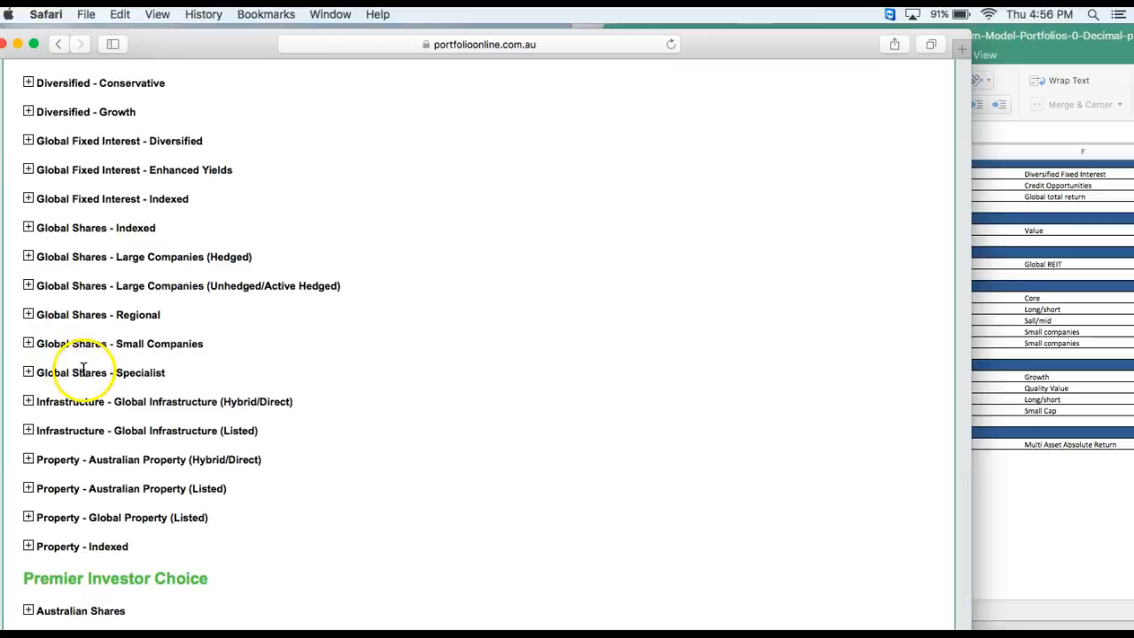
# Look through the Global Shares Large Companies (Unhedged/Active Hedged), Large Companies (Hedged) and Specialist categories for the model's funds, collapsing each one again
pyautogui.click(28, 285)
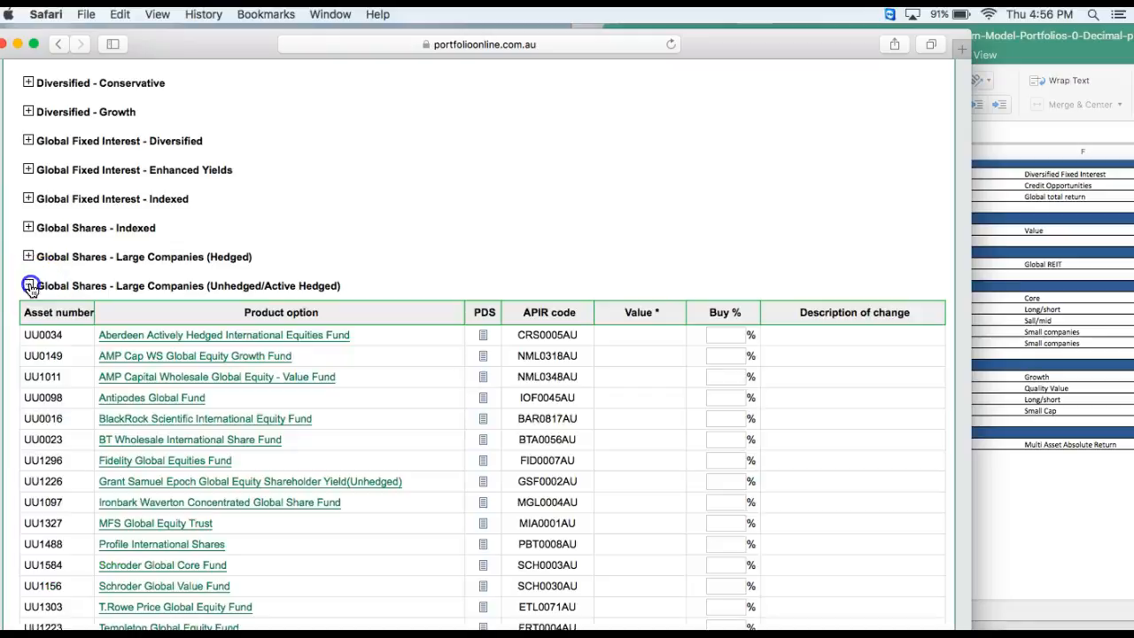
pyautogui.scroll(-1, 127, 371)
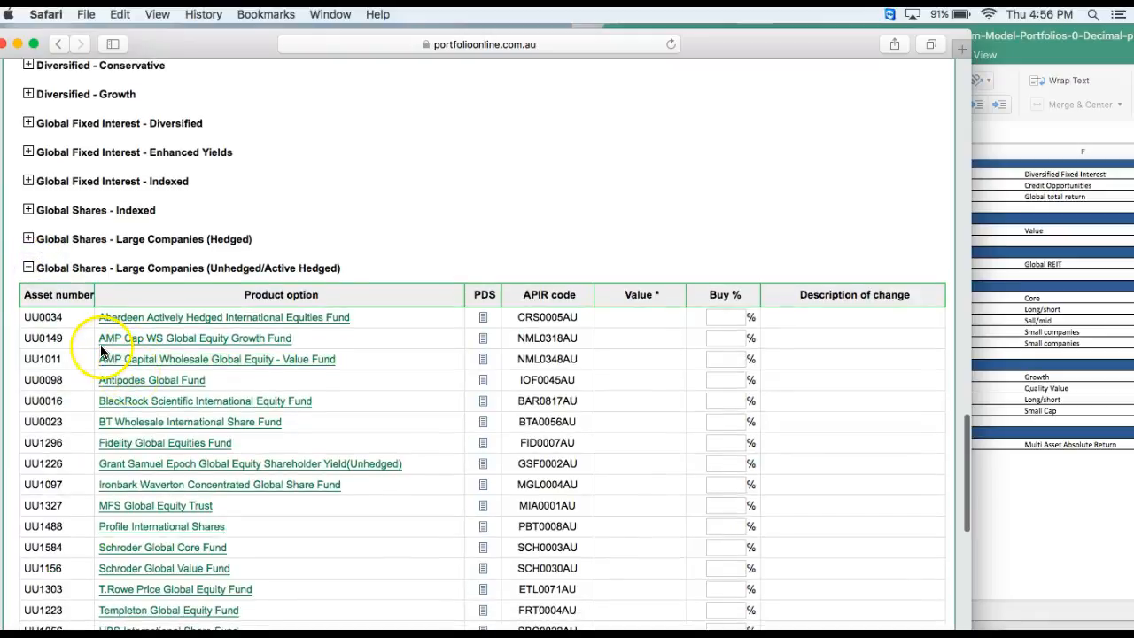
pyautogui.click(28, 267)
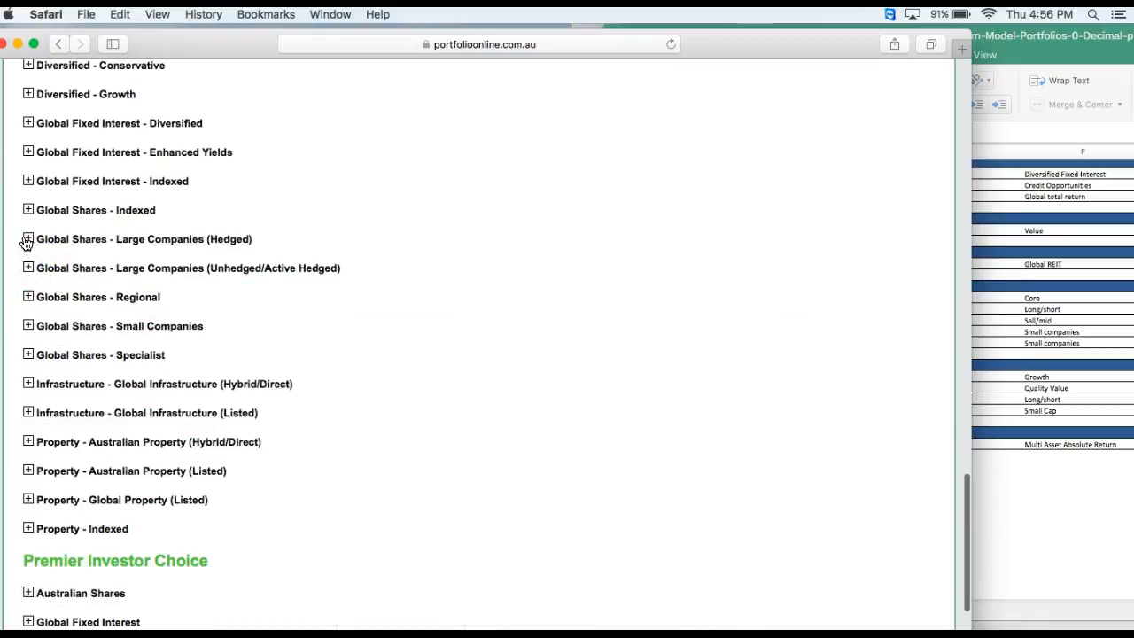
pyautogui.click(28, 239)
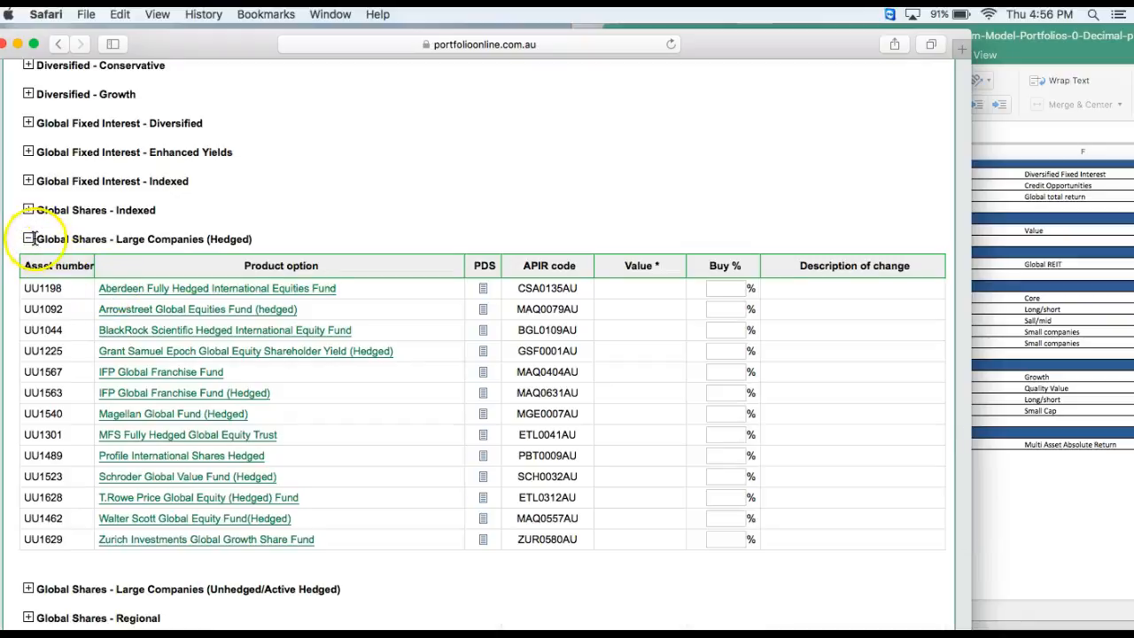
pyautogui.click(28, 239)
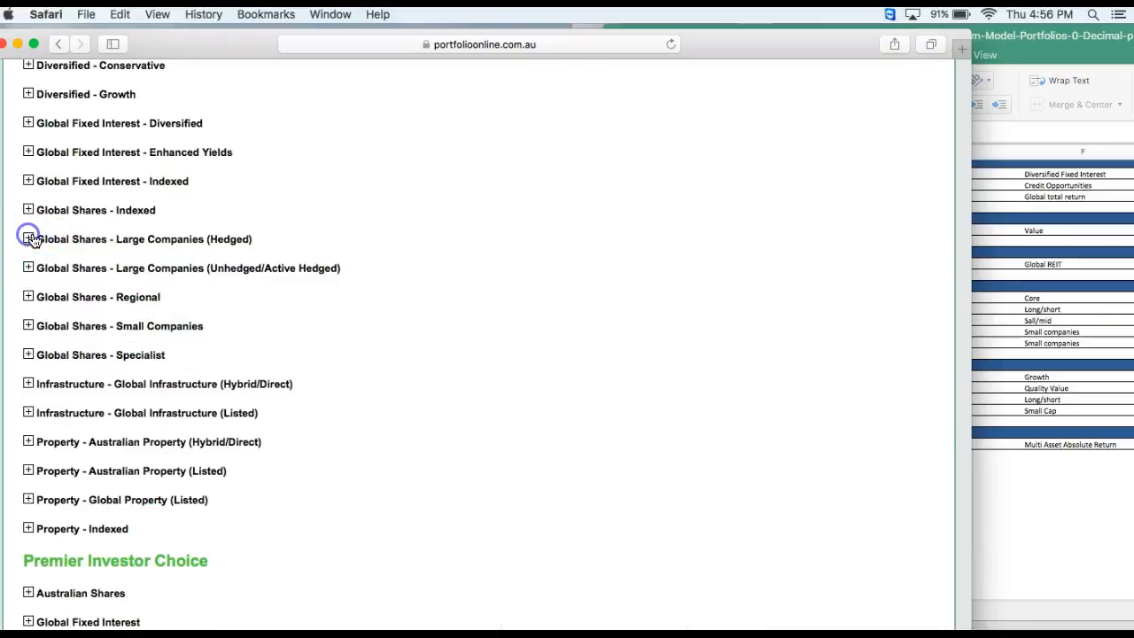
pyautogui.scroll(-2, 89, 269)
pyautogui.click(27, 318)
pyautogui.scroll(-1, 118, 383)
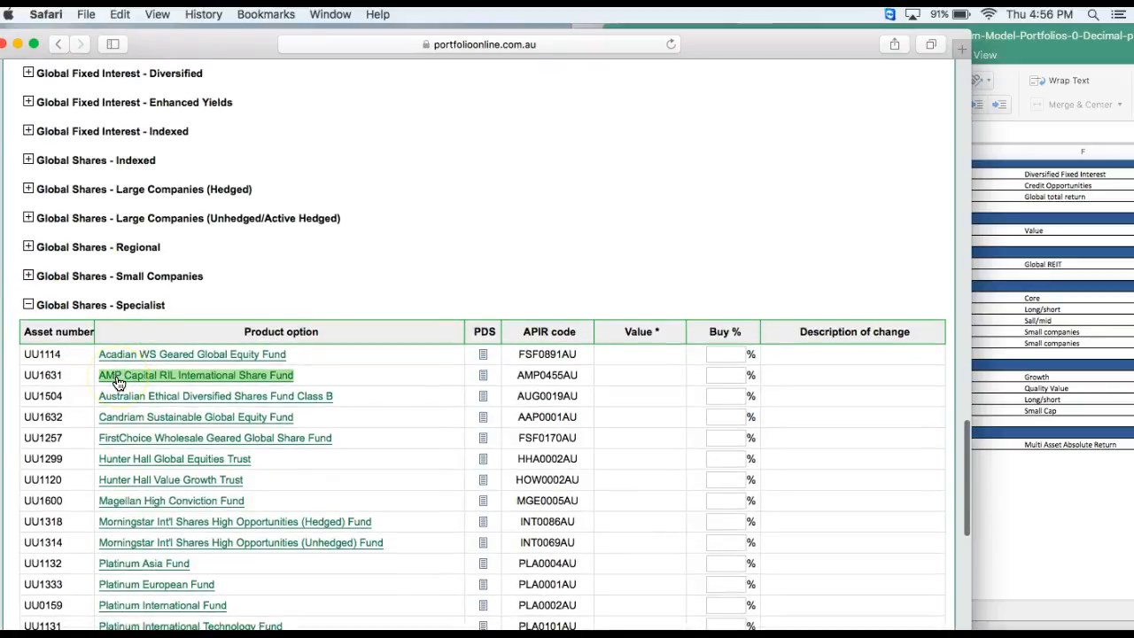
pyautogui.scroll(-3, 106, 354)
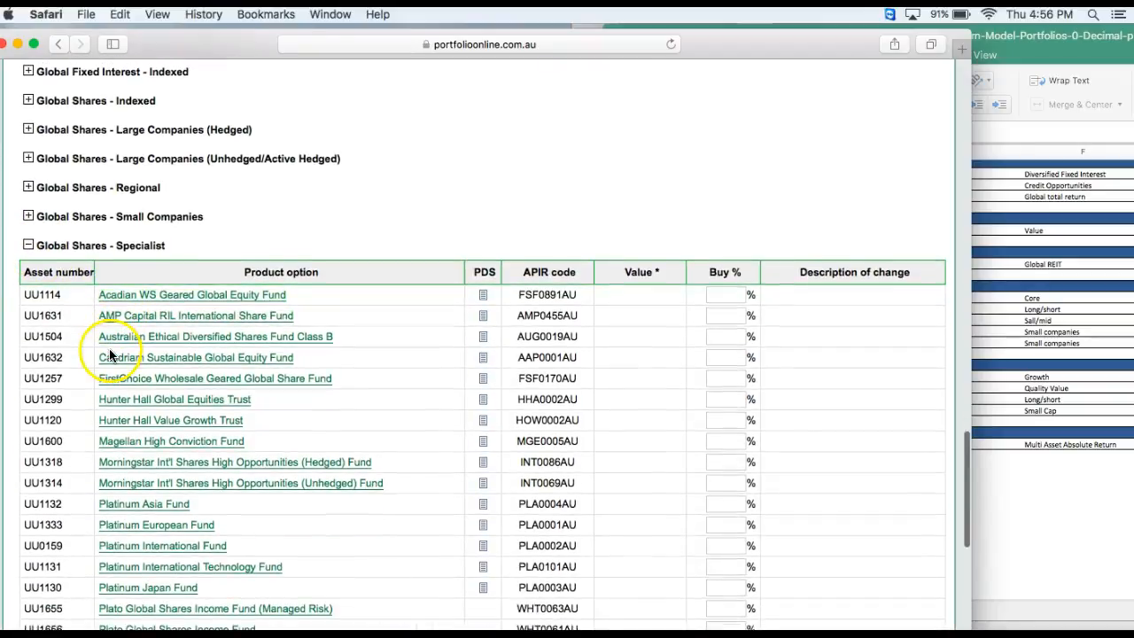
pyautogui.click(28, 245)
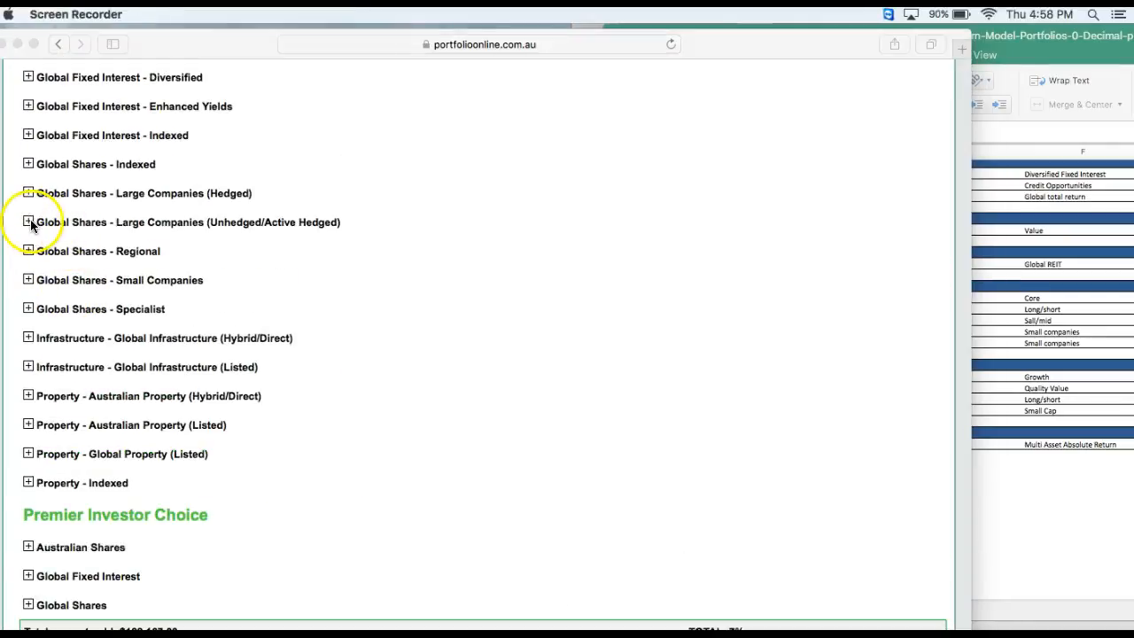
# Expand the Global Shares - Large Companies (Unhedged/Active Hedged) category and look up the Antipodes Global Fund's target in column M of the Excel model
pyautogui.click(28, 224)
pyautogui.moveTo(100, 312); pyautogui.dragTo(362, 314)
pyautogui.click(728, 332)
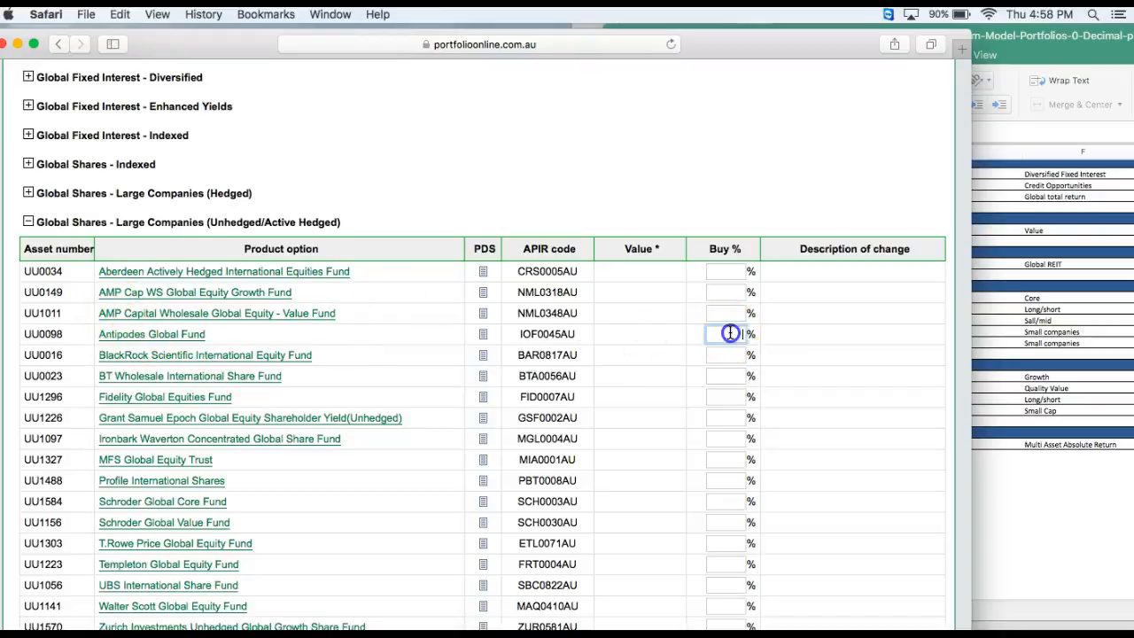
pyautogui.click(1073, 333)
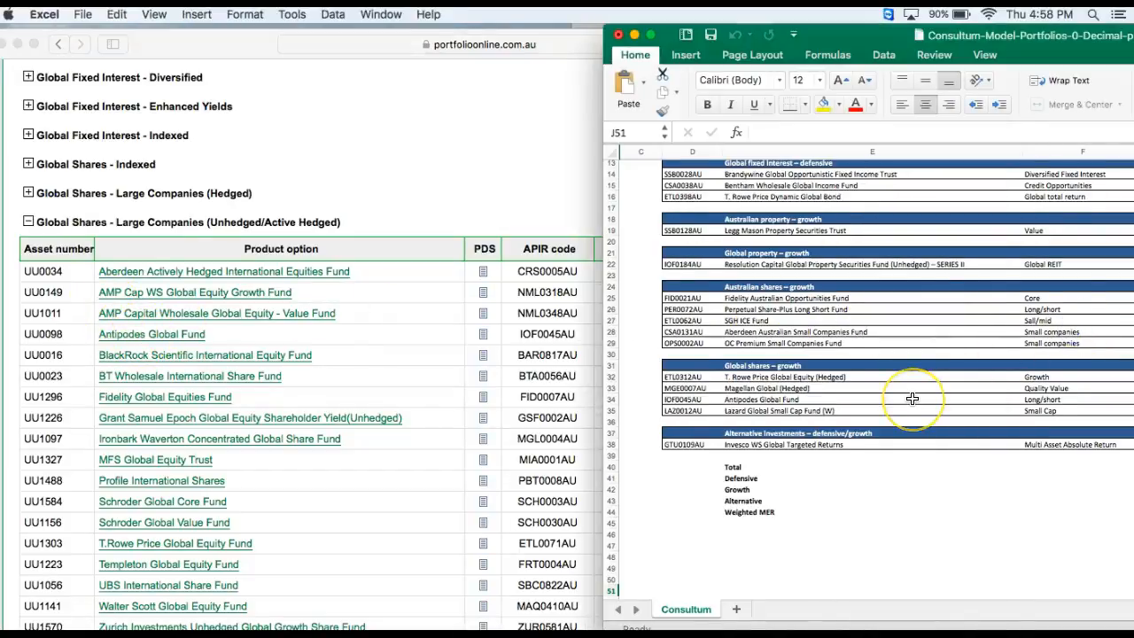
pyautogui.hscroll(8, 913, 399)
pyautogui.hscroll(6, 913, 399)
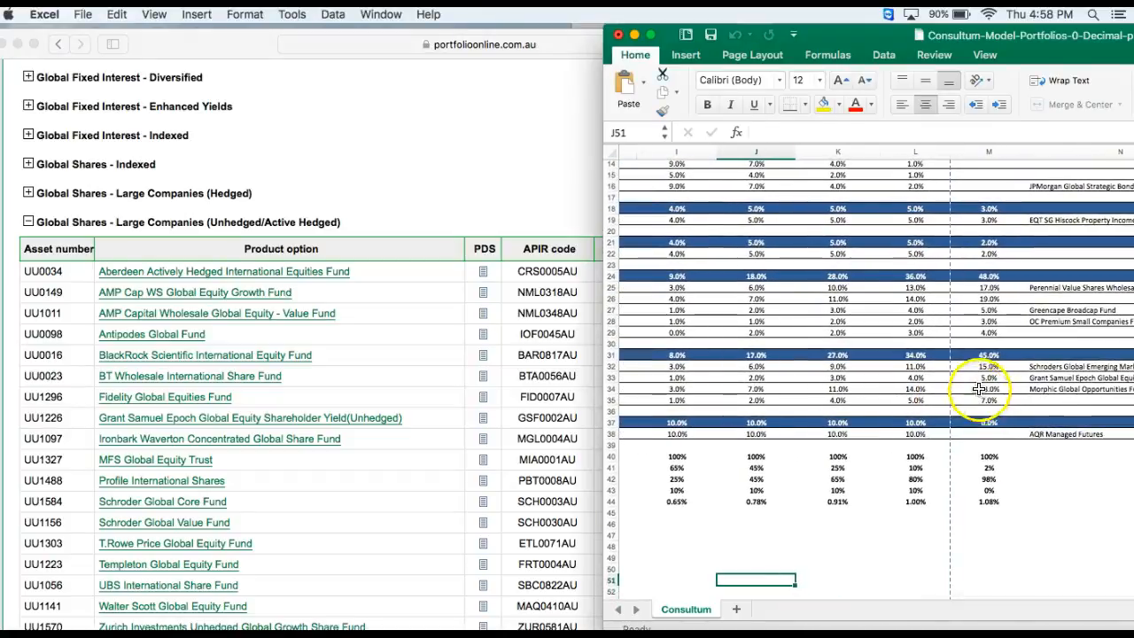
pyautogui.hscroll(-14, 979, 388)
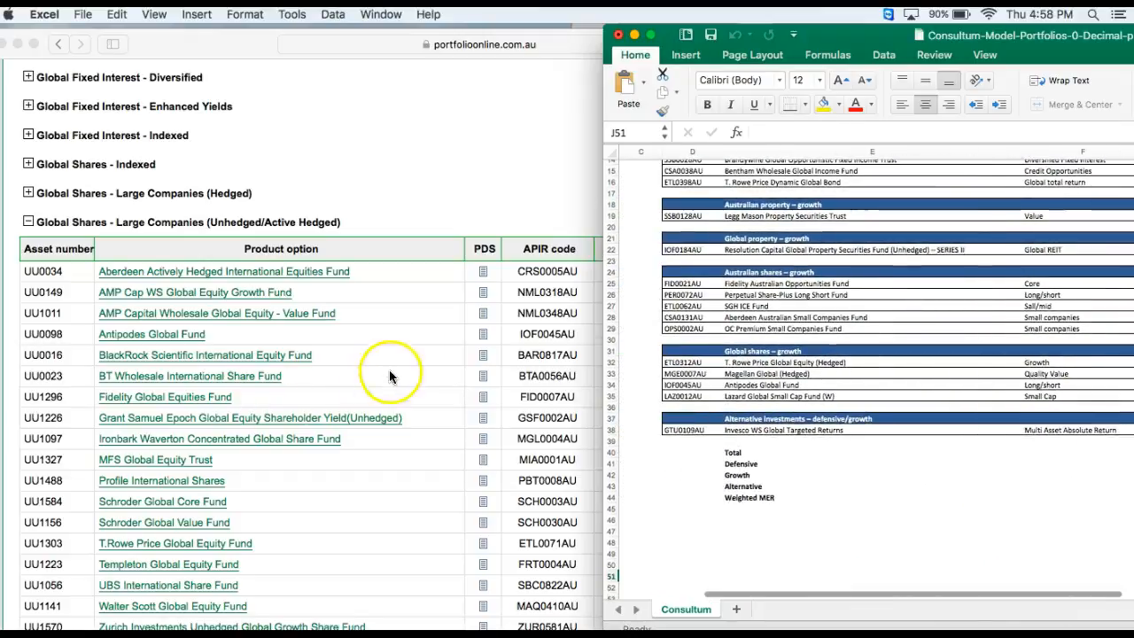
# Set the Antipodes Global Fund's buy percentage to 18% in the portfolio and collapse its category
pyautogui.click(390, 377)
pyautogui.click(753, 333)
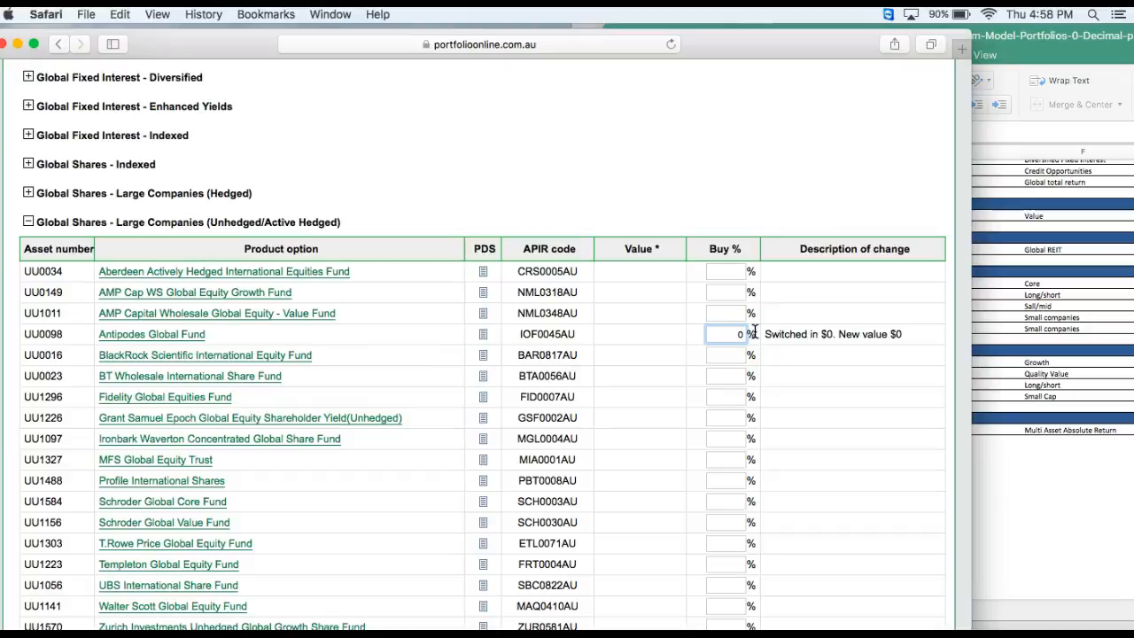
pyautogui.write('018')
pyautogui.press('Tab')
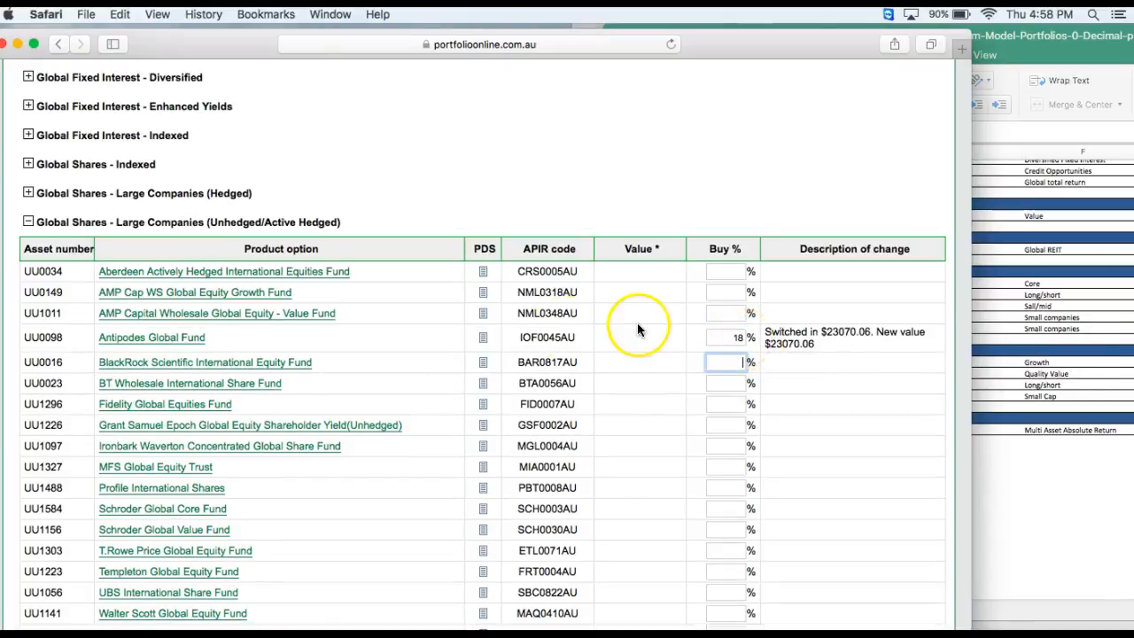
pyautogui.click(29, 222)
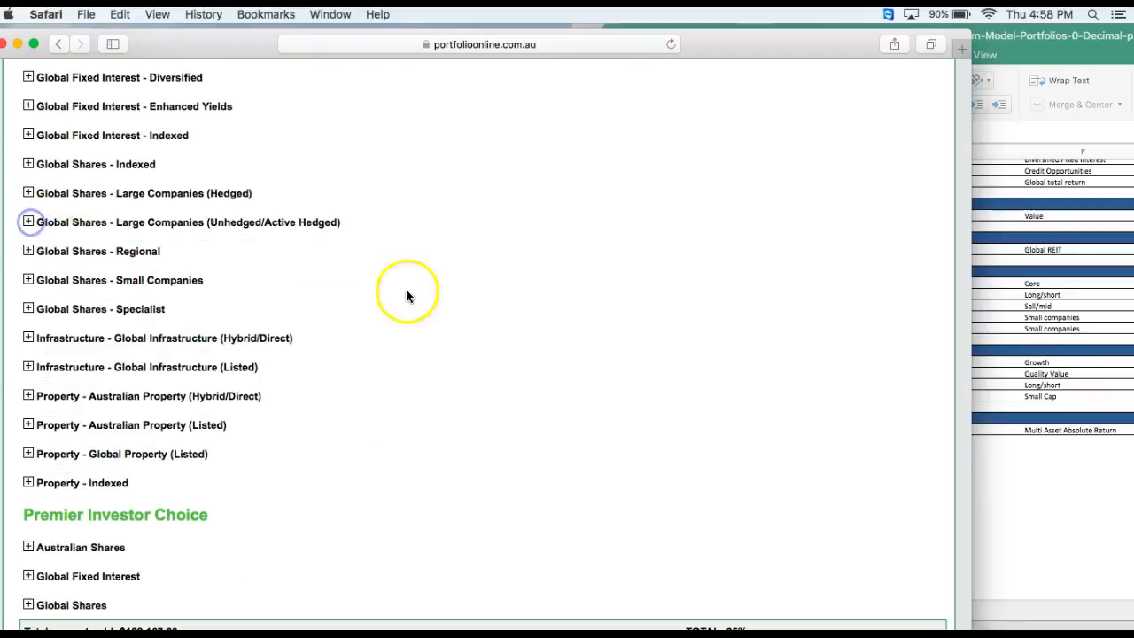
# Check the model's remaining global share funds in Excel and expand the Global Shares - Large Companies (Hedged) category in the portfolio
pyautogui.click(1071, 345)
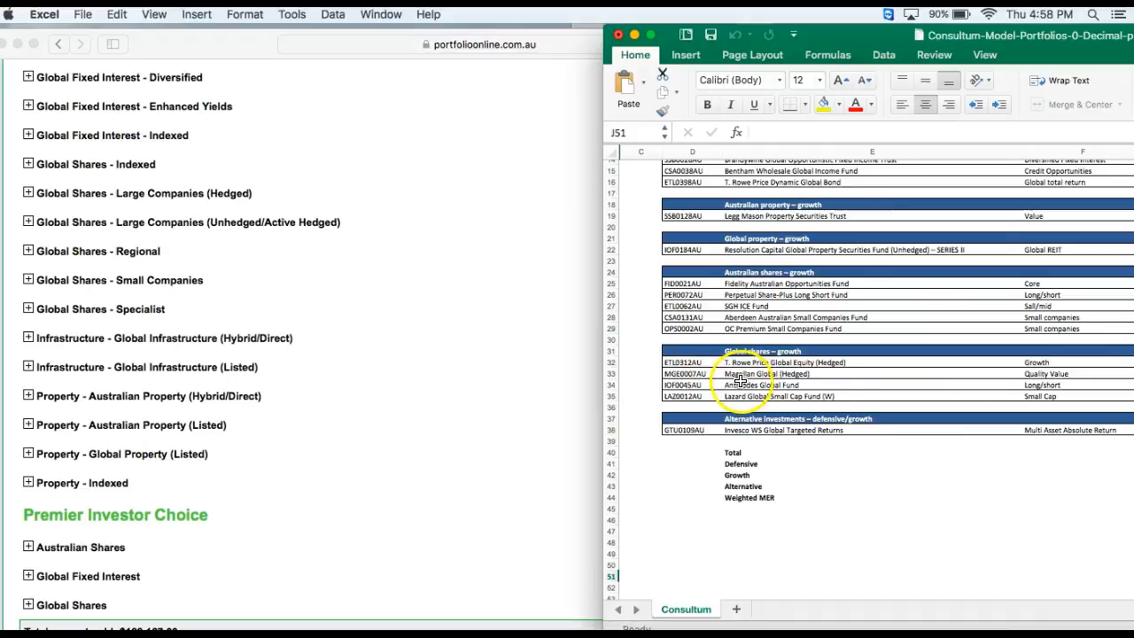
pyautogui.click(381, 420)
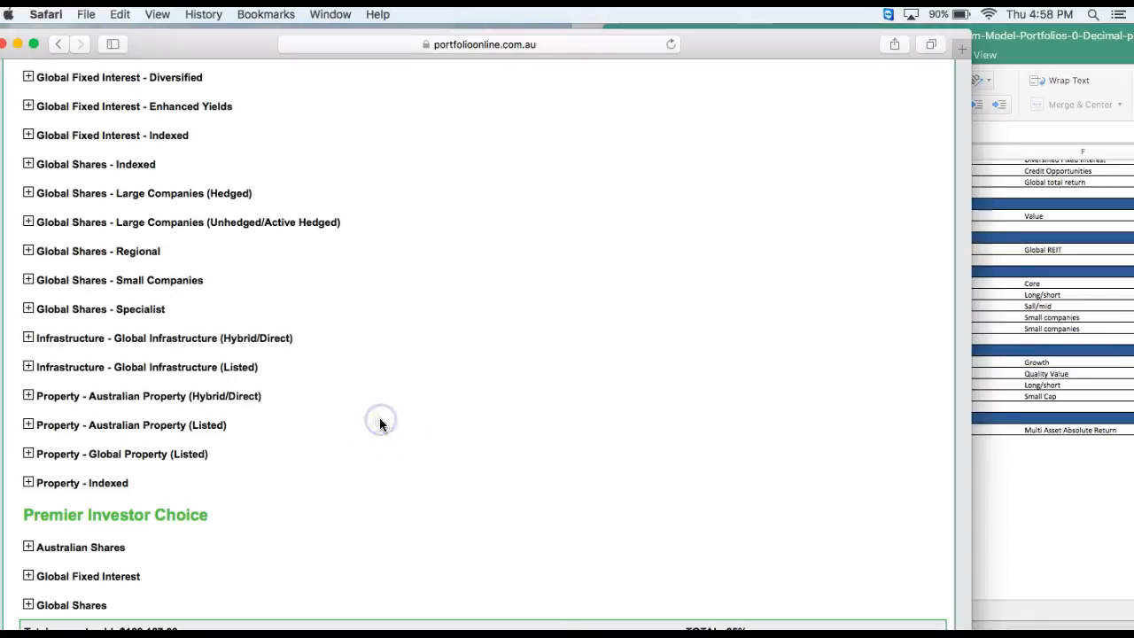
pyautogui.scroll(3, 65, 315)
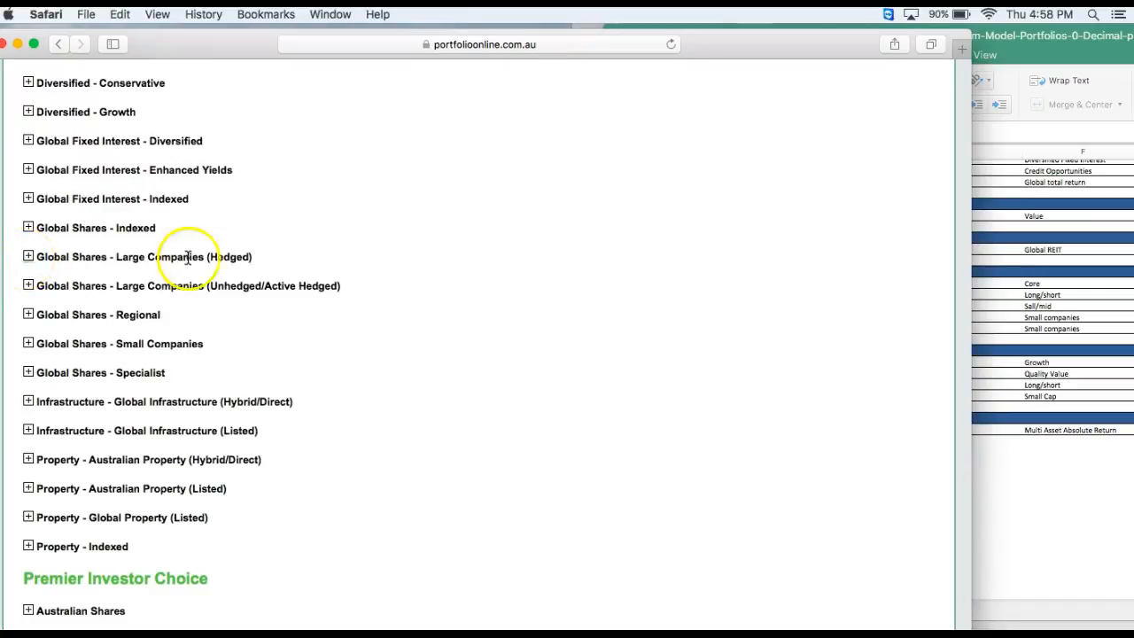
pyautogui.click(1006, 306)
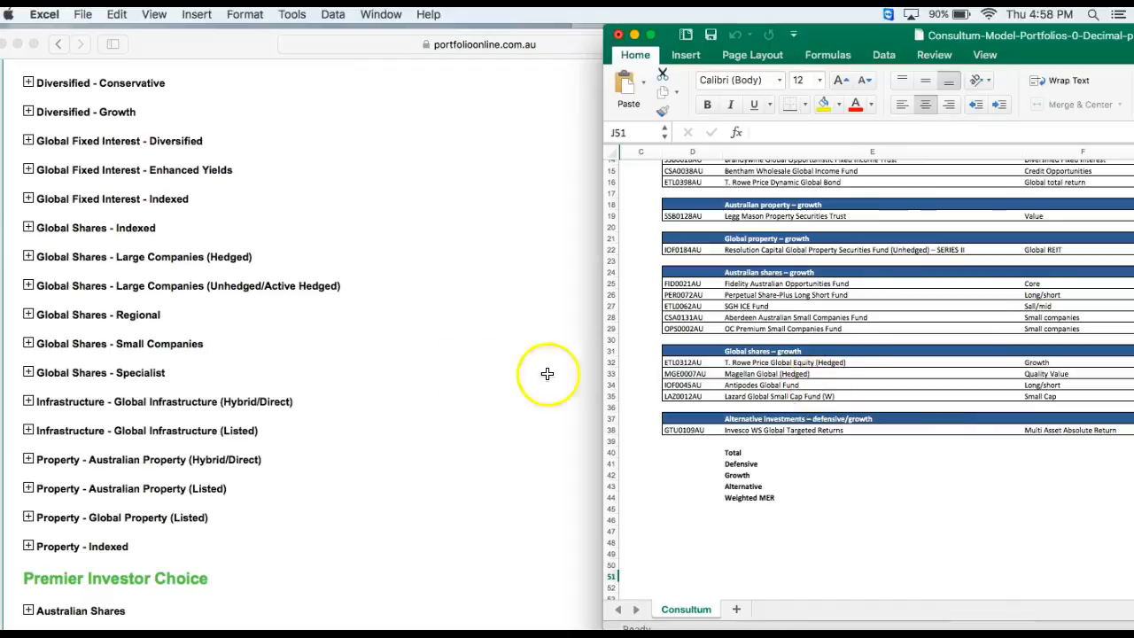
pyautogui.click(321, 388)
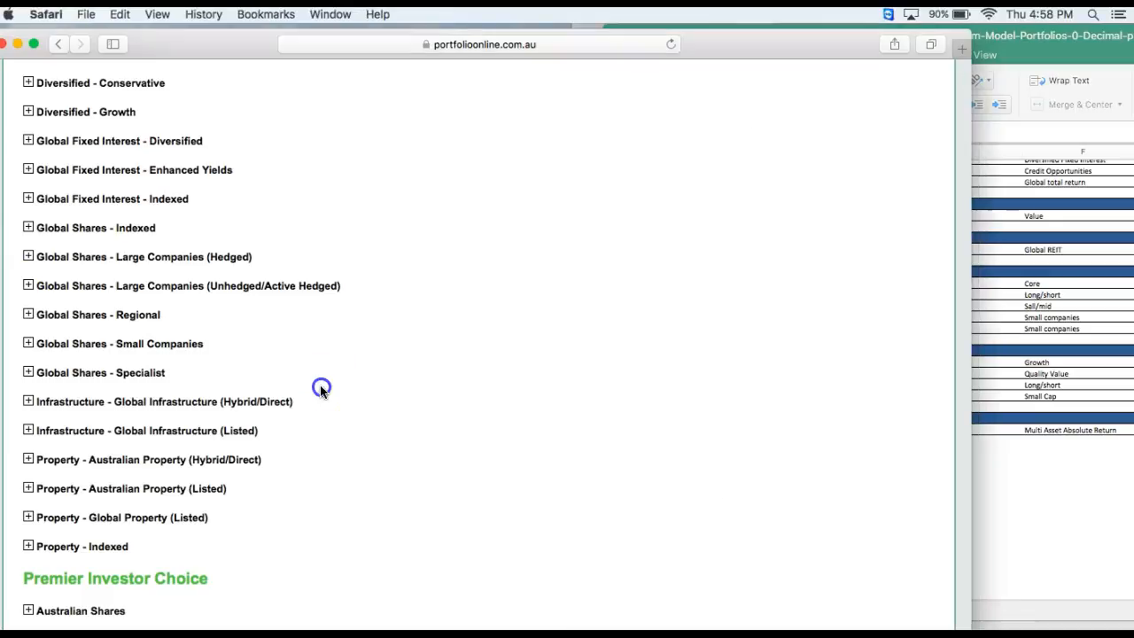
pyautogui.click(27, 257)
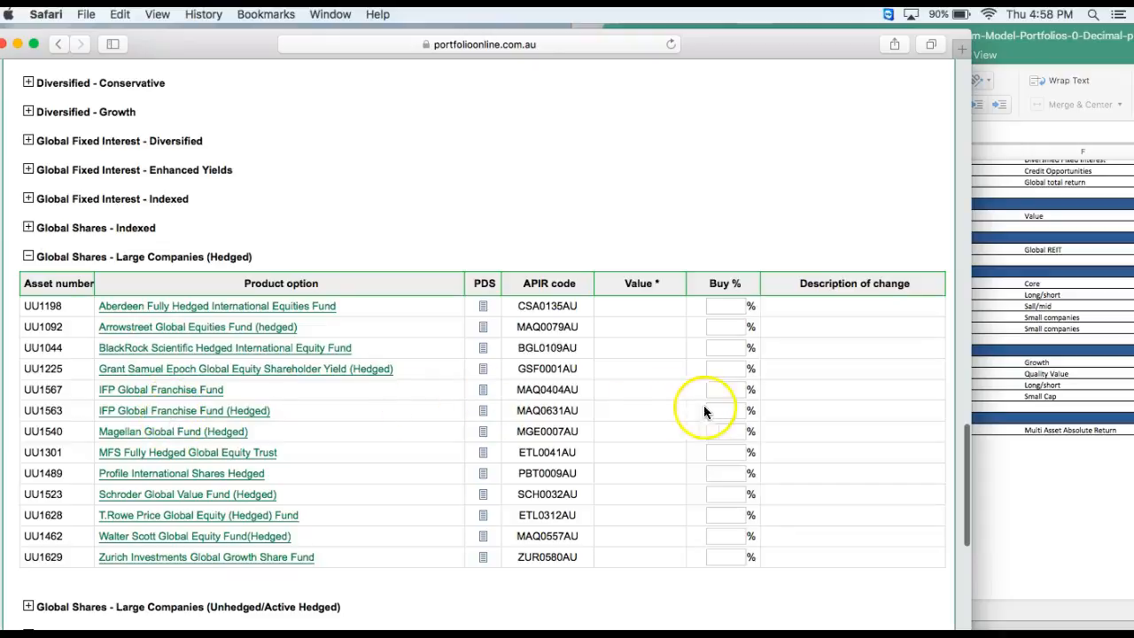
# Check the Magellan Global Fund (Hedged) target in column M of the Excel model and set its buy percentage to 5%
pyautogui.click(1054, 429)
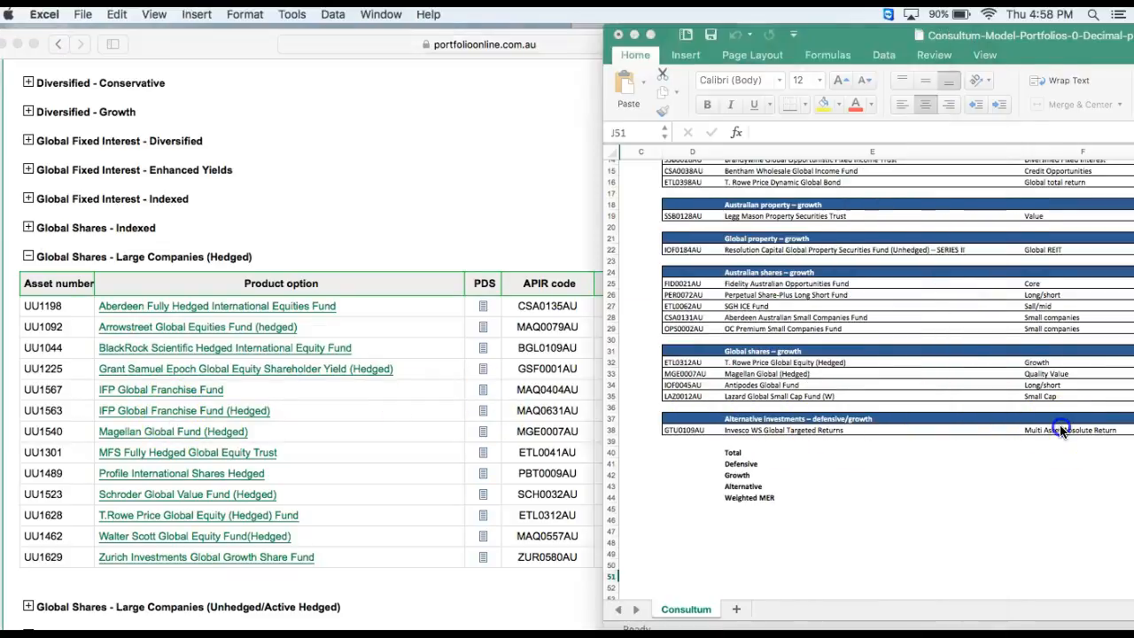
pyautogui.hscroll(10, 986, 352)
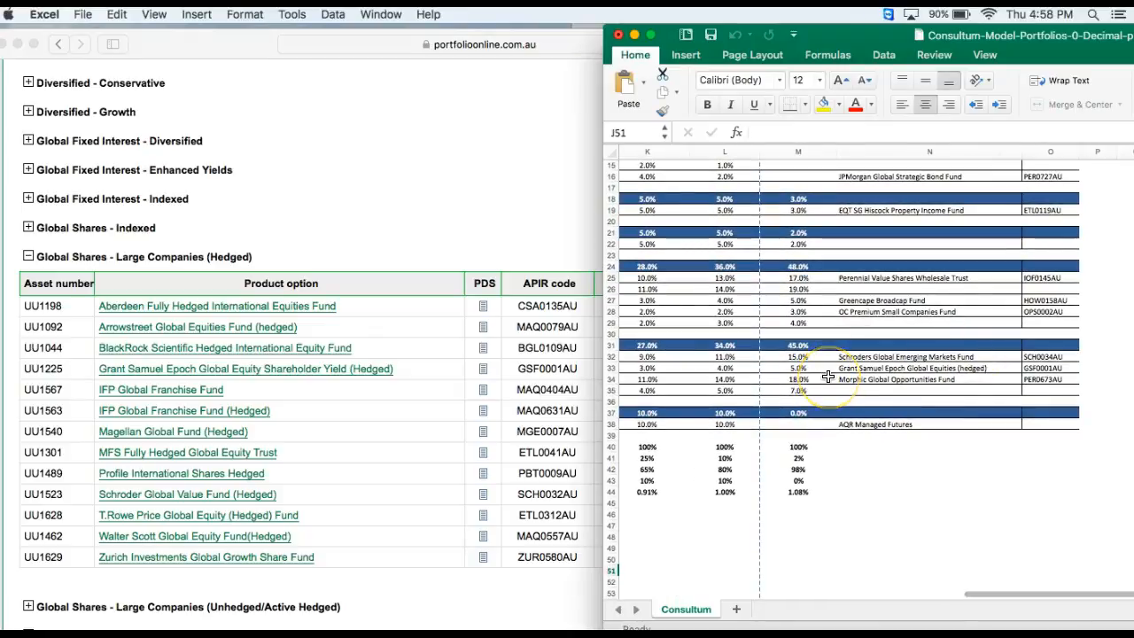
pyautogui.hscroll(-10, 824, 377)
pyautogui.click(413, 396)
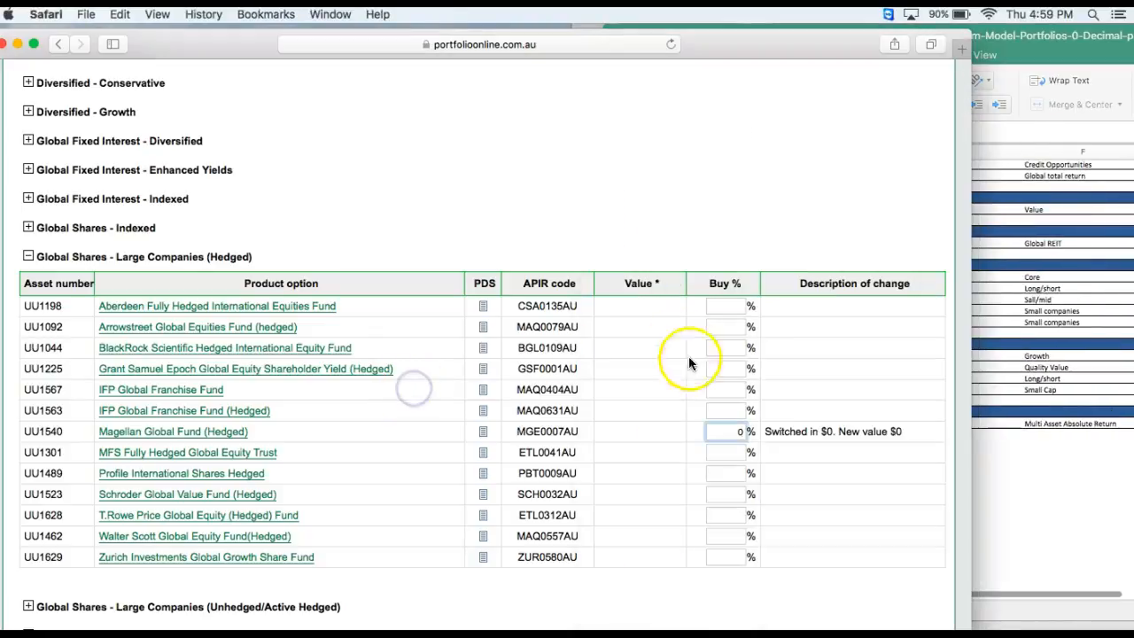
pyautogui.write('5')
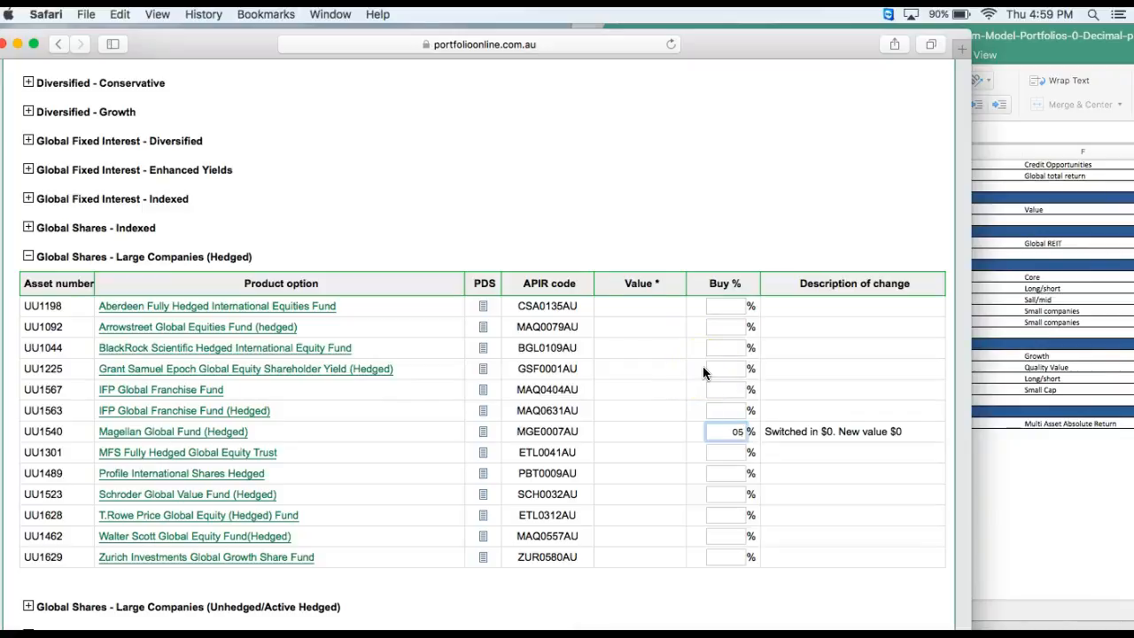
pyautogui.press('Tab')
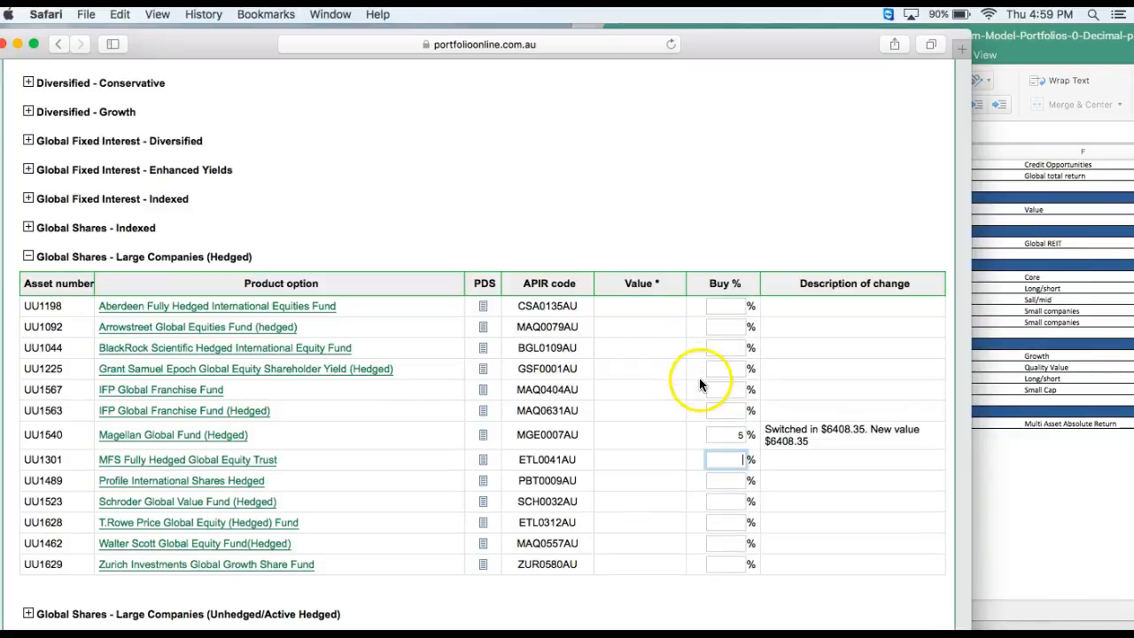
# Look up the T.Rowe Price Global Equity (Hedged) Fund's target in the Excel model and set its buy percentage to 15%
pyautogui.click(1073, 346)
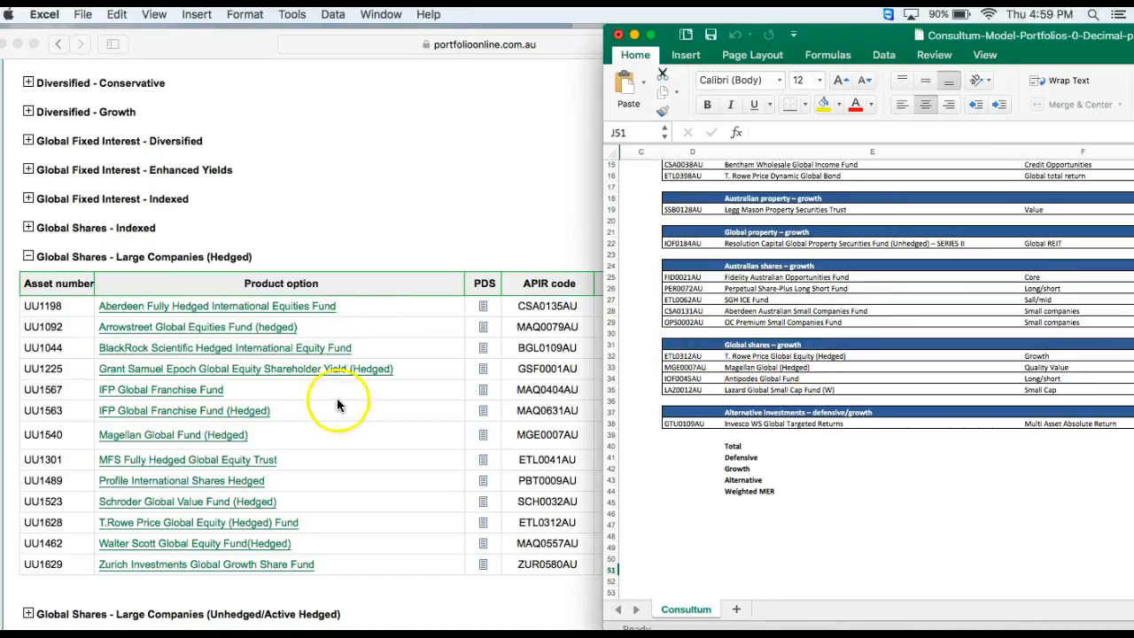
pyautogui.click(329, 434)
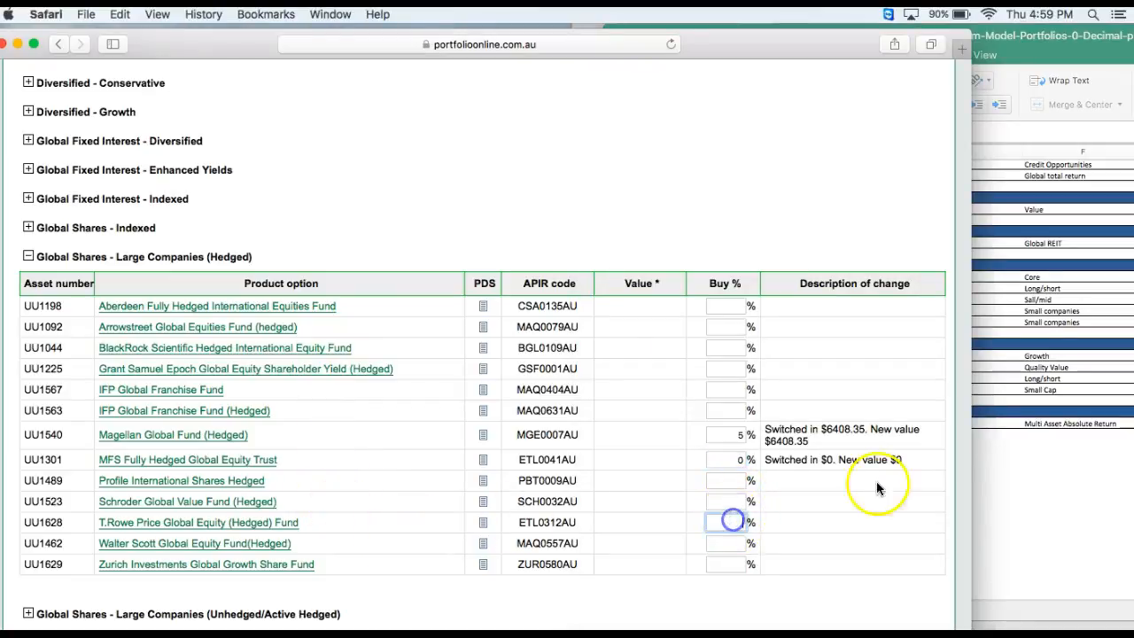
pyautogui.click(1121, 459)
pyautogui.hscroll(10, 1019, 353)
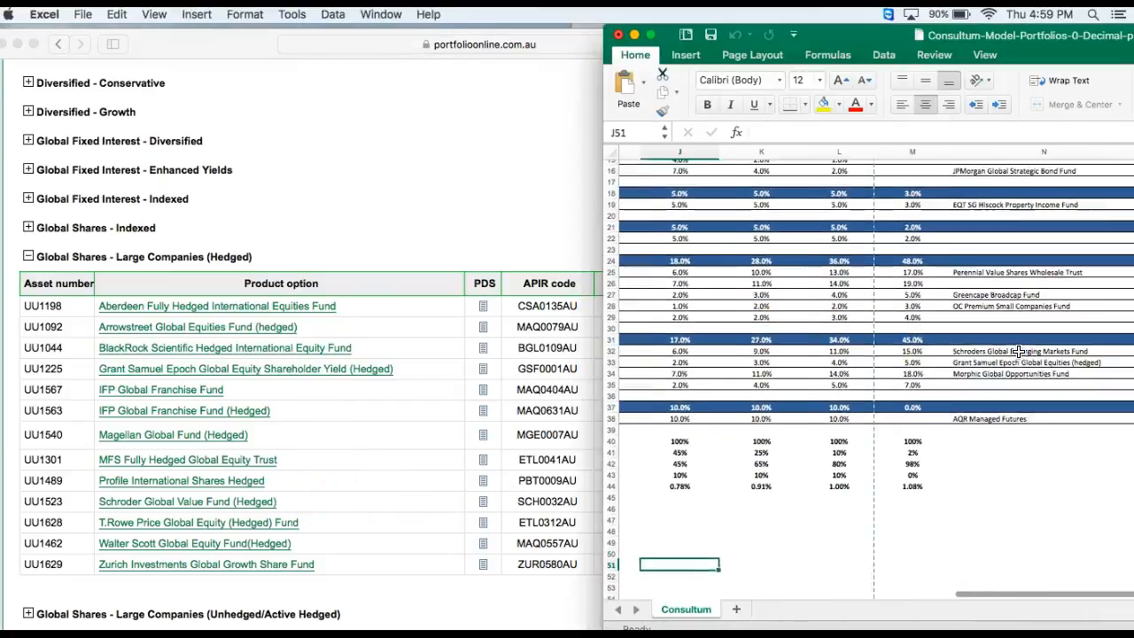
pyautogui.hscroll(-10, 1020, 353)
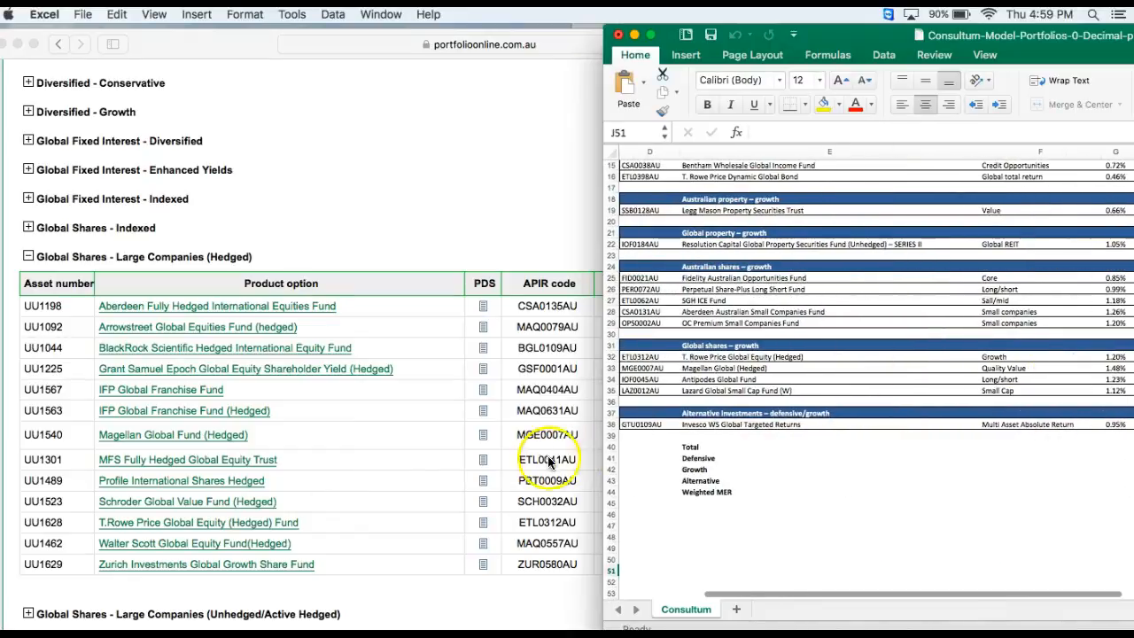
pyautogui.click(547, 459)
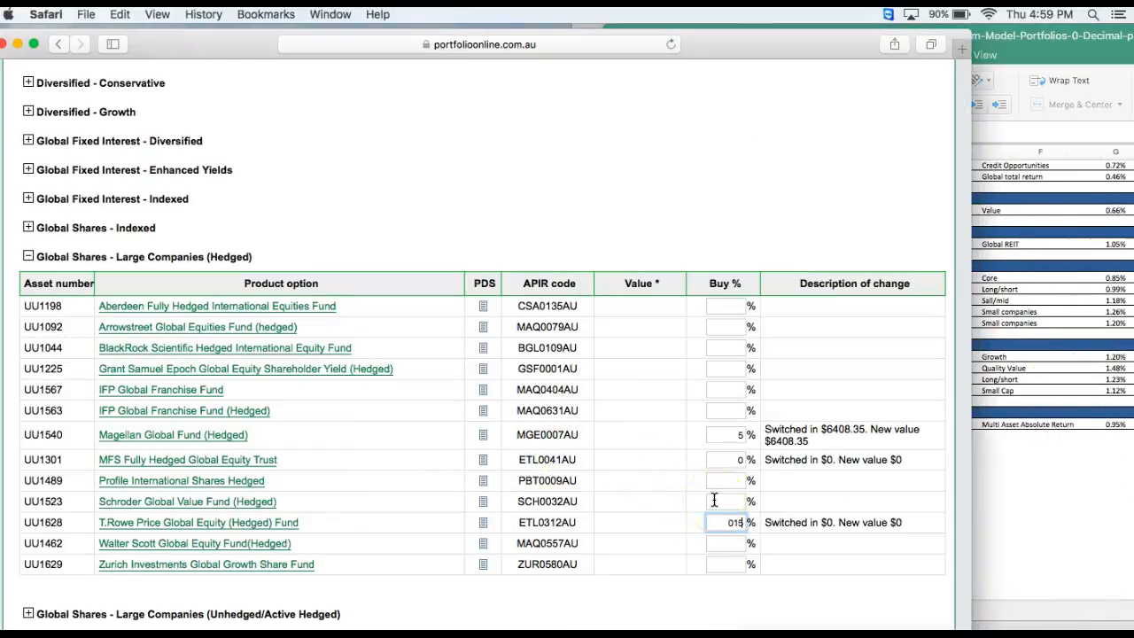
pyautogui.press('Tab')
# Check the model's Australian share funds in Excel and expand the Australian Shares - Mid/Small Companies category in the portfolio
pyautogui.click(1104, 330)
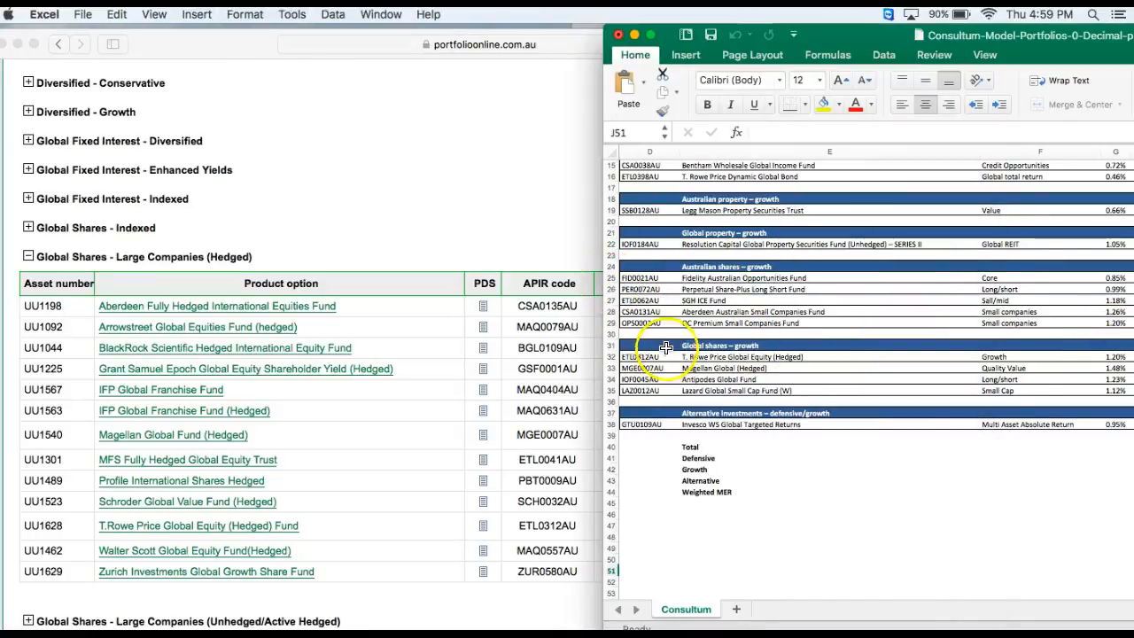
pyautogui.click(395, 221)
pyautogui.scroll(5, 395, 226)
pyautogui.scroll(4, 395, 228)
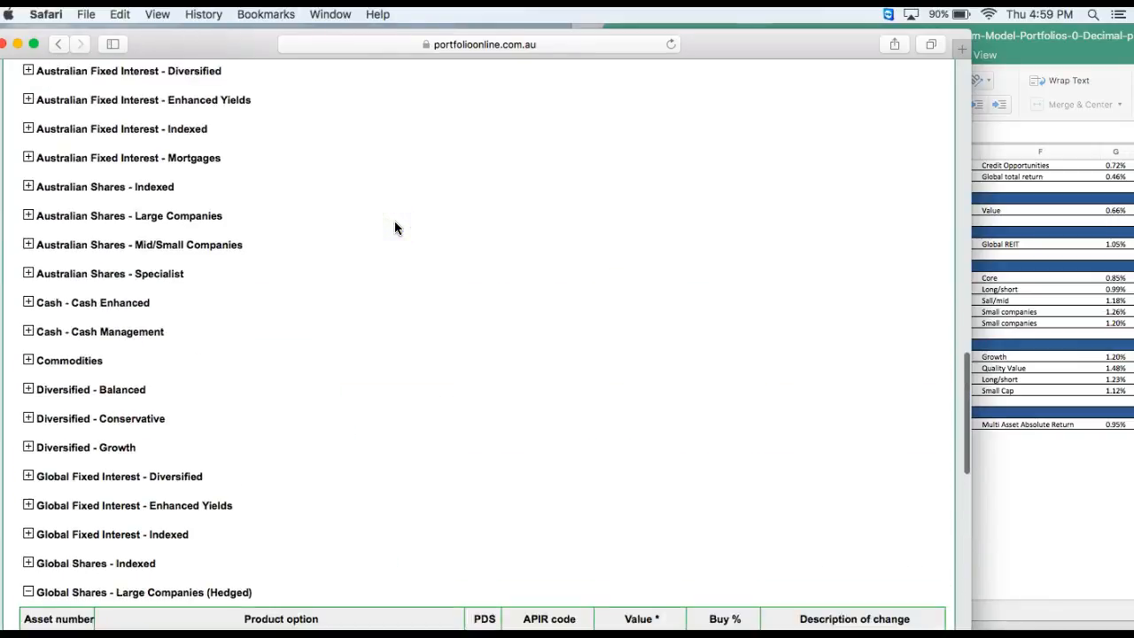
pyautogui.scroll(1, 178, 248)
pyautogui.scroll(1, 115, 181)
pyautogui.scroll(-1, 115, 182)
pyautogui.click(28, 285)
pyautogui.scroll(-3, 133, 355)
pyautogui.scroll(-2, 183, 390)
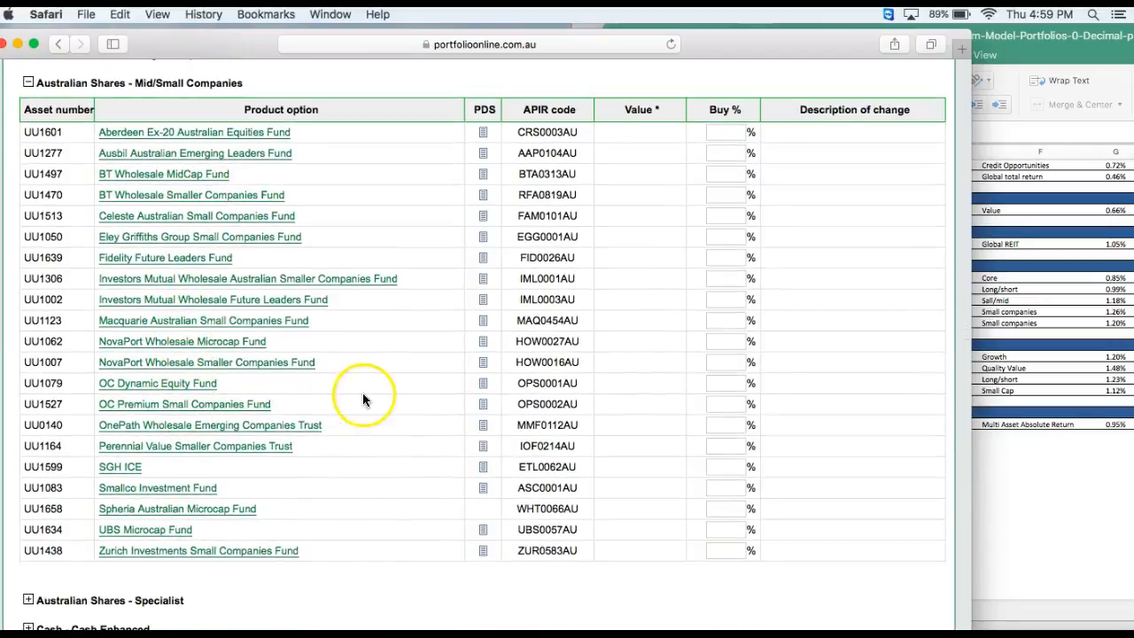
# Check the OC Premium Small Companies Fund's target in column M of the Excel model and set its buy percentage to 4%
pyautogui.click(1030, 383)
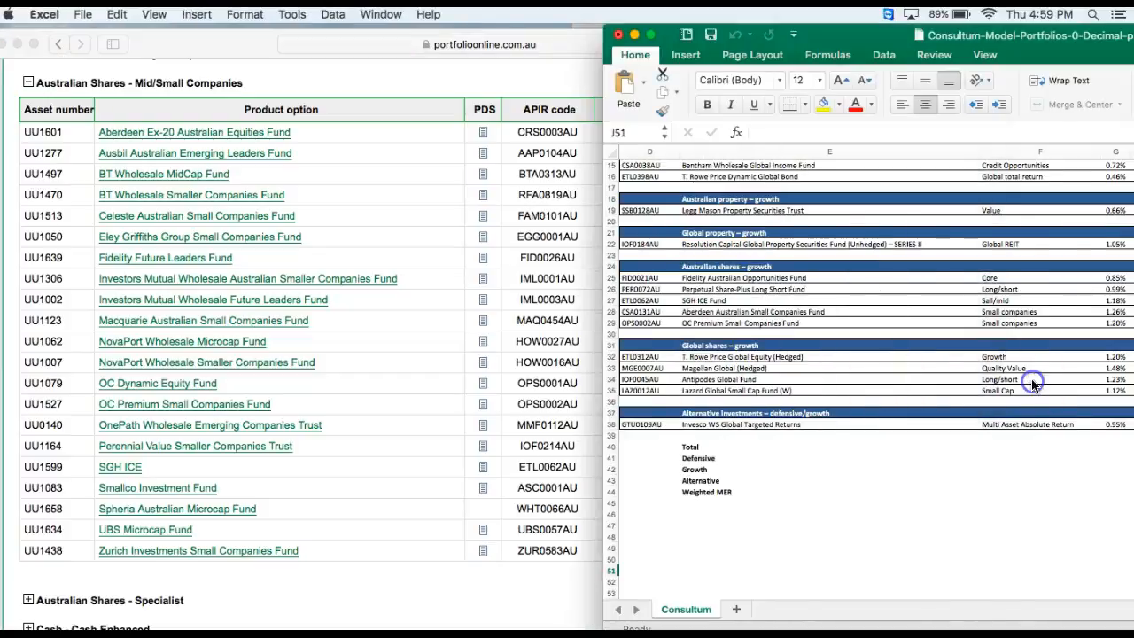
pyautogui.hscroll(5, 1030, 382)
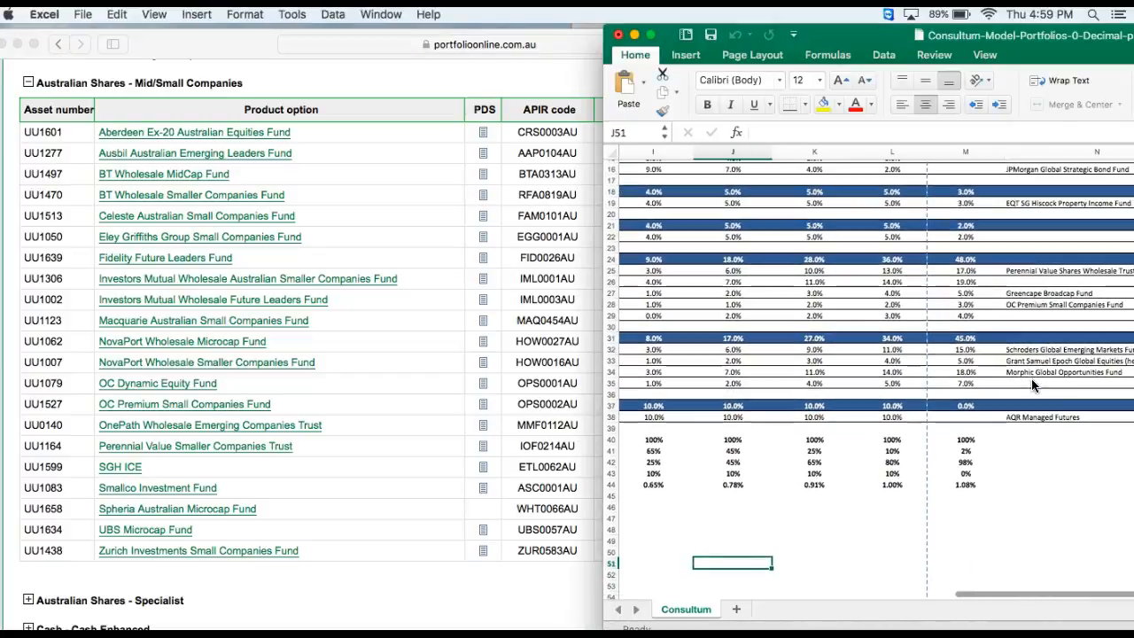
pyautogui.hscroll(-5, 999, 359)
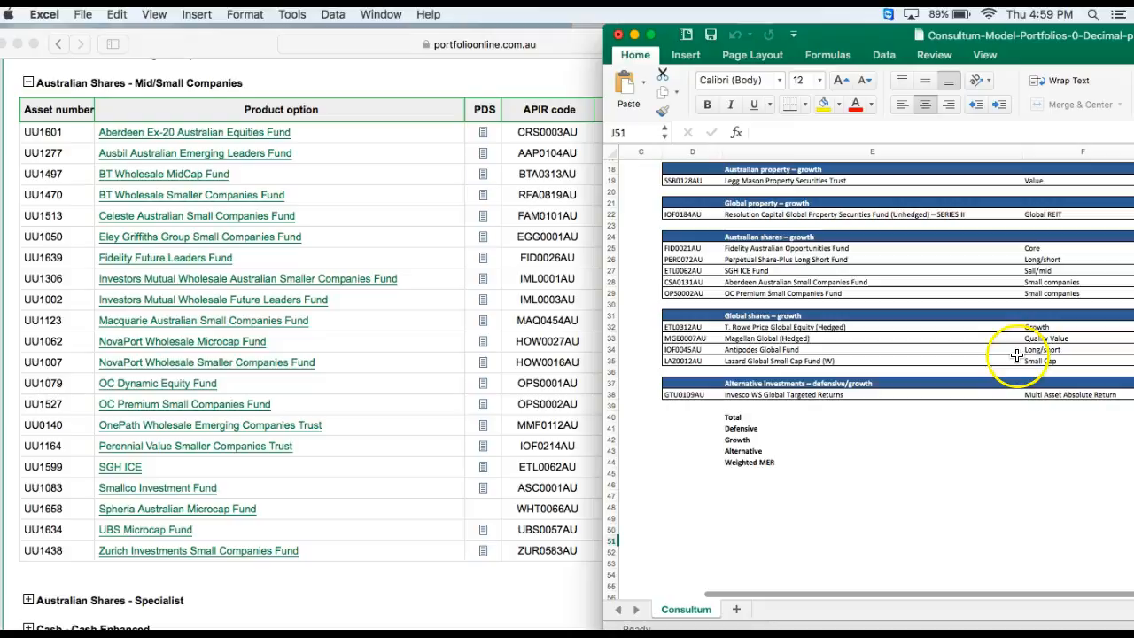
pyautogui.click(523, 360)
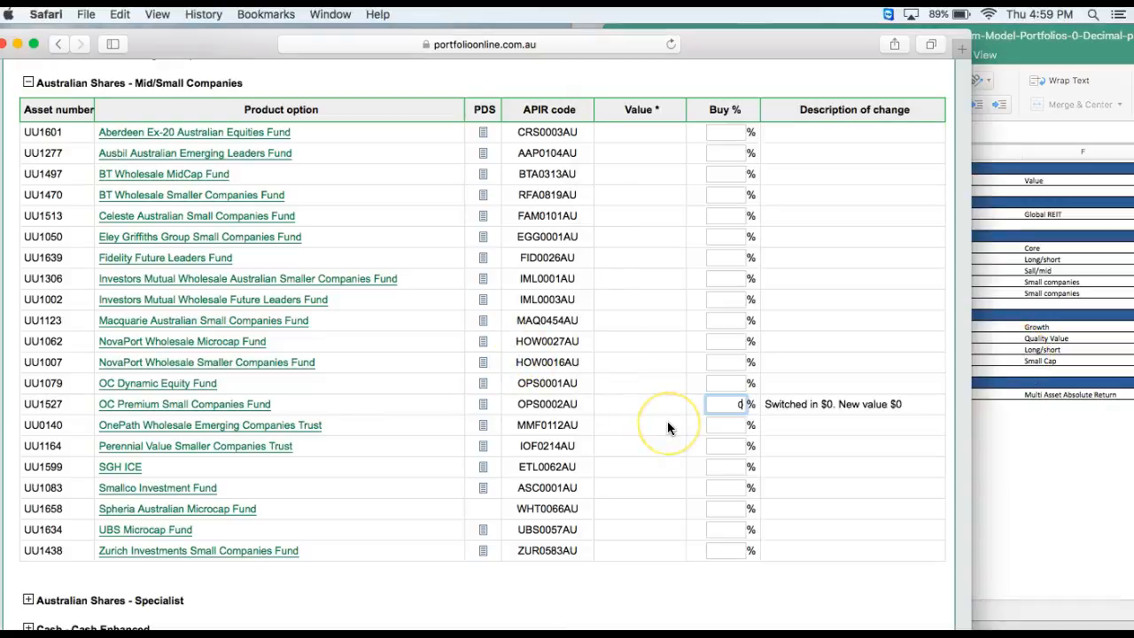
pyautogui.write('4')
pyautogui.press('Tab')
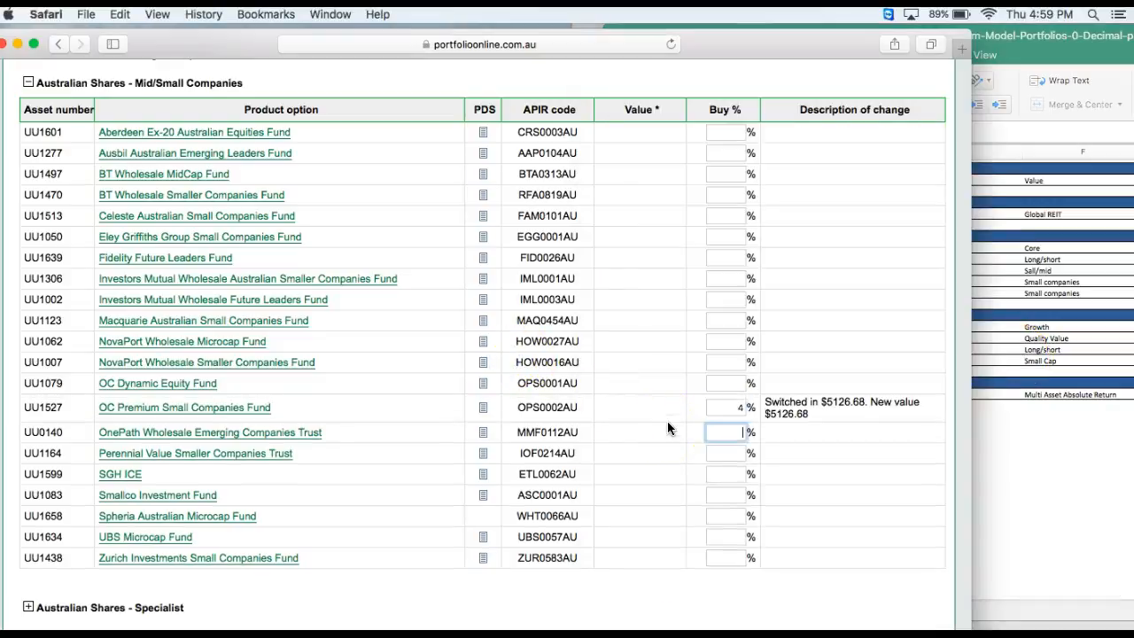
# Check the model's next Australian share fund in Excel and review the portfolio's current holdings and buy total
pyautogui.click(990, 303)
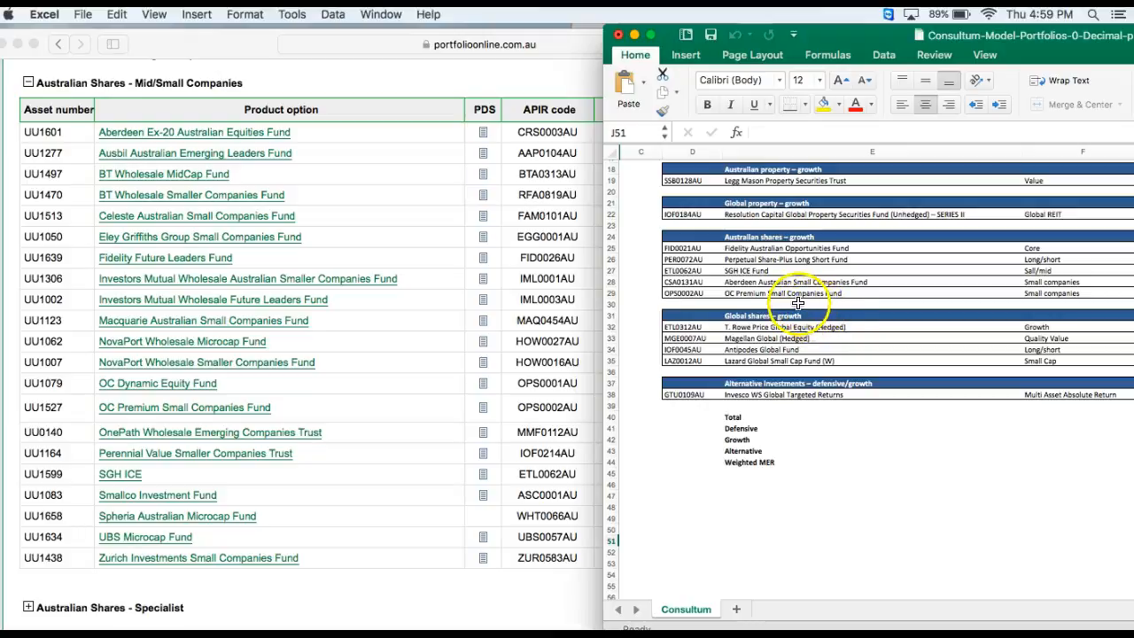
pyautogui.click(415, 357)
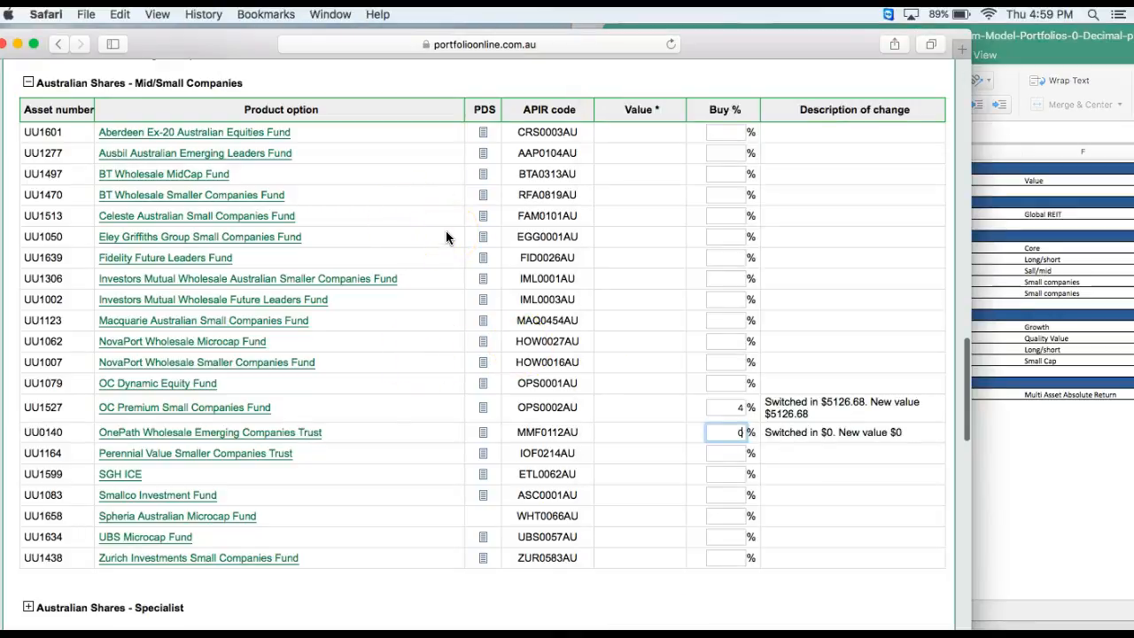
pyautogui.scroll(15, 447, 235)
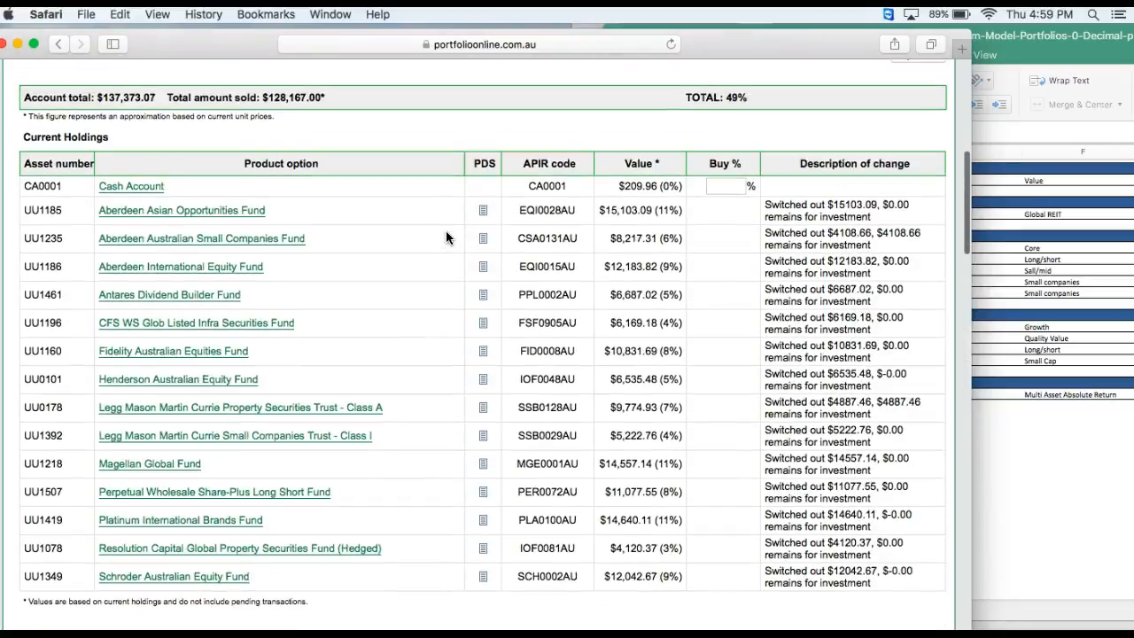
pyautogui.scroll(-2, 446, 237)
pyautogui.scroll(3, 446, 238)
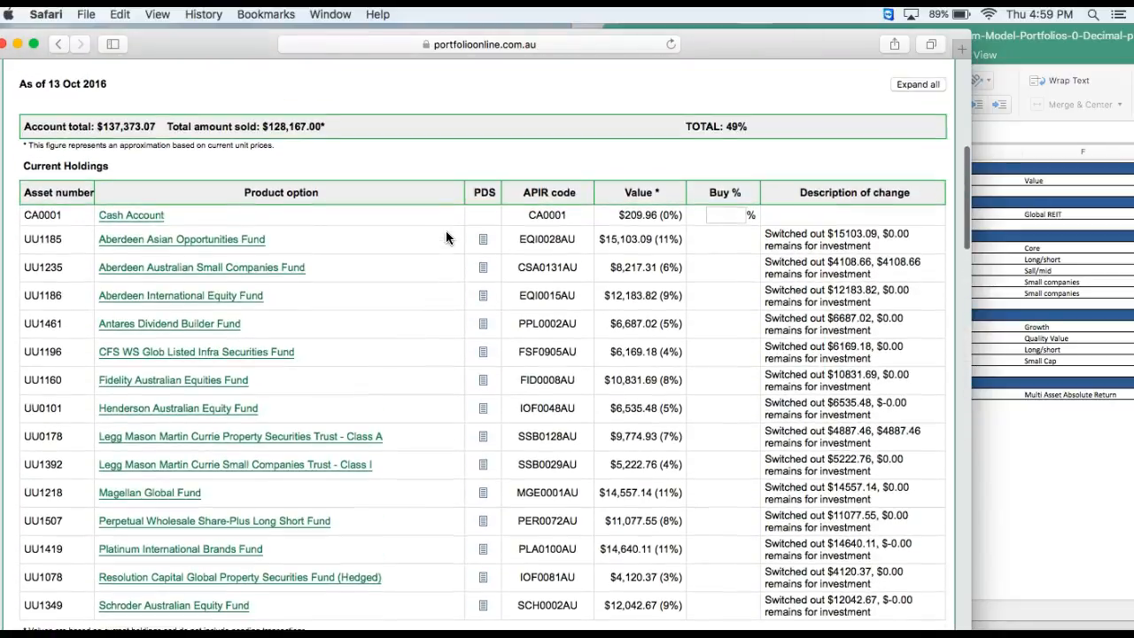
# Check the model's Australian share funds in Excel and locate SGH ICE under Australian Shares - Mid/Small Companies in the portfolio
pyautogui.click(293, 296)
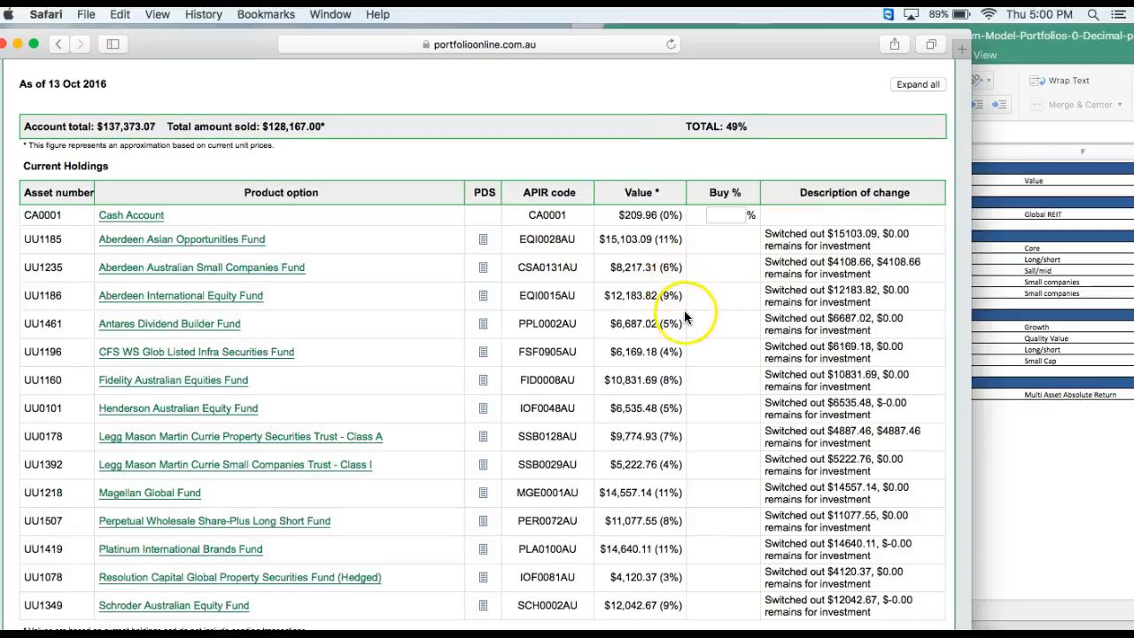
pyautogui.scroll(-5, 684, 310)
pyautogui.scroll(-2, 684, 316)
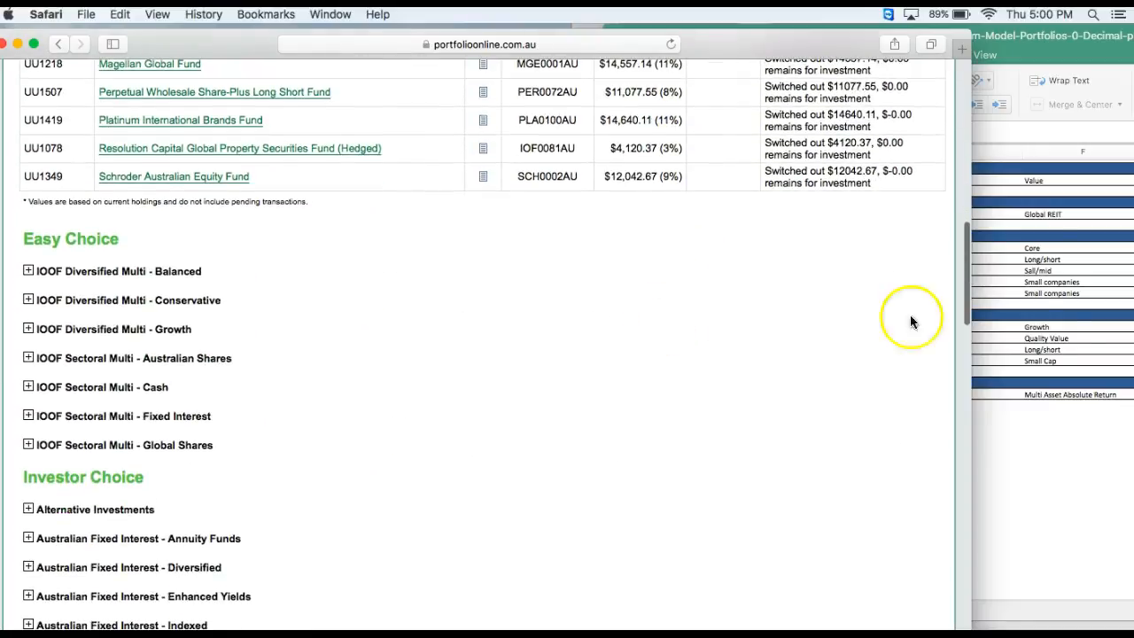
pyautogui.click(1079, 362)
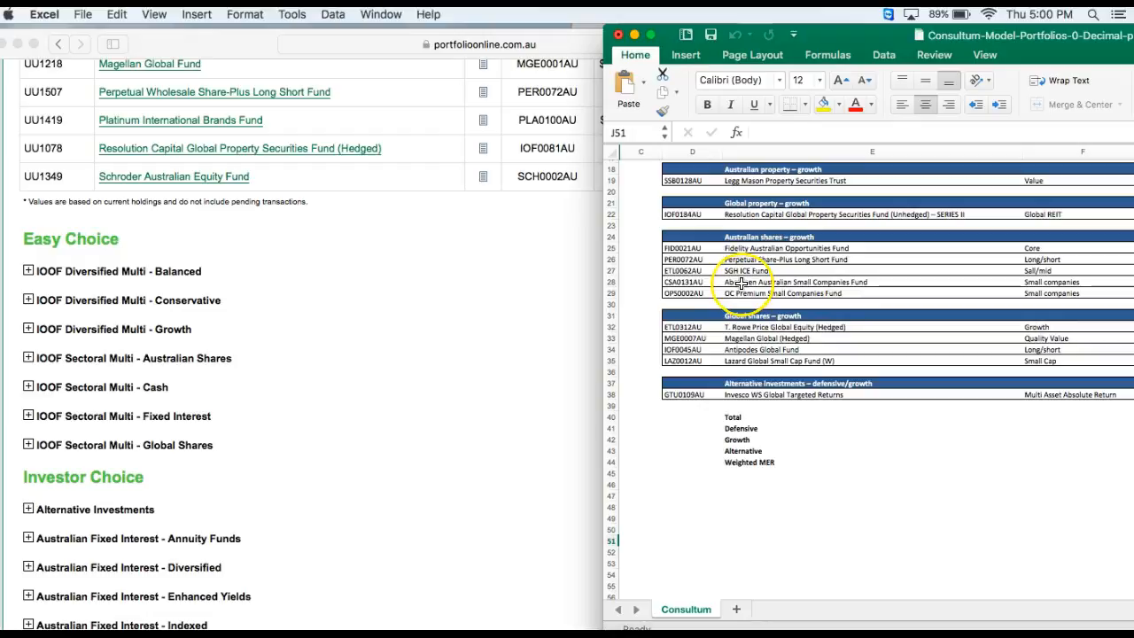
pyautogui.click(448, 332)
pyautogui.scroll(-4, 256, 367)
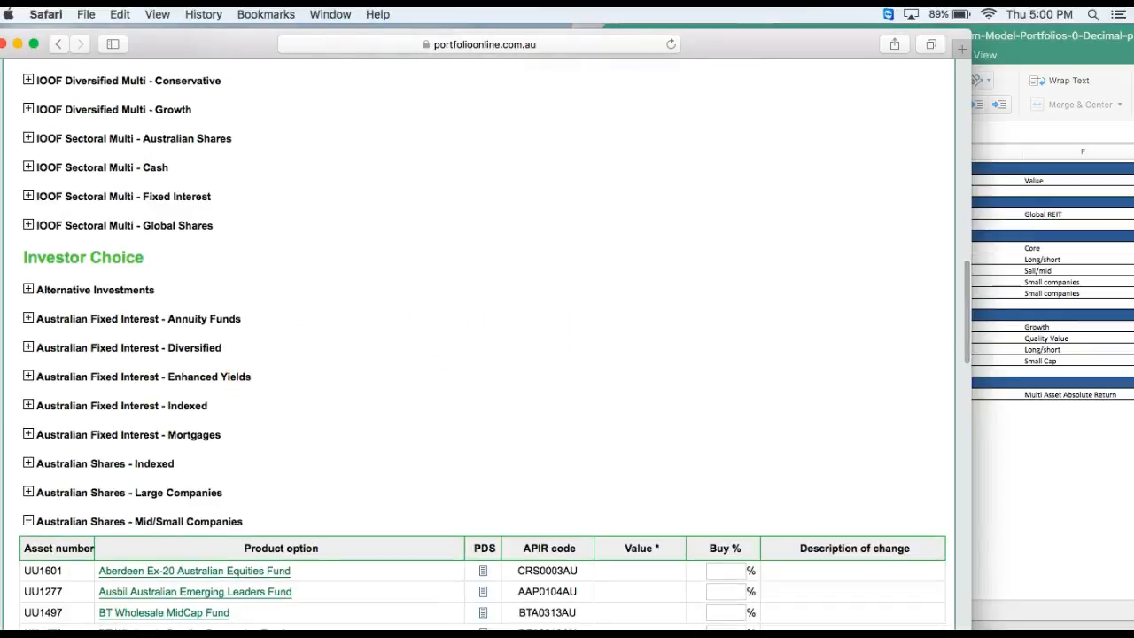
pyautogui.scroll(-5, 178, 448)
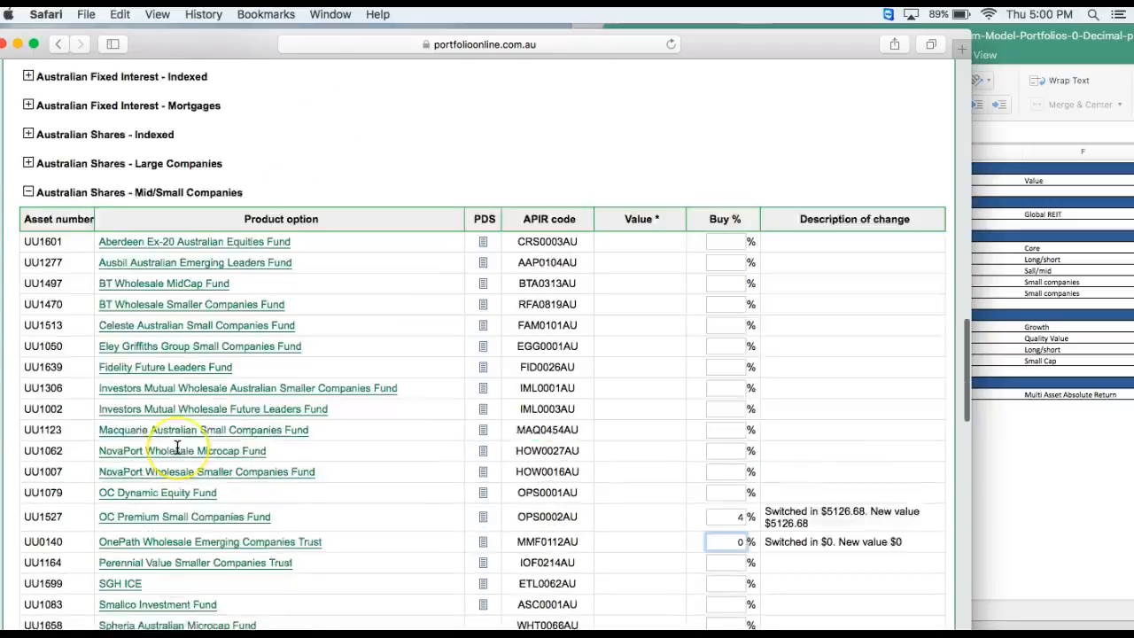
pyautogui.scroll(-2, 177, 448)
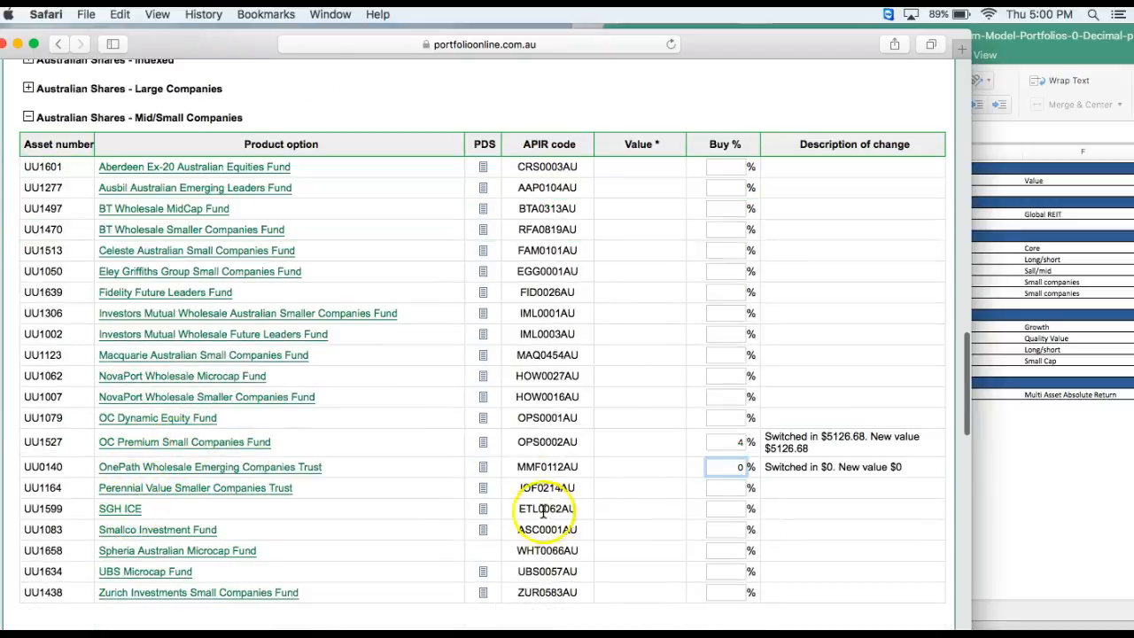
# Look up the SGH ICE Fund's target in column M of the Excel model and set its buy percentage to 5%
pyautogui.click(1096, 351)
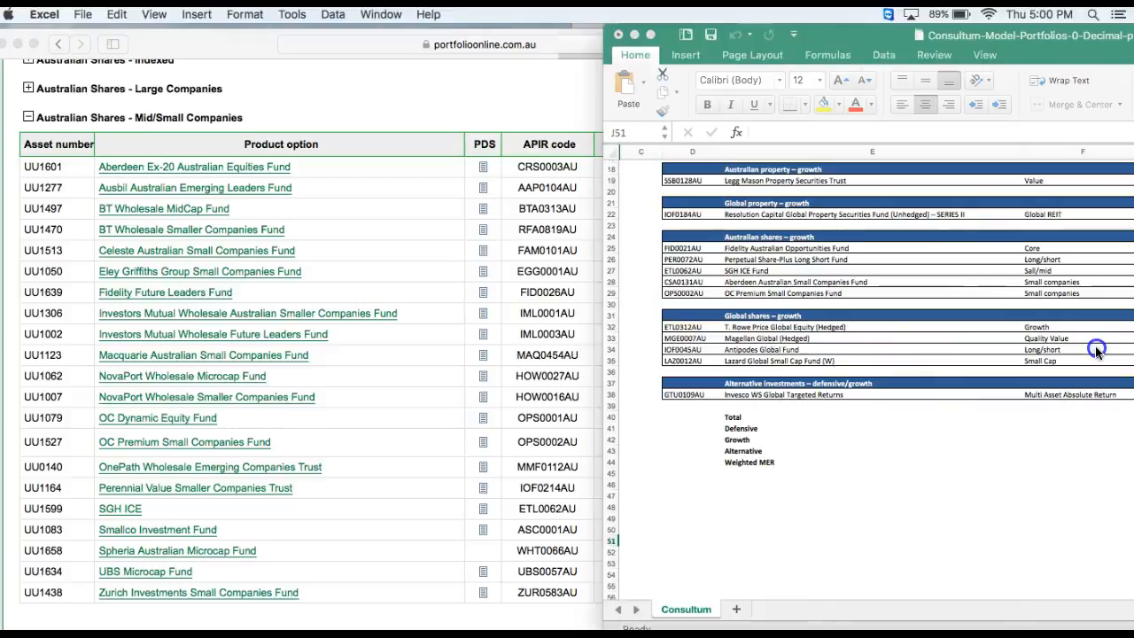
pyautogui.hscroll(10, 1095, 351)
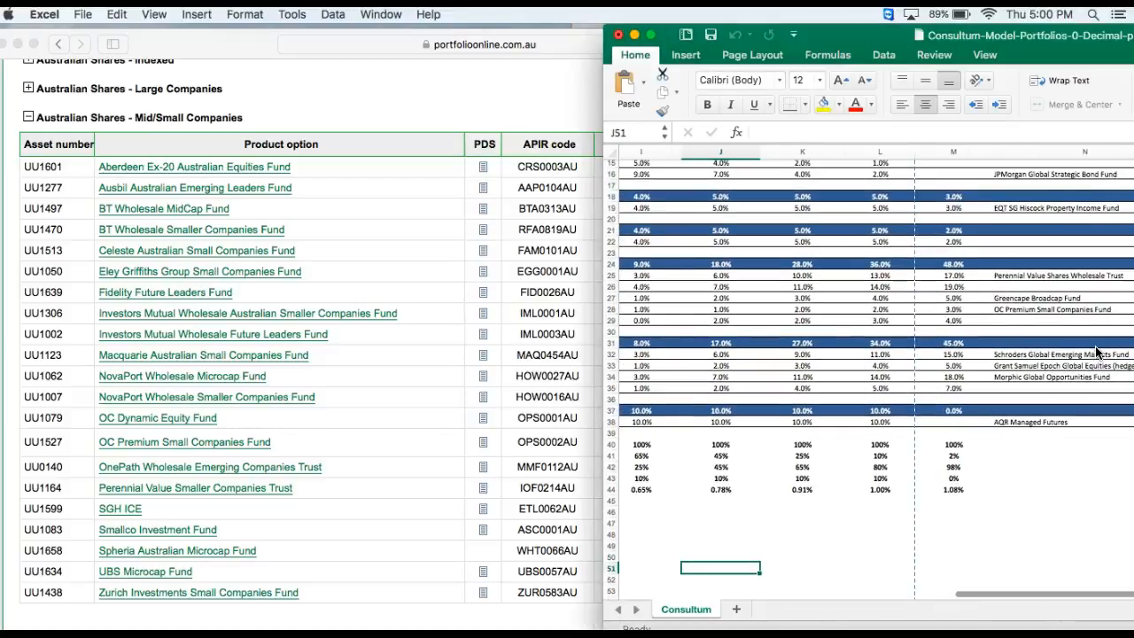
pyautogui.hscroll(-10, 1095, 351)
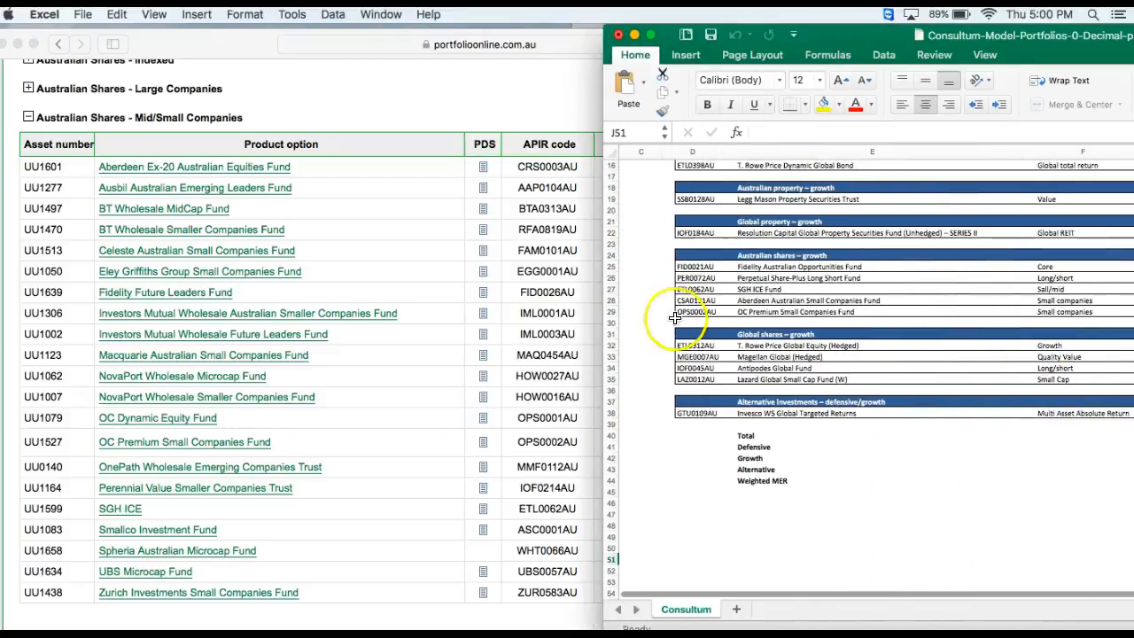
pyautogui.click(394, 370)
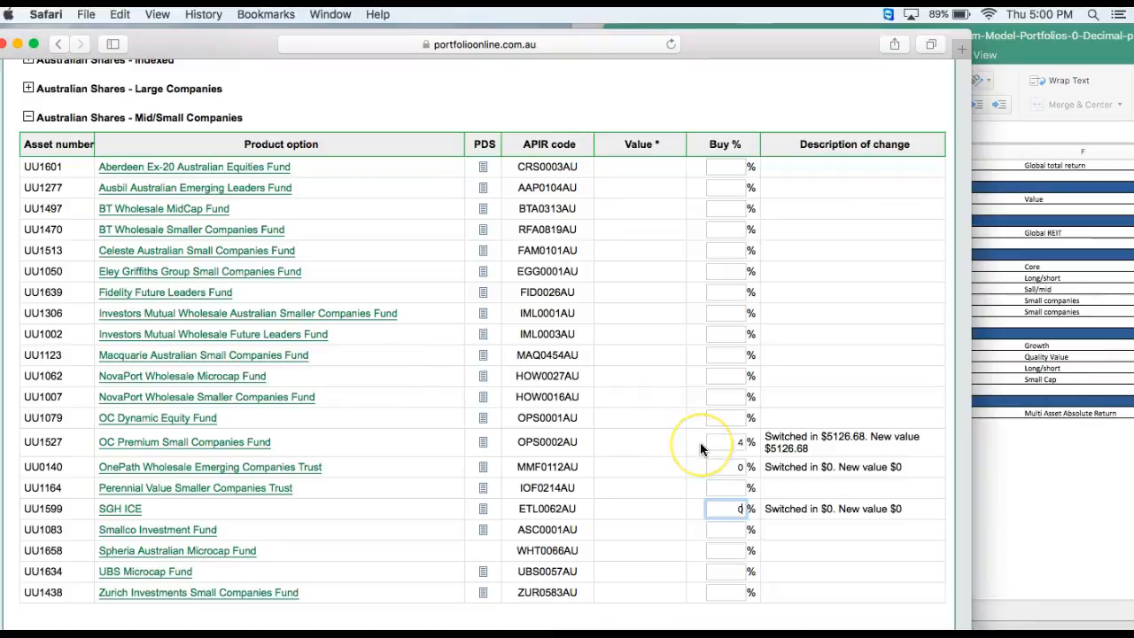
pyautogui.press('Tab')
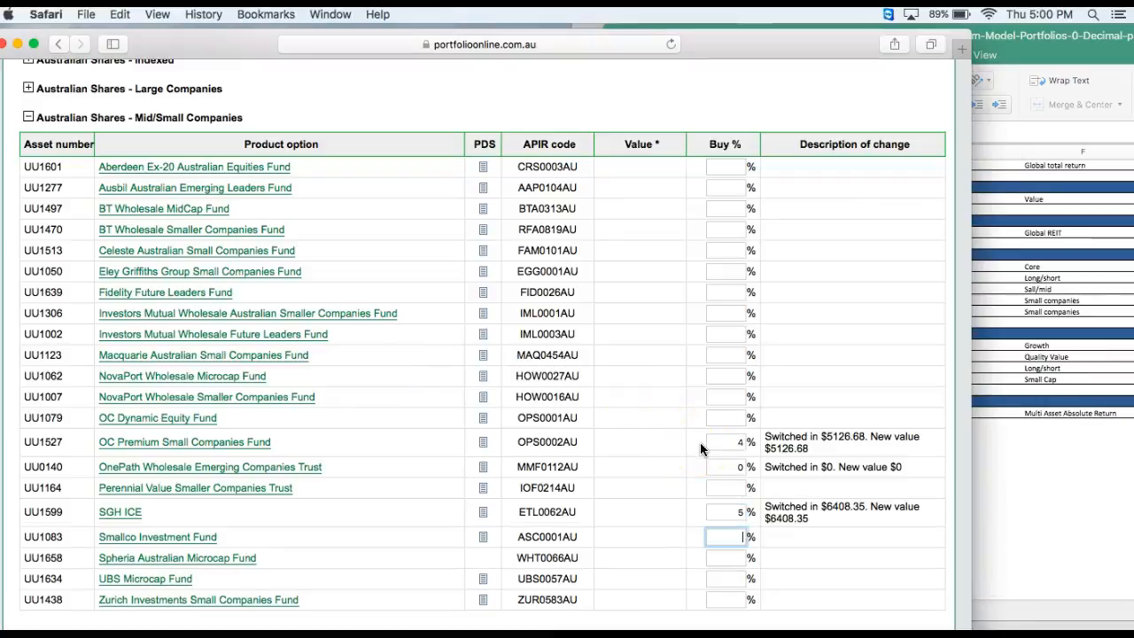
# Compare the model's remaining Australian share funds in Excel with the portfolio's current holdings and investment categories
pyautogui.click(1108, 415)
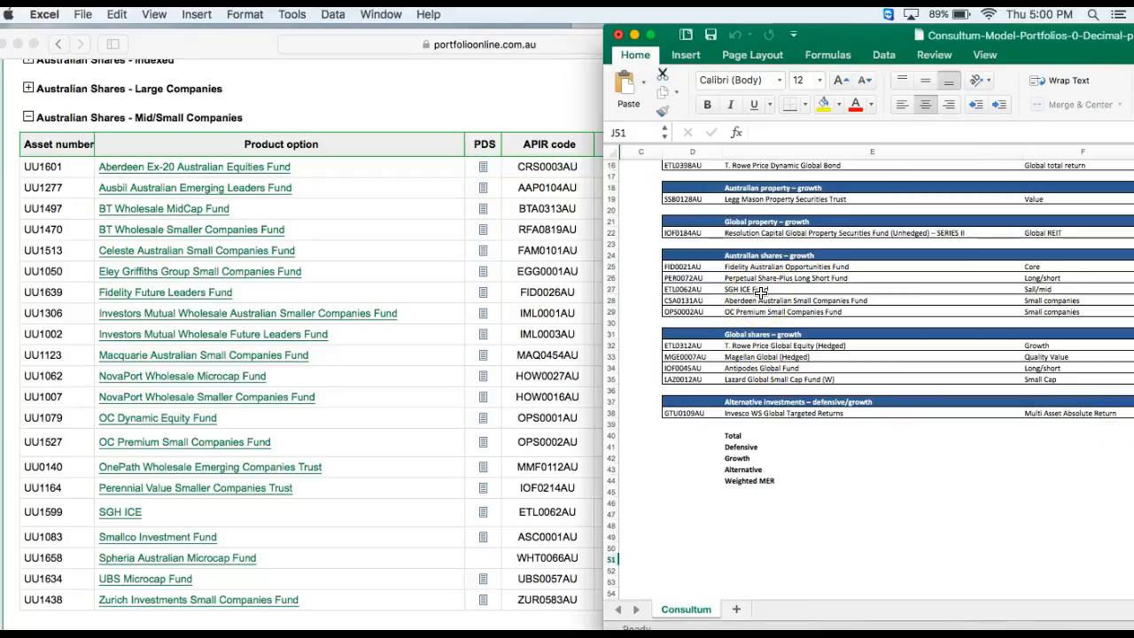
pyautogui.scroll(10, 434, 254)
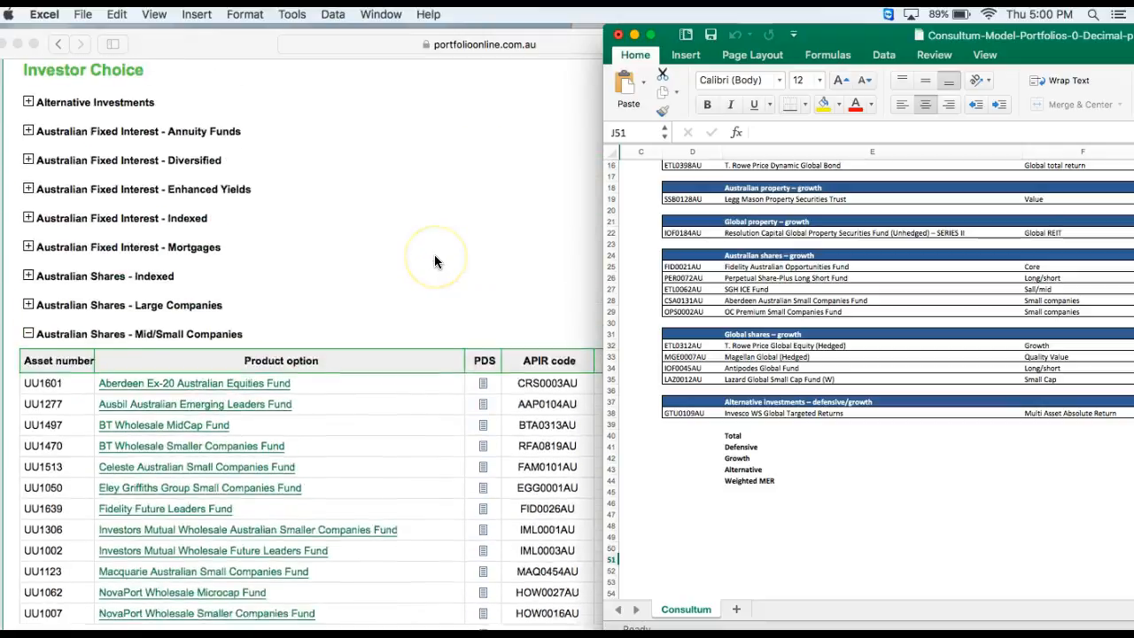
pyautogui.click(434, 257)
pyautogui.scroll(8, 434, 259)
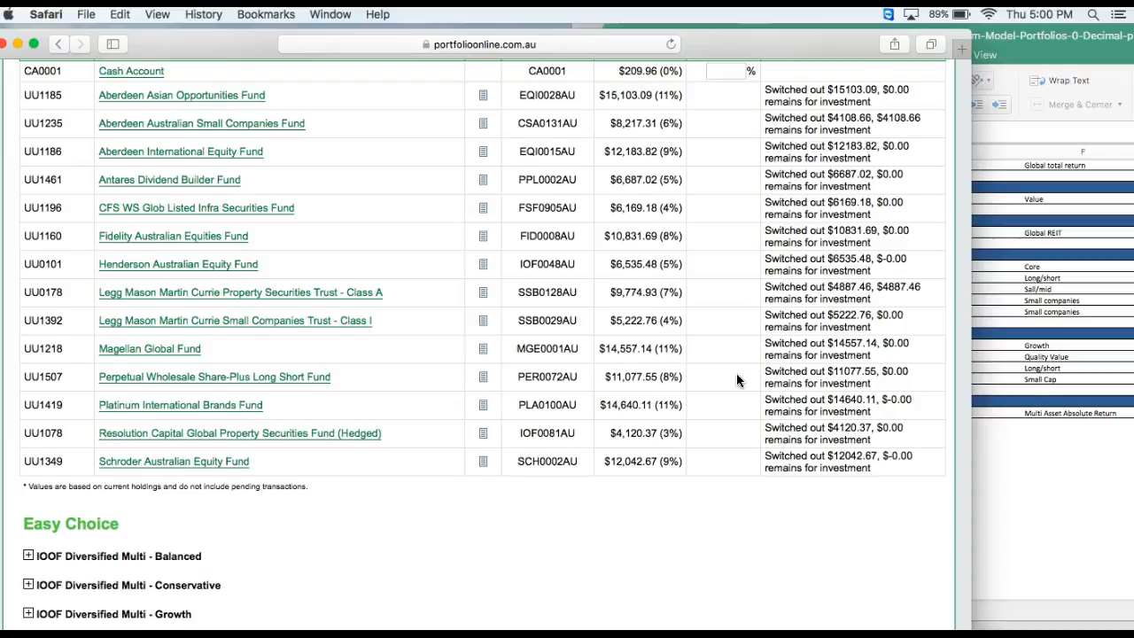
pyautogui.scroll(-2, 737, 375)
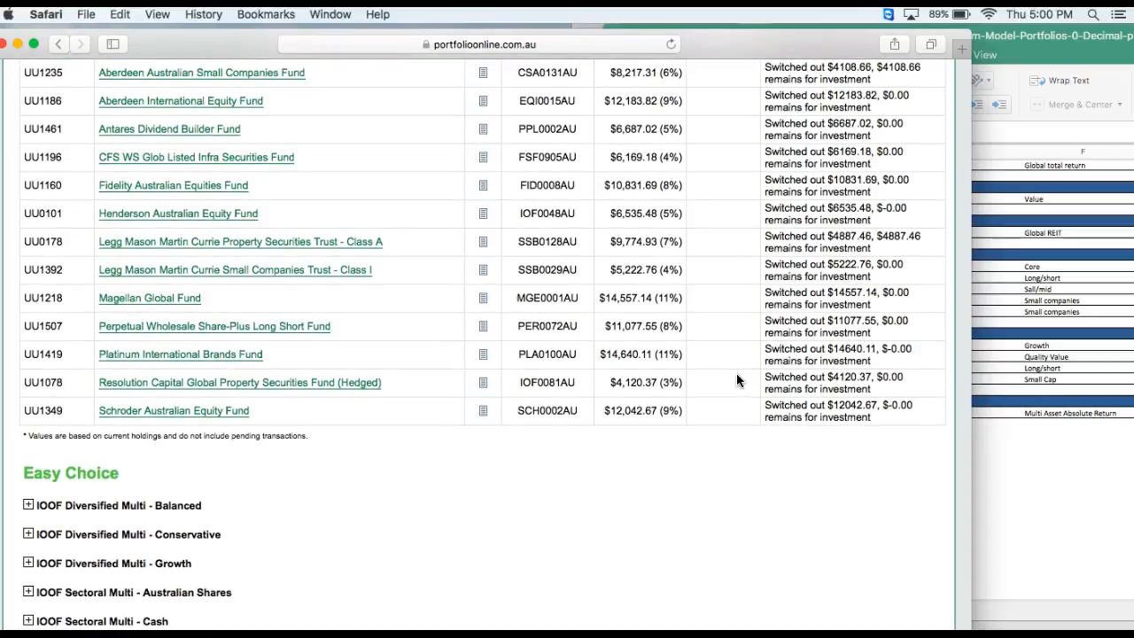
pyautogui.scroll(-1, 736, 380)
pyautogui.scroll(-1, 587, 357)
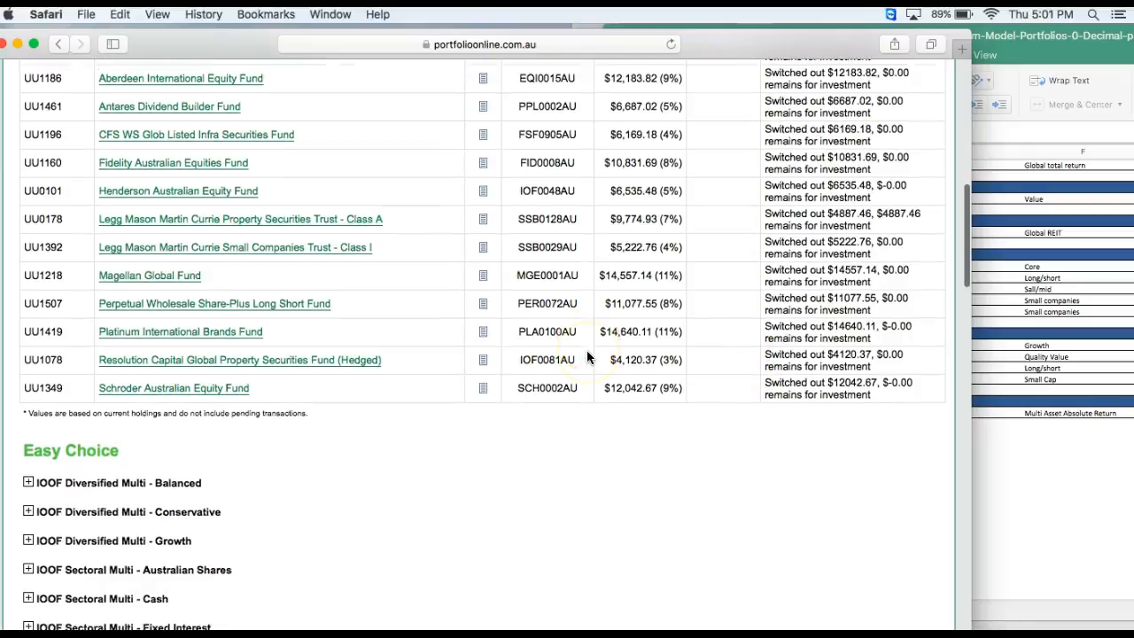
pyautogui.scroll(-5, 589, 379)
pyautogui.scroll(-20, 588, 383)
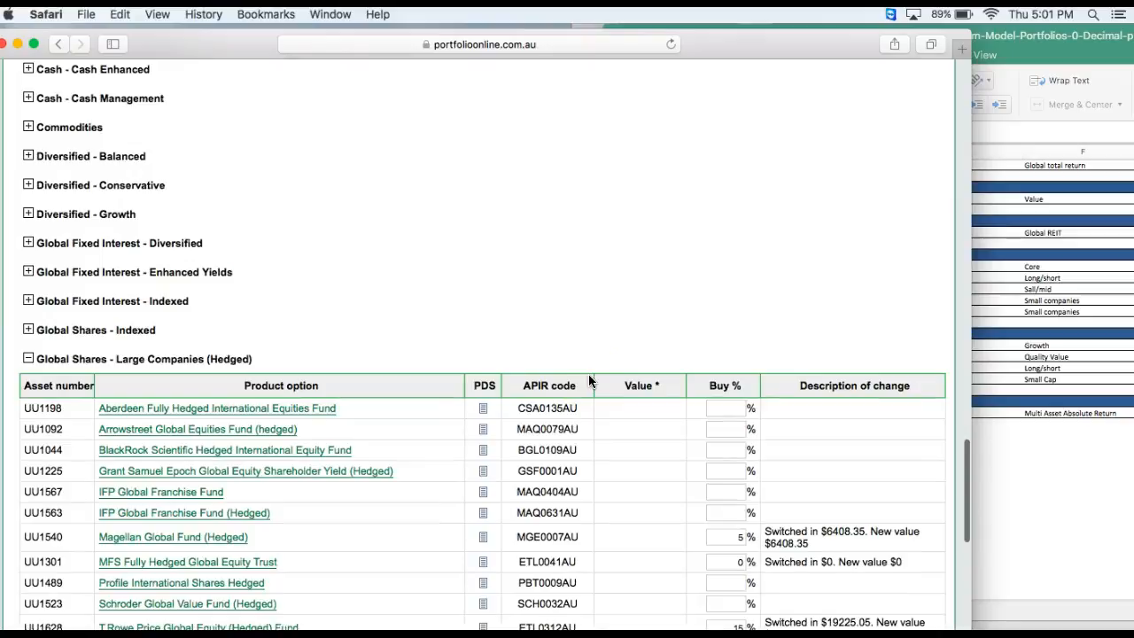
# Check the Fidelity Australian Opportunities Fund in the Excel model and expand the Australian Shares - Large Companies category to find it
pyautogui.click(1074, 333)
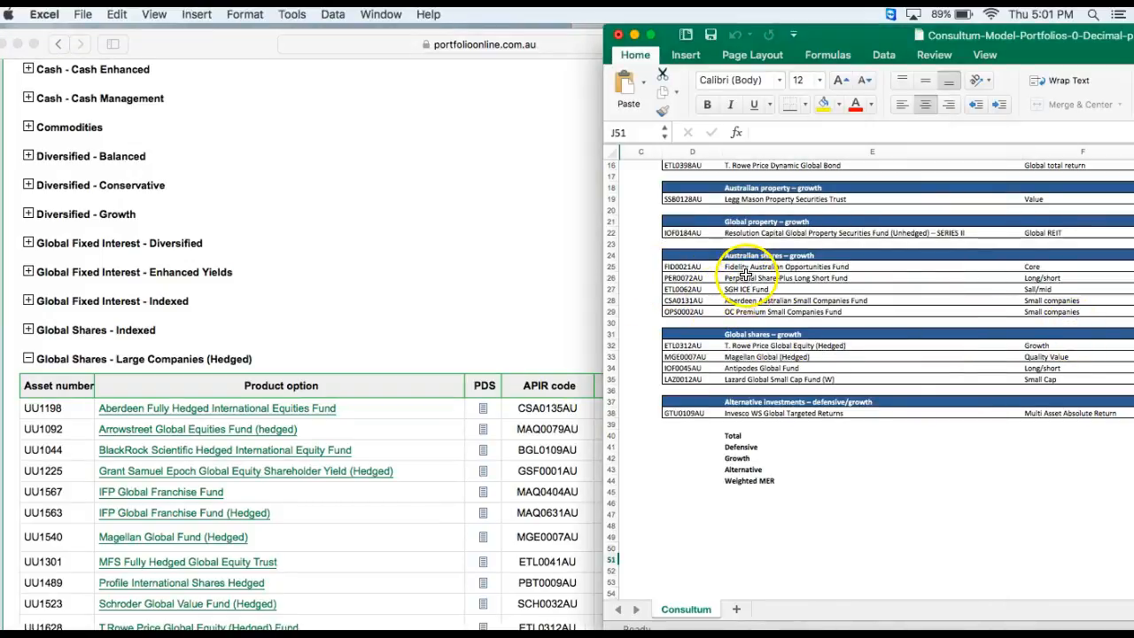
pyautogui.click(544, 299)
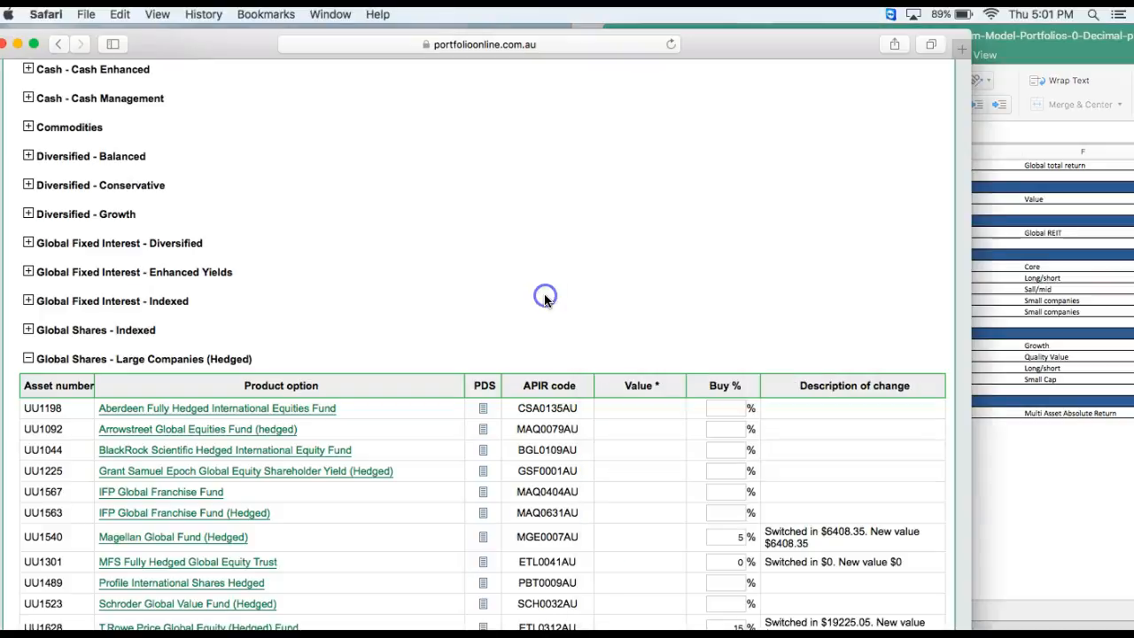
pyautogui.scroll(10, 211, 261)
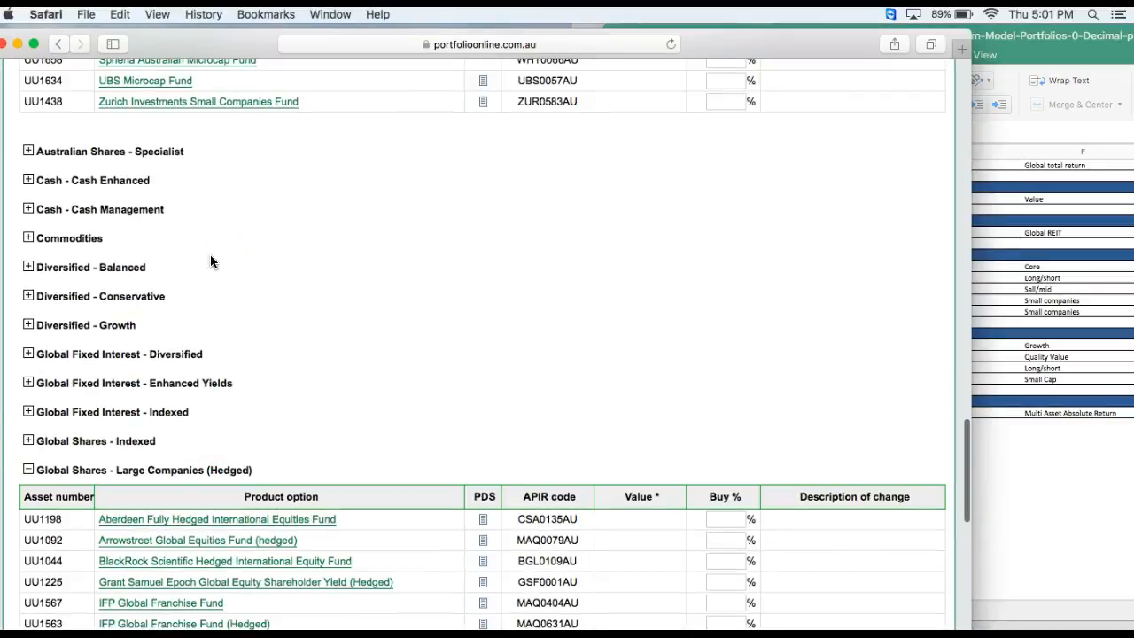
pyautogui.scroll(8, 210, 255)
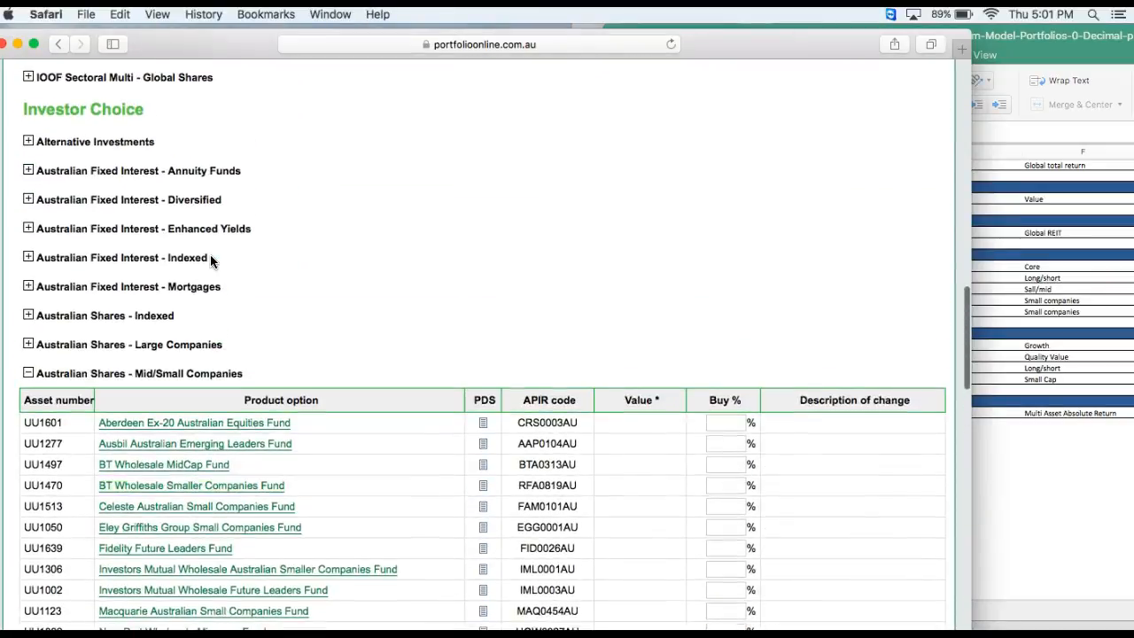
pyautogui.click(28, 344)
pyautogui.scroll(-5, 246, 394)
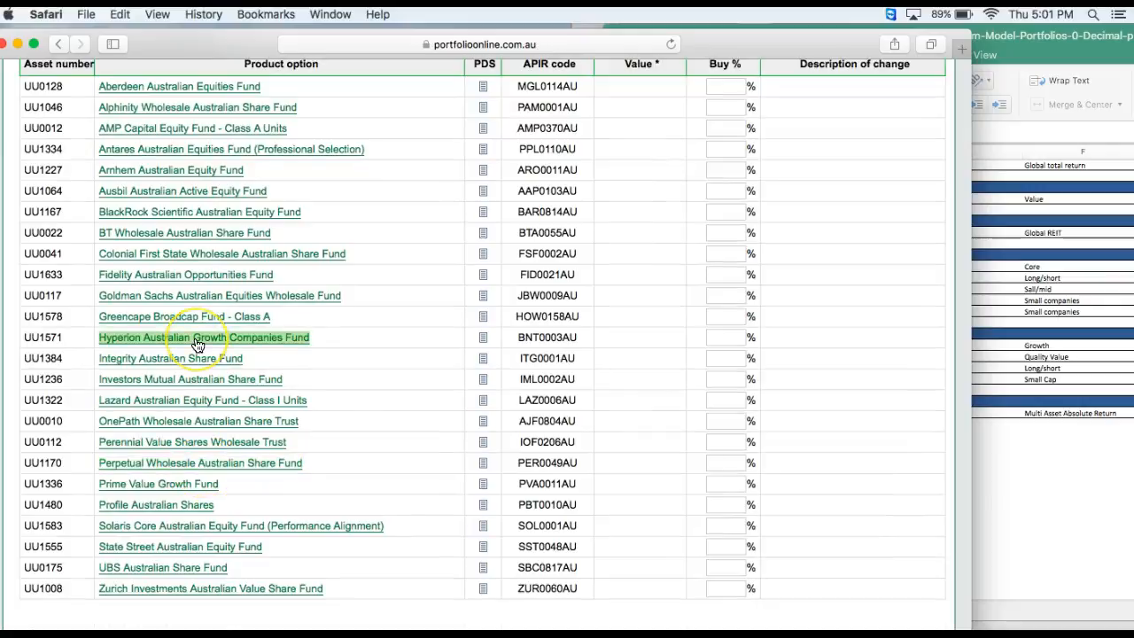
pyautogui.scroll(-1, 197, 344)
pyautogui.click(165, 267)
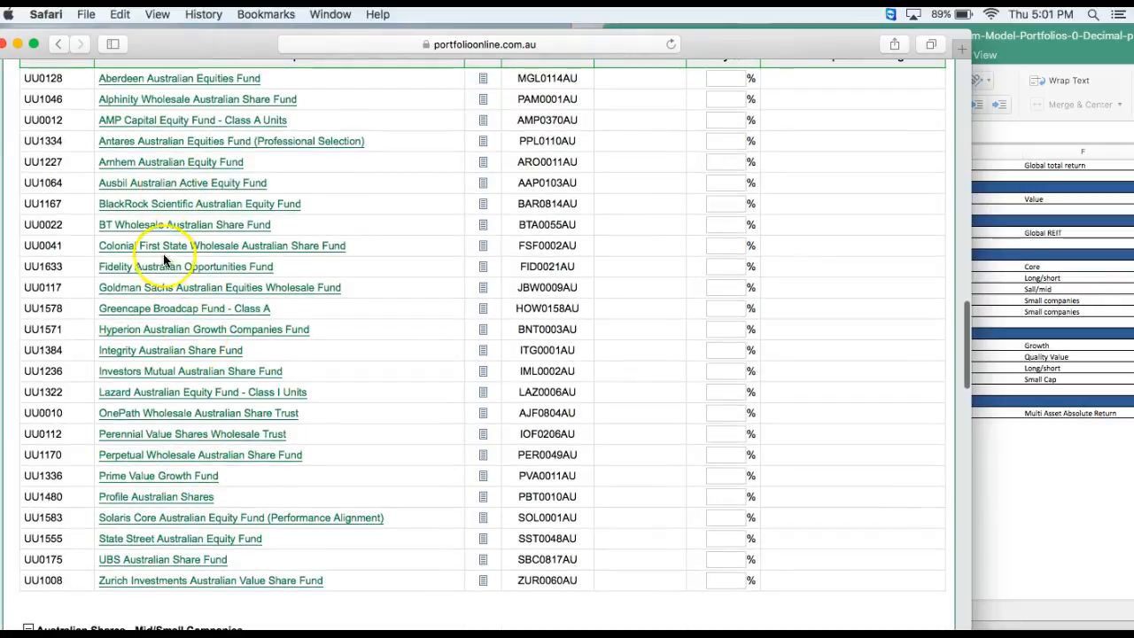
# Look up the Fidelity Australian Opportunities Fund's target in column M of the Excel model and set its buy percentage to 17%
pyautogui.click(713, 264)
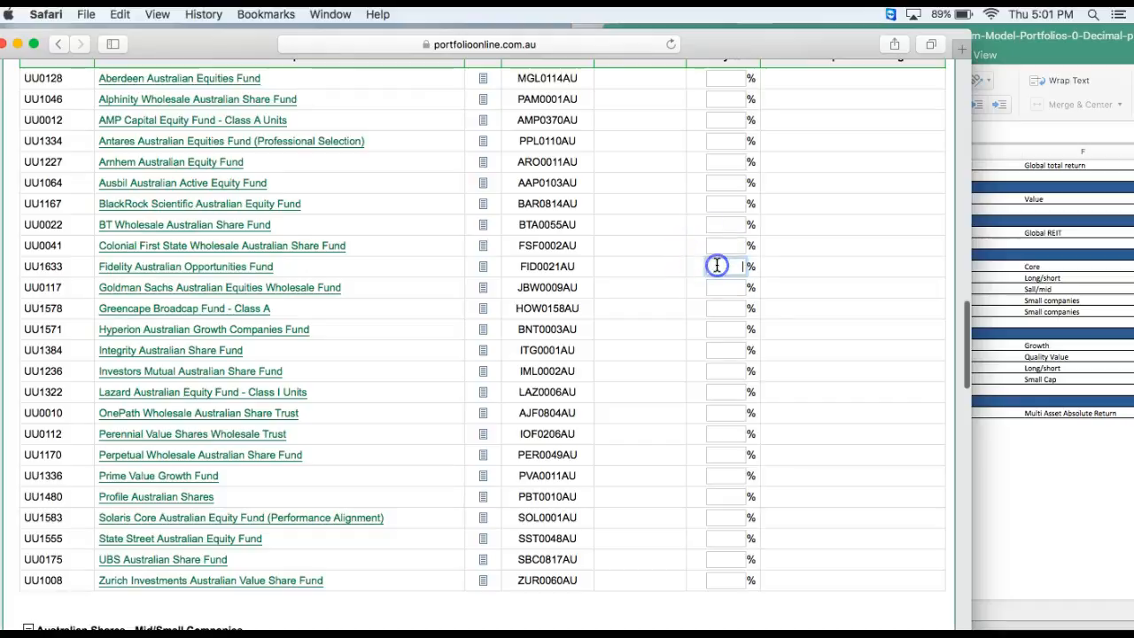
pyautogui.click(1092, 300)
pyautogui.hscroll(10, 810, 280)
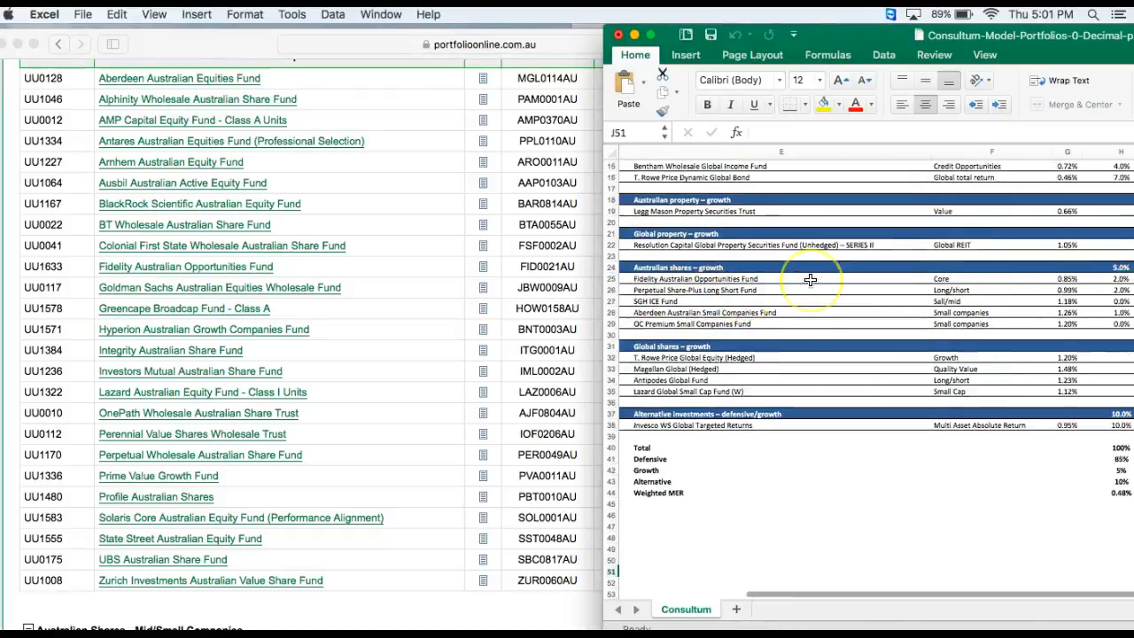
pyautogui.hscroll(2, 810, 280)
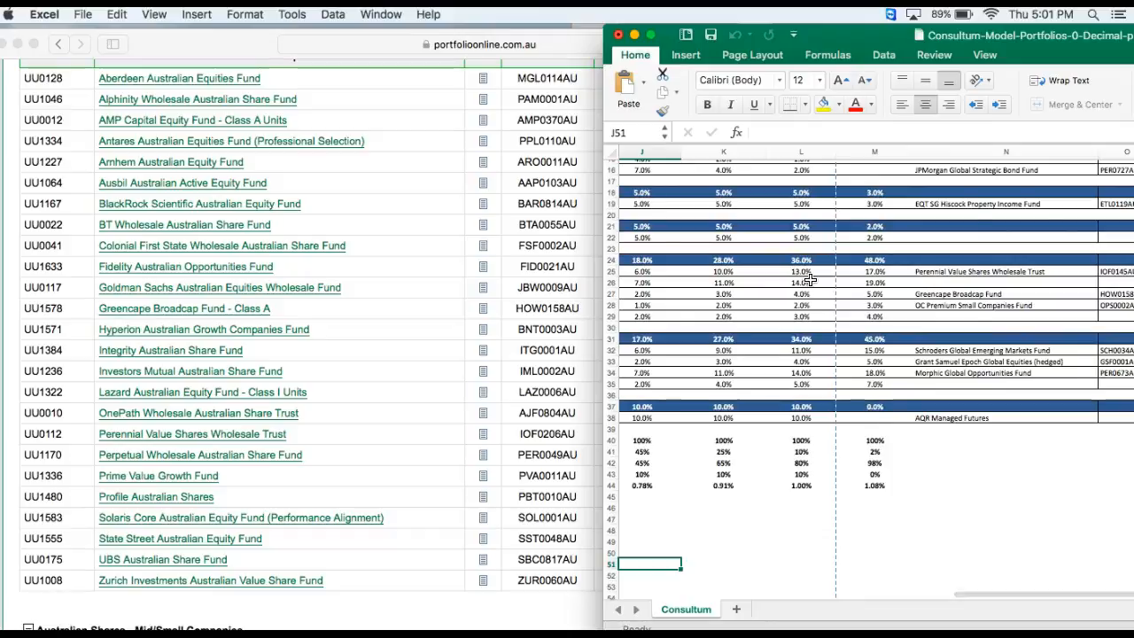
pyautogui.hscroll(-10, 810, 280)
pyautogui.click(405, 303)
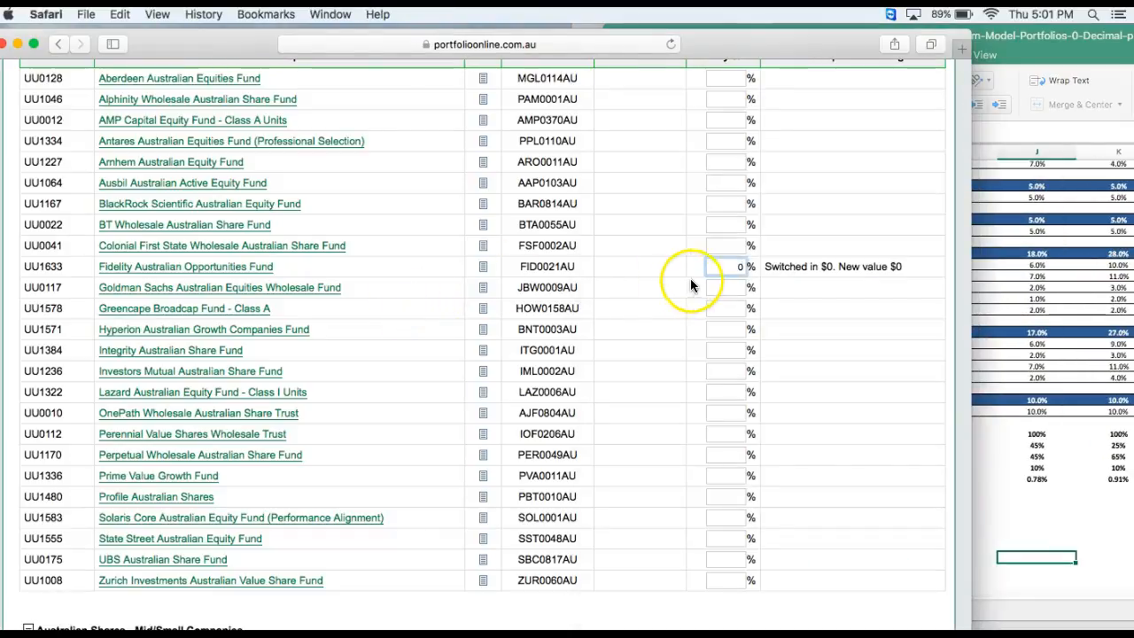
pyautogui.write('17')
pyautogui.press('Tab')
# Review the fund names and codes in the Excel model to identify the next funds to buy
pyautogui.click(1009, 287)
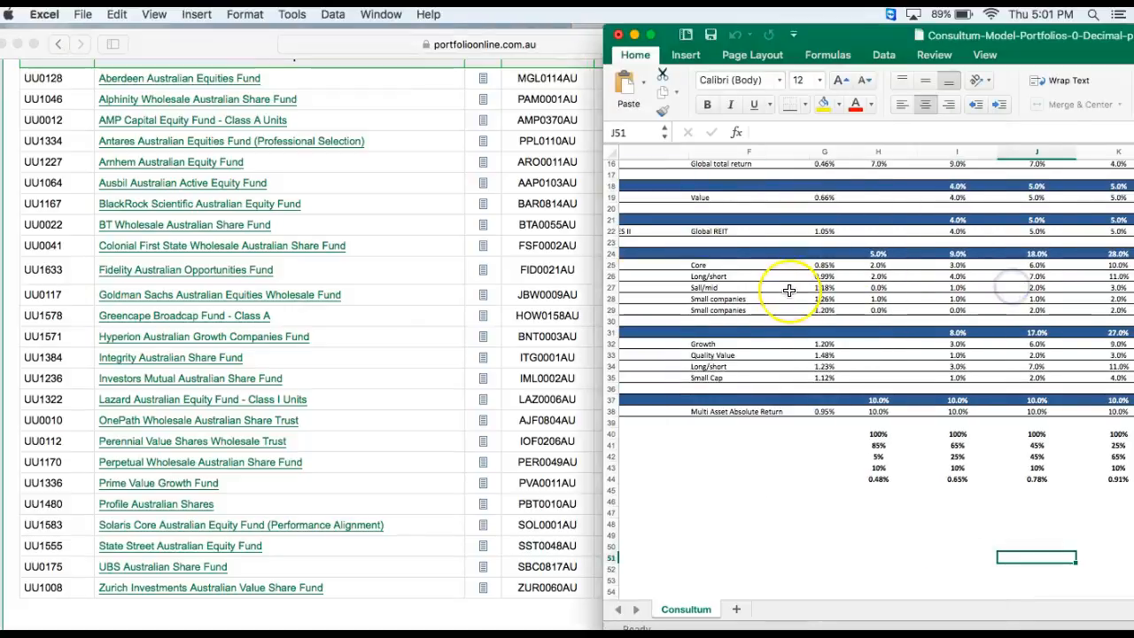
pyautogui.hscroll(-10, 791, 290)
pyautogui.scroll(1, 789, 290)
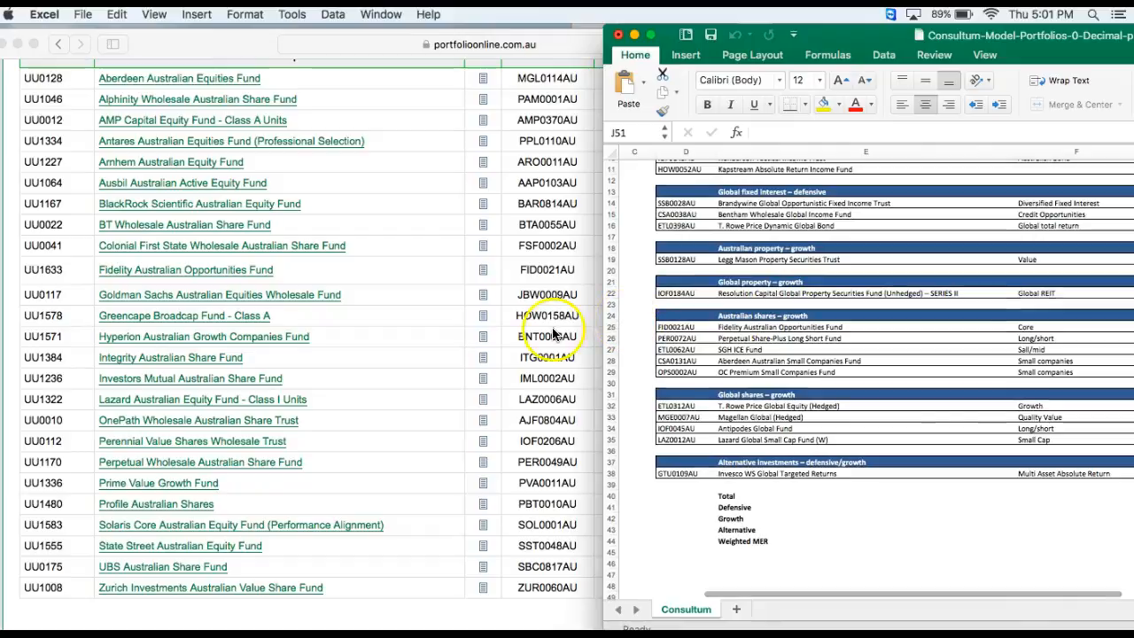
# Collapse the Australian Shares - Large Companies, Australian Shares - Mid/Small Companies and Global Shares - Large Companies (Hedged) categories in the portfolio
pyautogui.click(455, 316)
pyautogui.scroll(5, 455, 311)
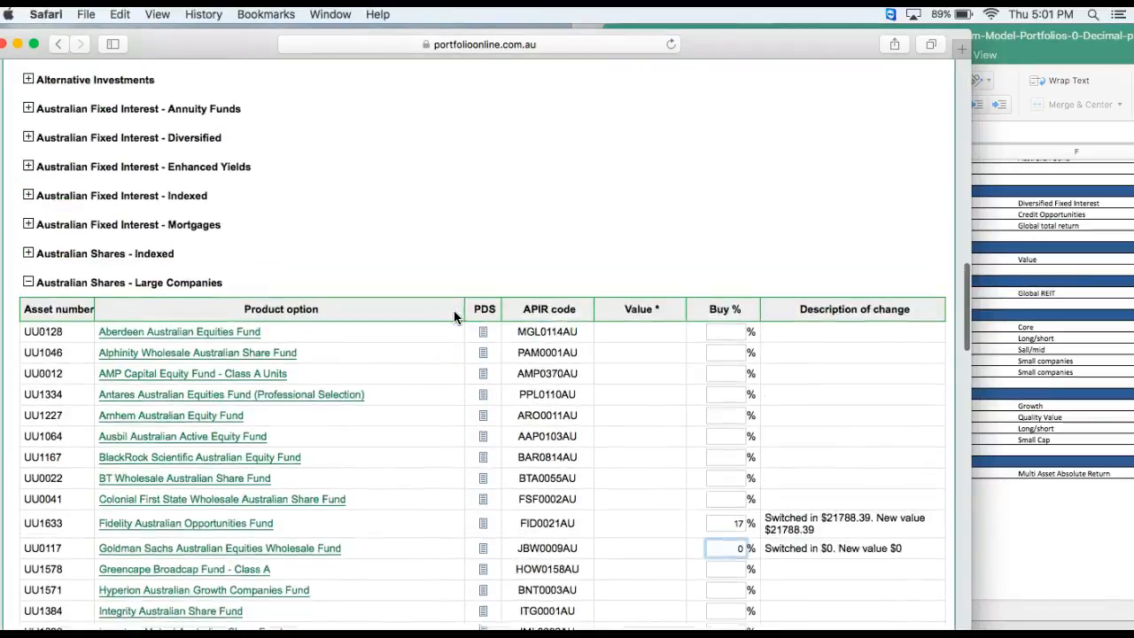
pyautogui.click(27, 323)
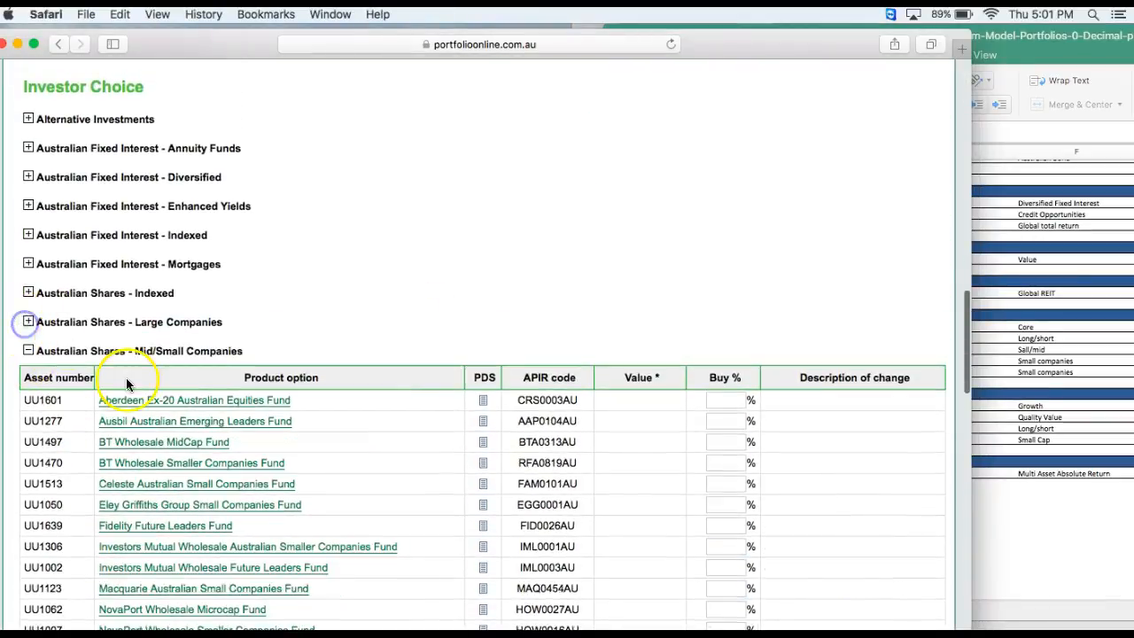
pyautogui.scroll(-6, 124, 381)
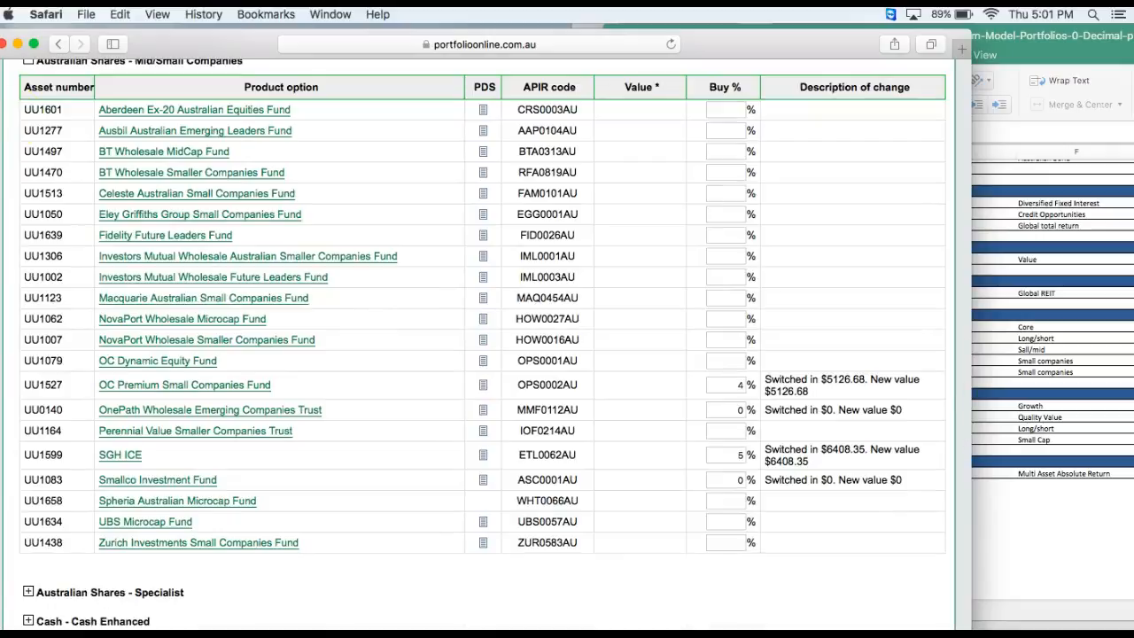
pyautogui.scroll(2, 35, 106)
pyautogui.click(29, 71)
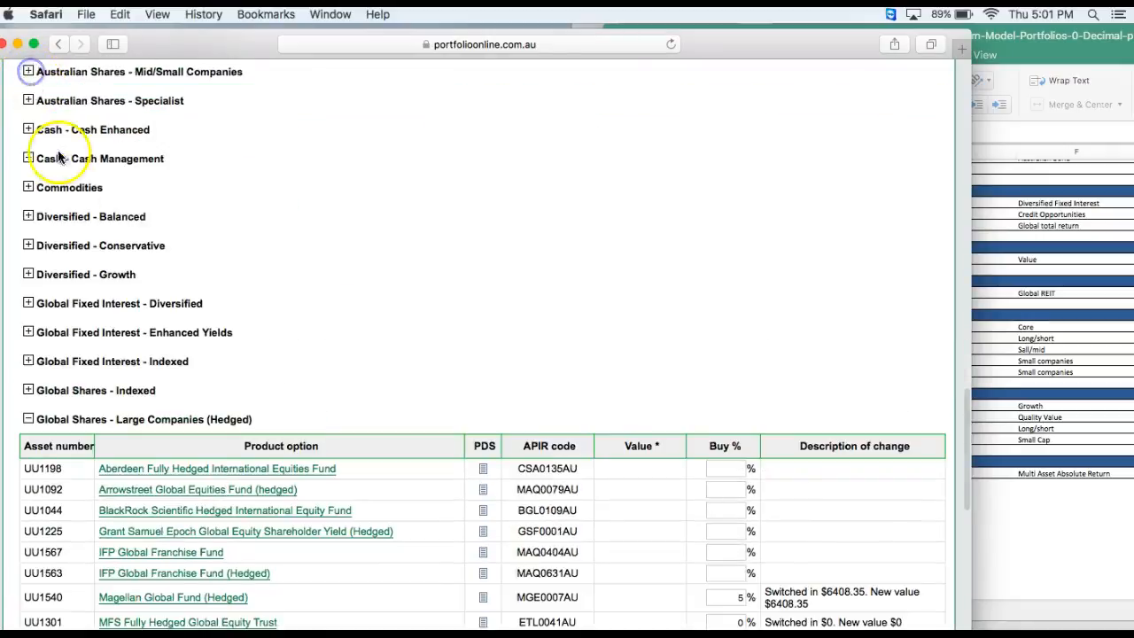
pyautogui.scroll(-2, 59, 158)
pyautogui.click(28, 348)
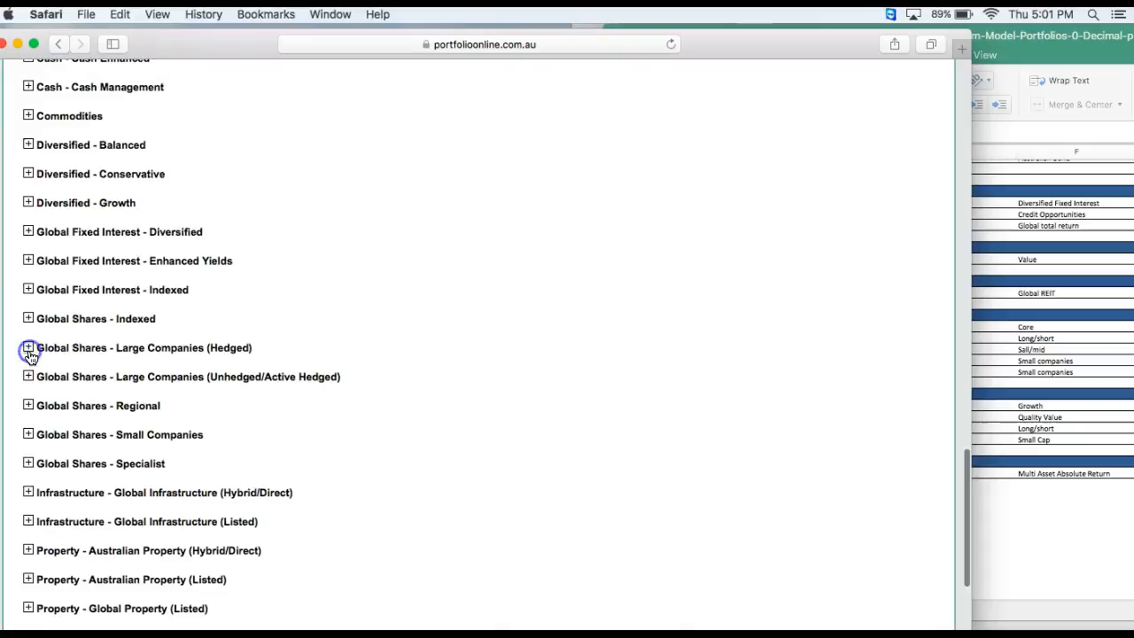
pyautogui.scroll(-3, 30, 353)
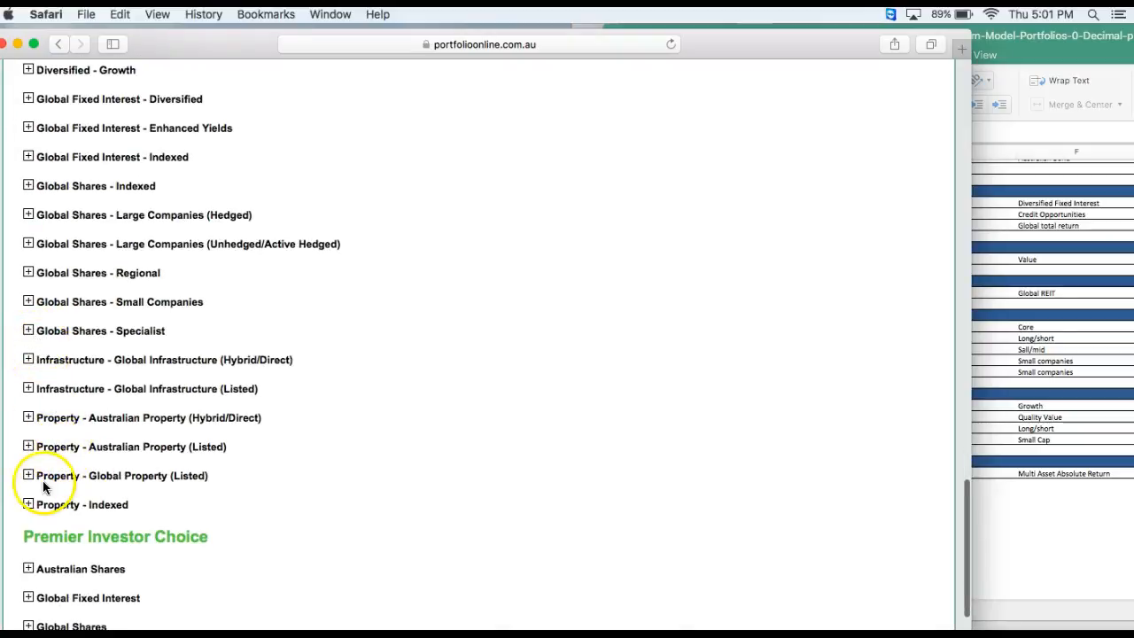
# Expand Property - Global Property (Listed), look up the Resolution Capital fund's High growth target in the Excel model, and set its buy percentage to 2%
pyautogui.click(28, 475)
pyautogui.scroll(-3, 166, 470)
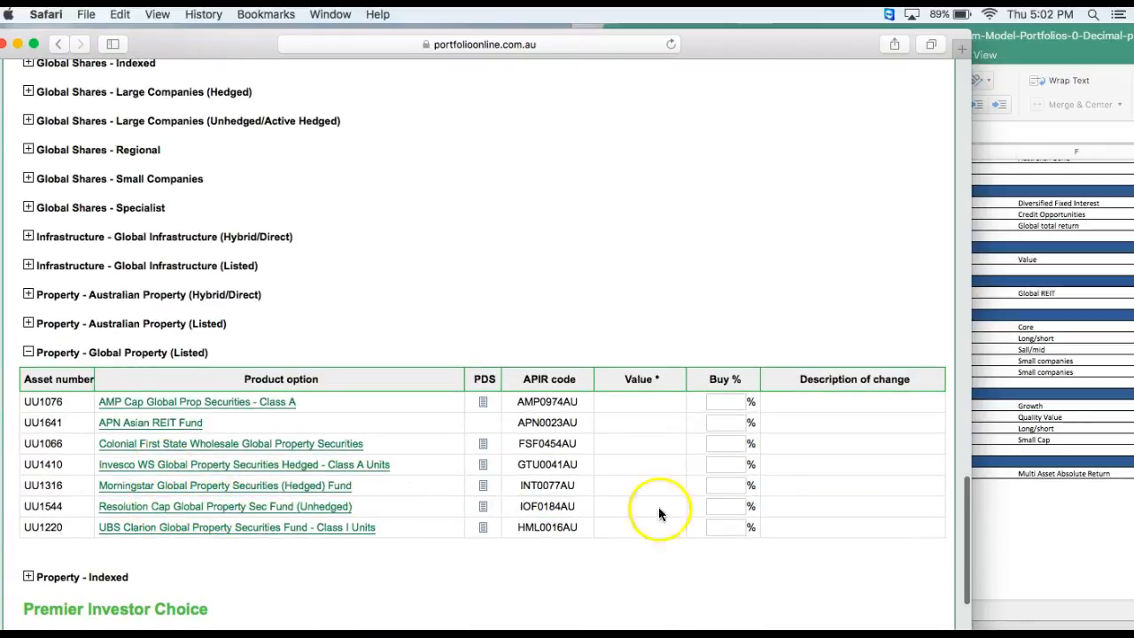
pyautogui.click(734, 506)
pyautogui.click(1039, 381)
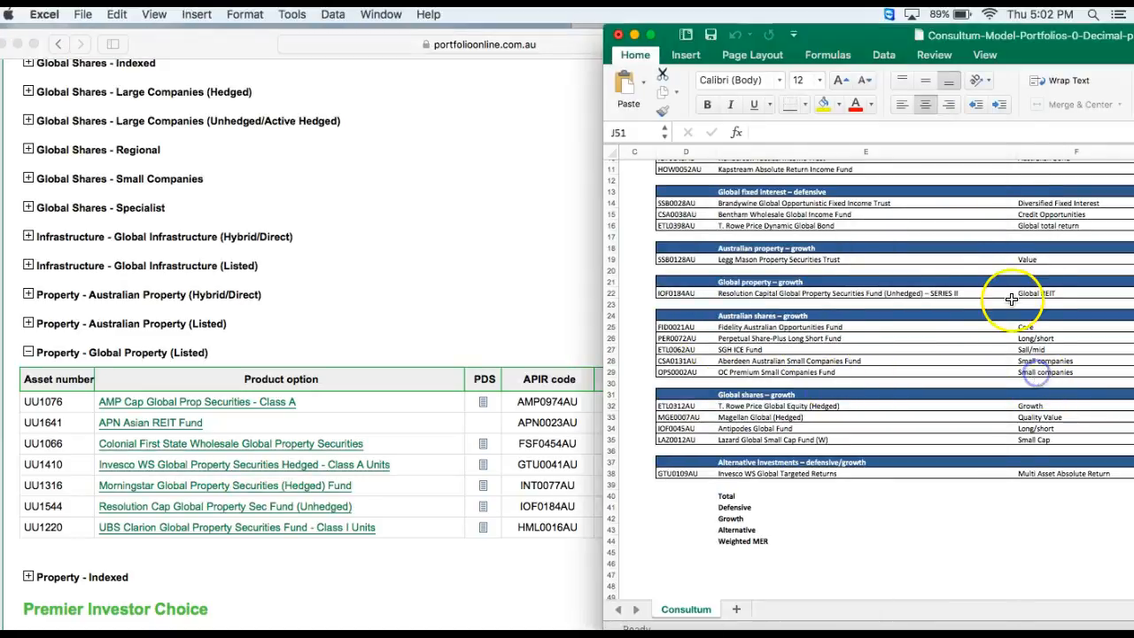
pyautogui.hscroll(3, 1010, 297)
pyautogui.hscroll(3, 1007, 297)
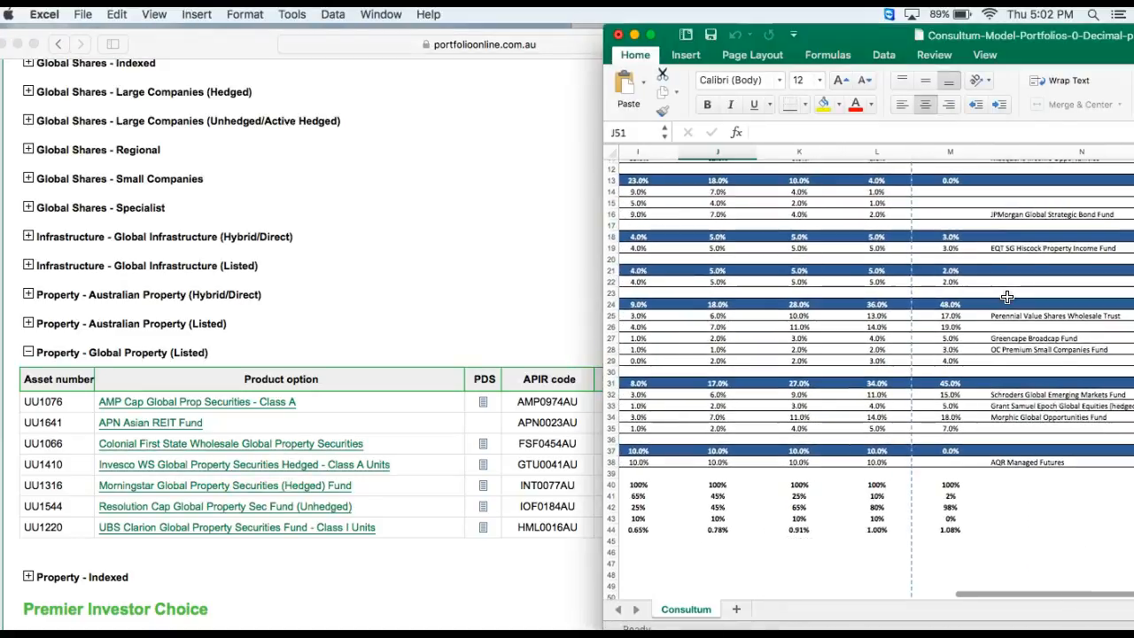
pyautogui.hscroll(-5, 1007, 297)
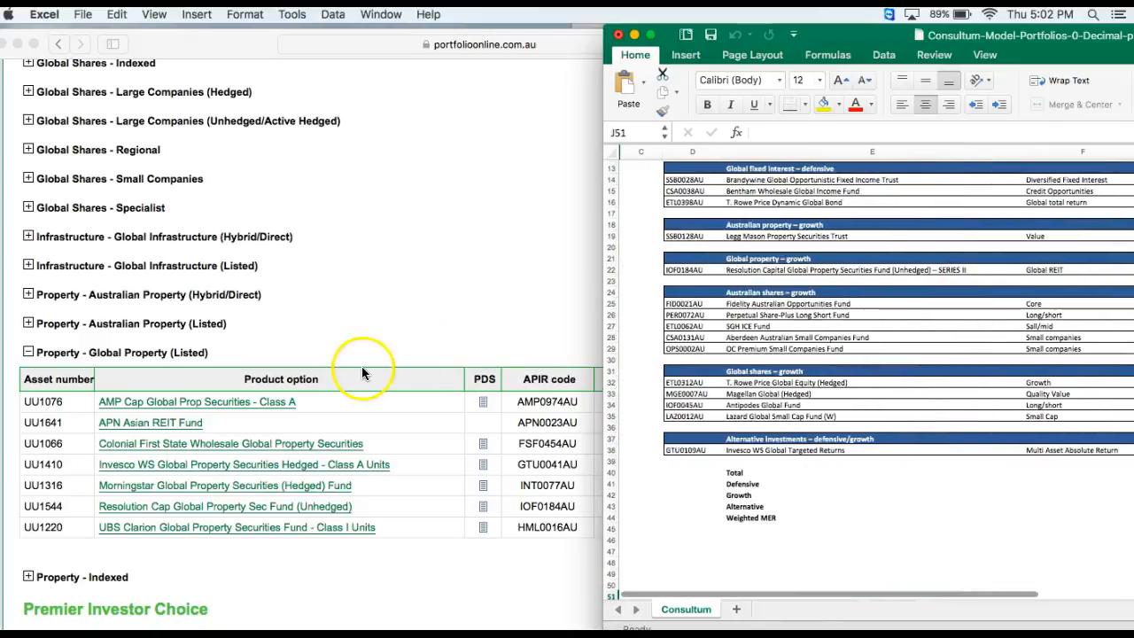
pyautogui.click(386, 419)
pyautogui.write('2')
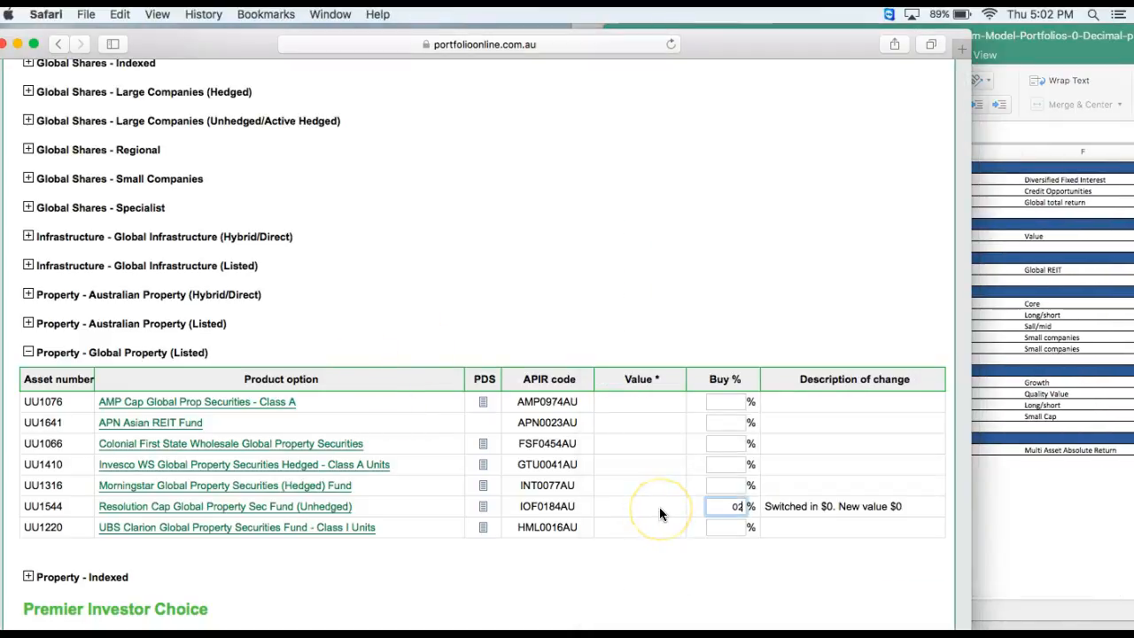
pyautogui.press('Tab')
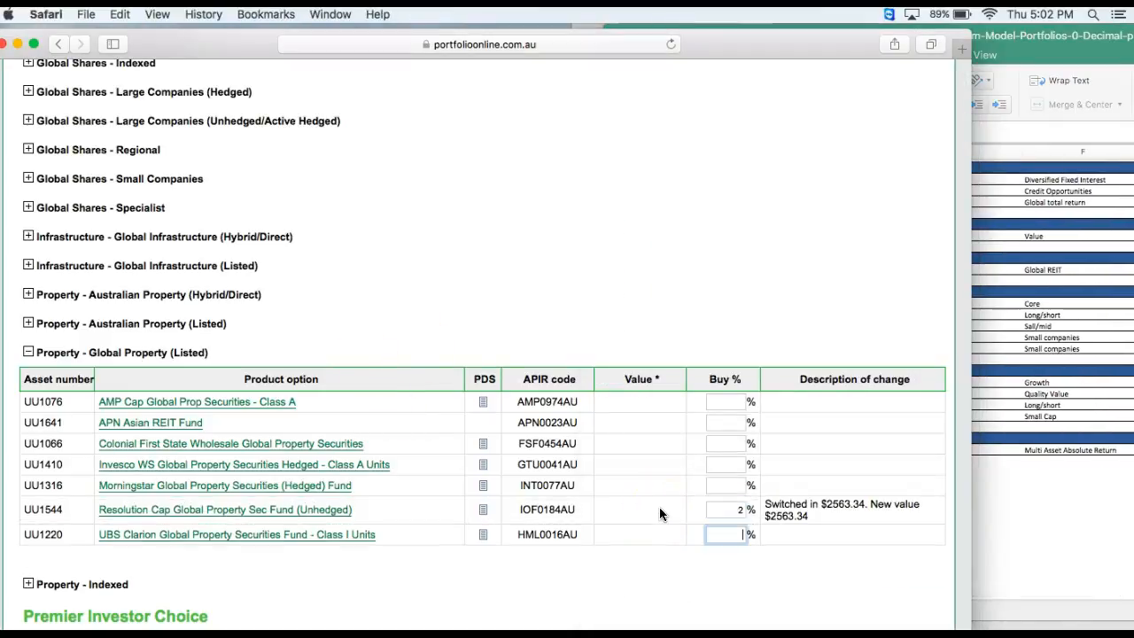
# Examine the Excel model's High growth percentages and substitute funds for the cash, fixed interest and property sections
pyautogui.click(1102, 347)
pyautogui.scroll(1, 778, 300)
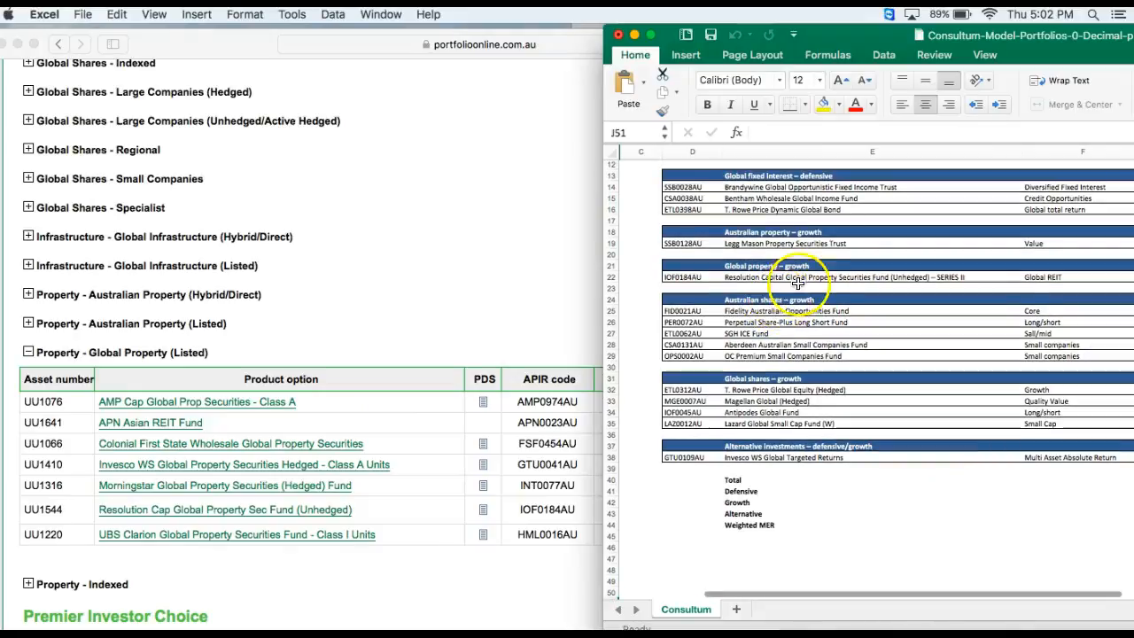
pyautogui.hscroll(5, 805, 279)
pyautogui.hscroll(6, 805, 279)
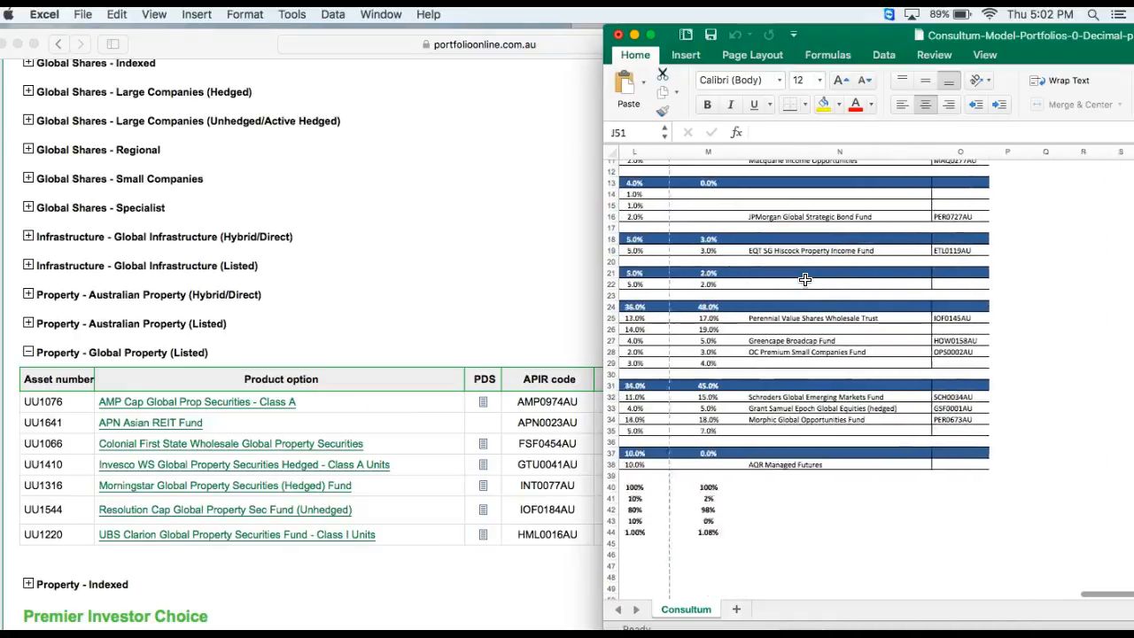
pyautogui.scroll(5, 804, 279)
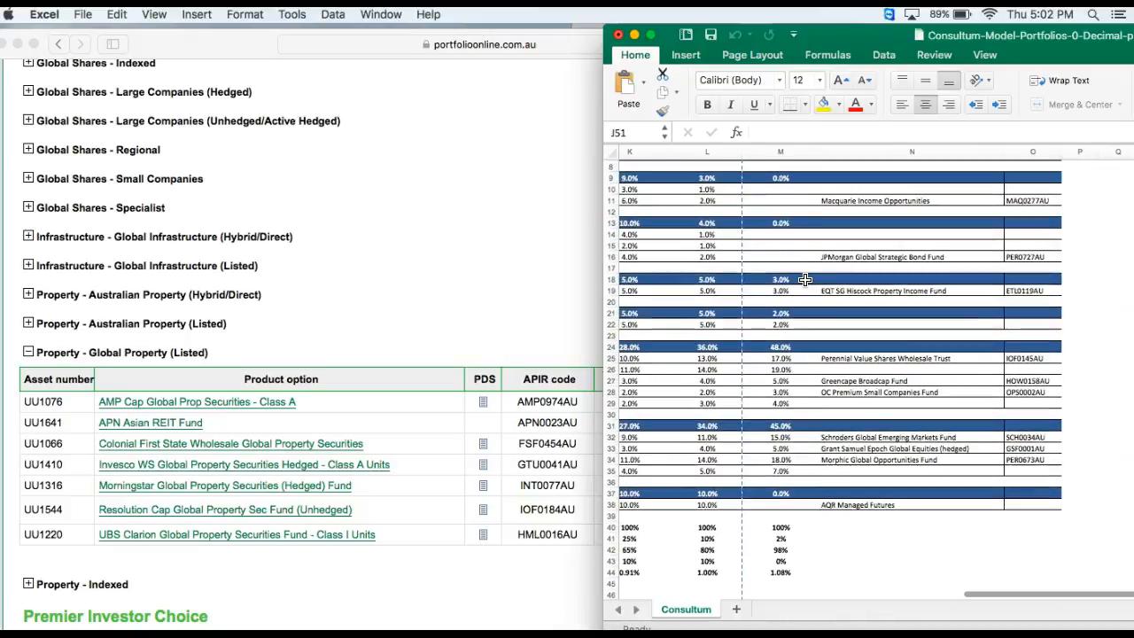
pyautogui.scroll(2, 787, 276)
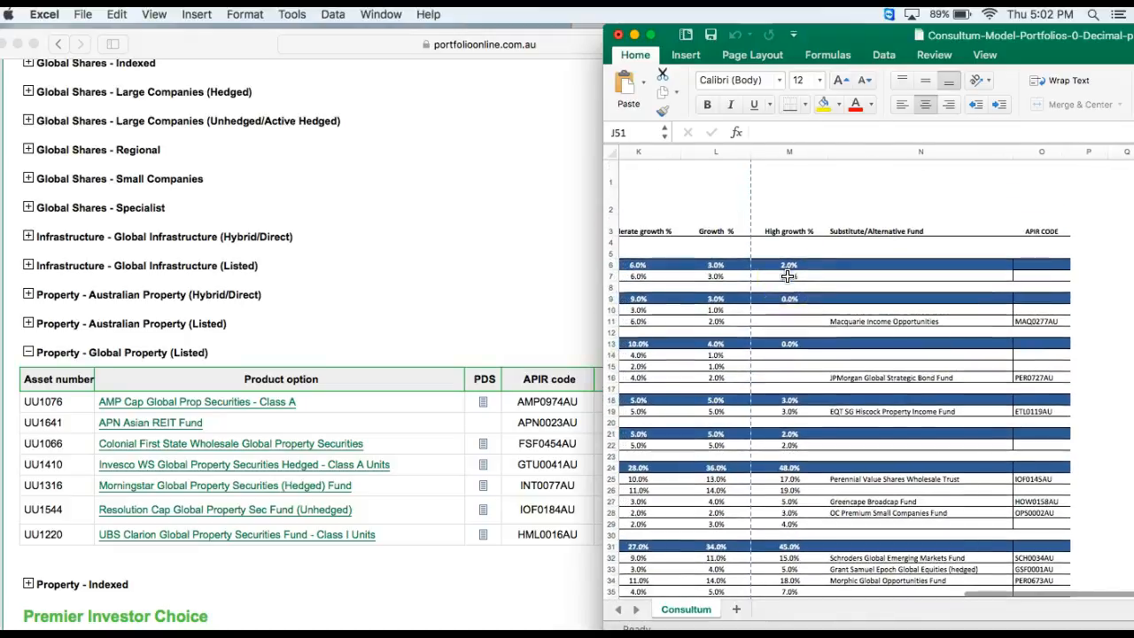
pyautogui.hscroll(-5, 768, 292)
pyautogui.hscroll(-3, 769, 293)
pyautogui.hscroll(8, 769, 302)
pyautogui.scroll(-1, 769, 319)
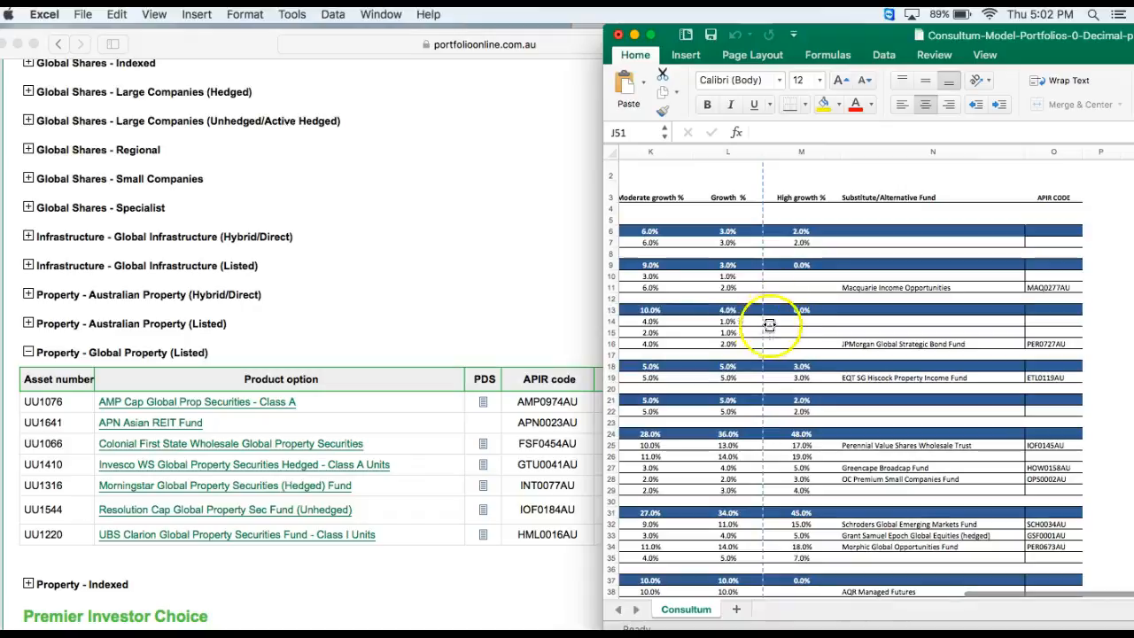
# Search the Australian Property (Hybrid/Direct) and Australian Property (Listed) categories in the portfolio for the model's Australian property fund
pyautogui.click(532, 299)
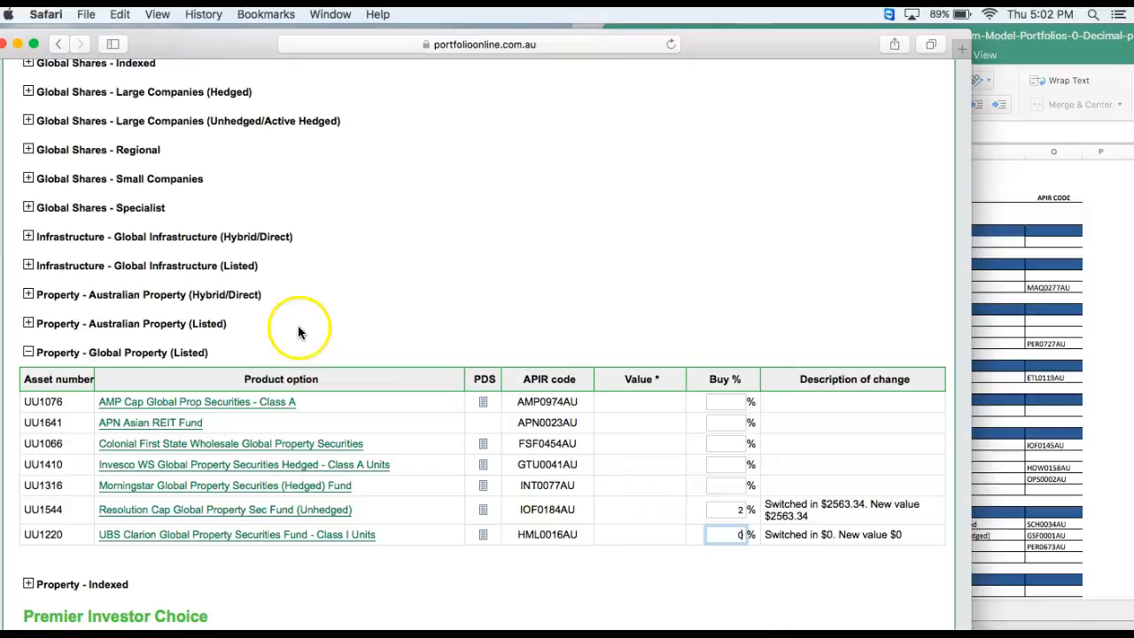
pyautogui.click(28, 296)
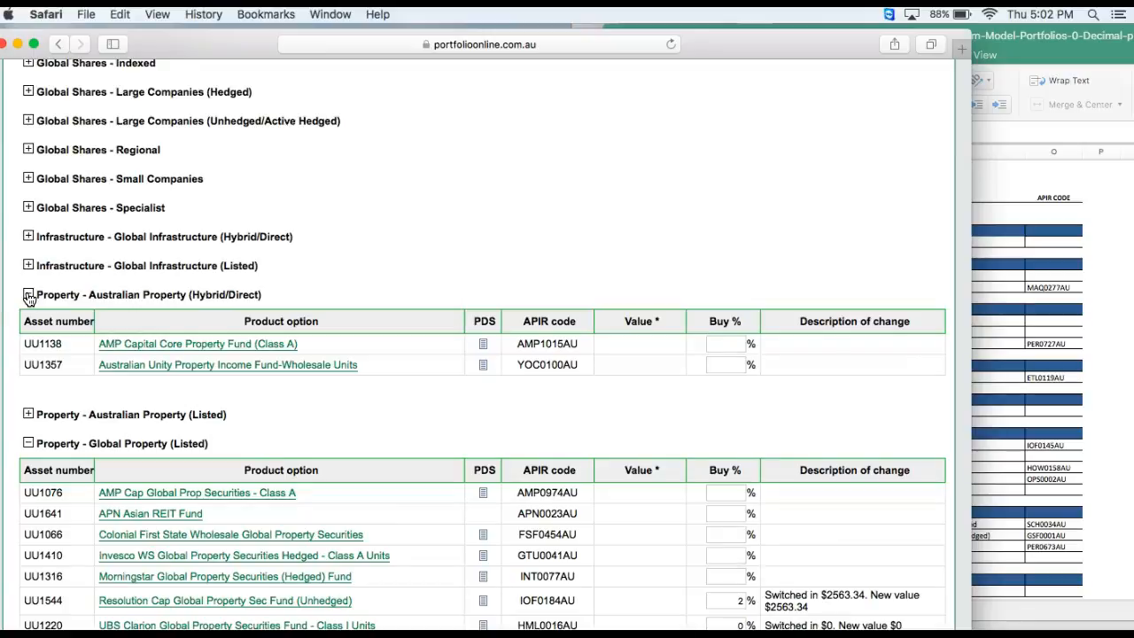
pyautogui.click(28, 296)
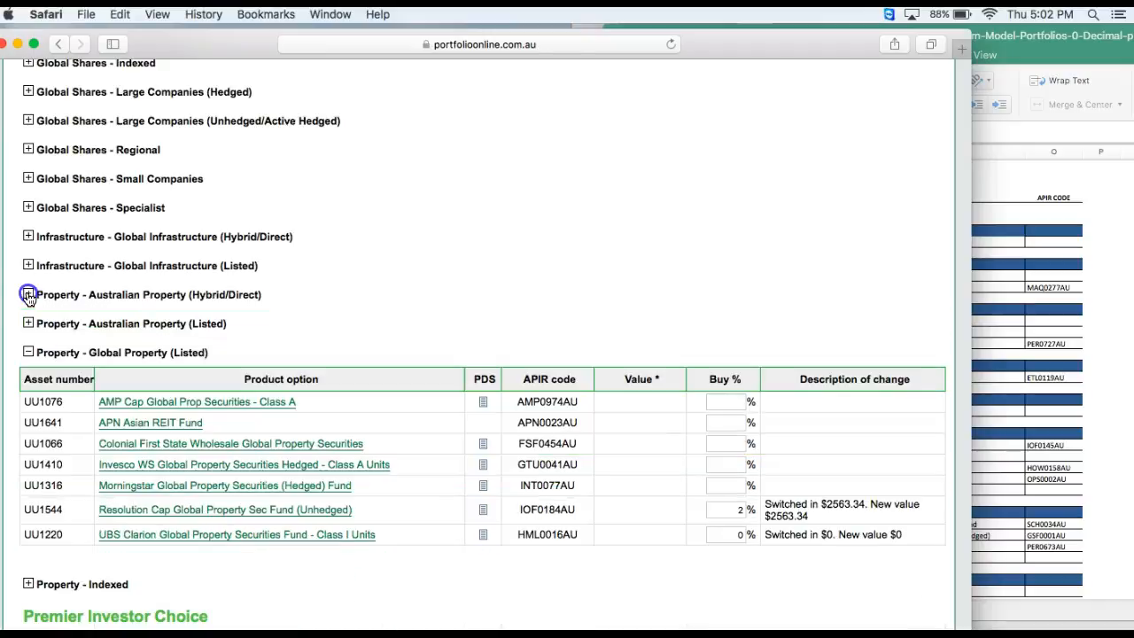
pyautogui.click(29, 323)
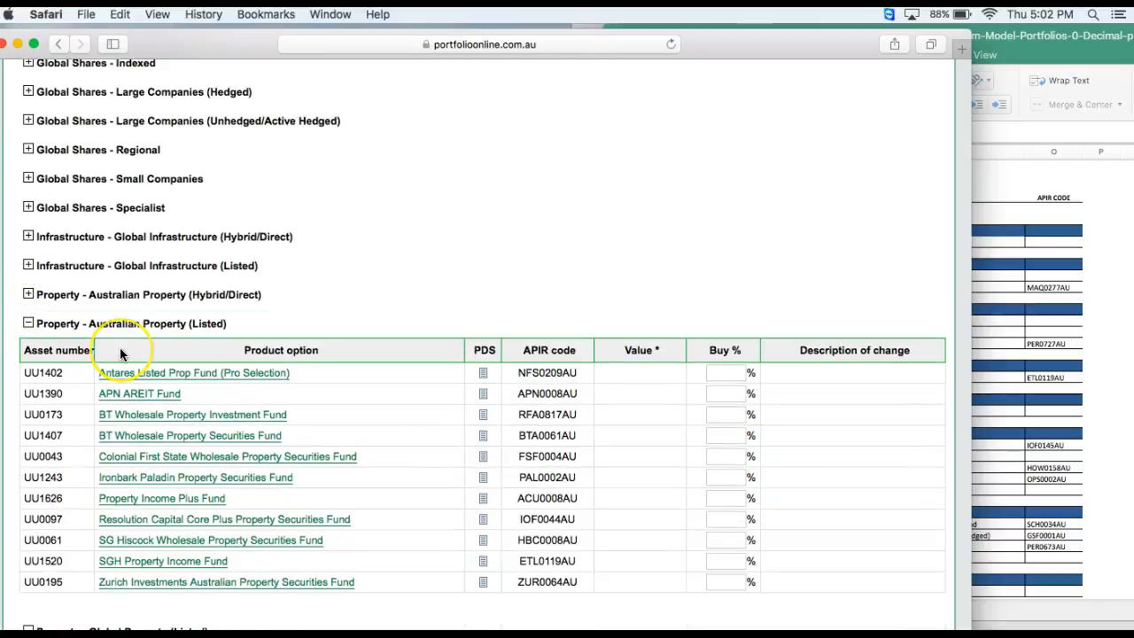
pyautogui.scroll(-1, 120, 352)
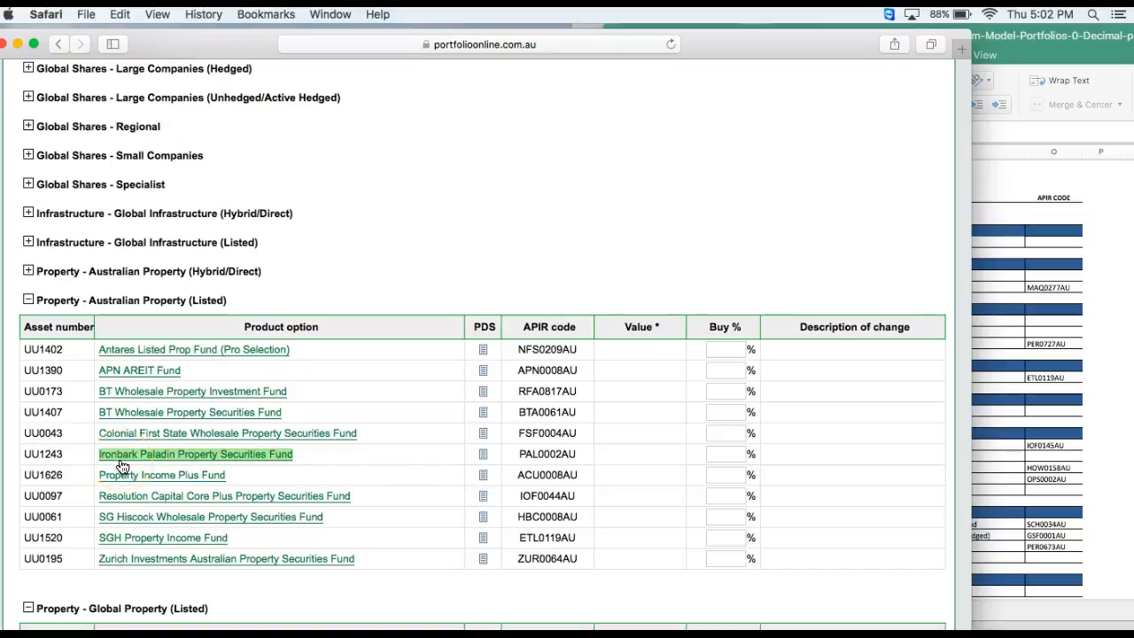
pyautogui.click(29, 299)
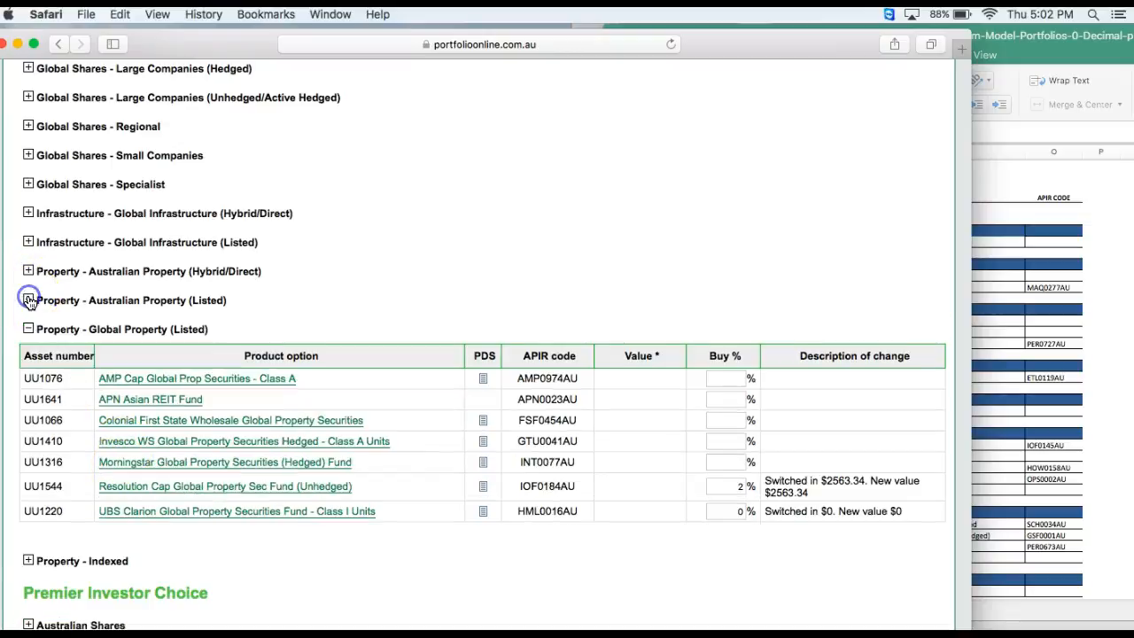
pyautogui.click(29, 271)
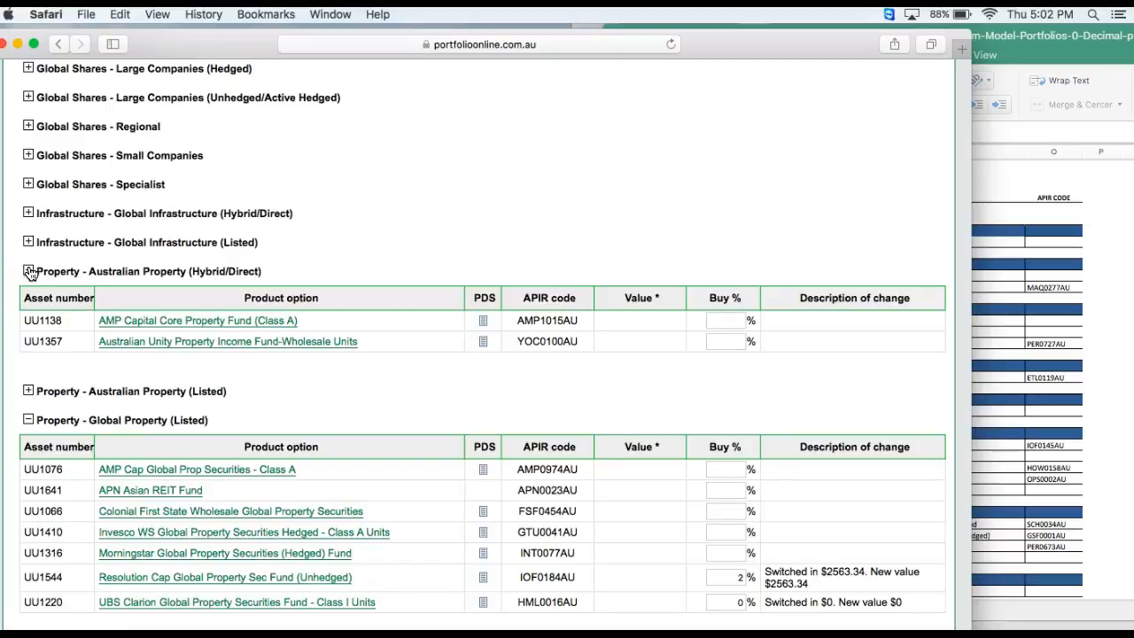
pyautogui.click(29, 271)
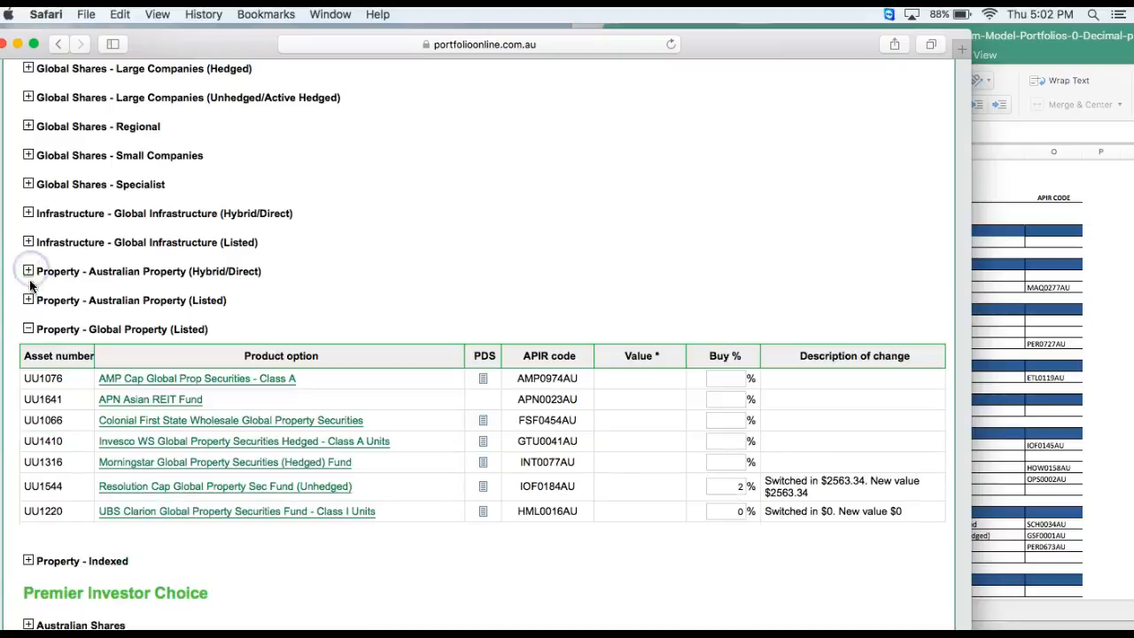
# Collapse Property - Global Property (Listed), check Property - Indexed for the Australian property fund, and recheck both Australian property categories
pyautogui.click(29, 329)
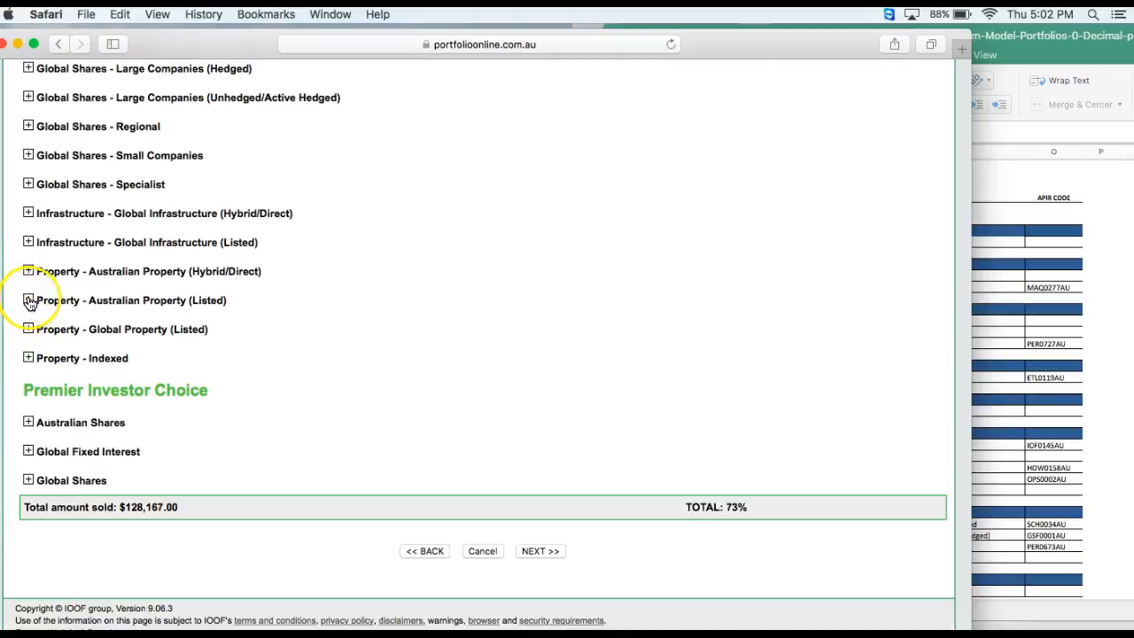
pyautogui.click(28, 358)
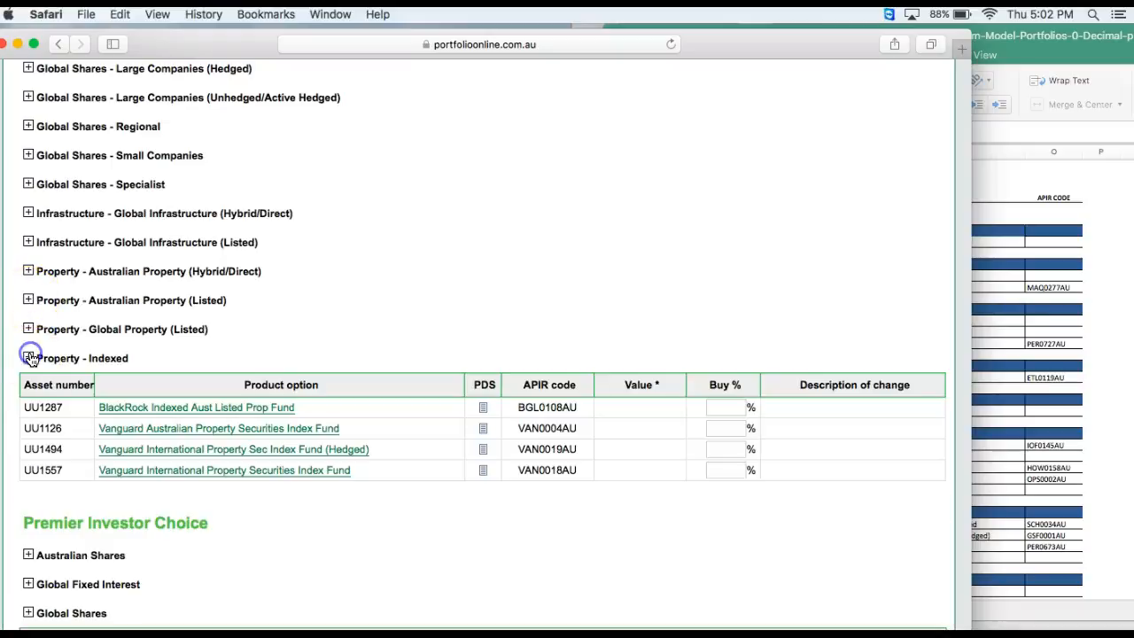
pyautogui.click(29, 358)
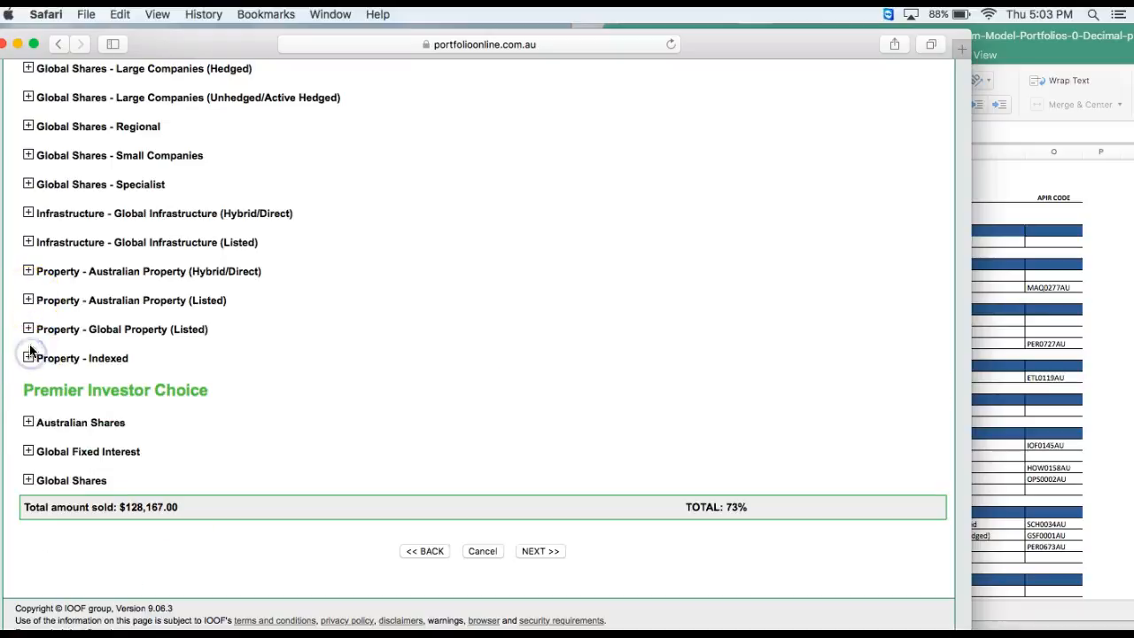
pyautogui.click(28, 301)
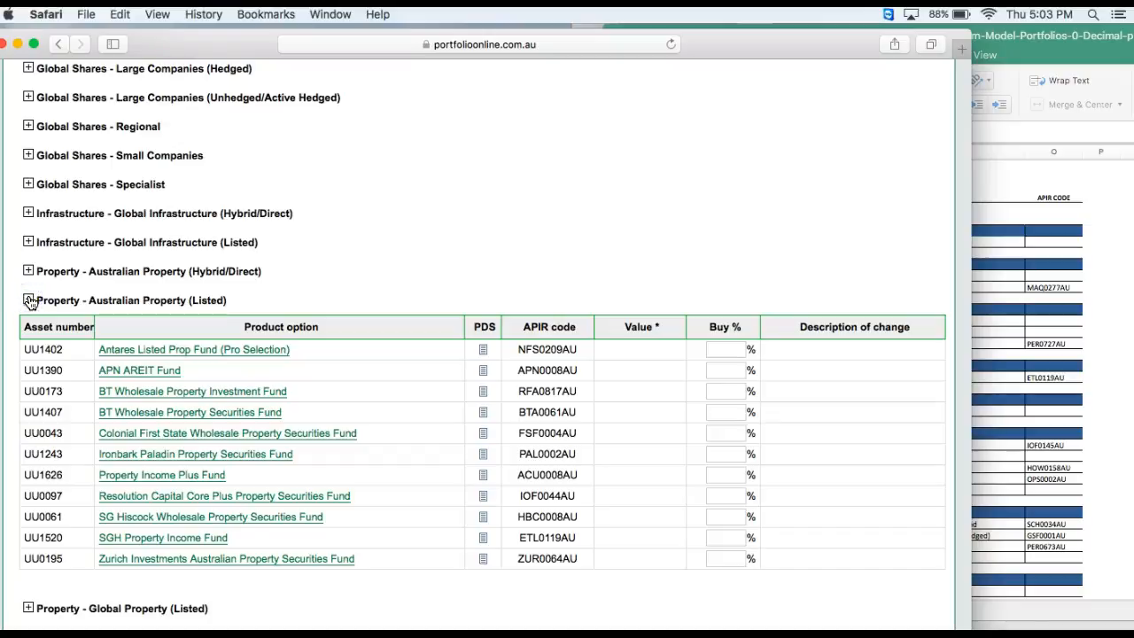
pyautogui.click(29, 300)
pyautogui.click(28, 272)
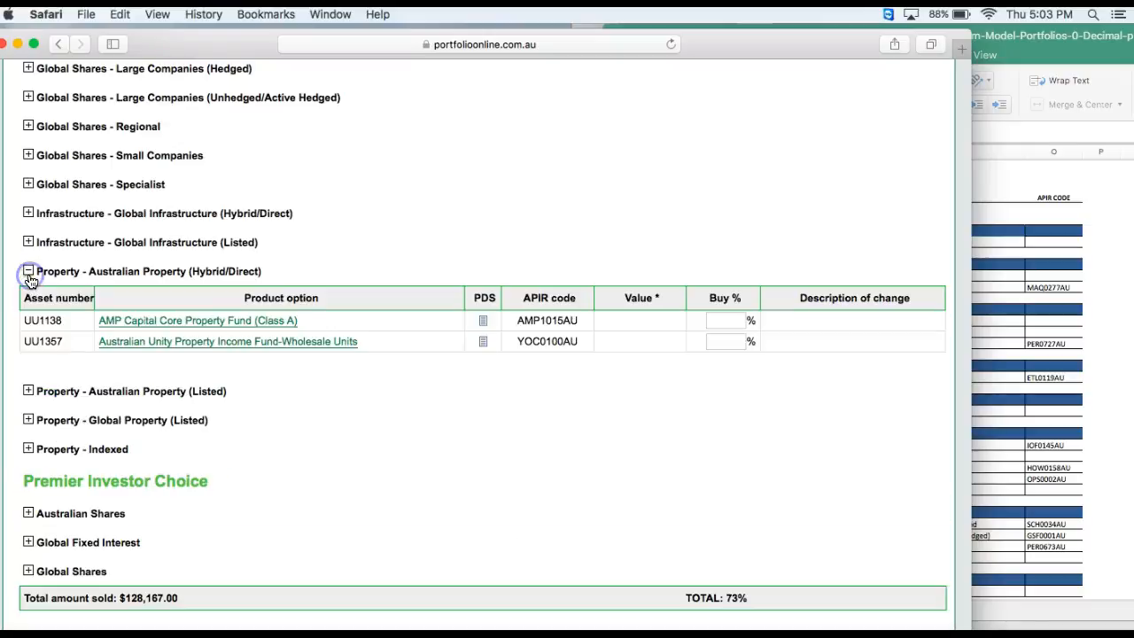
pyautogui.click(29, 272)
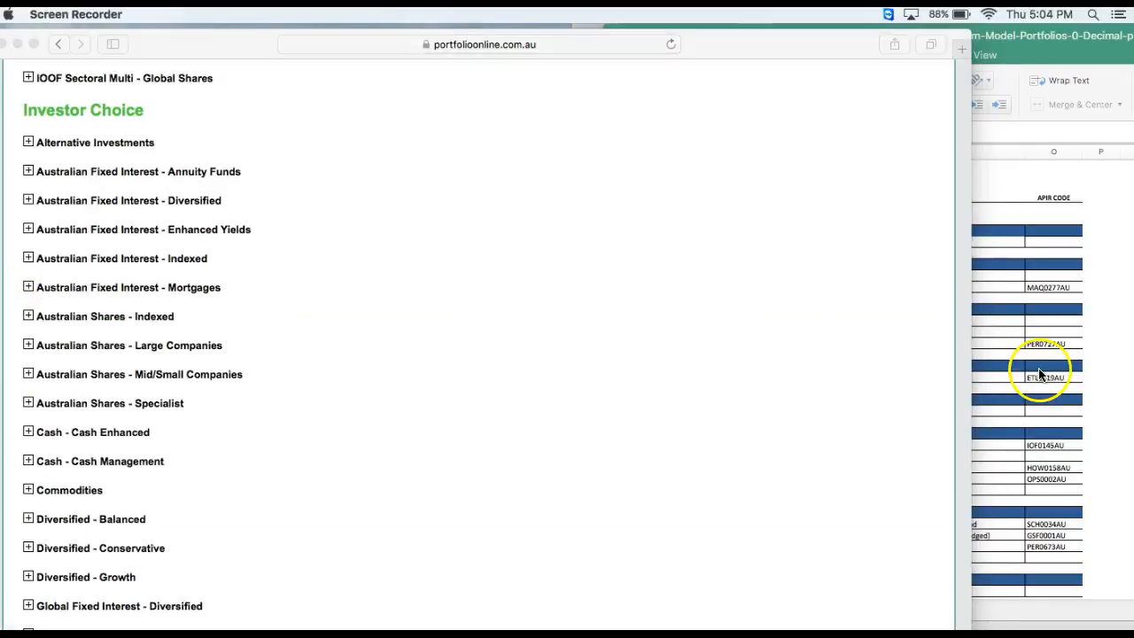
# Compare the Legg Mason Property Securities Trust's name and APIR code in the Excel model with the portfolio's Alternative Investments funds
pyautogui.click(1038, 367)
pyautogui.hscroll(-10, 736, 345)
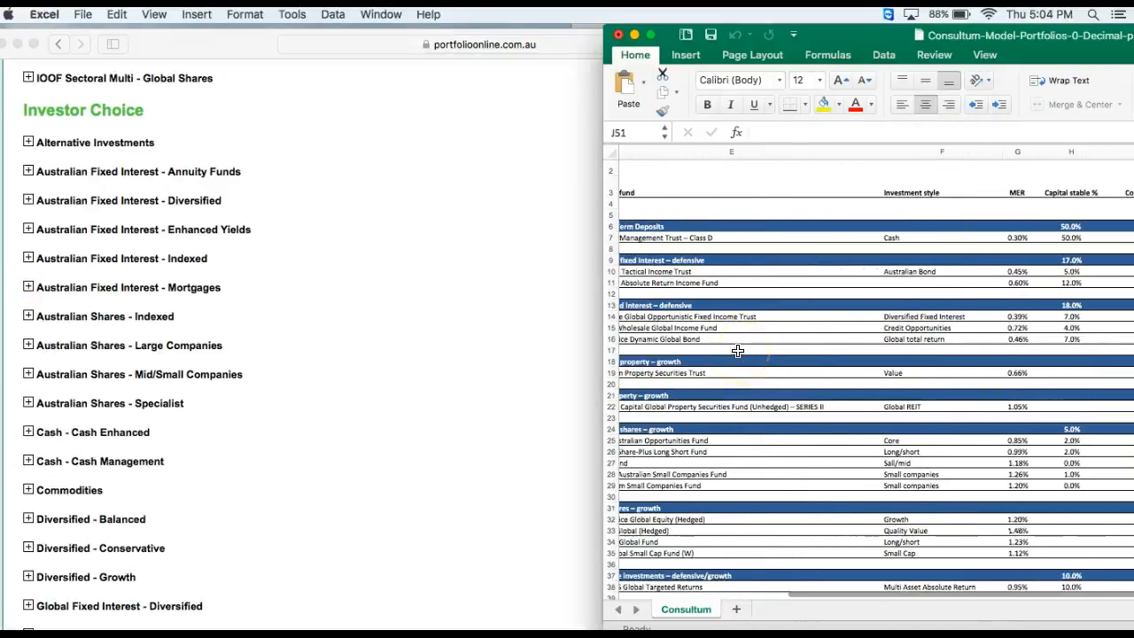
pyautogui.hscroll(-5, 738, 351)
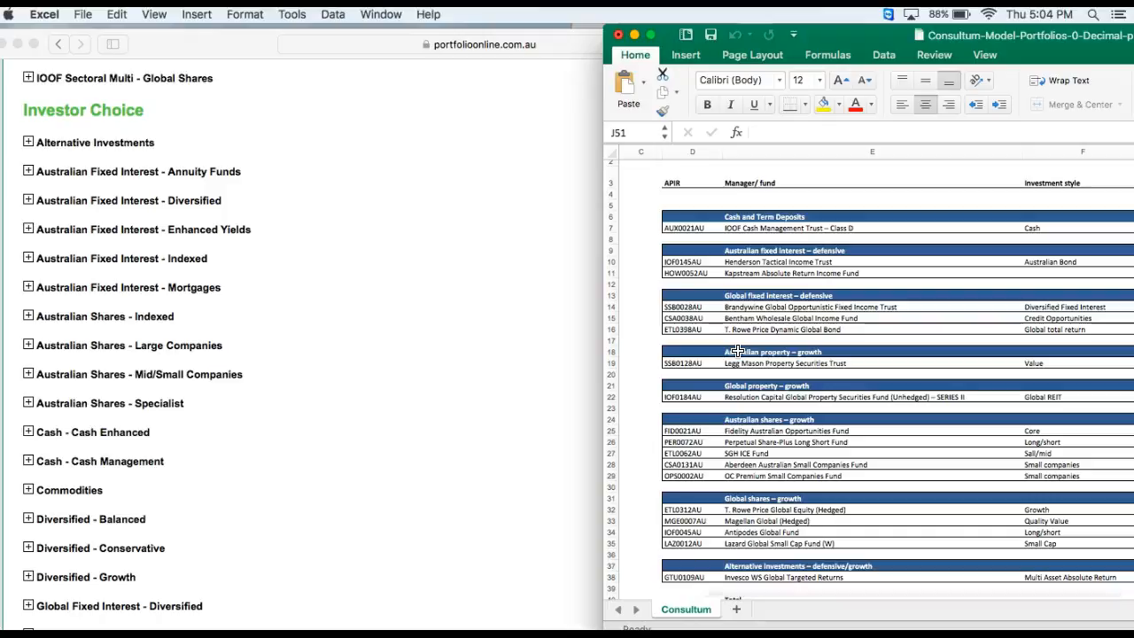
pyautogui.click(407, 368)
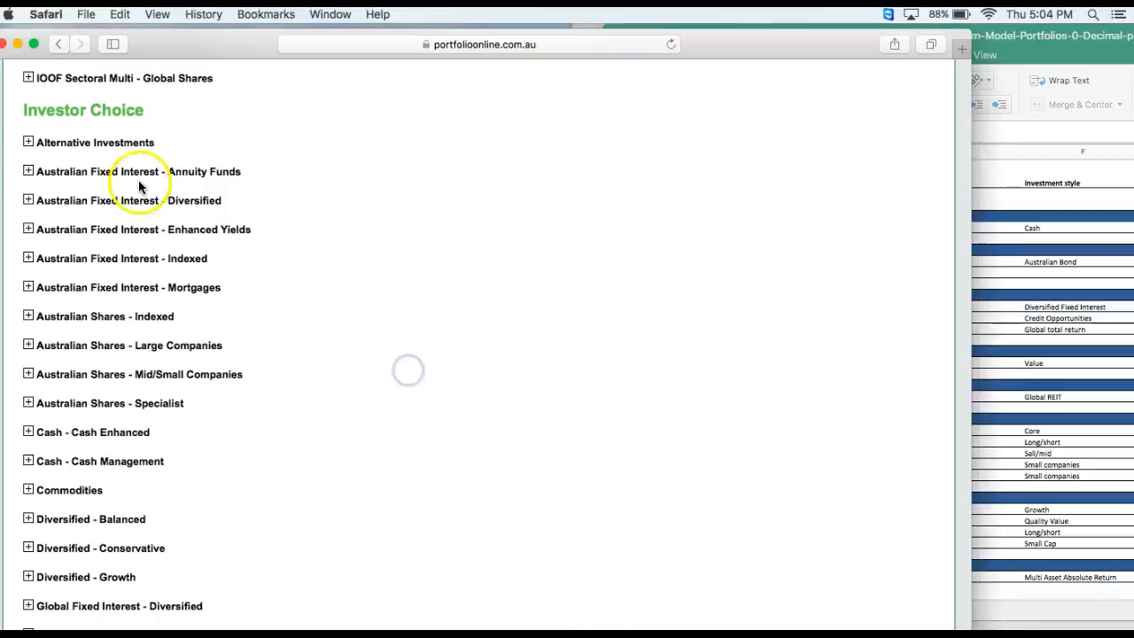
pyautogui.click(27, 149)
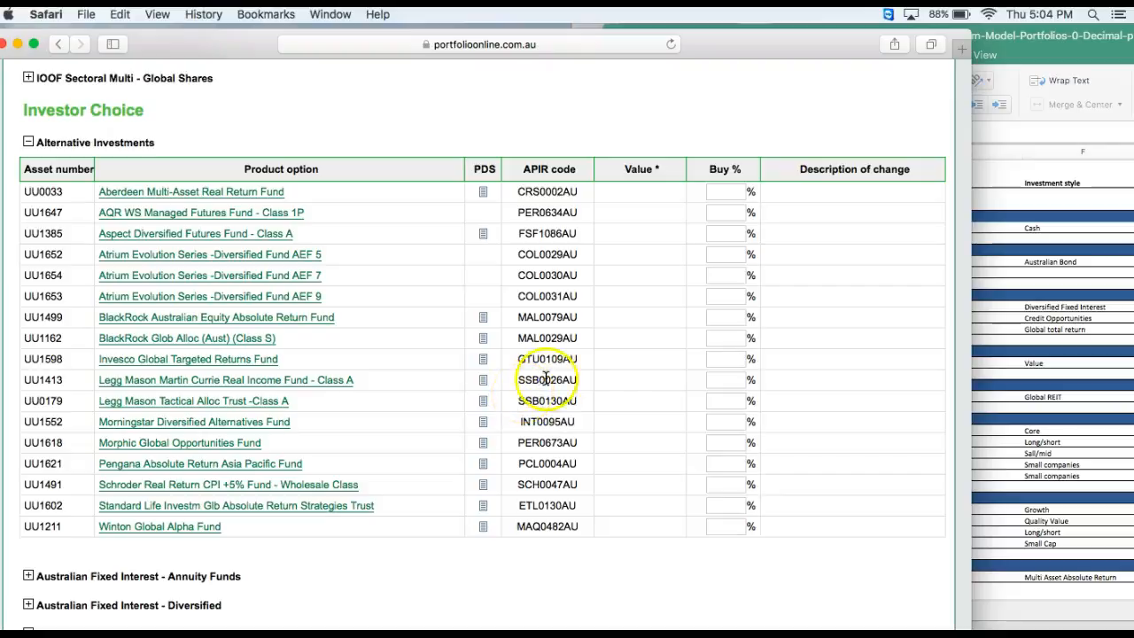
pyautogui.click(1008, 360)
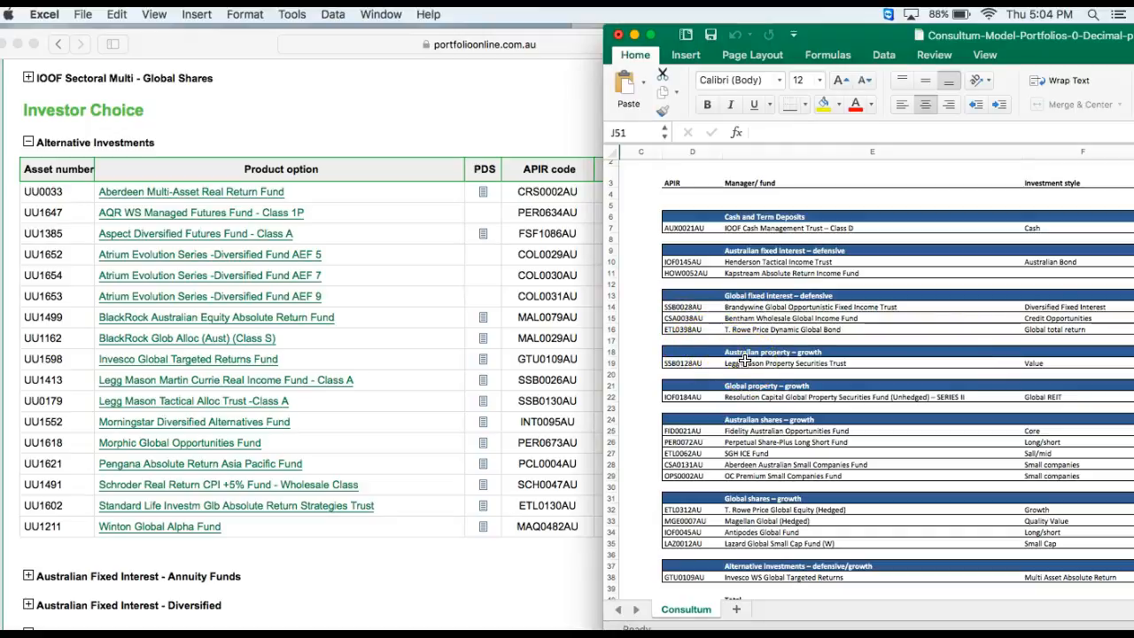
pyautogui.click(431, 422)
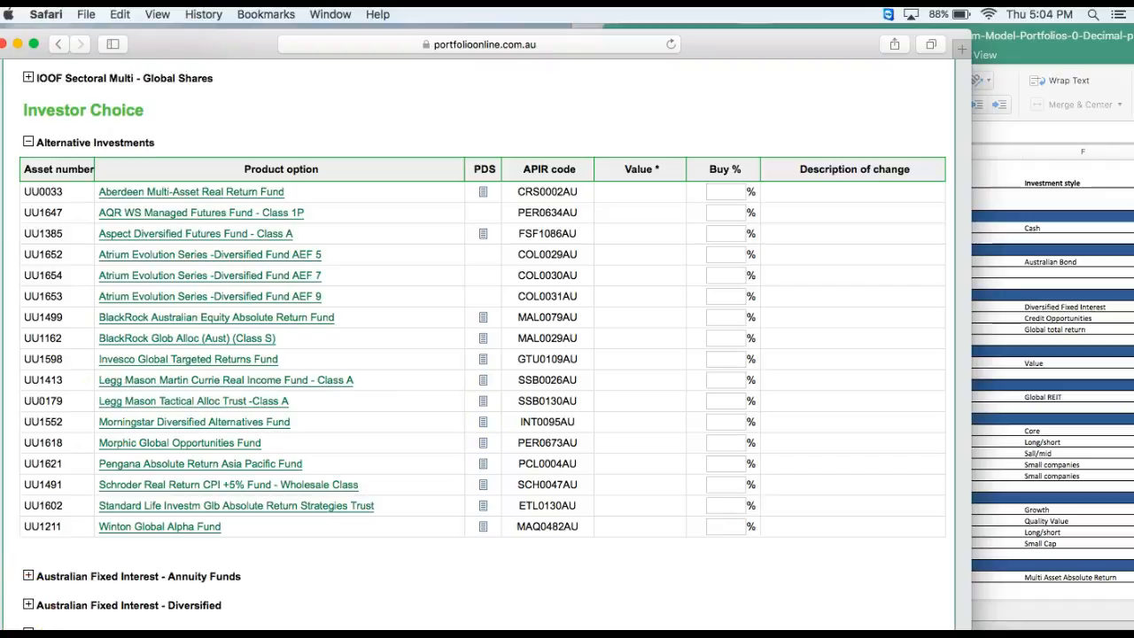
# Check the total buy percentage above the current holdings in the portfolio and return to the fund list in the Excel model
pyautogui.scroll(20, 447, 301)
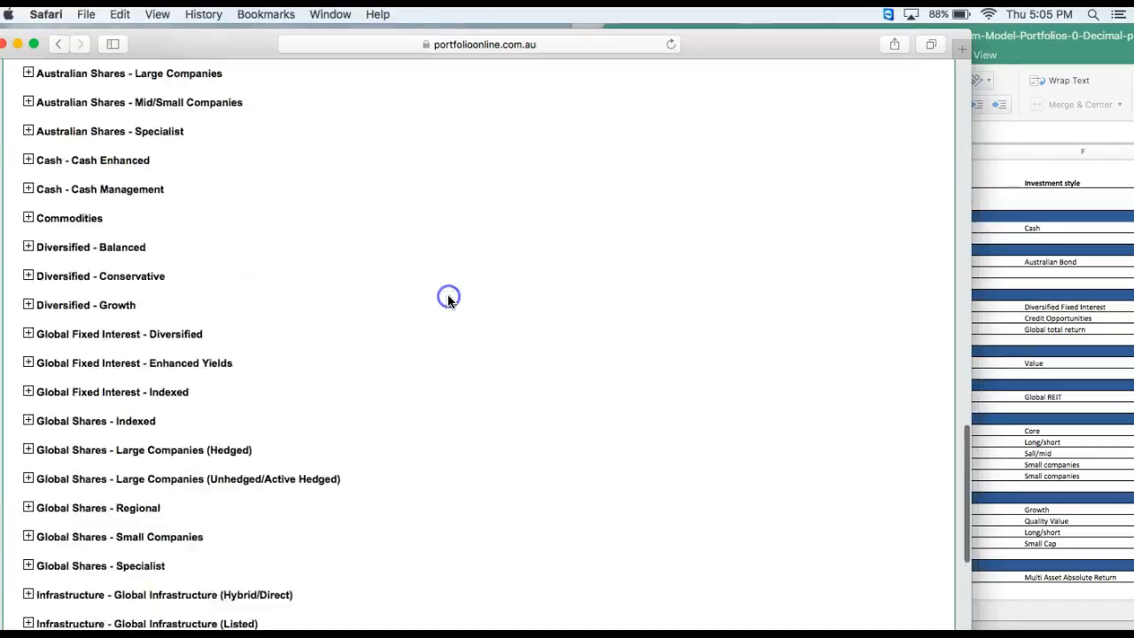
pyautogui.scroll(5, 453, 341)
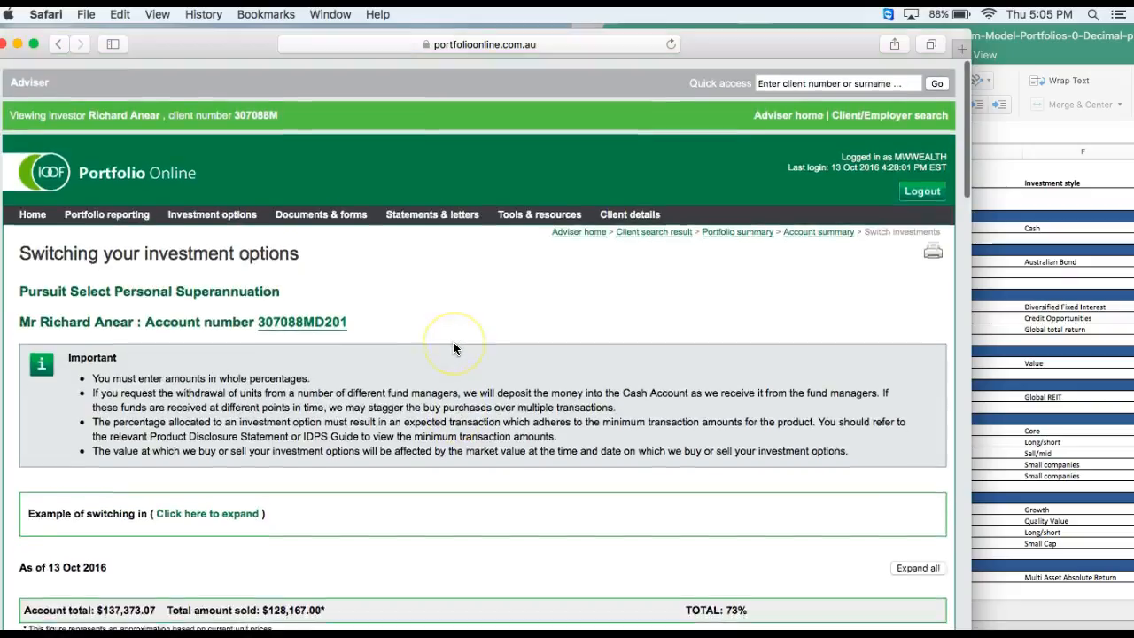
pyautogui.scroll(-5, 453, 341)
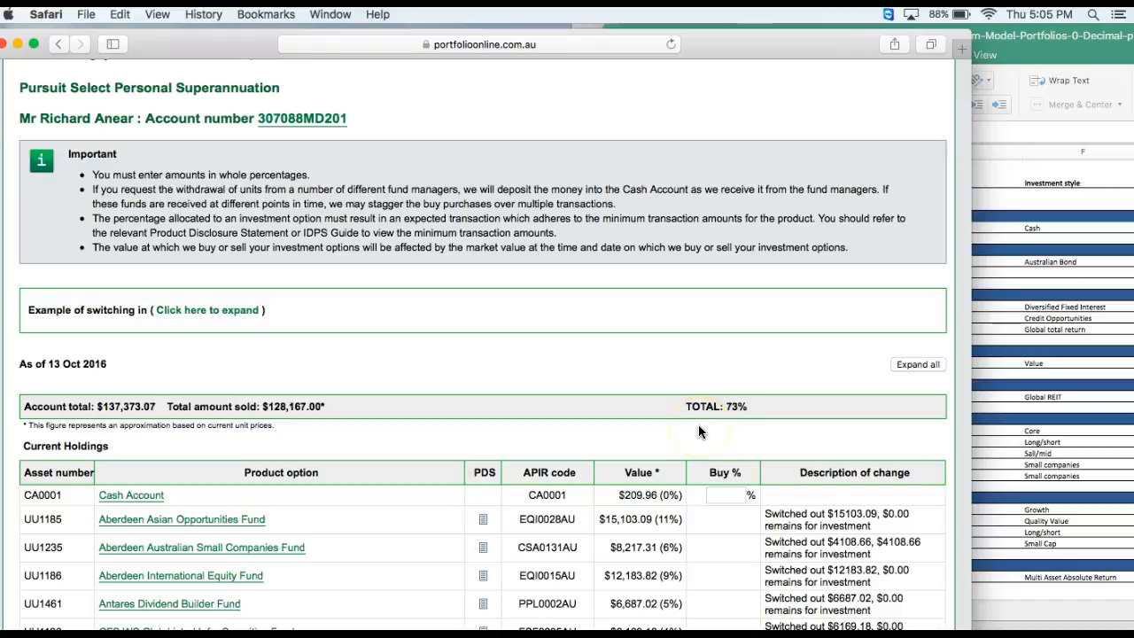
pyautogui.click(1072, 395)
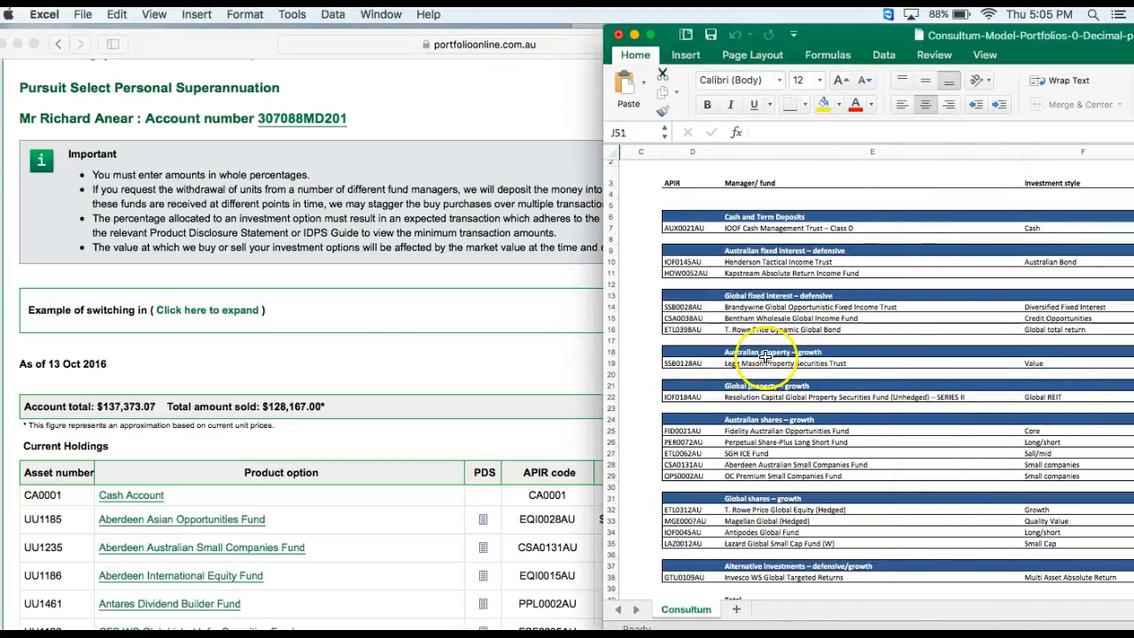
# Examine the High growth percentages against the fund names in the Excel model, down to the total and weighted MER rows
pyautogui.hscroll(6, 764, 357)
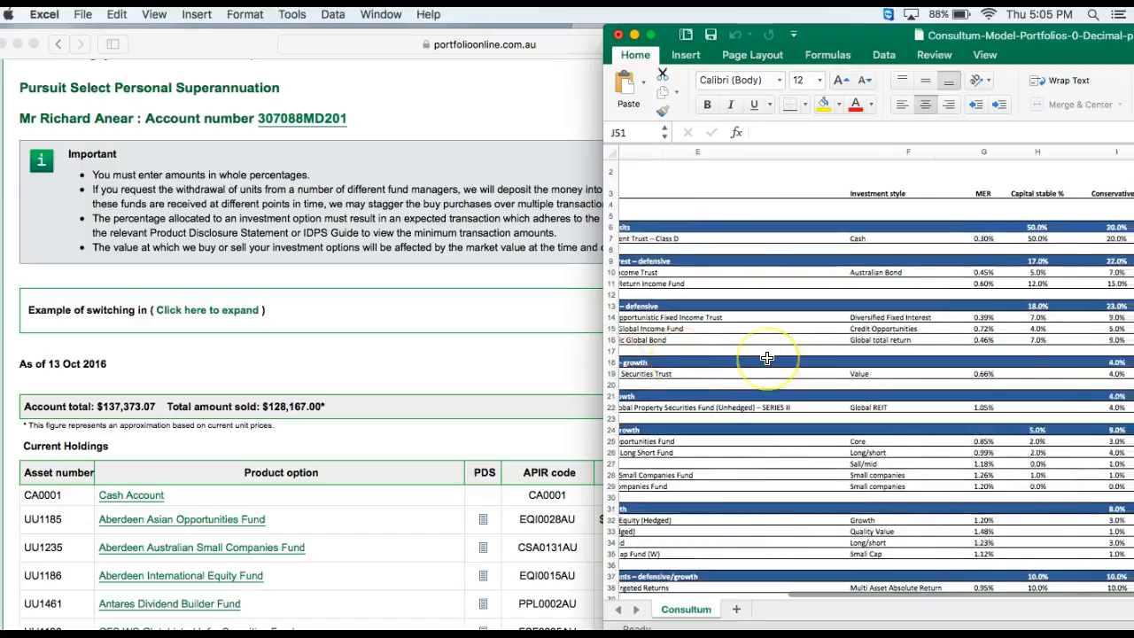
pyautogui.hscroll(5, 768, 358)
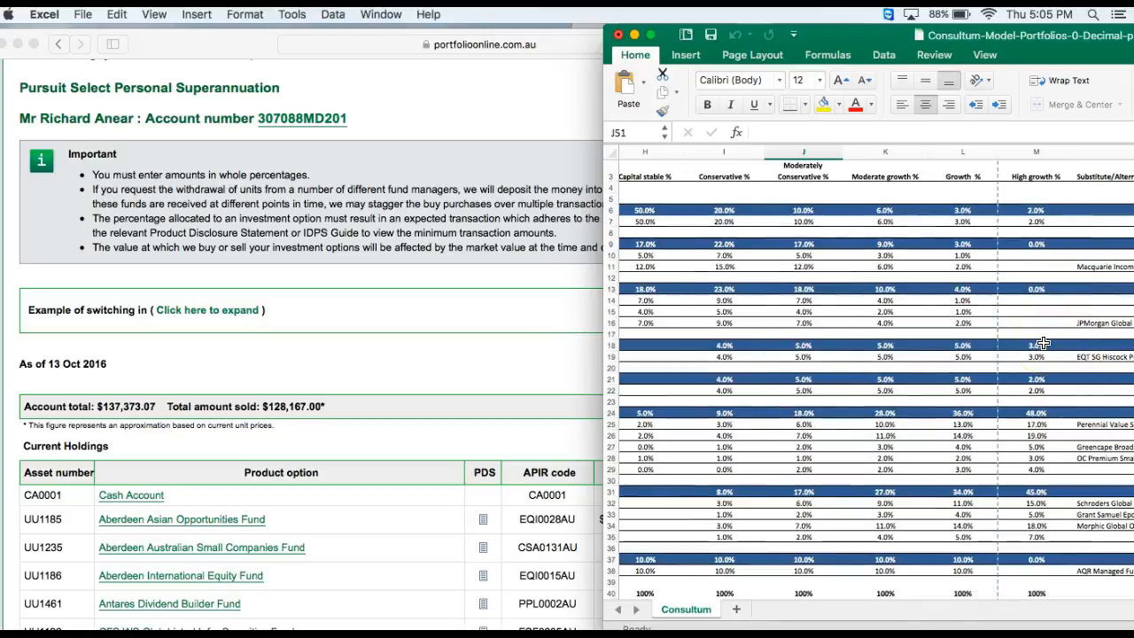
pyautogui.scroll(-4, 1043, 343)
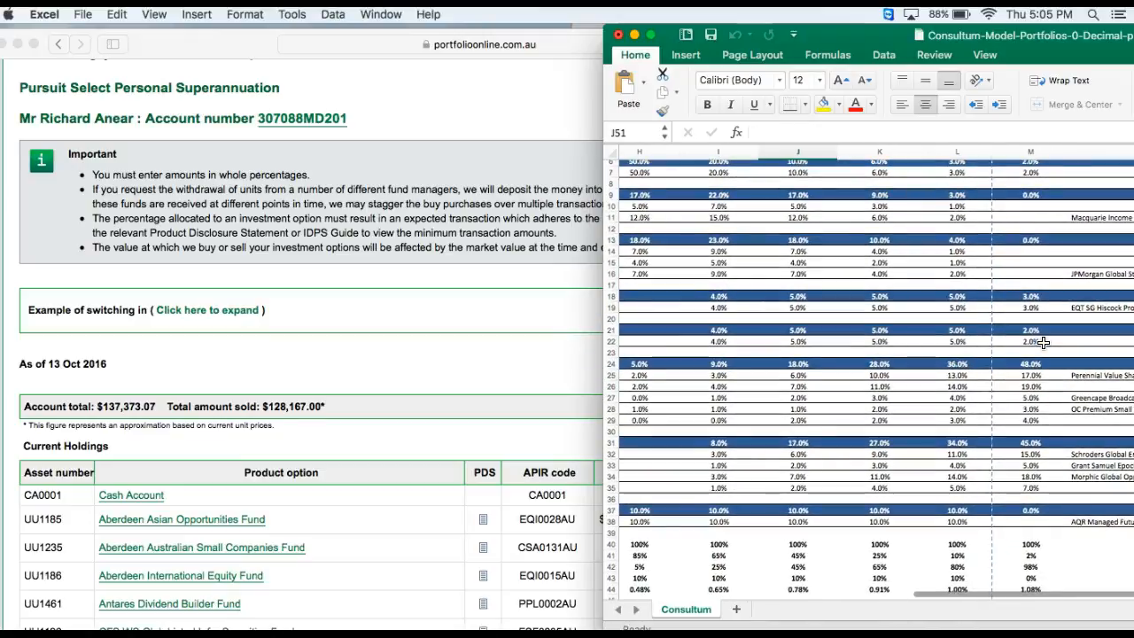
pyautogui.hscroll(-5, 1044, 343)
pyautogui.scroll(-3, 1044, 343)
pyautogui.hscroll(-5, 1044, 343)
pyautogui.scroll(-1, 1043, 343)
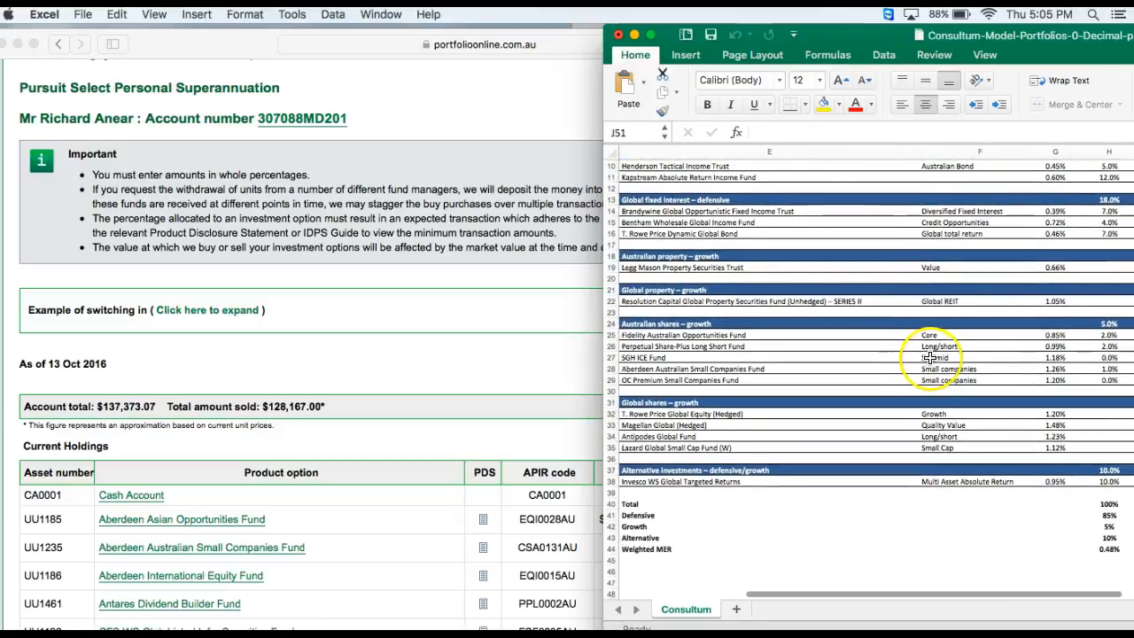
pyautogui.scroll(1, 930, 357)
pyautogui.hscroll(5, 930, 357)
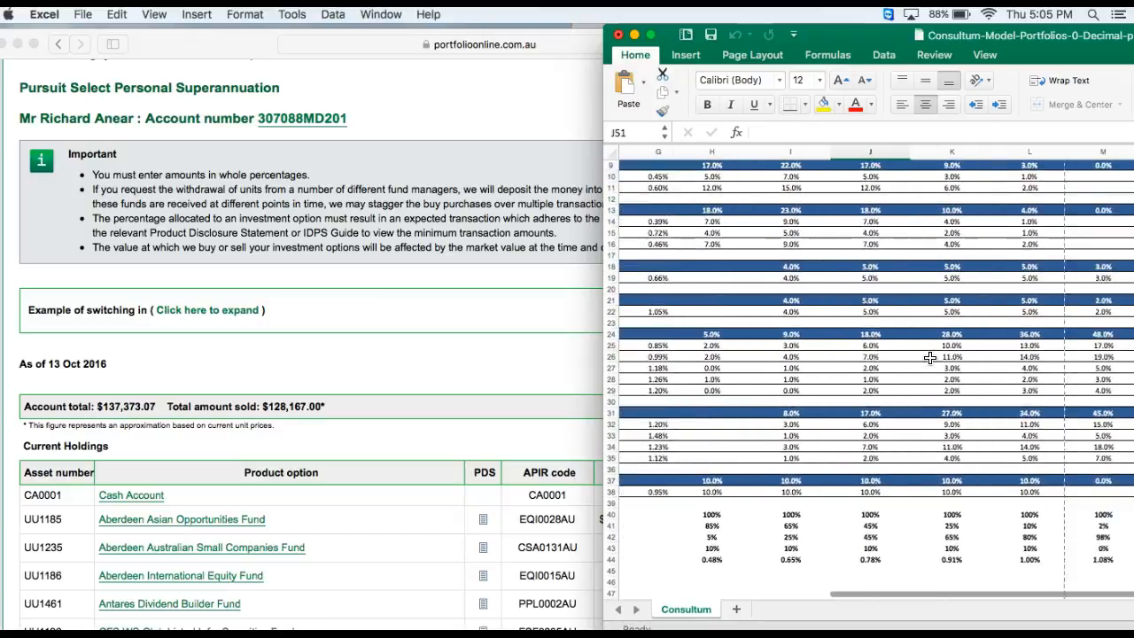
pyautogui.hscroll(3, 929, 357)
pyautogui.scroll(1, 930, 358)
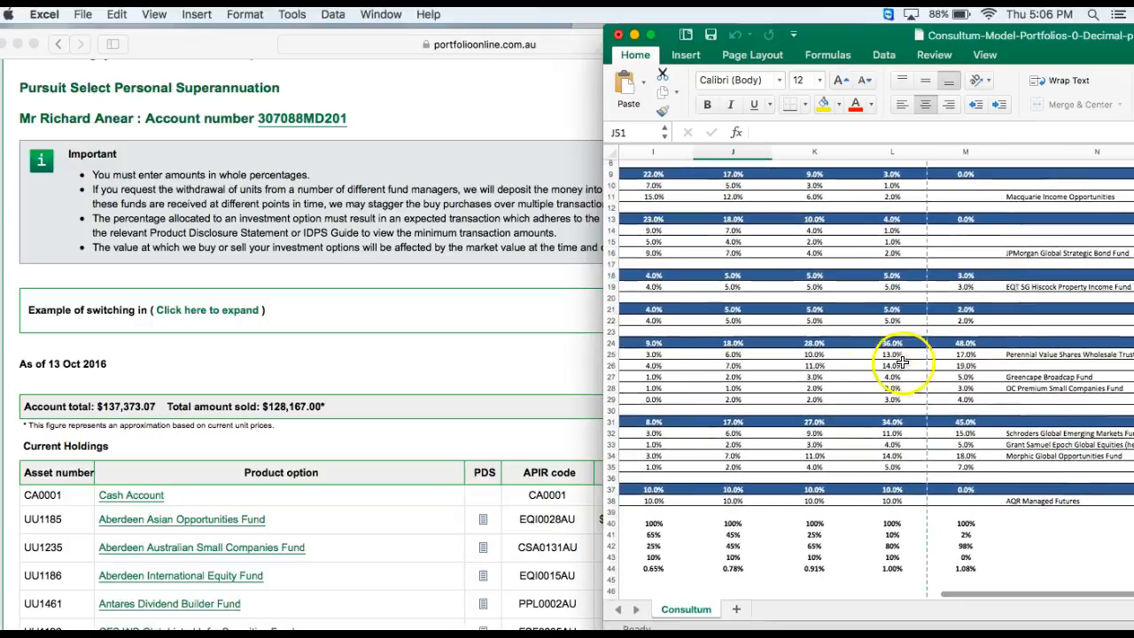
# Switch to the portfolio in Safari and set the Cash Account's buy percentage to 5%
pyautogui.click(564, 368)
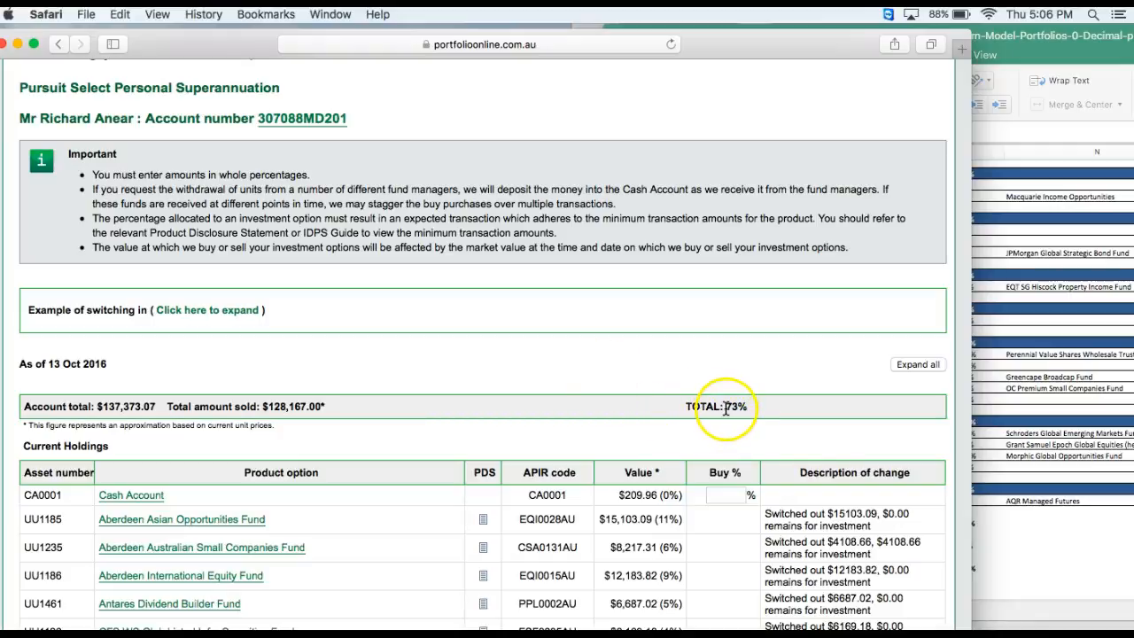
pyautogui.scroll(-1, 707, 449)
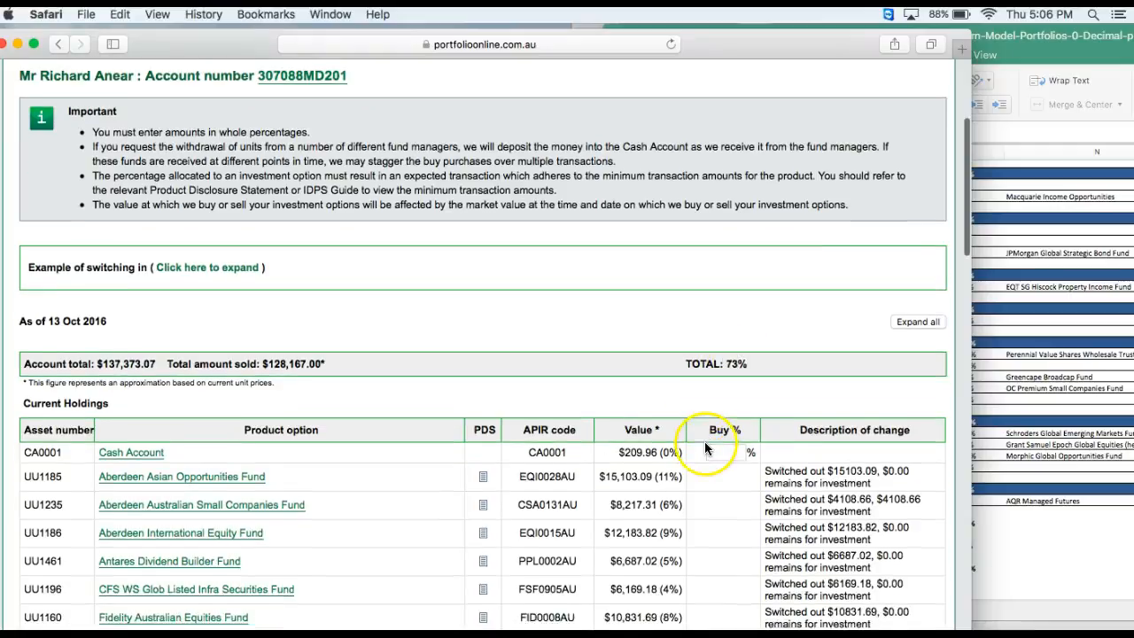
pyautogui.click(725, 449)
pyautogui.write('8')
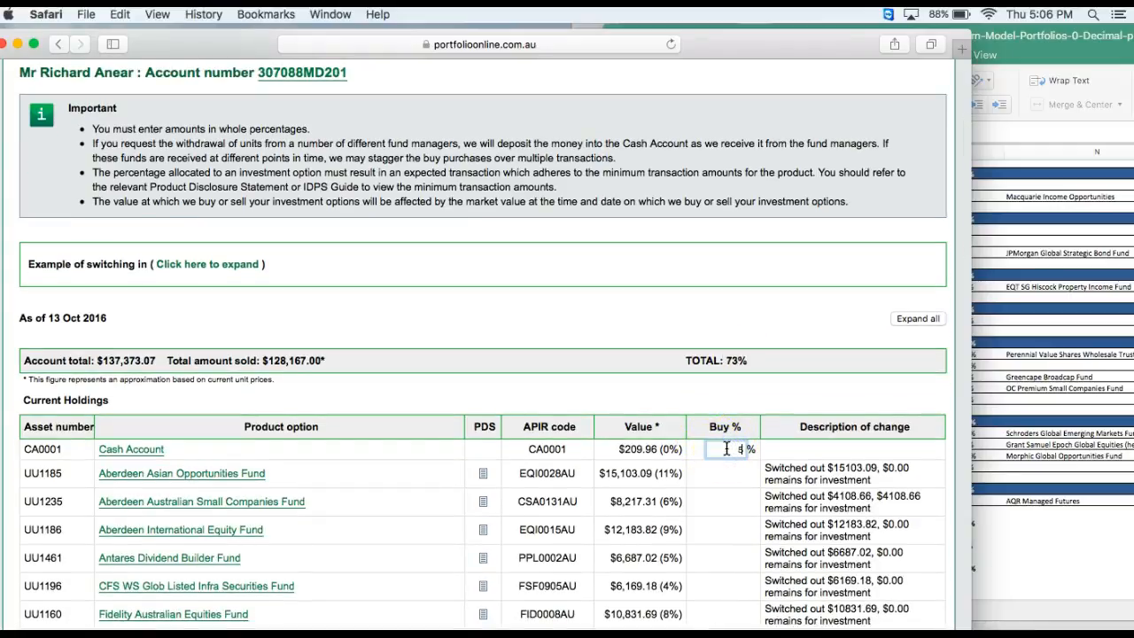
pyautogui.press('Tab')
pyautogui.click(750, 337)
# Try to continue to the next page of the switch request from the end of the fund list
pyautogui.scroll(-7, 732, 437)
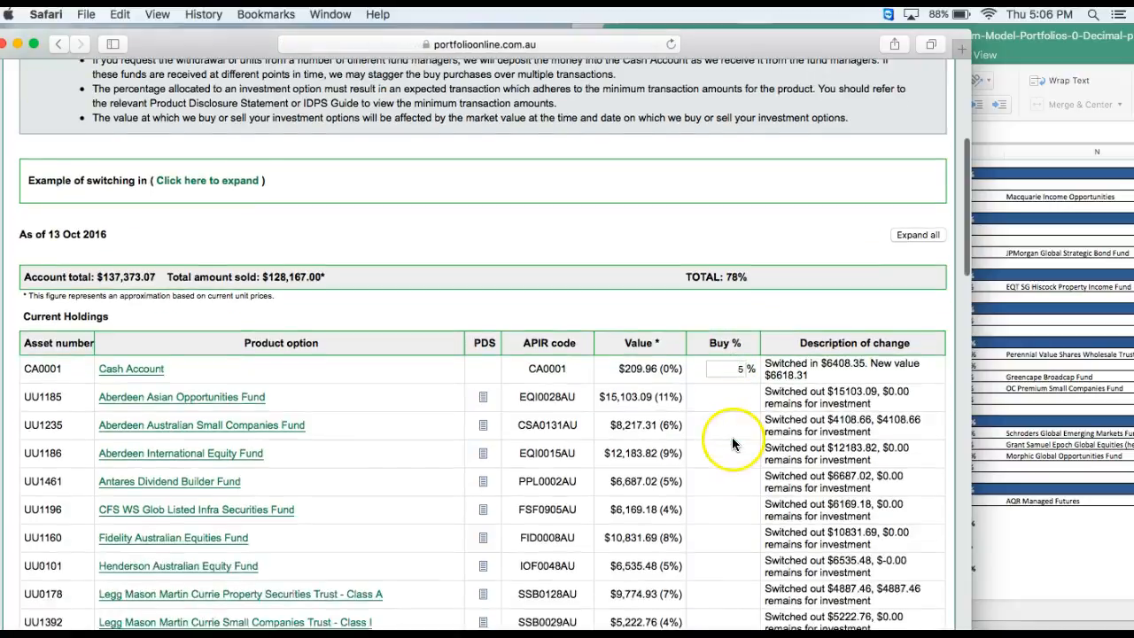
pyautogui.scroll(-20, 732, 436)
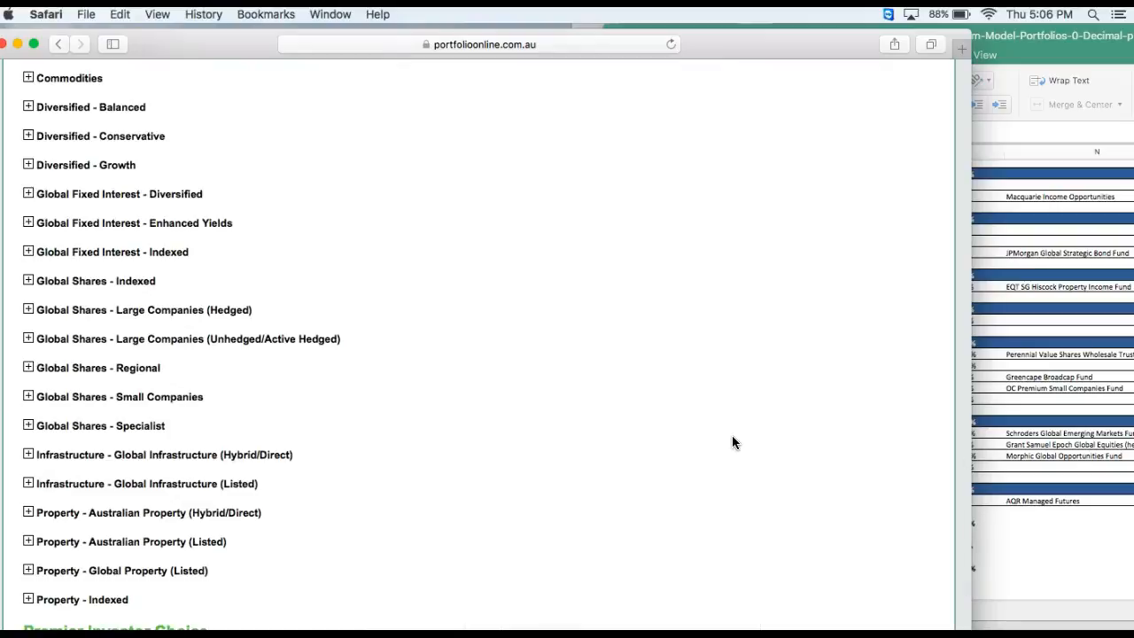
pyautogui.scroll(-5, 732, 435)
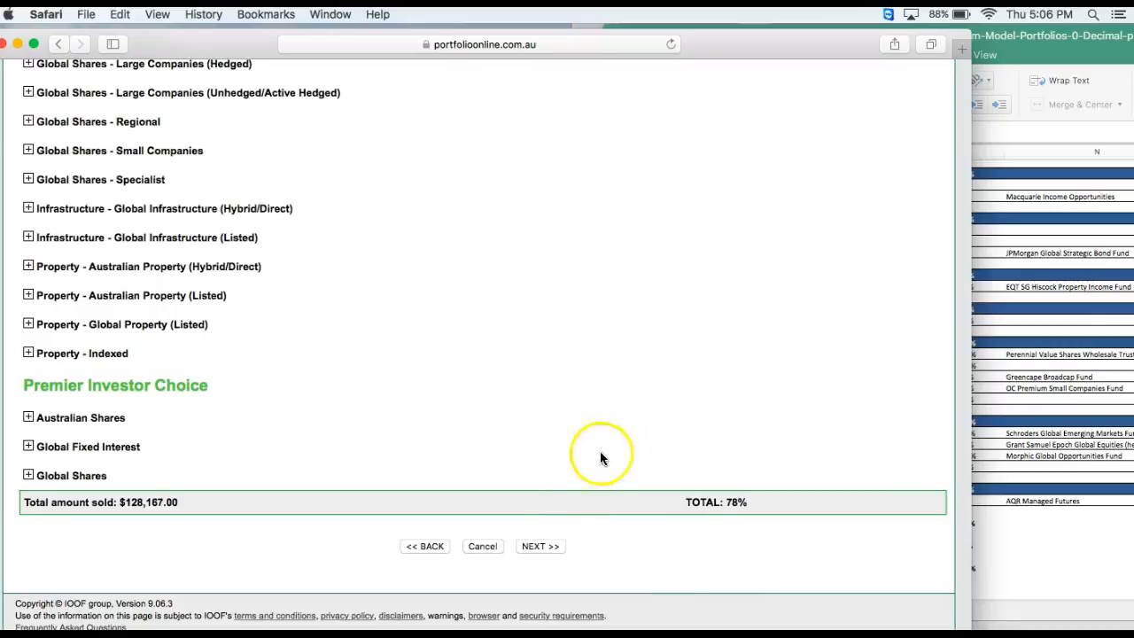
pyautogui.click(545, 546)
# Set the Cash Account's buy percentage to 22% in the current holdings
pyautogui.scroll(4, 704, 299)
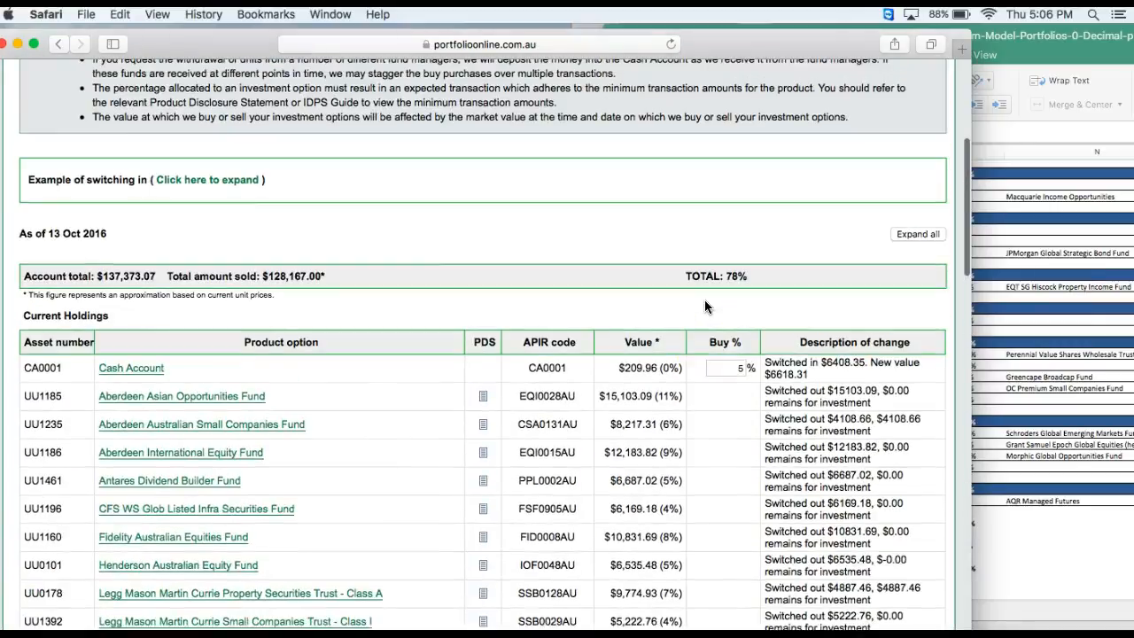
pyautogui.click(742, 369)
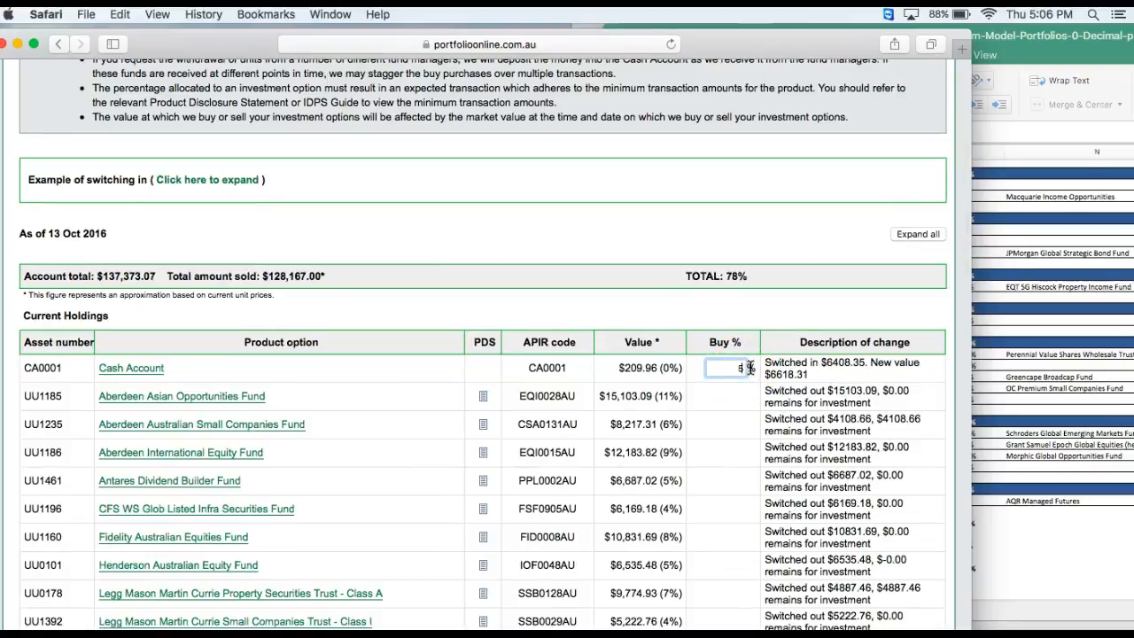
pyautogui.write('22')
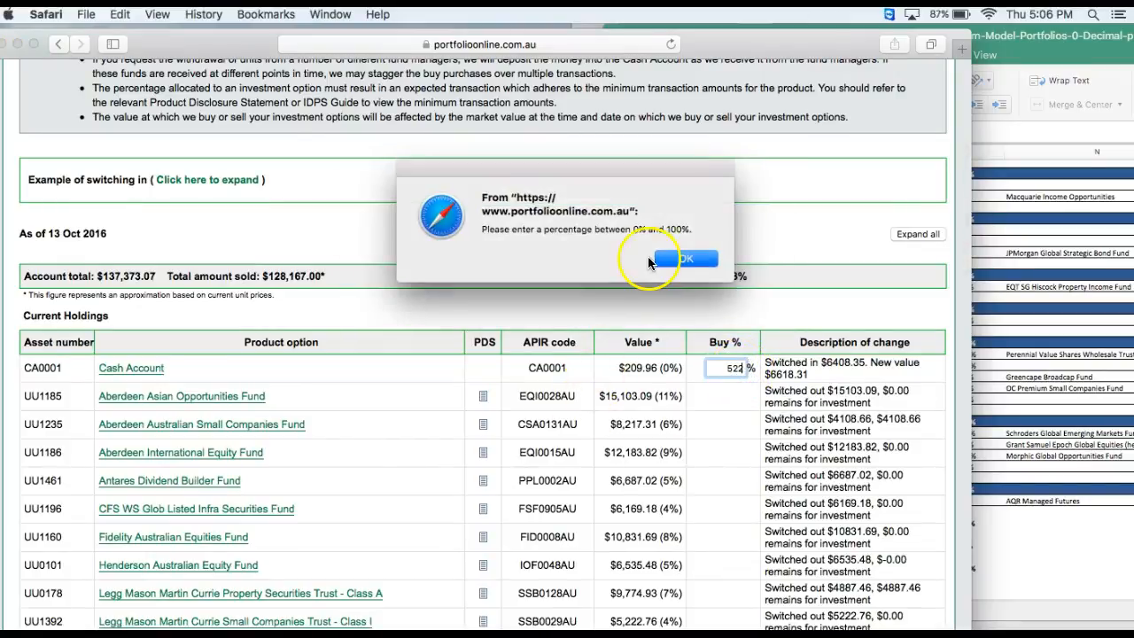
pyautogui.click(654, 259)
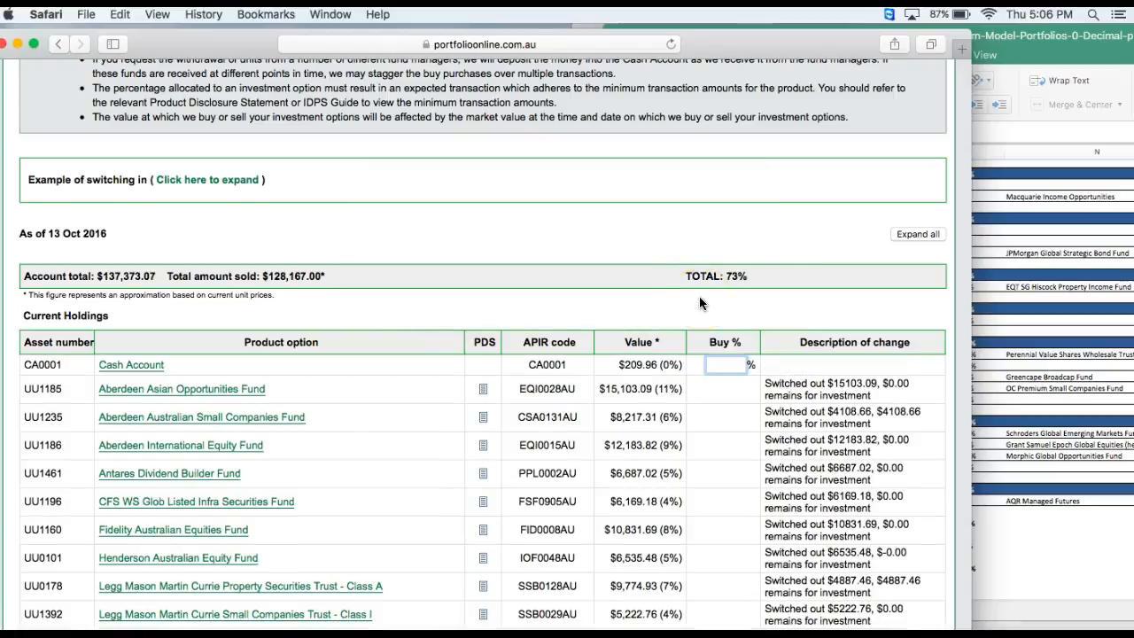
pyautogui.write('22')
pyautogui.press('Tab')
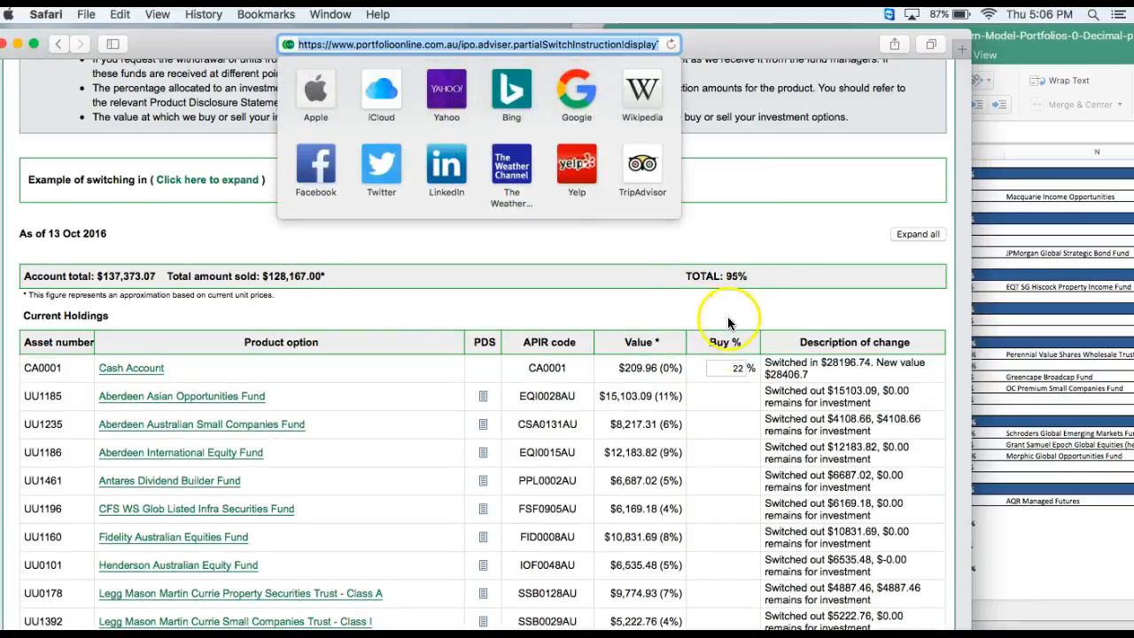
pyautogui.click(737, 318)
# Set the Cash Account's buy percentage to 27% and continue to the Change Investment Instructions page
pyautogui.click(744, 369)
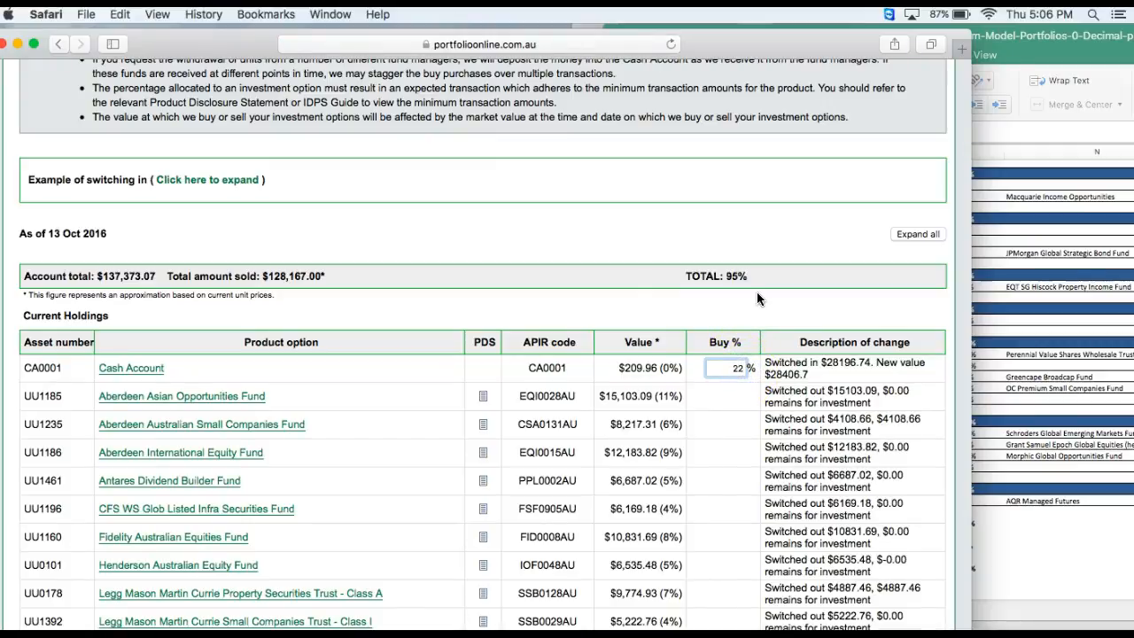
pyautogui.click(737, 369)
pyautogui.click(740, 366)
pyautogui.write('2')
pyautogui.click(691, 256)
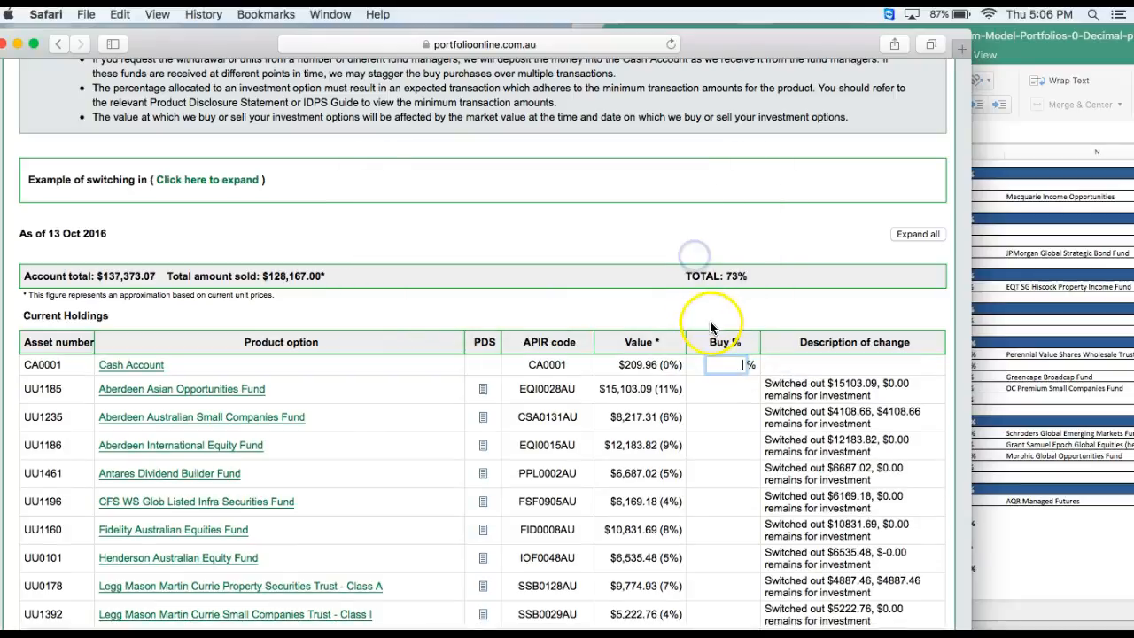
pyautogui.press('Tab')
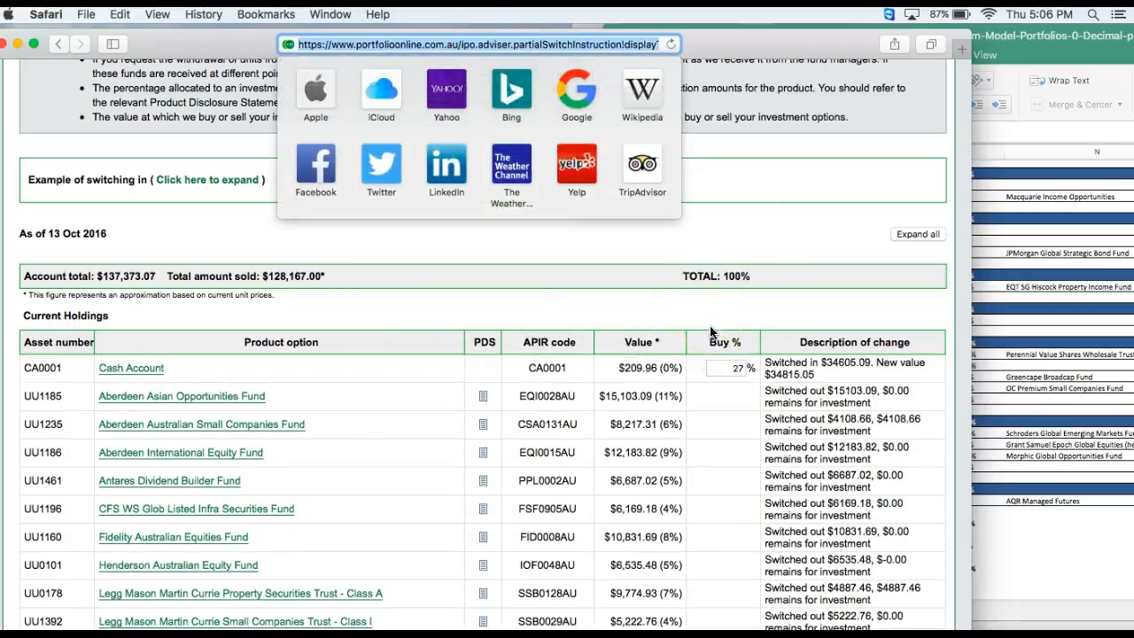
pyautogui.click(716, 318)
pyautogui.scroll(-20, 715, 318)
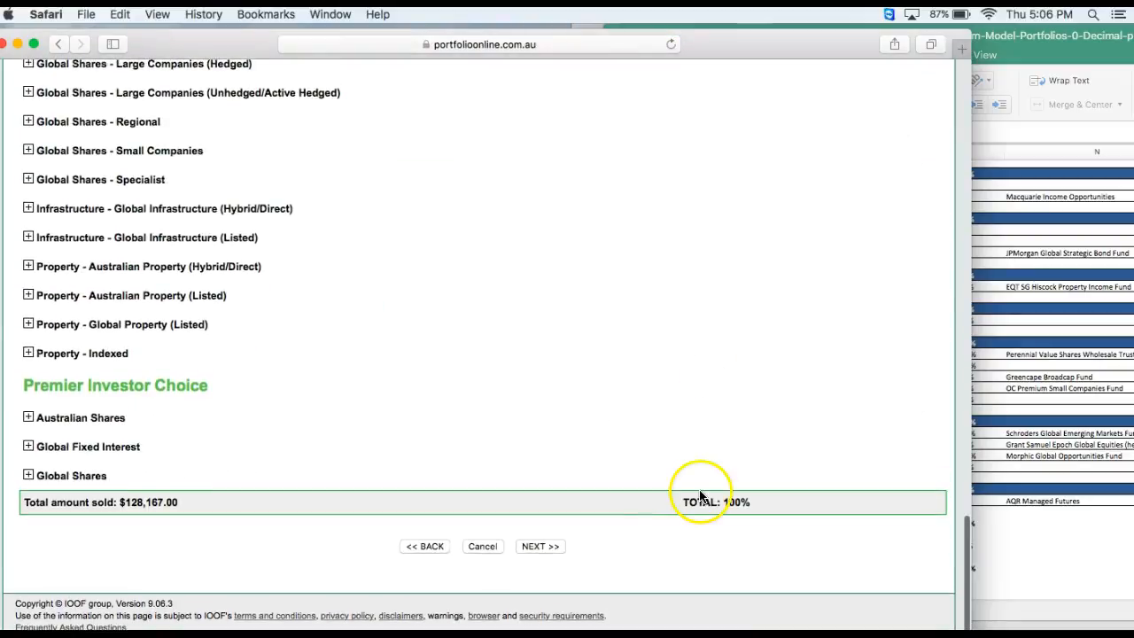
pyautogui.click(549, 550)
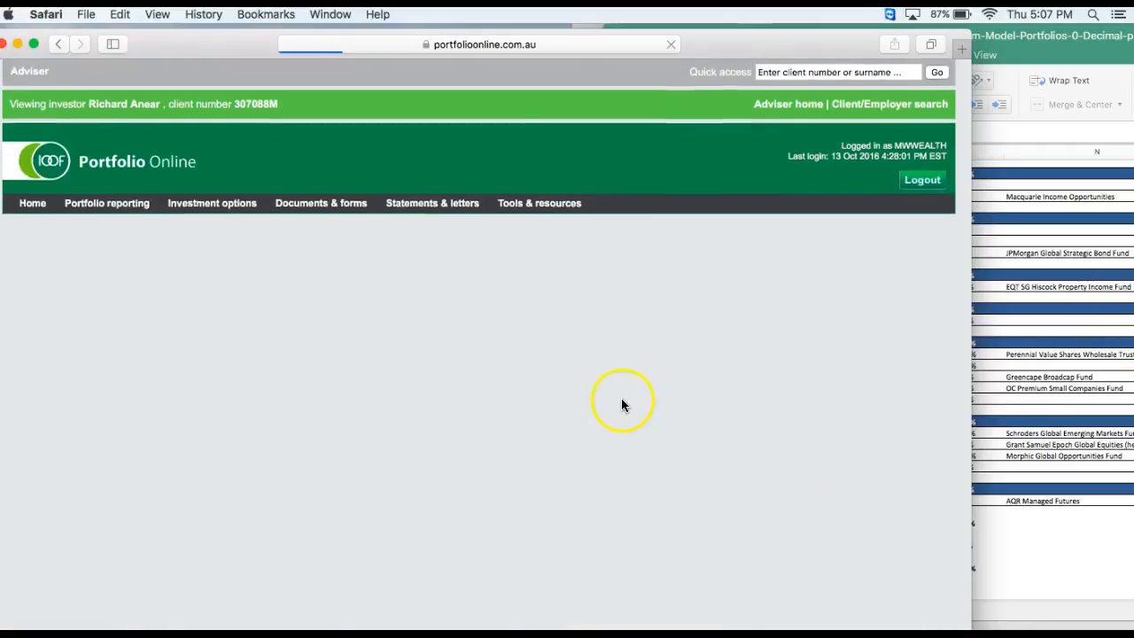
# Review the model's fund names and APIR codes in Excel, and open the portfolio's current primary instruction for editing
pyautogui.click(988, 319)
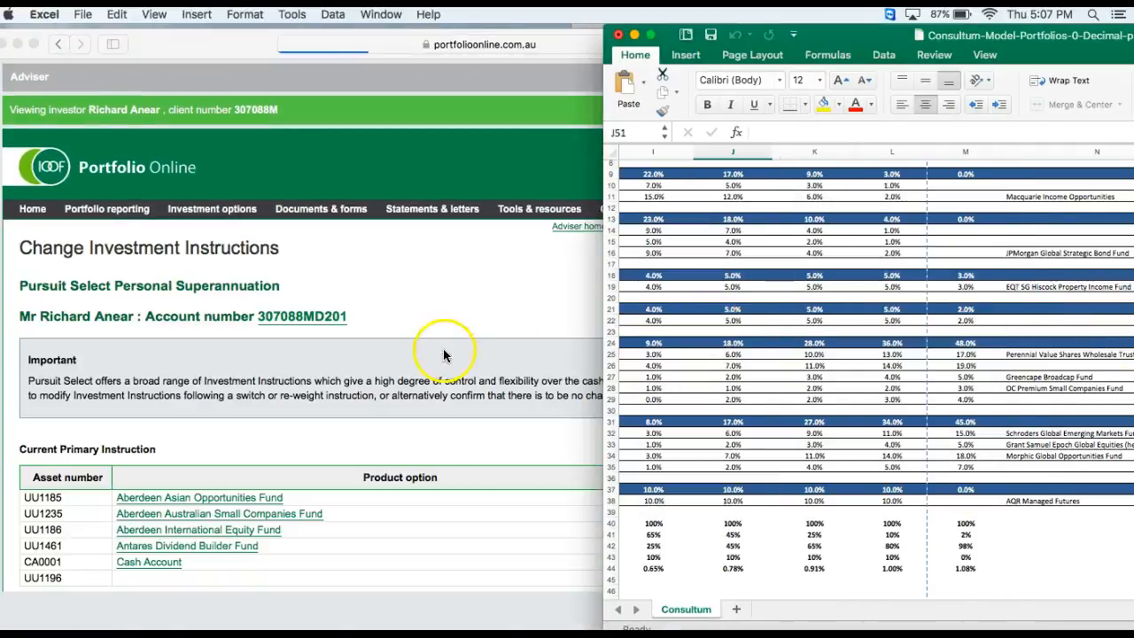
pyautogui.hscroll(-5, 772, 329)
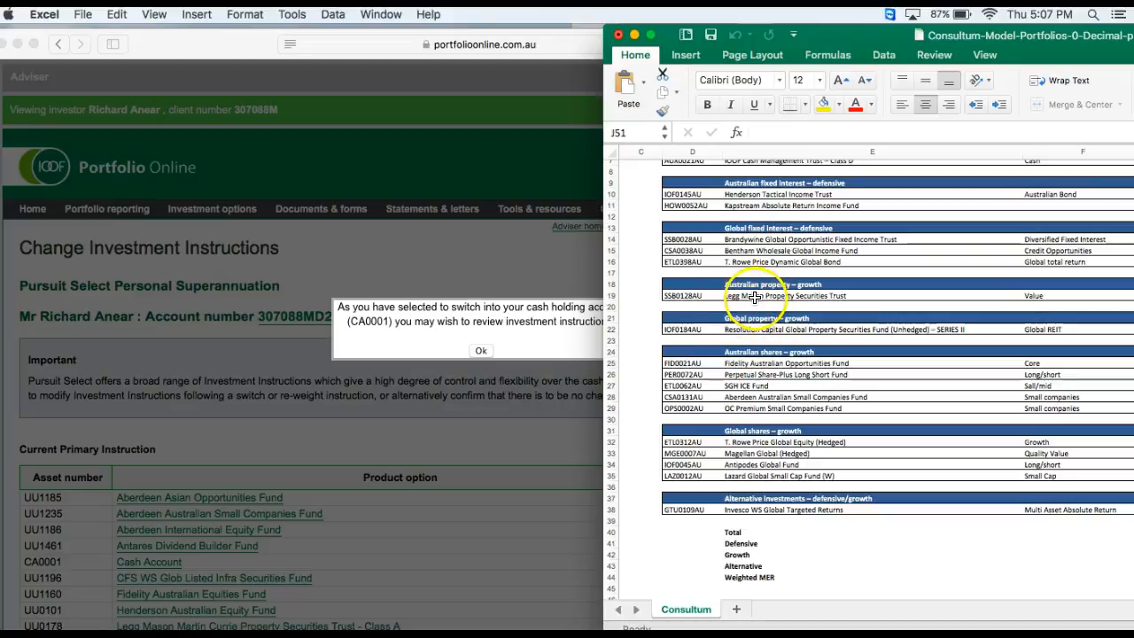
pyautogui.click(487, 248)
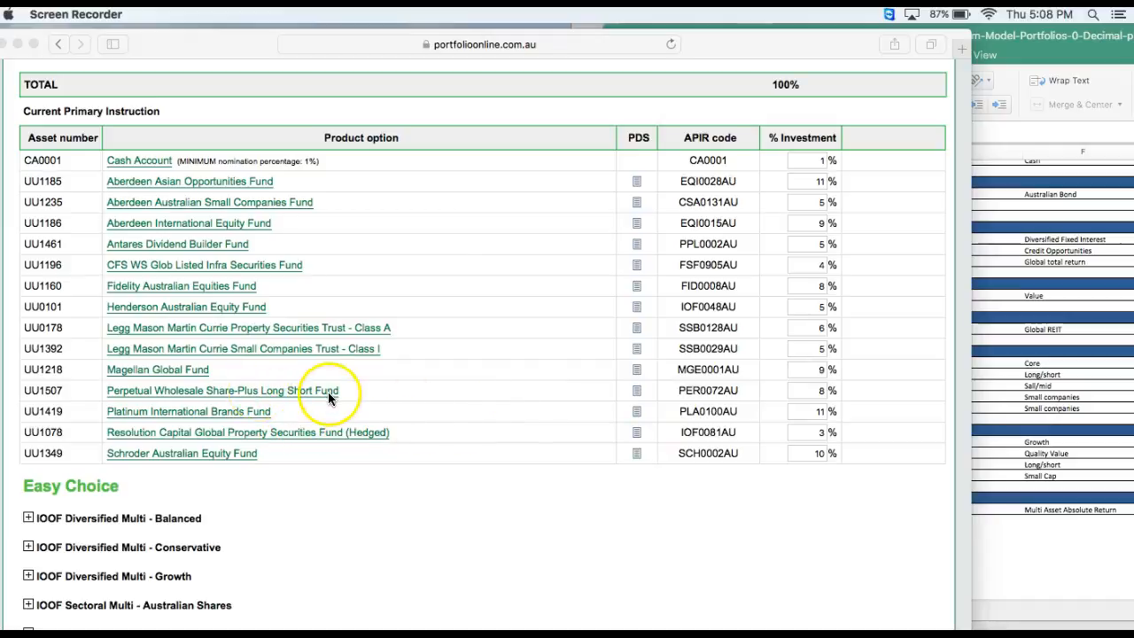
# Look up the High growth percentage for the Perpetual Share-Plus Long Short Fund in the Excel model and return to the portfolio
pyautogui.click(1106, 344)
pyautogui.hscroll(5, 975, 348)
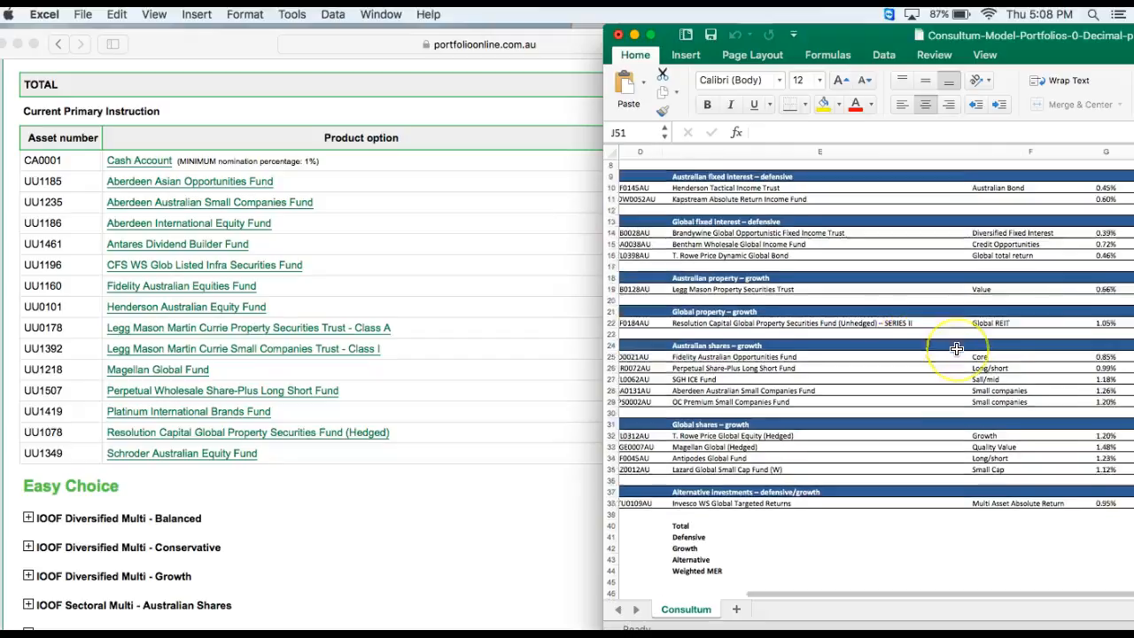
pyautogui.hscroll(3, 955, 347)
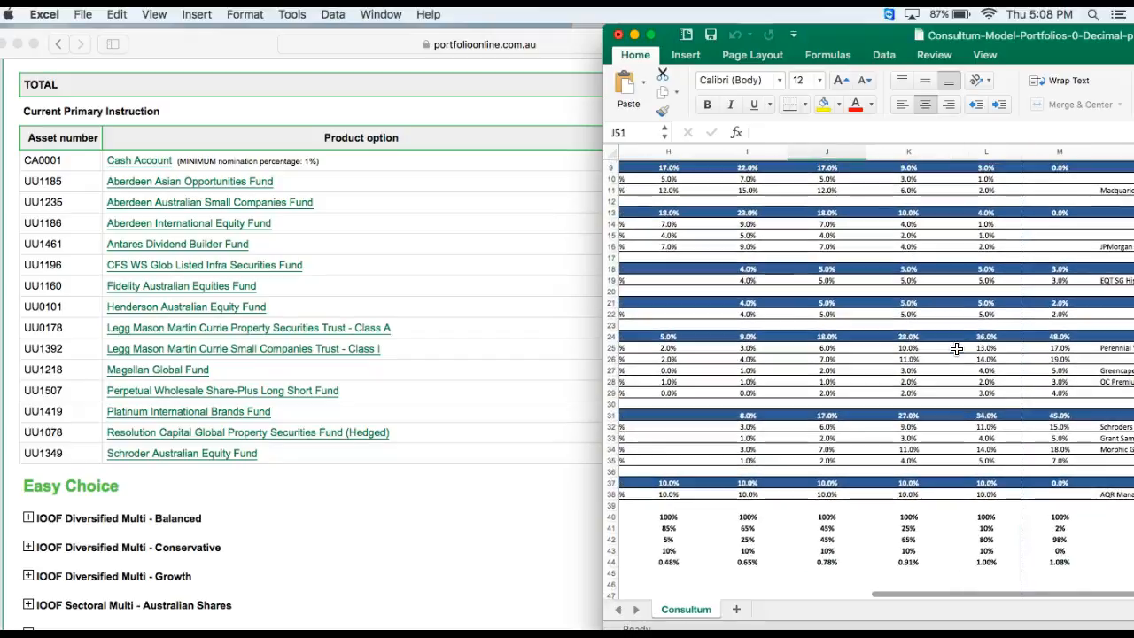
pyautogui.hscroll(-6, 957, 349)
pyautogui.click(457, 407)
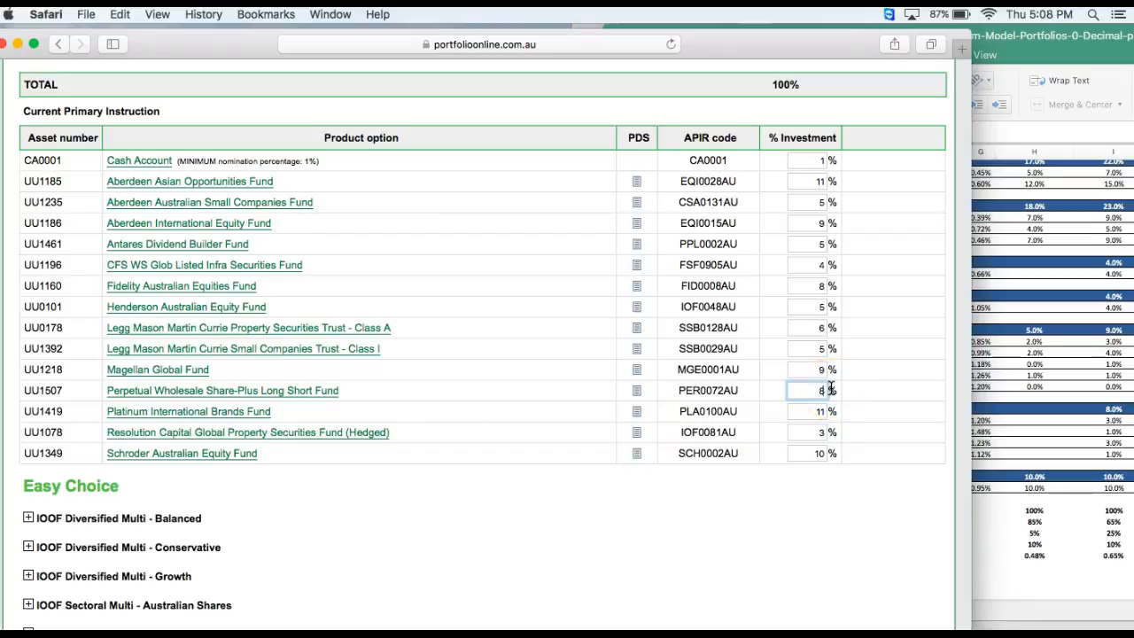
# Try to enter 19% as the investment percentage for the Perpetual Wholesale Share-Plus Long Short Fund
pyautogui.click(821, 390)
pyautogui.write('19')
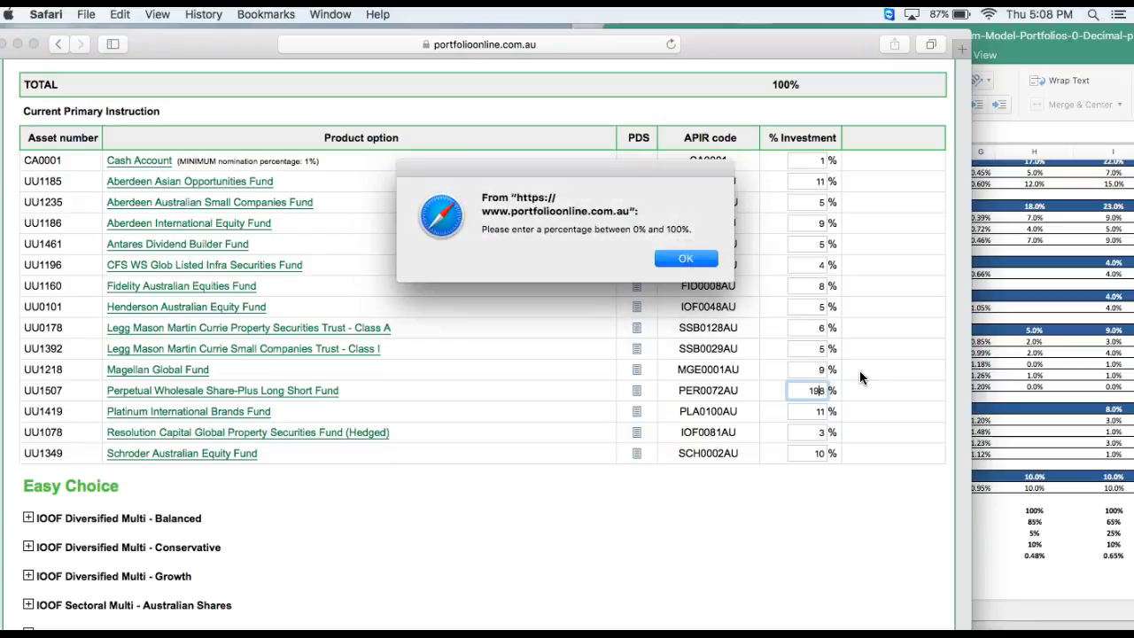
pyautogui.click(687, 259)
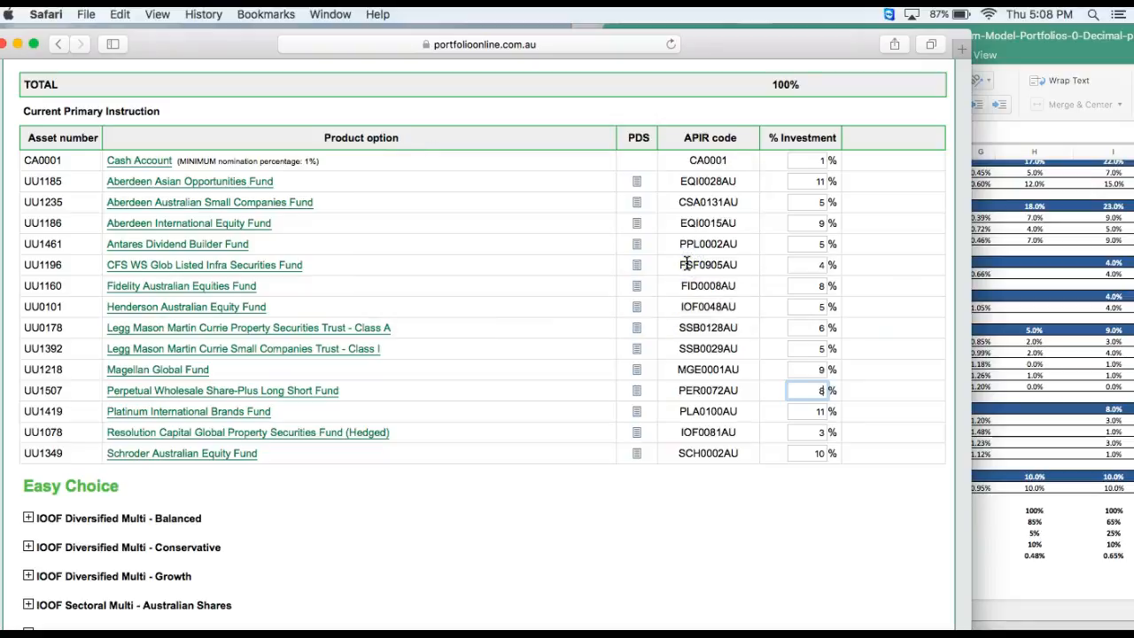
pyautogui.write('11')
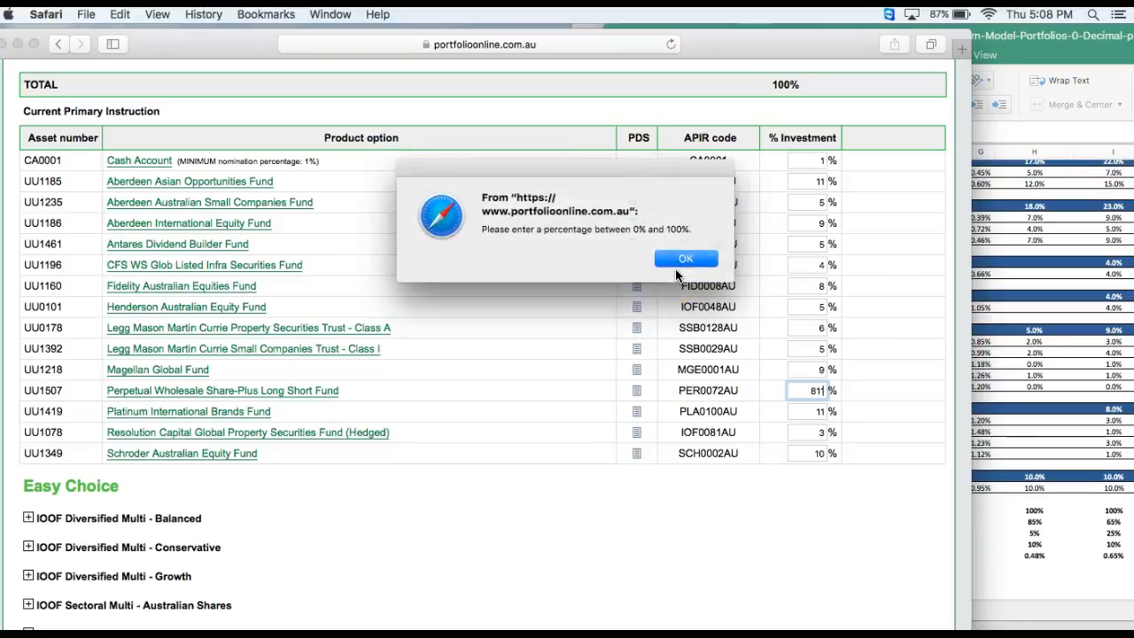
pyautogui.click(670, 258)
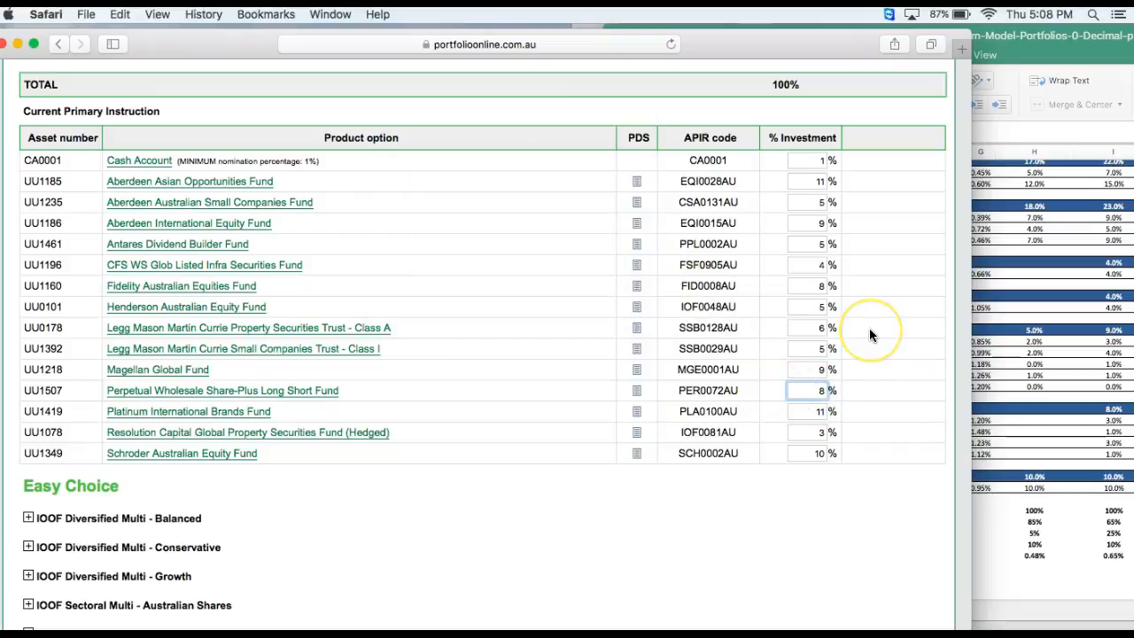
pyautogui.write('19')
pyautogui.click(708, 265)
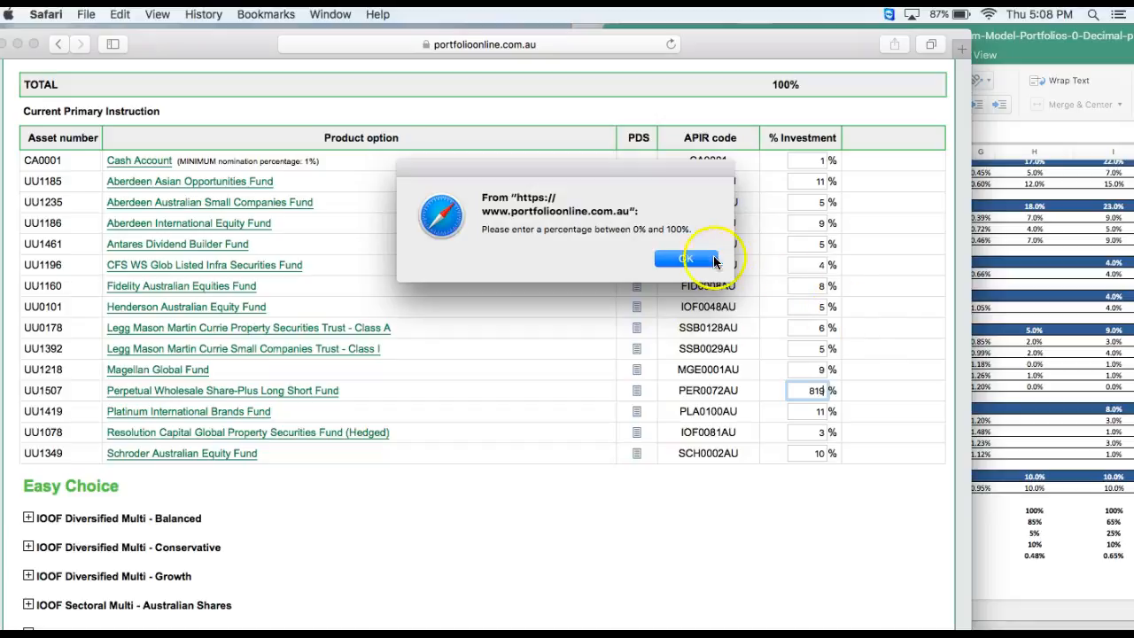
# Set the Perpetual Wholesale Share-Plus Long Short Fund's investment percentage to 19% in the current primary instruction
pyautogui.click(821, 370)
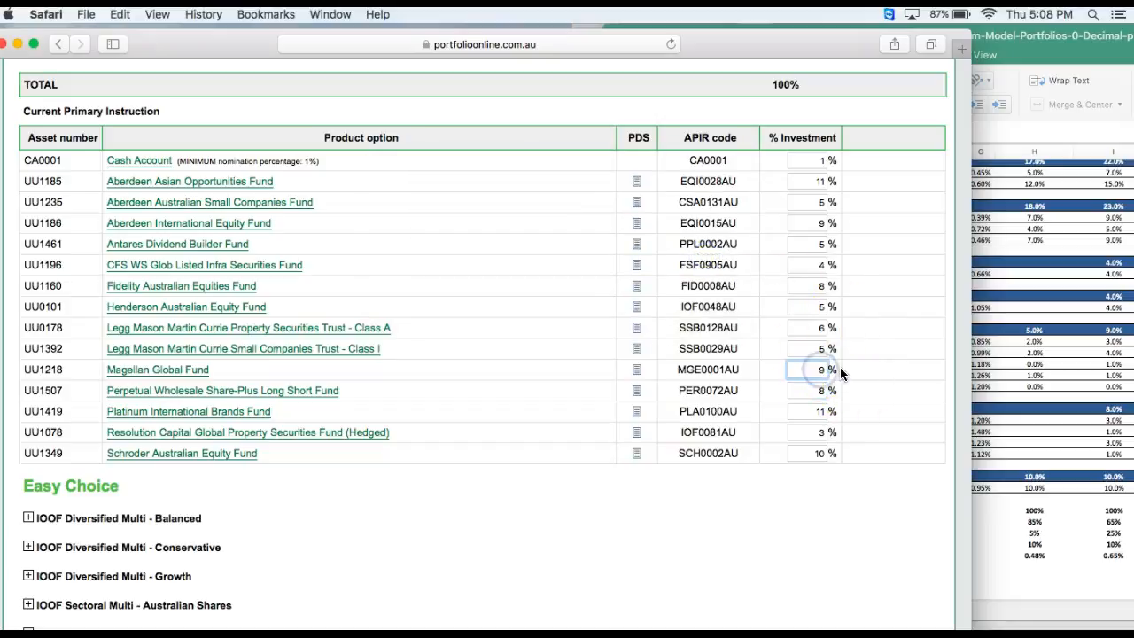
pyautogui.write('19')
pyautogui.press('Tab')
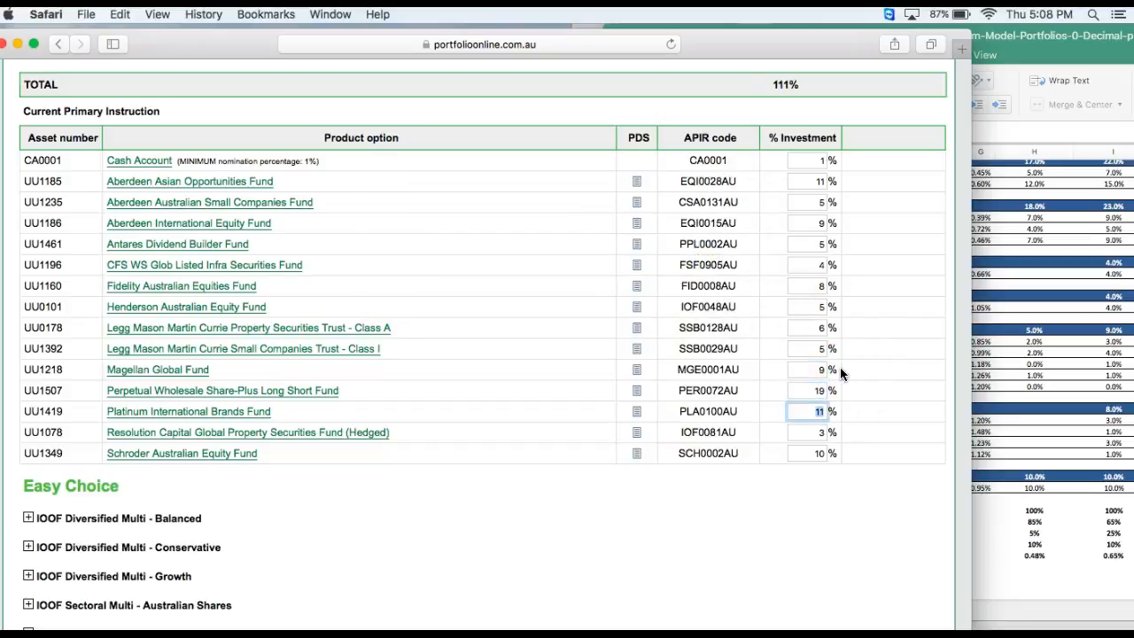
# Examine the current primary instruction's funds and percentages, along with the Easy Choice and Investor Choice option categories
pyautogui.scroll(-1, 745, 401)
pyautogui.scroll(2, 745, 402)
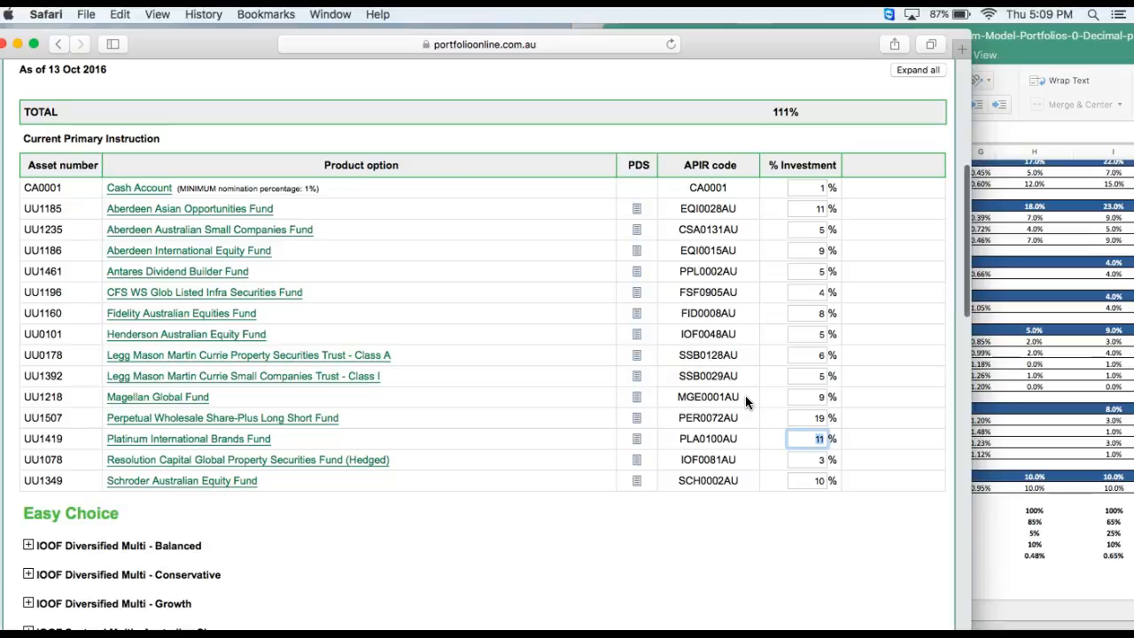
pyautogui.scroll(-15, 746, 403)
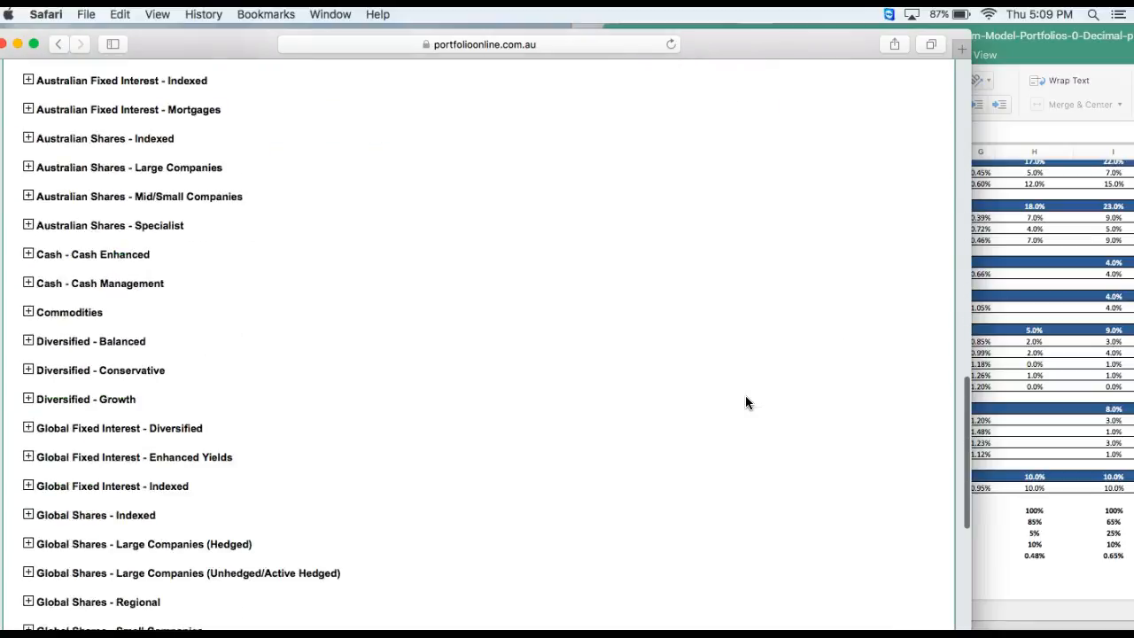
pyautogui.scroll(20, 745, 403)
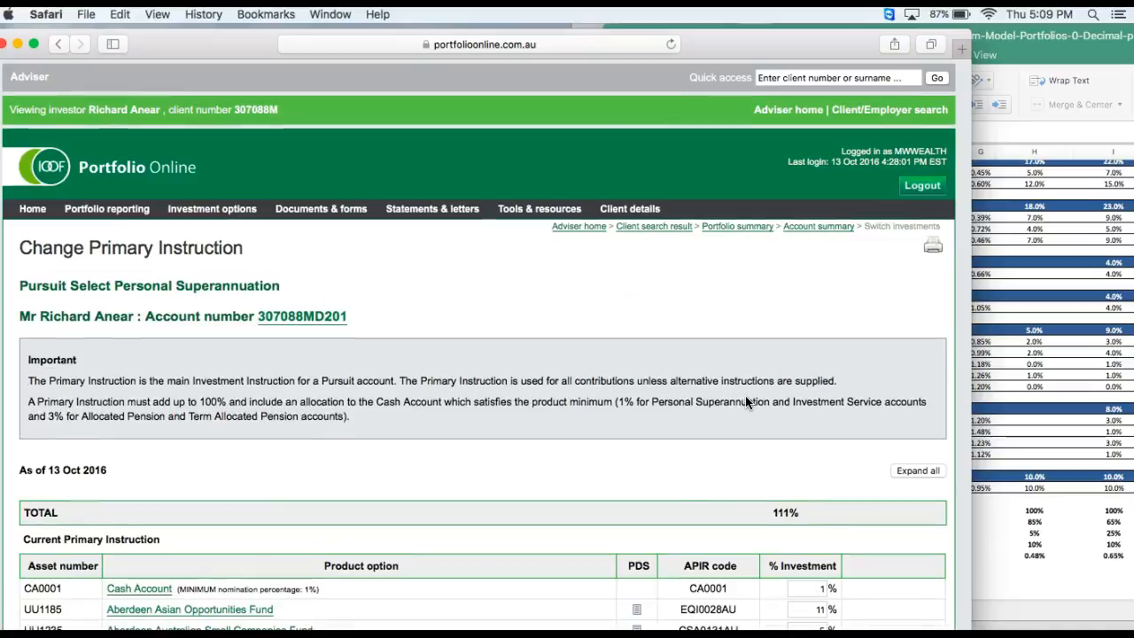
pyautogui.scroll(-5, 746, 399)
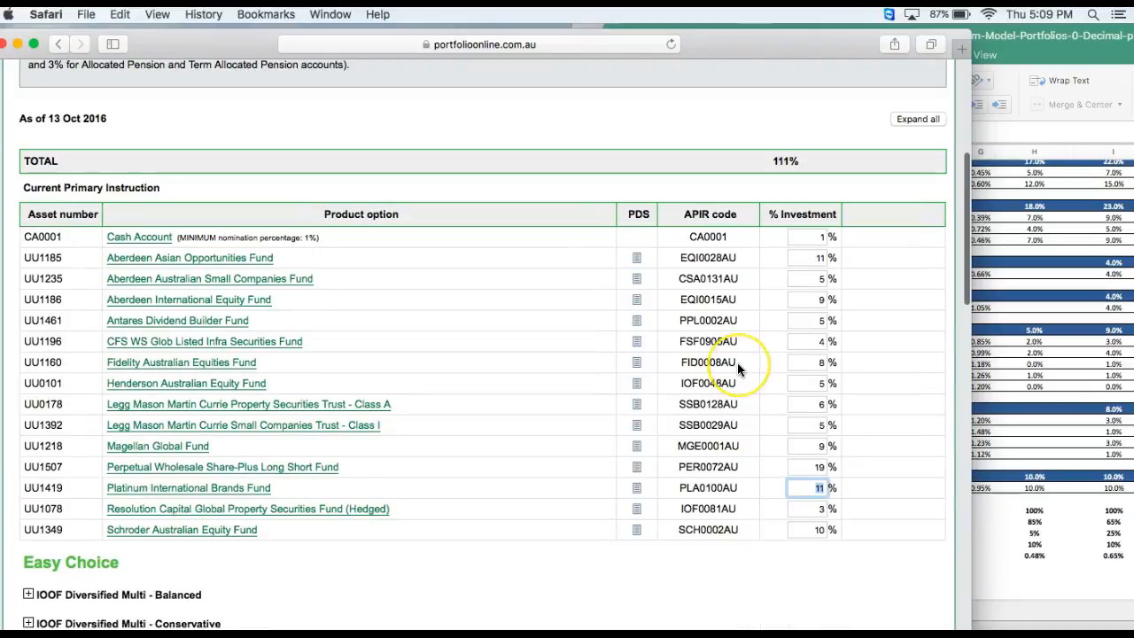
pyautogui.scroll(-3, 737, 365)
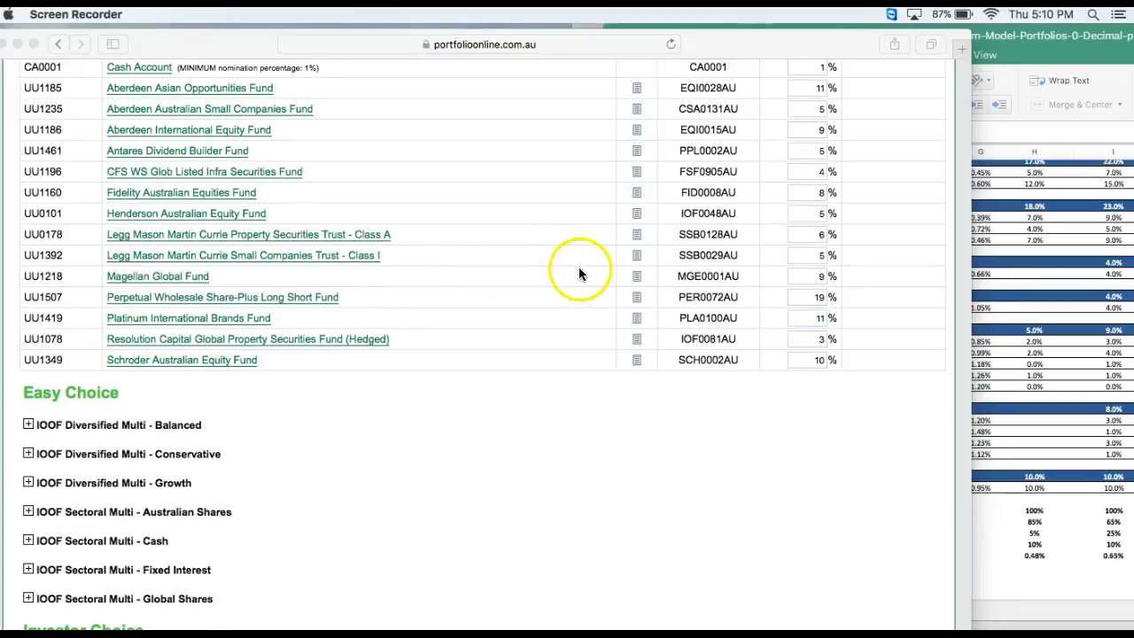
pyautogui.scroll(1, 579, 266)
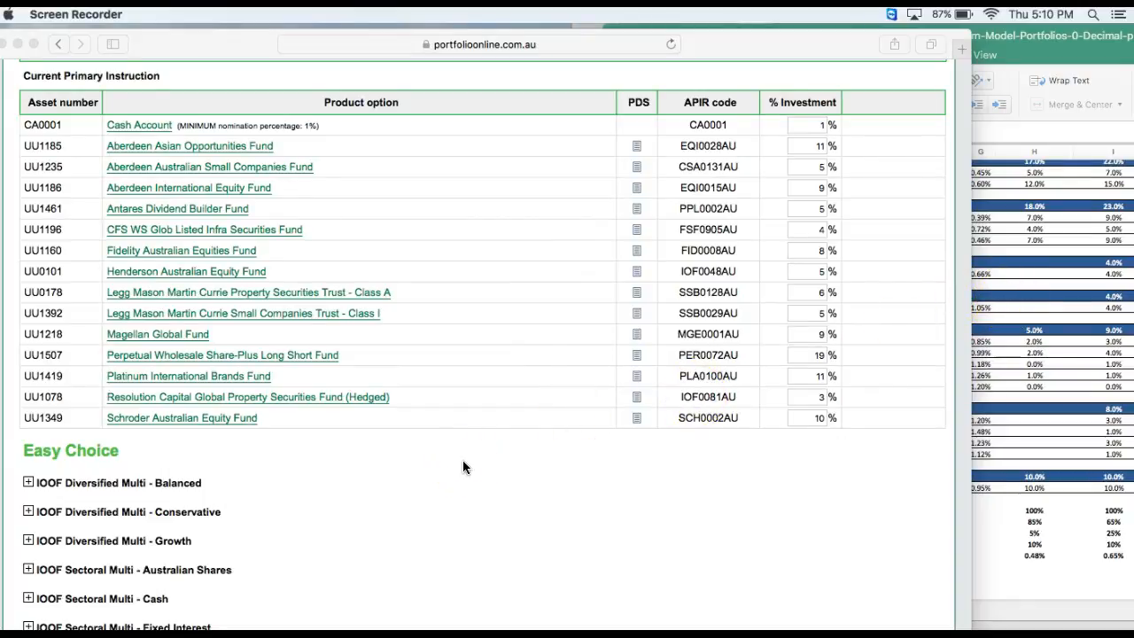
pyautogui.scroll(-1, 463, 467)
pyautogui.scroll(-10, 465, 456)
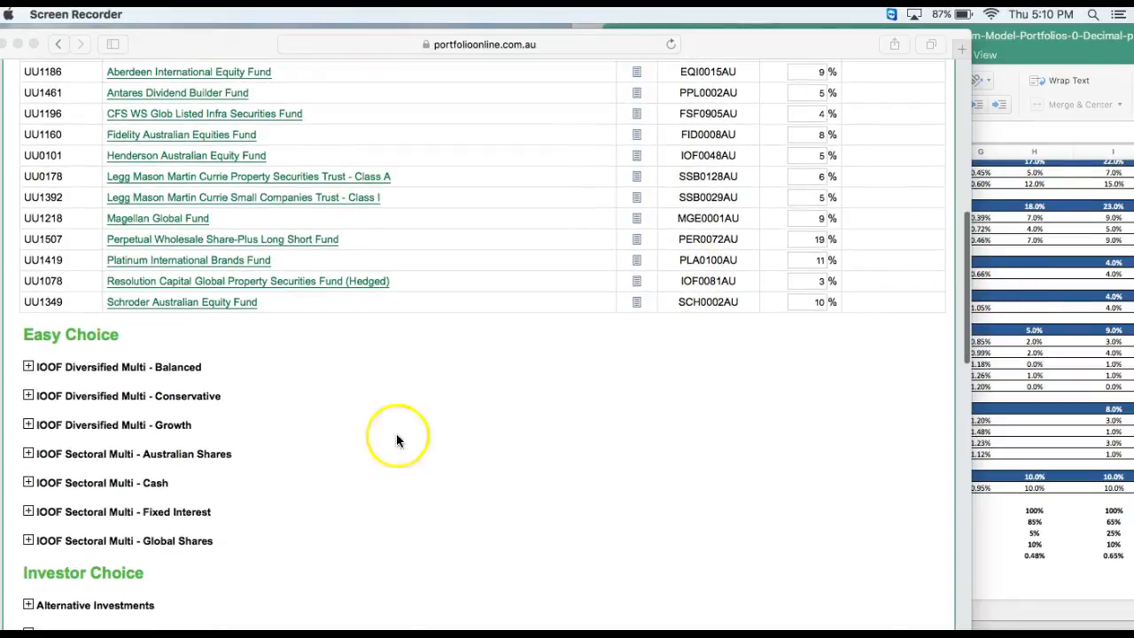
pyautogui.scroll(-4, 183, 401)
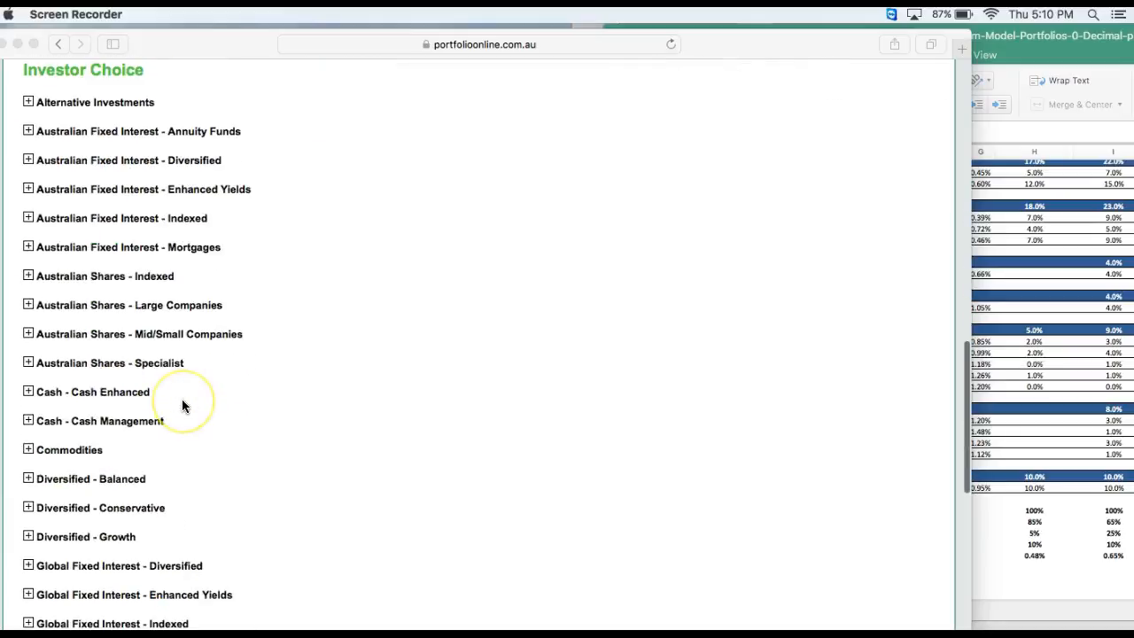
pyautogui.scroll(15, 421, 263)
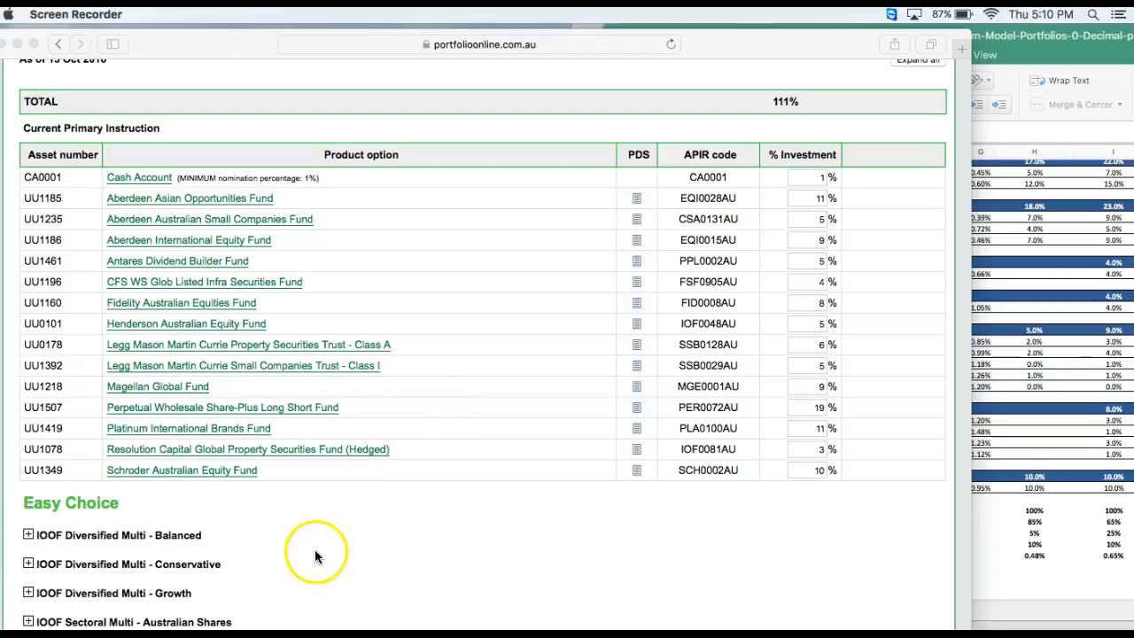
# Check the High growth model percentages in Excel and set the Aberdeen Australian Small Companies Fund's investment percentage to 3% in the primary instruction
pyautogui.click(1061, 306)
pyautogui.hscroll(-5, 922, 317)
pyautogui.scroll(2, 922, 316)
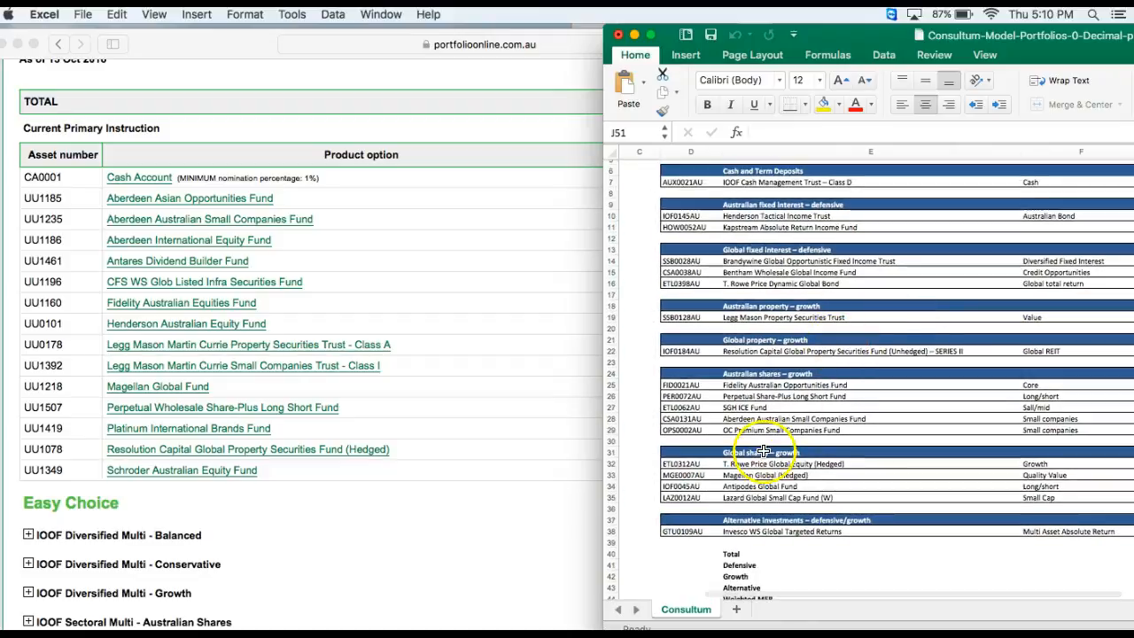
pyautogui.hscroll(2, 919, 425)
pyautogui.hscroll(10, 919, 425)
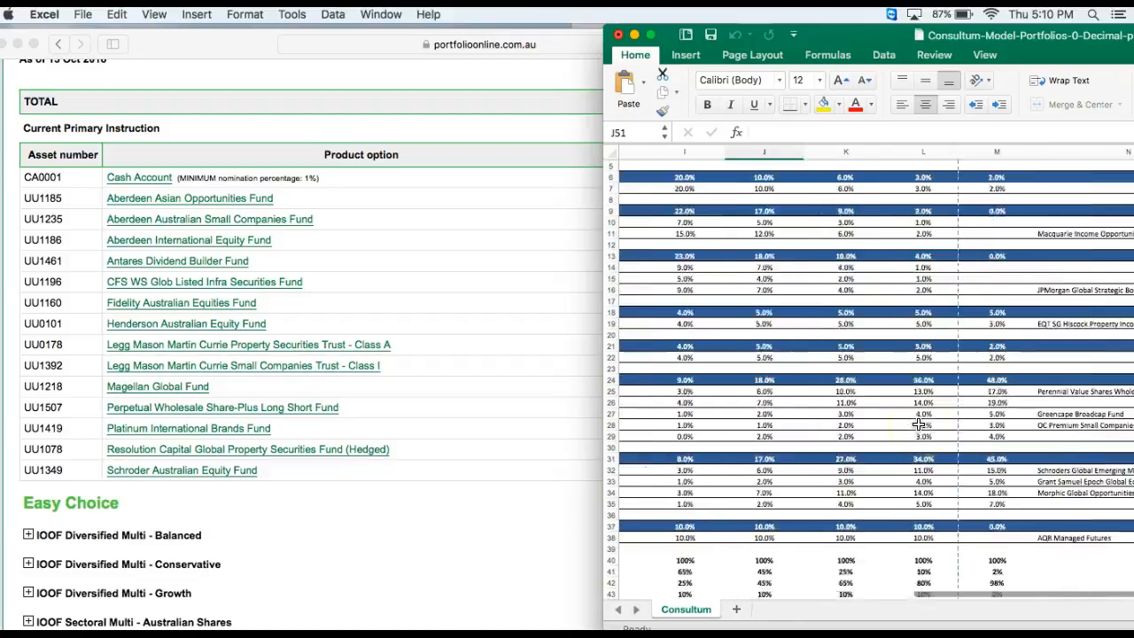
pyautogui.click(561, 412)
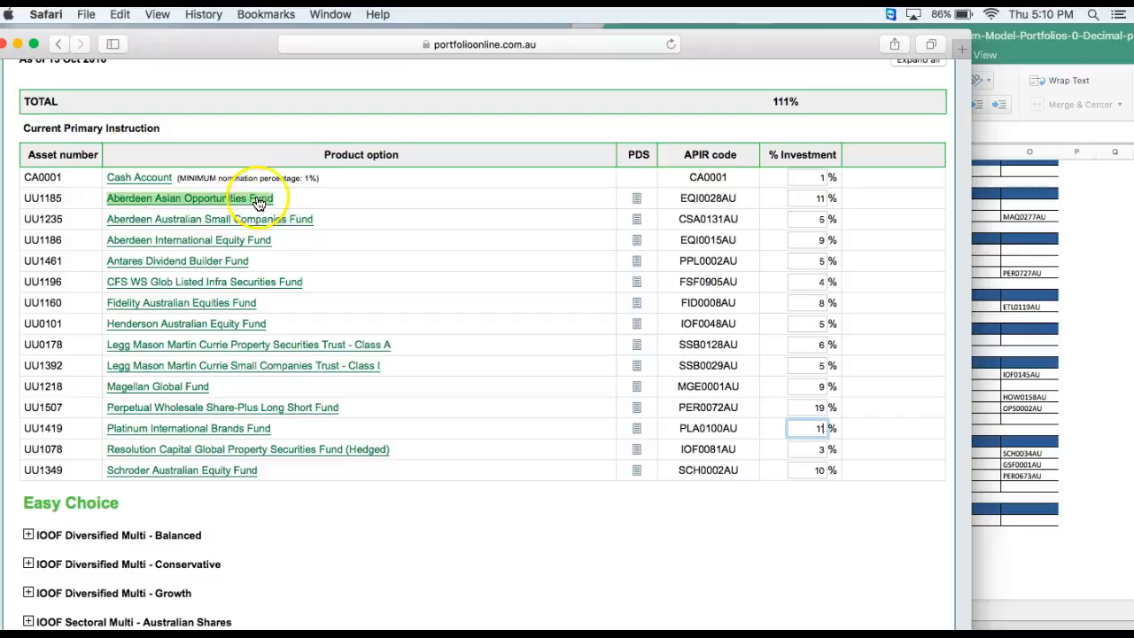
pyautogui.click(820, 198)
pyautogui.press('Tab')
pyautogui.write('3')
pyautogui.press('Tab')
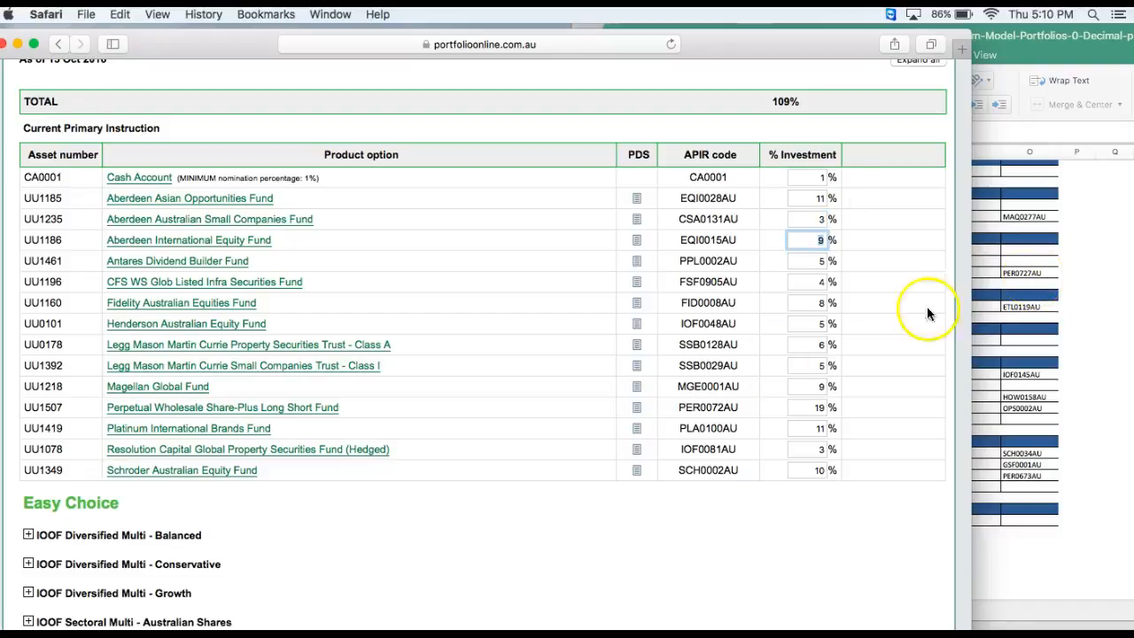
# Check the global property allocation in the Excel model and set the Resolution Capital Global Property Securities Fund (Hedged) to 2% in the primary instruction
pyautogui.click(510, 452)
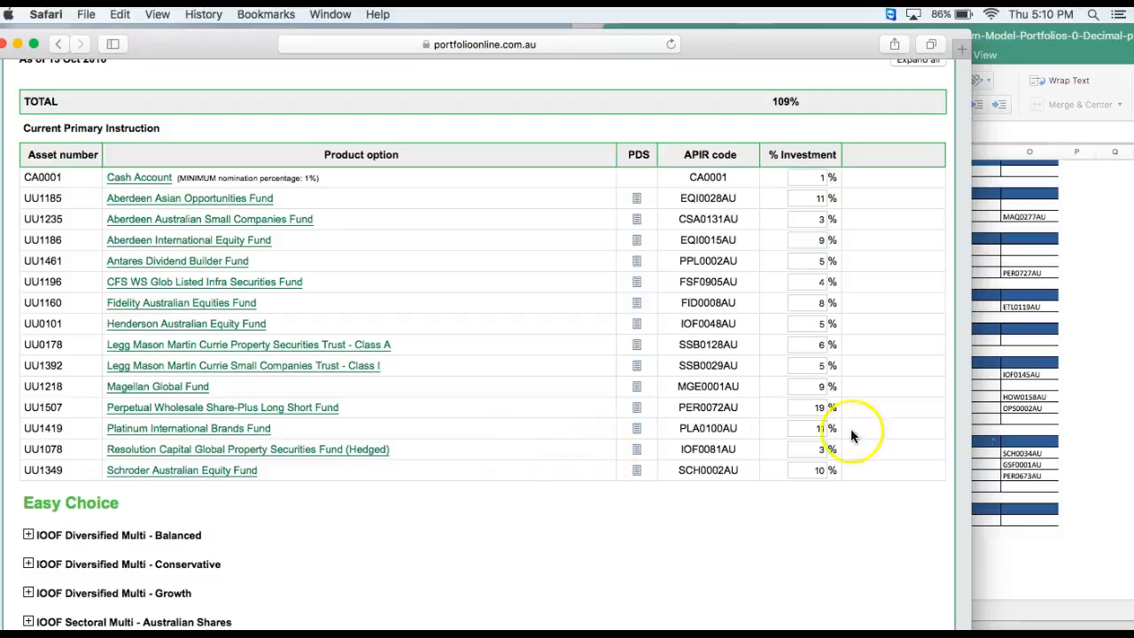
pyautogui.click(999, 433)
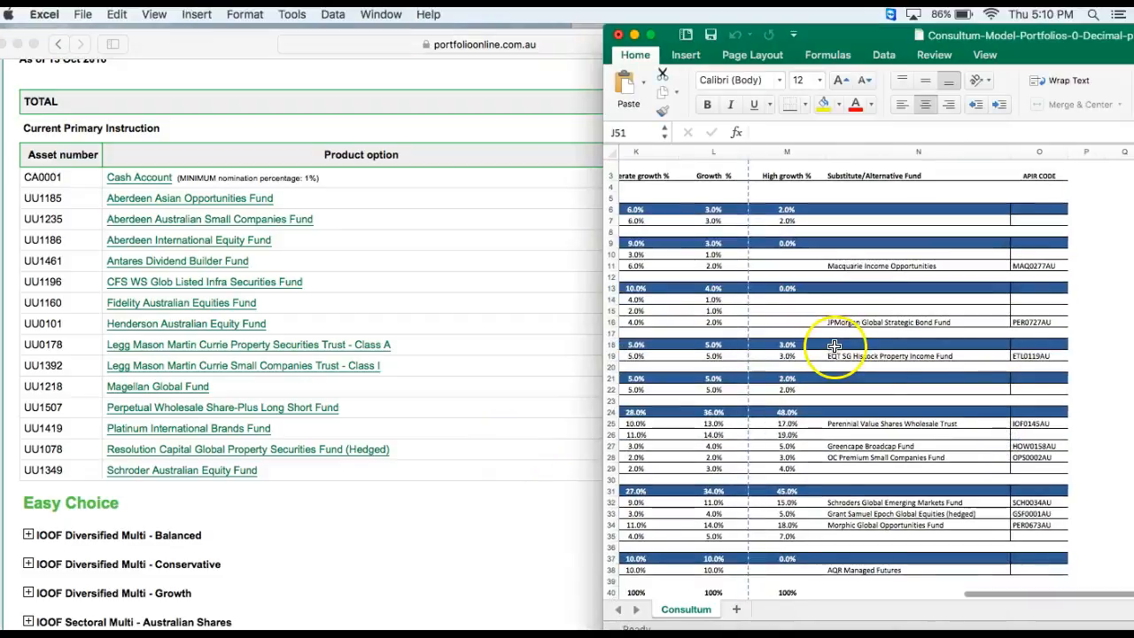
pyautogui.hscroll(-5, 834, 346)
pyautogui.hscroll(-5, 834, 346)
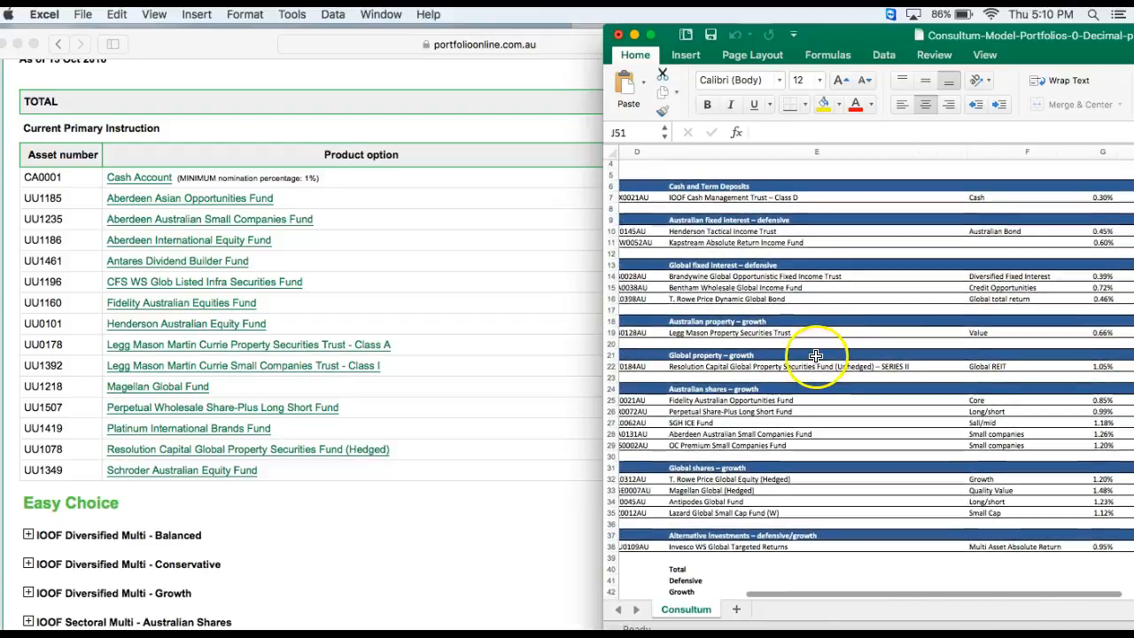
pyautogui.click(415, 382)
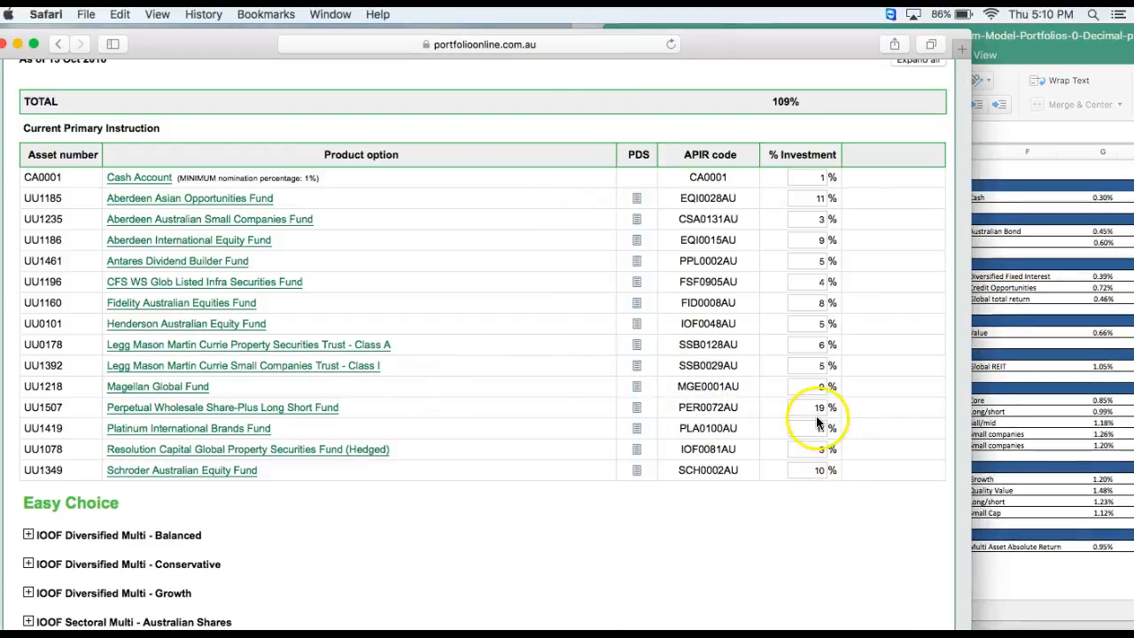
pyautogui.click(820, 428)
pyautogui.press('Tab')
pyautogui.write('2')
pyautogui.press('Tab')
# Review the cash allocation in the Excel model and return to the portfolio's primary instruction
pyautogui.click(1122, 408)
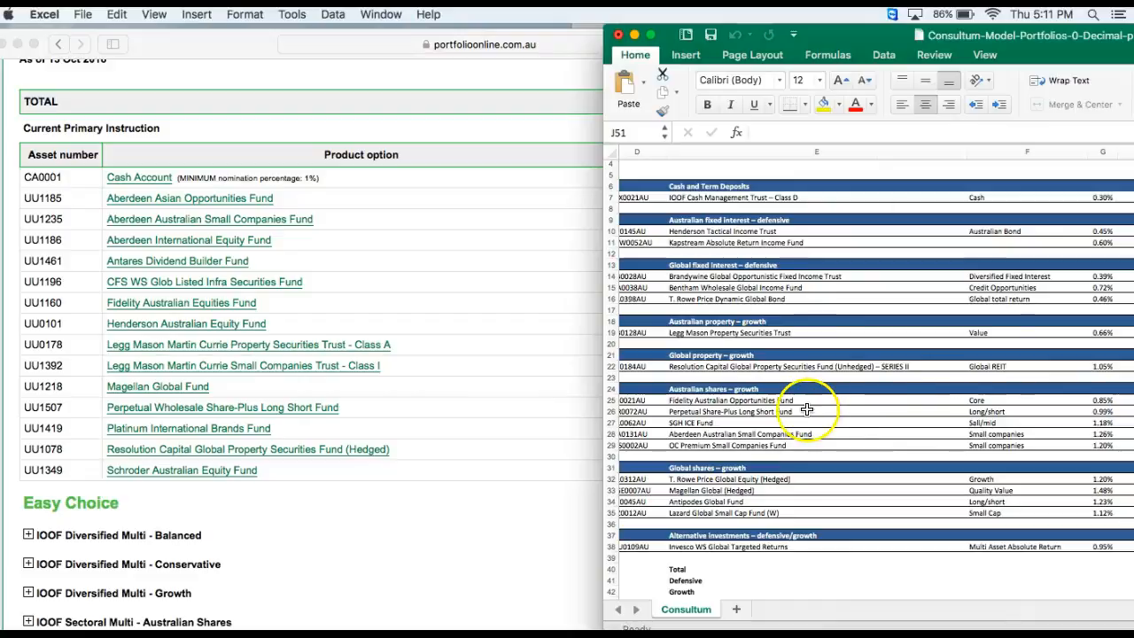
pyautogui.click(420, 492)
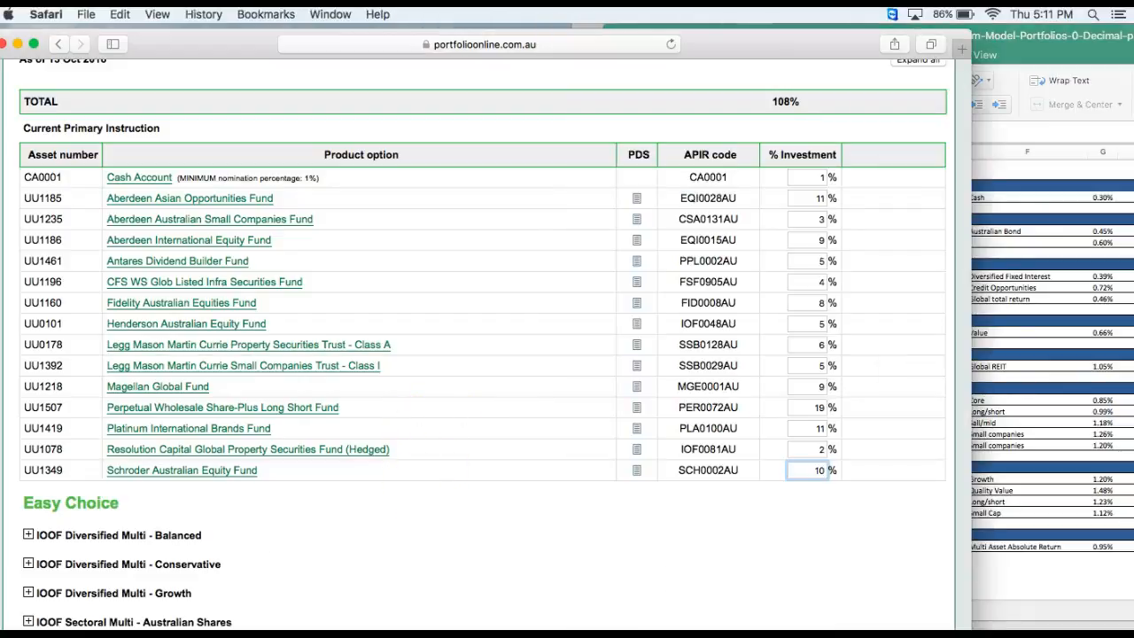
pyautogui.scroll(-2, 576, 319)
pyautogui.click(1038, 239)
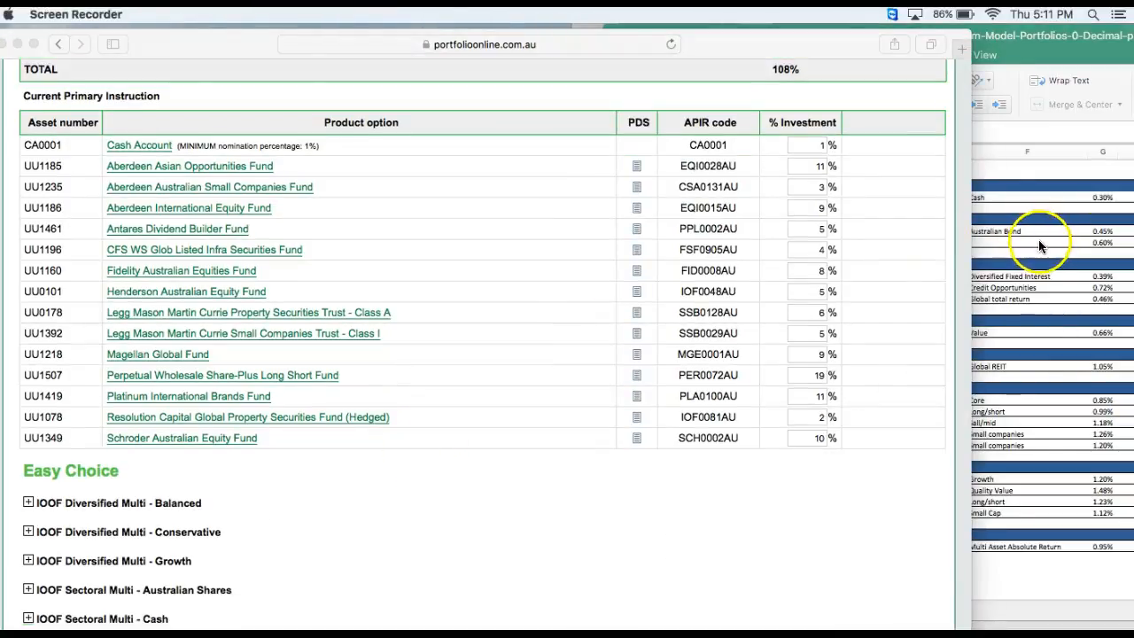
pyautogui.click(969, 306)
pyautogui.hscroll(5, 969, 306)
pyautogui.scroll(3, 970, 305)
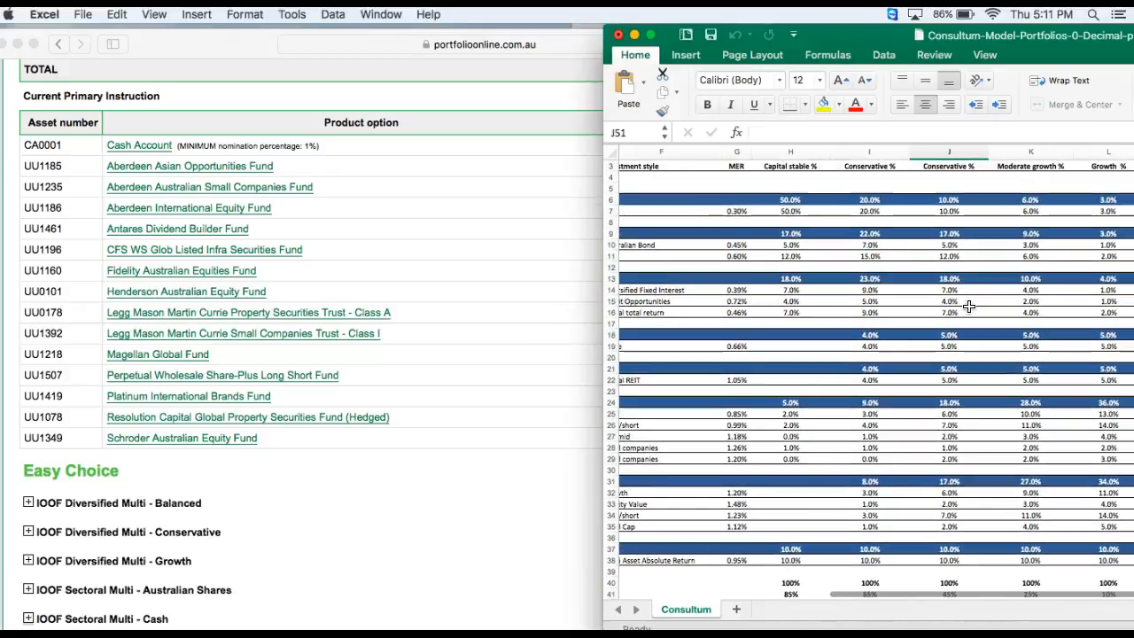
pyautogui.hscroll(-6, 970, 306)
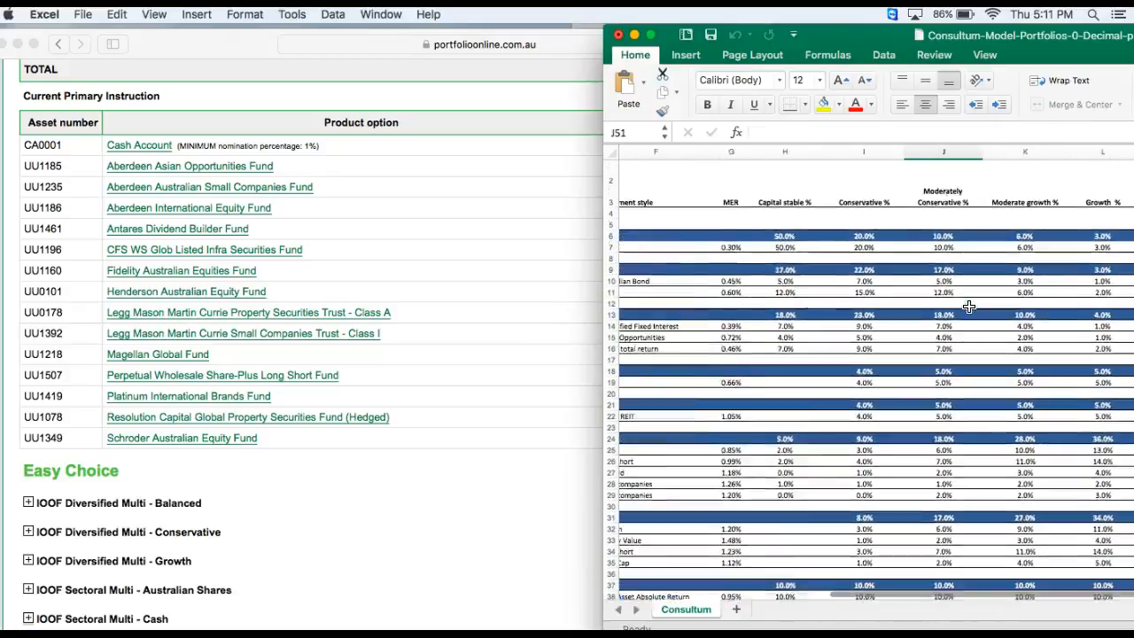
pyautogui.scroll(1, 970, 306)
pyautogui.click(523, 326)
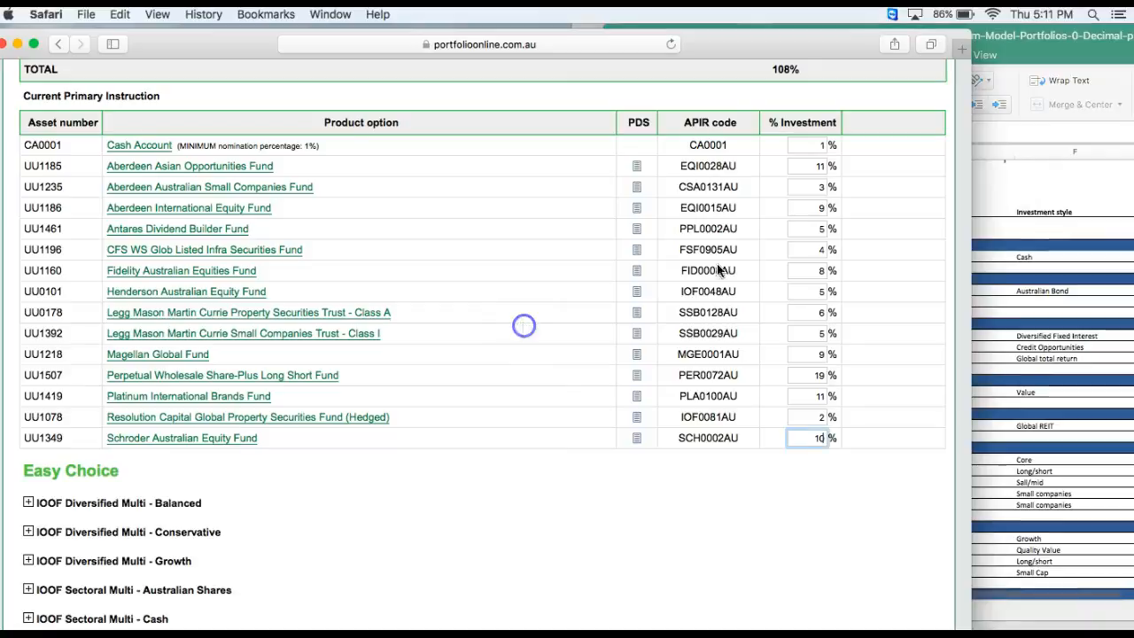
# Try to set the Cash Account's investment percentage to 2%
pyautogui.click(822, 145)
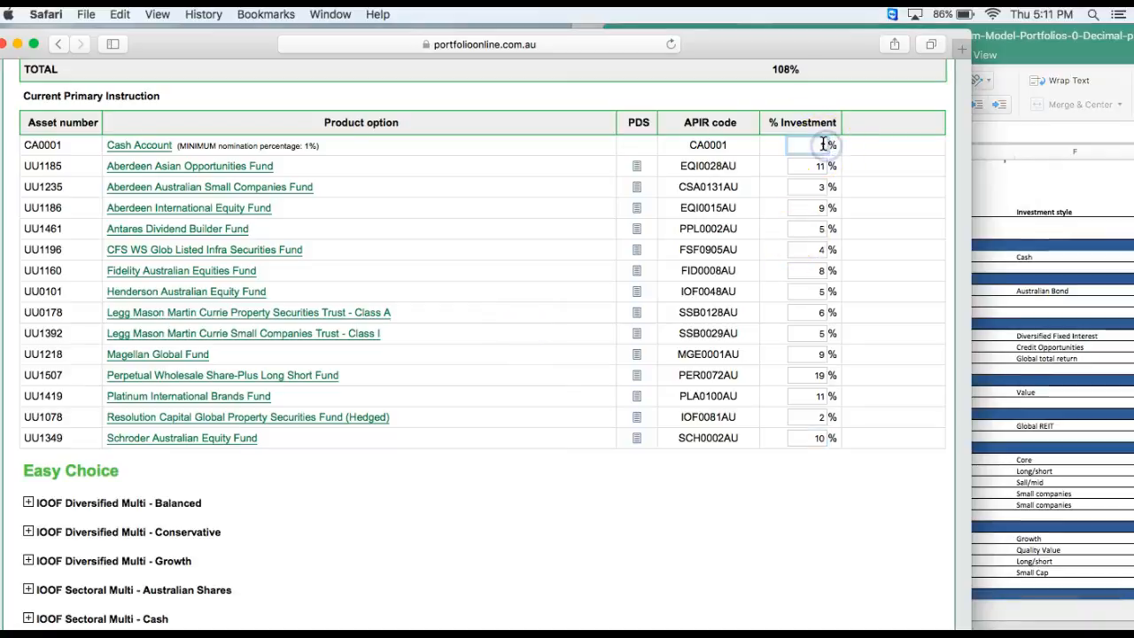
pyautogui.write('2')
pyautogui.press('Tab')
pyautogui.click(818, 144)
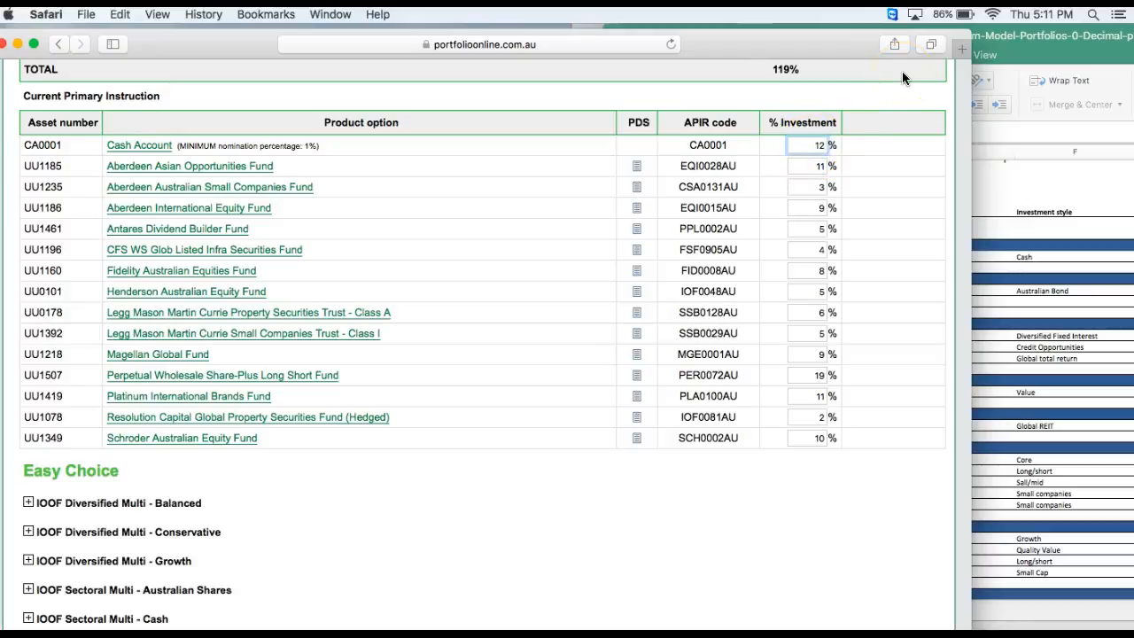
pyautogui.write('2')
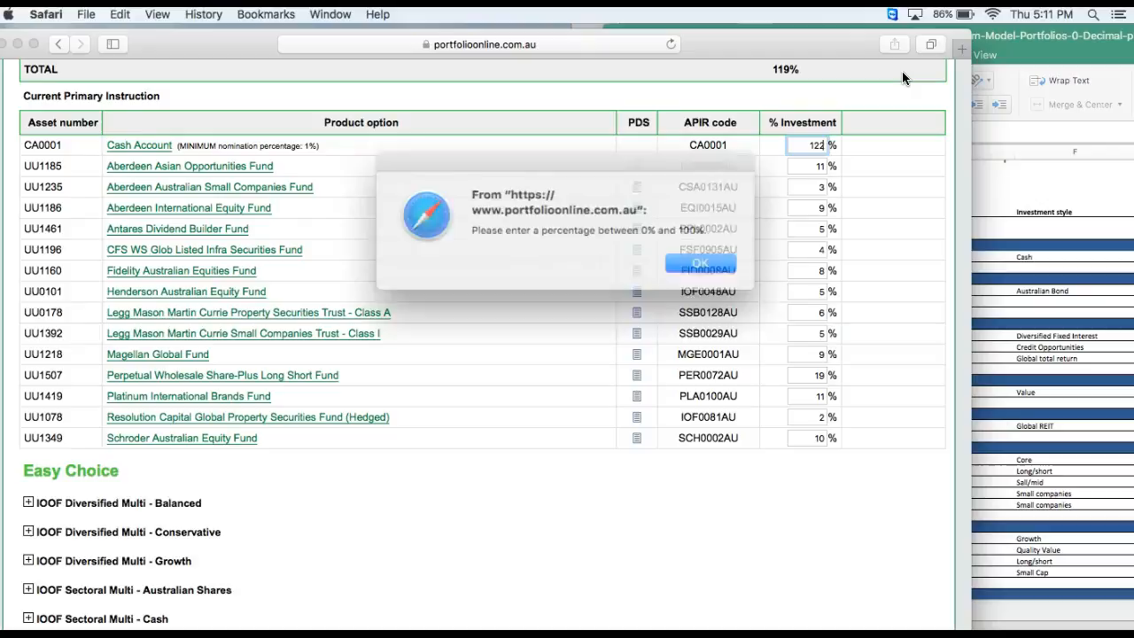
pyautogui.click(686, 258)
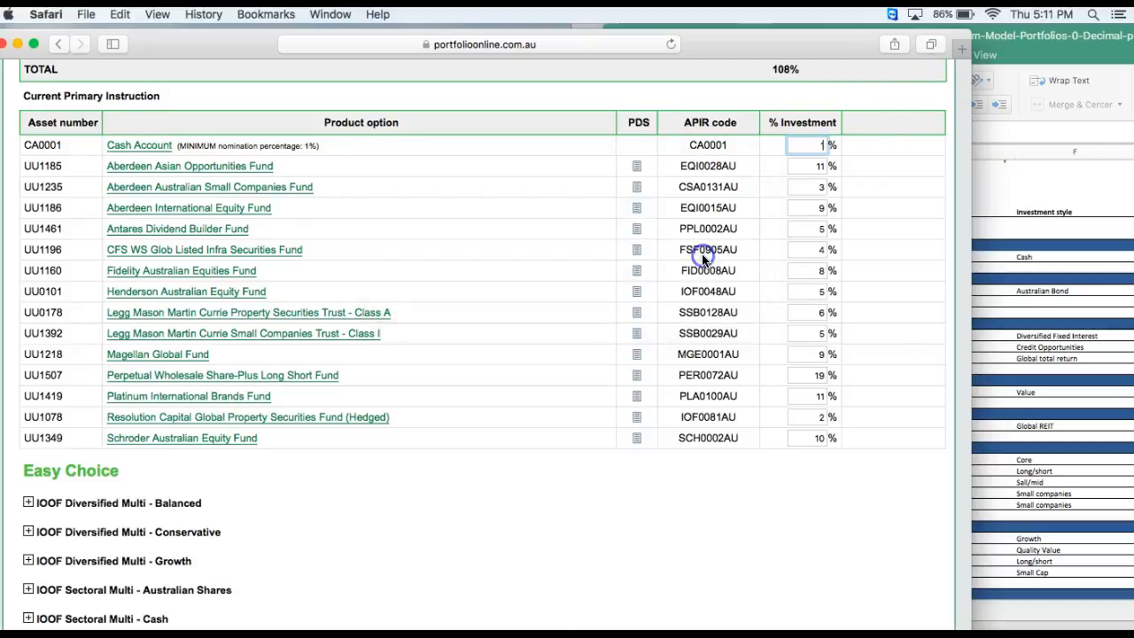
pyautogui.click(825, 144)
pyautogui.write('2')
pyautogui.click(817, 144)
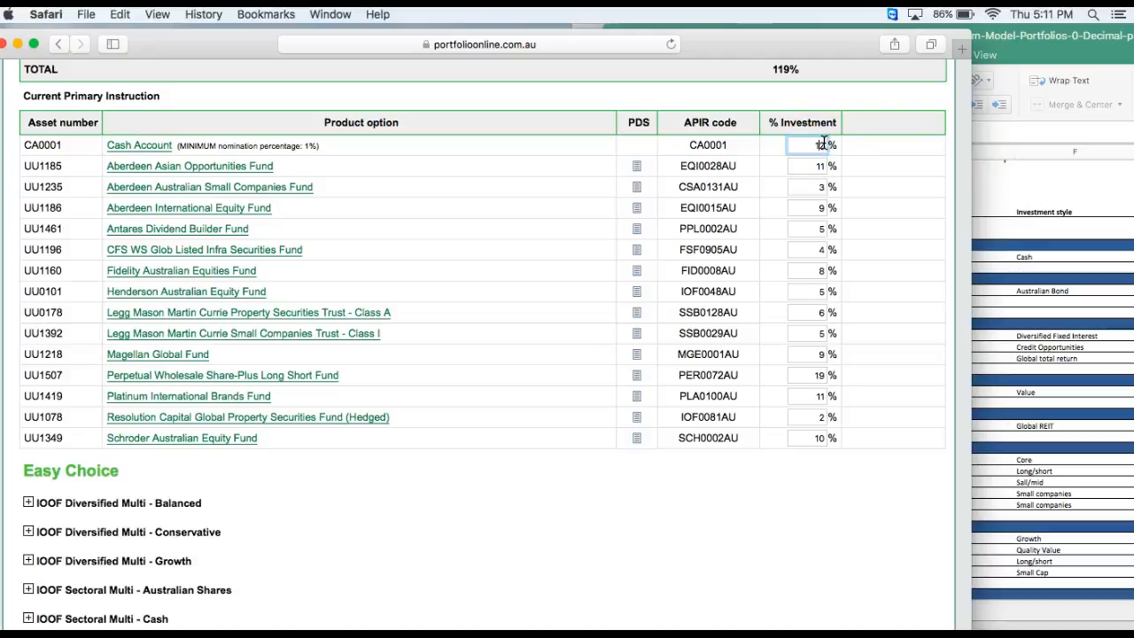
pyautogui.write('1')
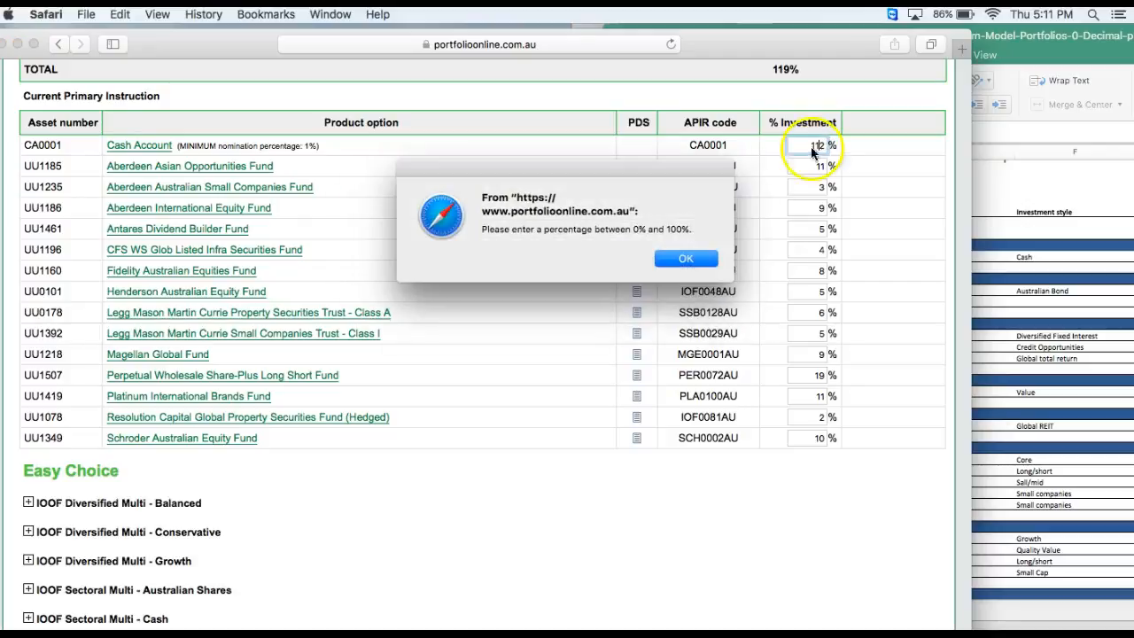
pyautogui.click(711, 254)
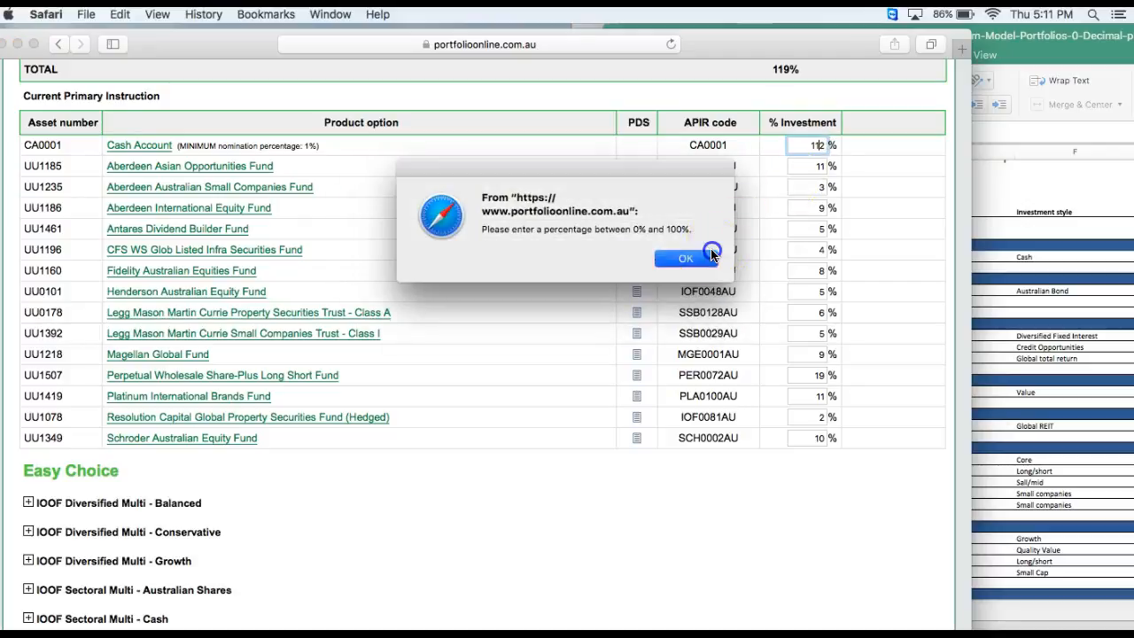
# Set the investment percentages of the Aberdeen Asian Opportunities Fund and the Aberdeen International Equity Fund to 0%
pyautogui.click(812, 190)
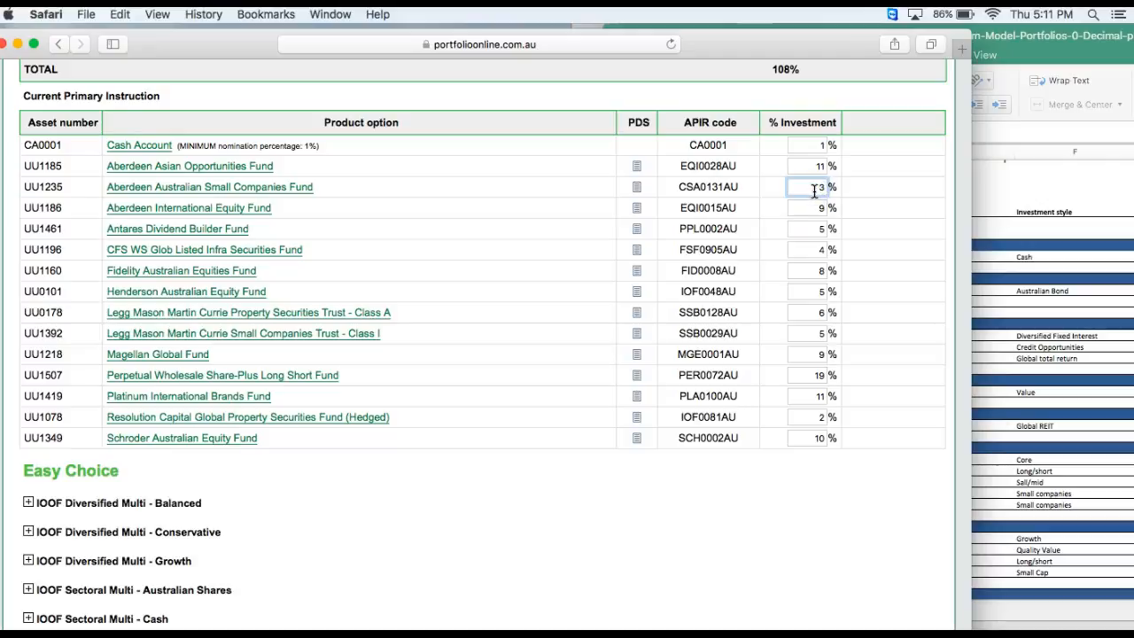
pyautogui.click(815, 165)
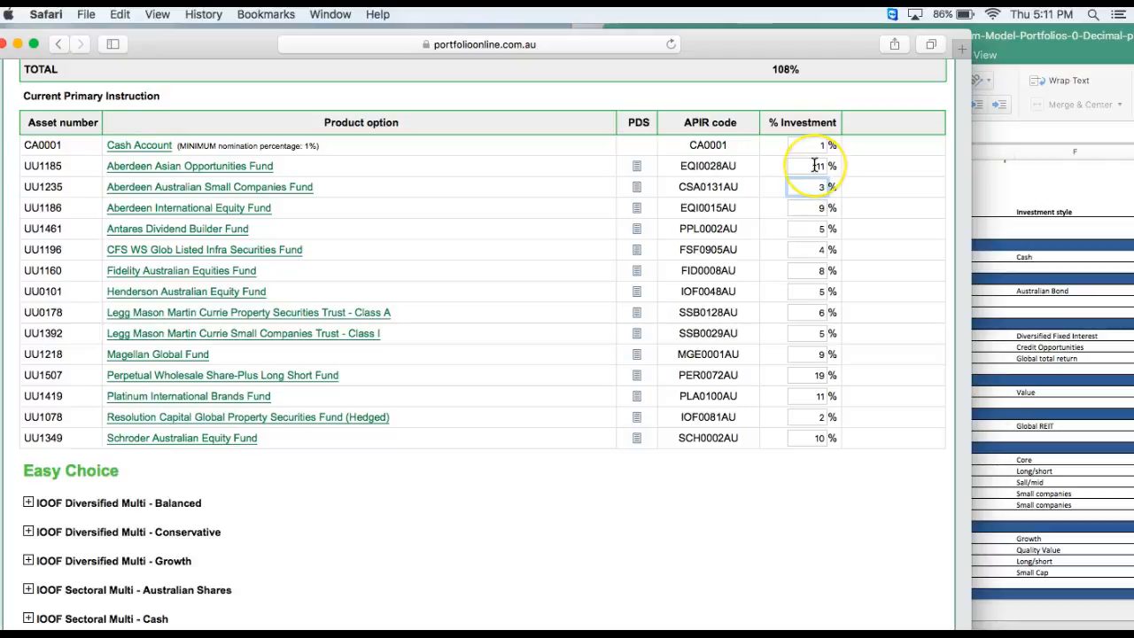
pyautogui.click(815, 166)
pyautogui.click(819, 146)
pyautogui.press('Tab')
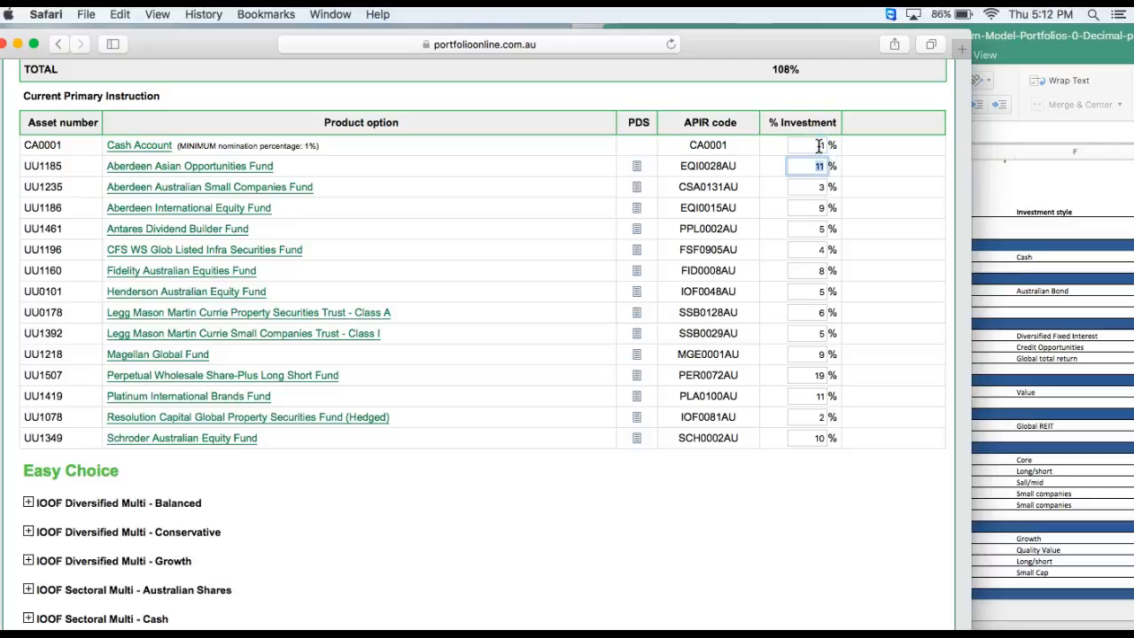
pyautogui.write('0')
pyautogui.press('Tab')
pyautogui.press('Tab')
pyautogui.write('0')
pyautogui.press('Tab')
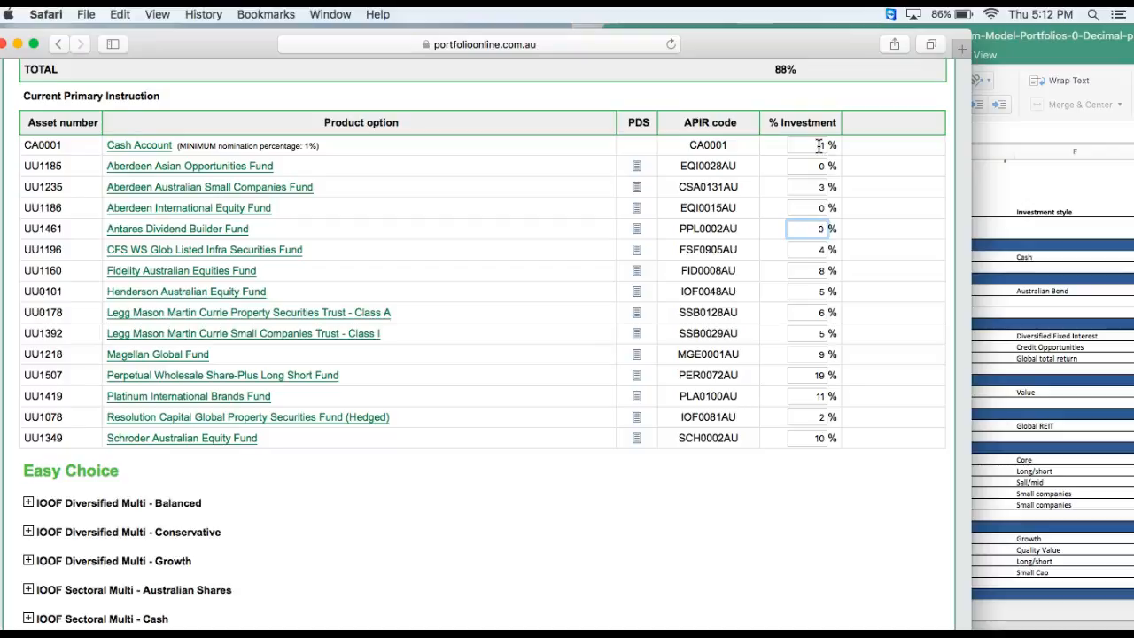
# Set the investment percentages of the Antares Dividend Builder Fund and the CFS WS Glob Listed Infra Securities Fund to 0%
pyautogui.write('0')
pyautogui.press('Tab')
pyautogui.write('0')
pyautogui.press('Tab')
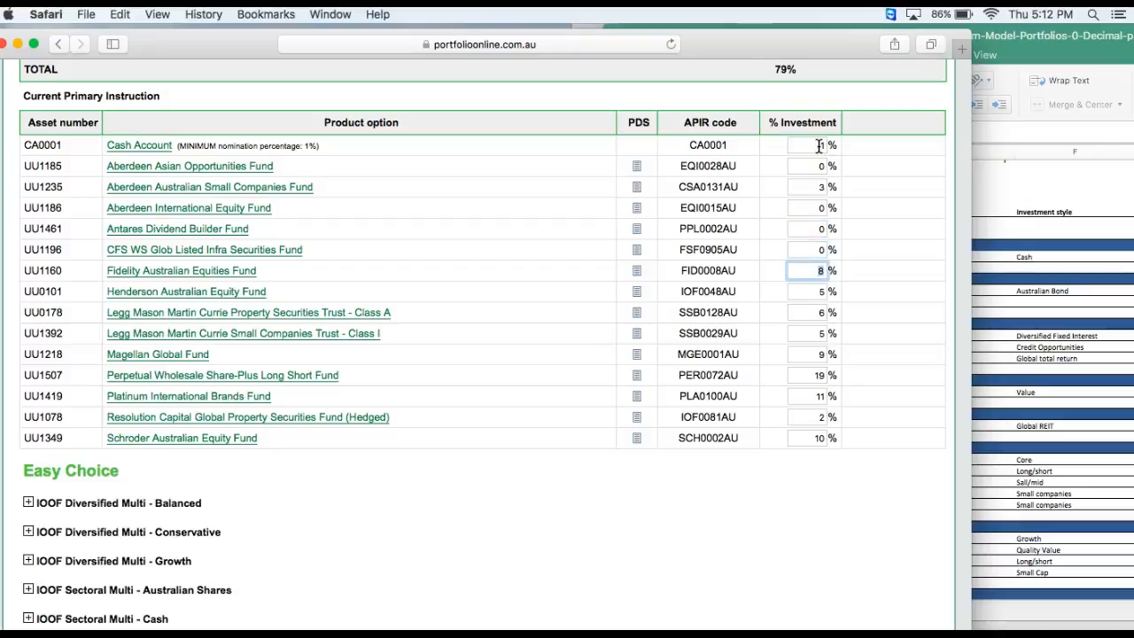
# Set the investment percentages of Fidelity Australian Equities, Henderson Australian Equity and Legg Mason Martin Currie Property Securities Trust - Class A to 0%
pyautogui.write('0')
pyautogui.press('Tab')
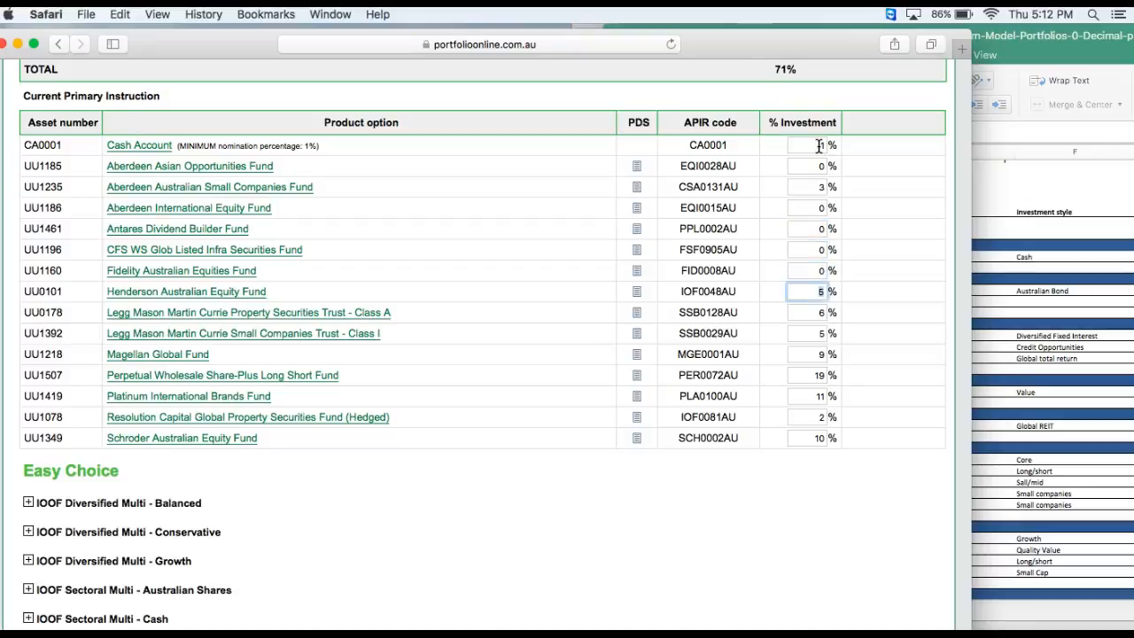
pyautogui.press('Tab')
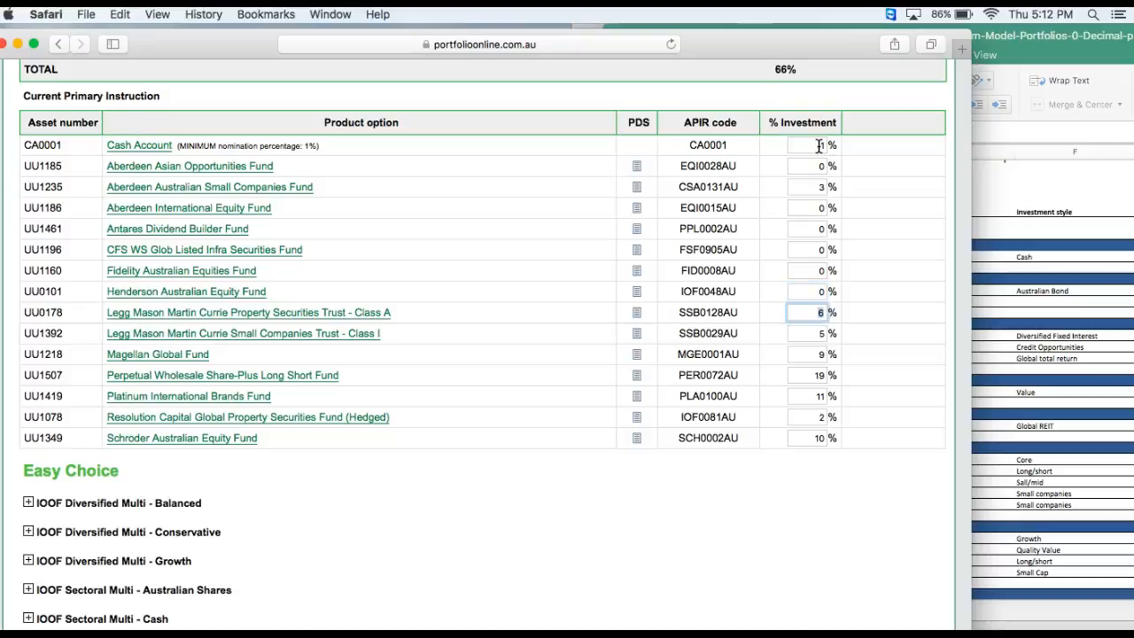
pyautogui.write('0')
pyautogui.press('Tab')
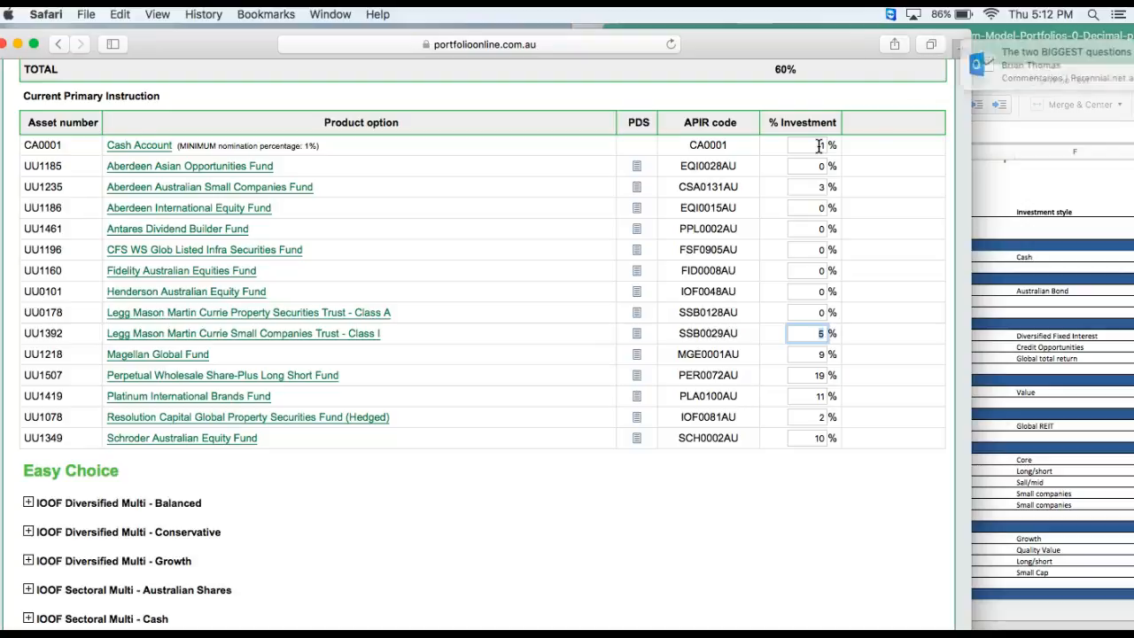
# Set the investment percentages of the Legg Mason Martin Currie Small Companies Trust - Class I and the Magellan Global Fund to 0%
pyautogui.write('0')
pyautogui.press('Tab')
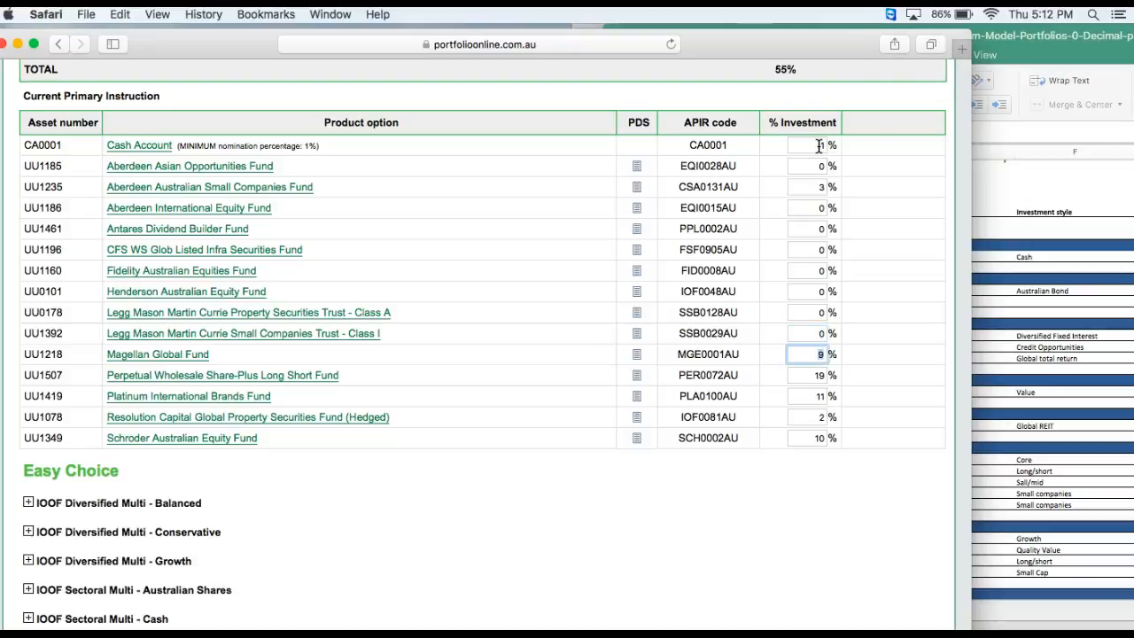
pyautogui.write('0')
pyautogui.press('Tab')
pyautogui.press('Tab')
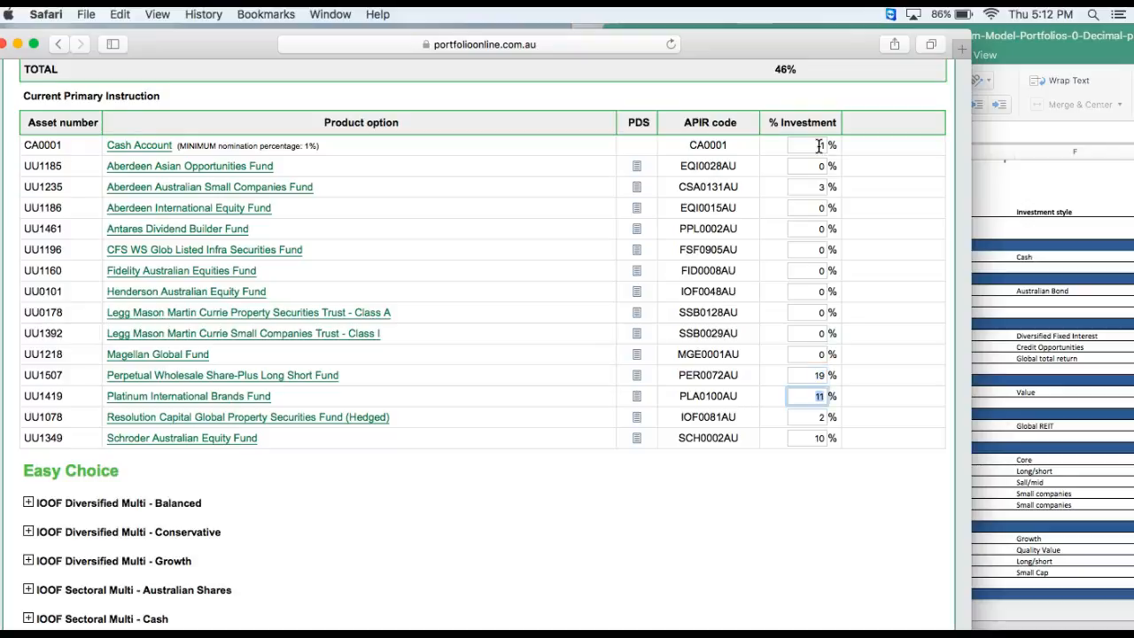
# Set the investment percentages of the Platinum International Brands Fund and the Schroder Australian Equity Fund to 0%
pyautogui.write('0')
pyautogui.press('Tab')
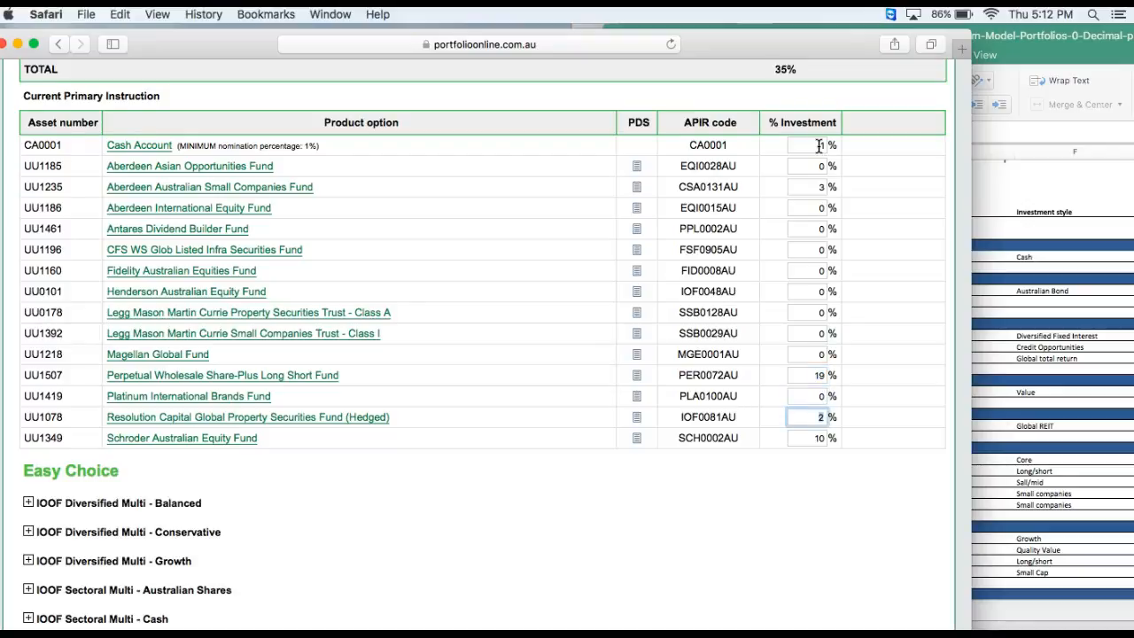
pyautogui.press('Tab')
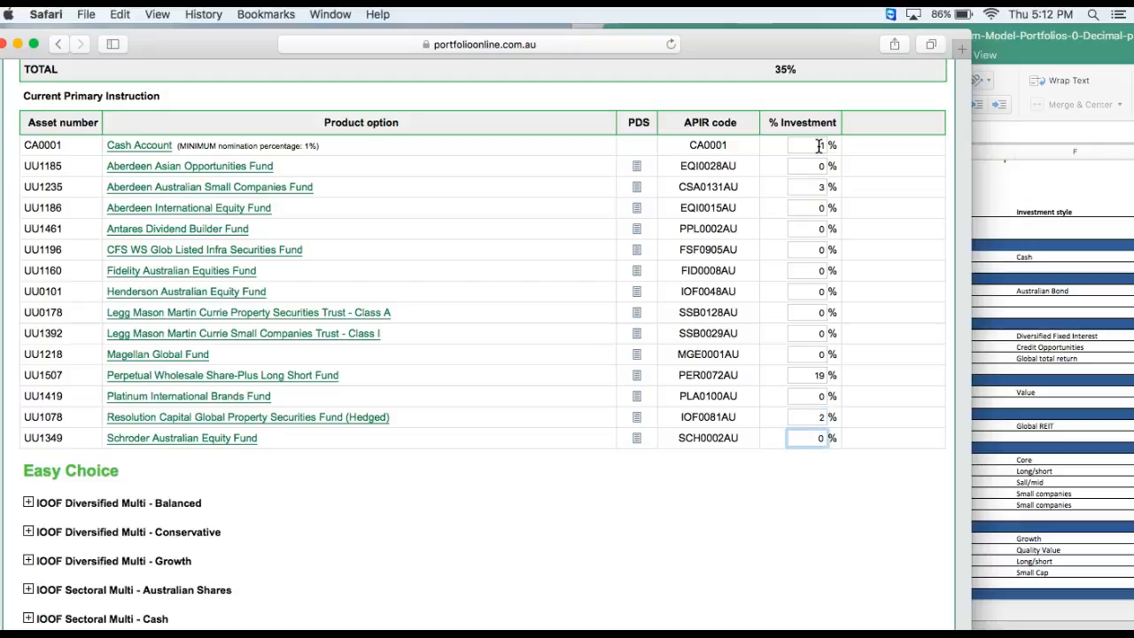
pyautogui.write('0')
pyautogui.press('Tab')
pyautogui.click(779, 240)
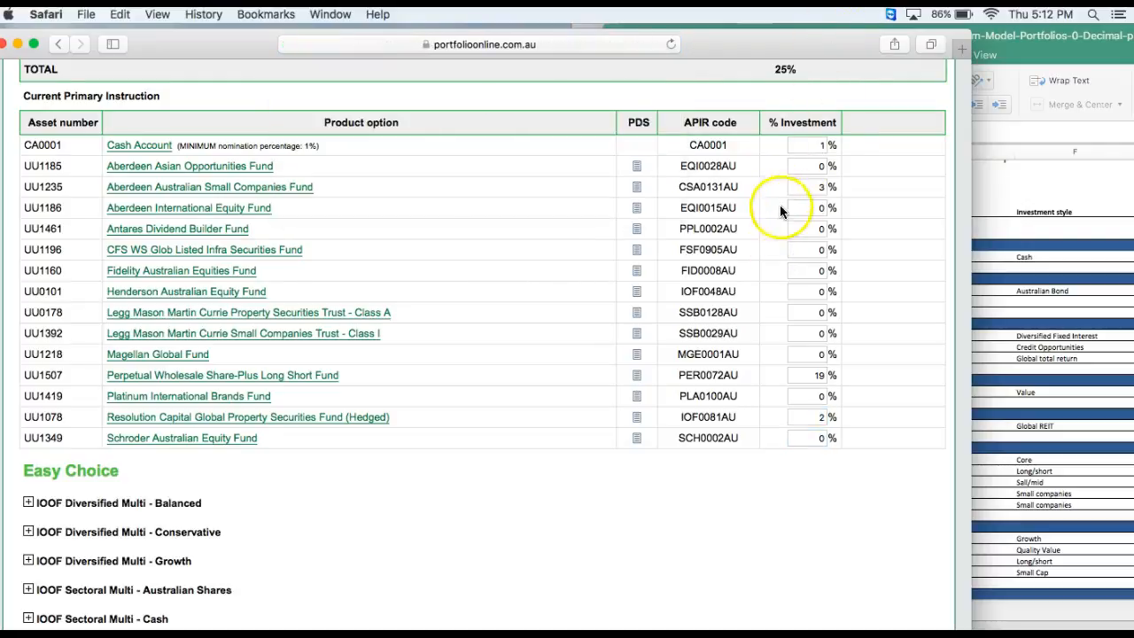
# Consult the High growth column in the Excel model and set the Legg Mason Martin Currie Property Securities Trust - Class A to 3%
pyautogui.scroll(-2, 785, 221)
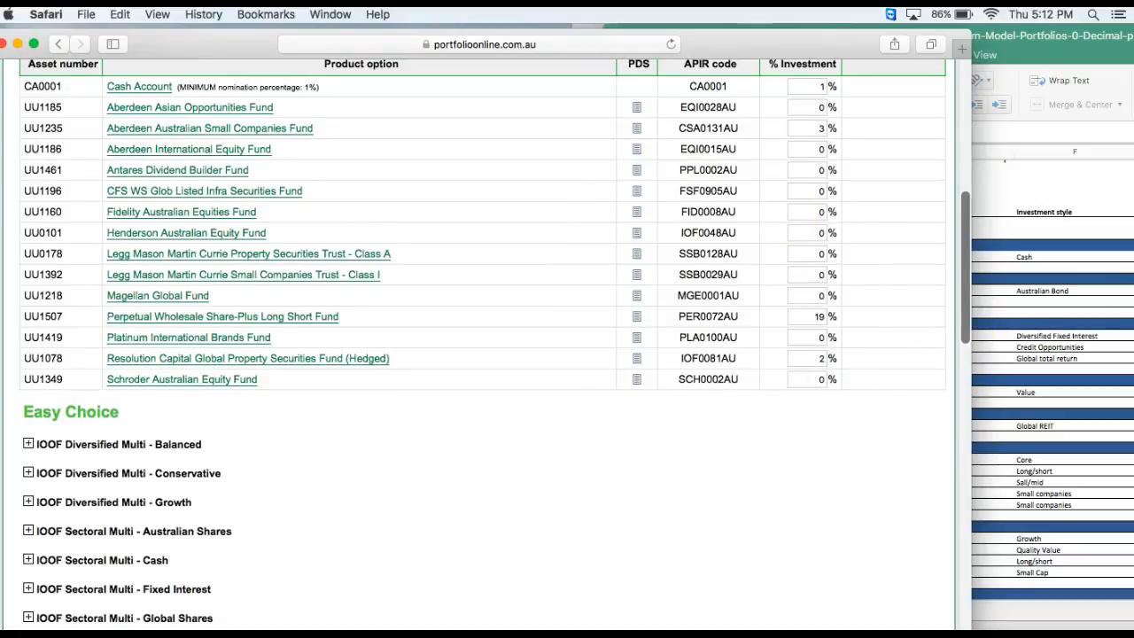
pyautogui.scroll(-1, 190, 595)
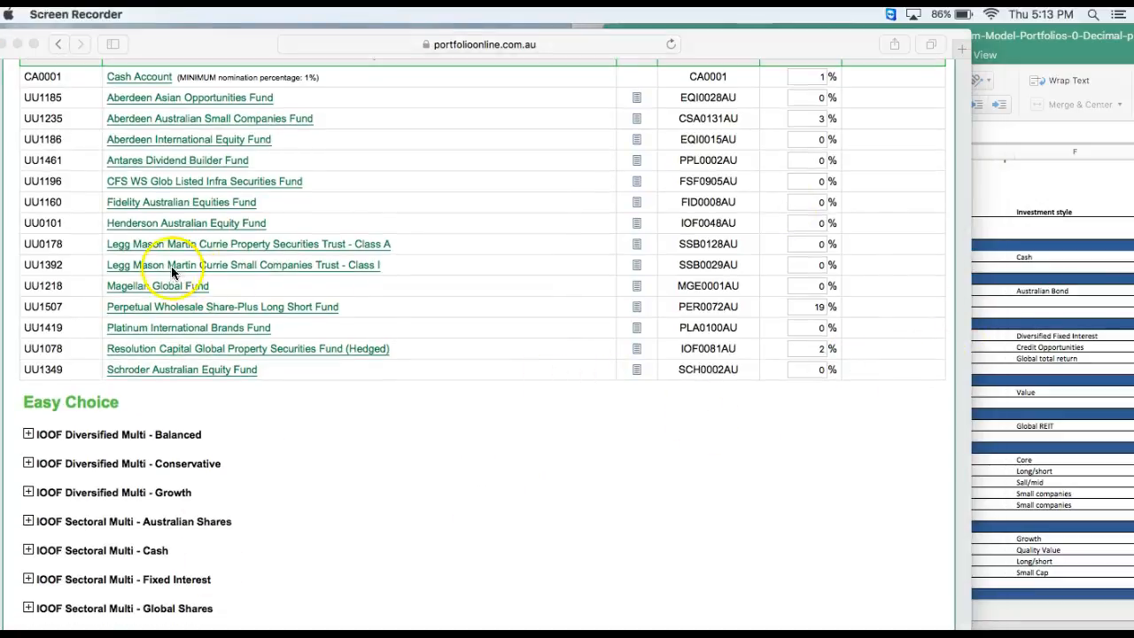
pyautogui.click(1092, 362)
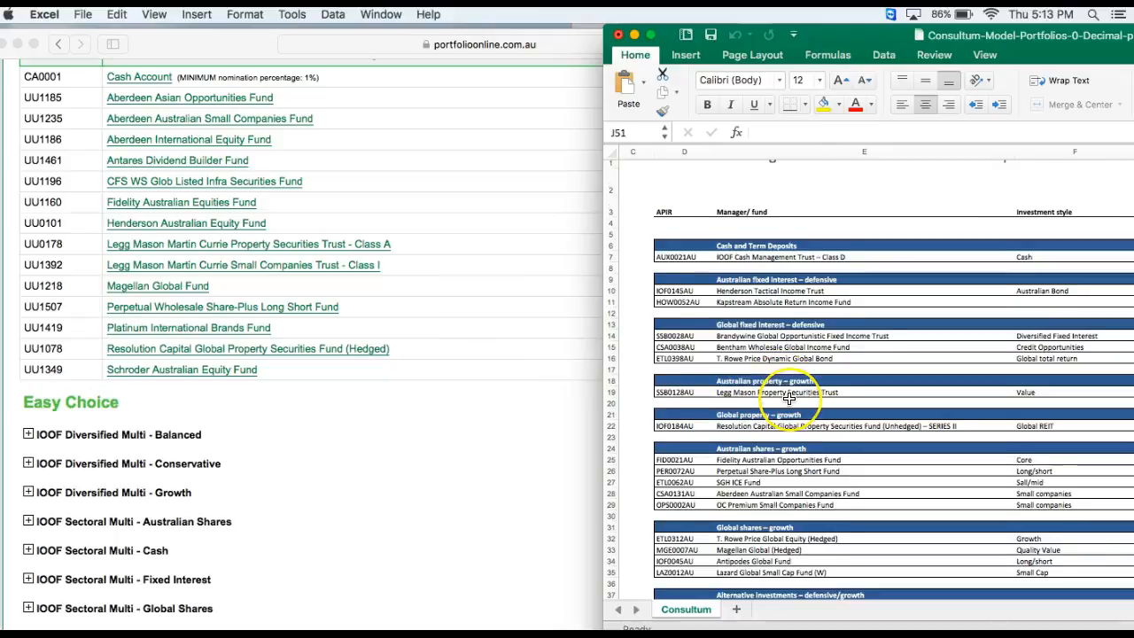
pyautogui.hscroll(10, 788, 399)
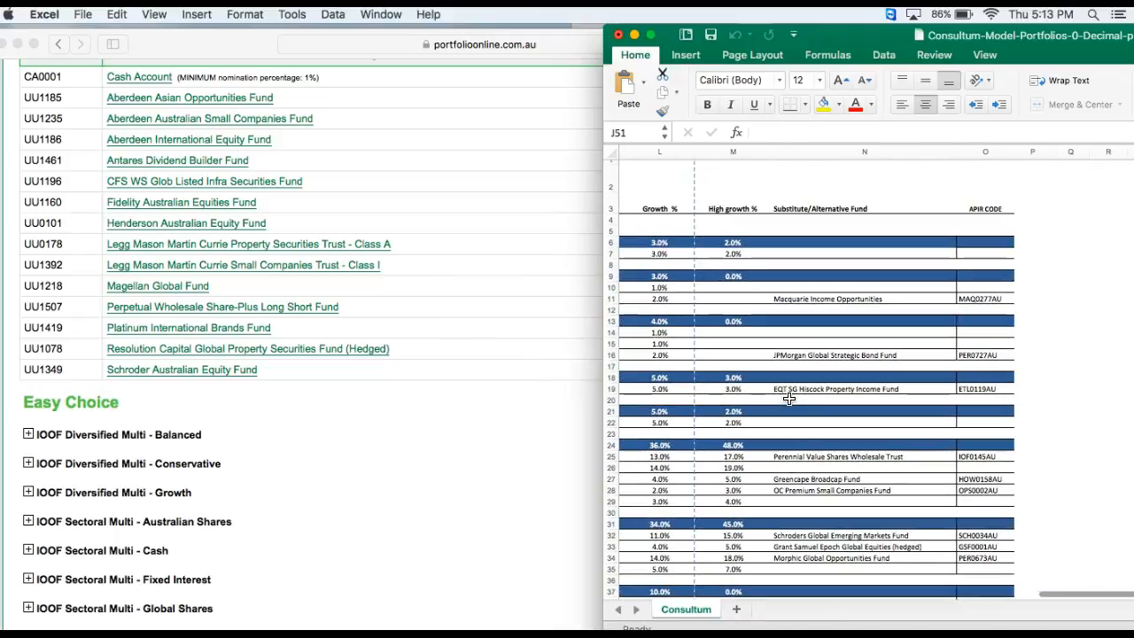
pyautogui.hscroll(-4, 789, 399)
pyautogui.click(410, 386)
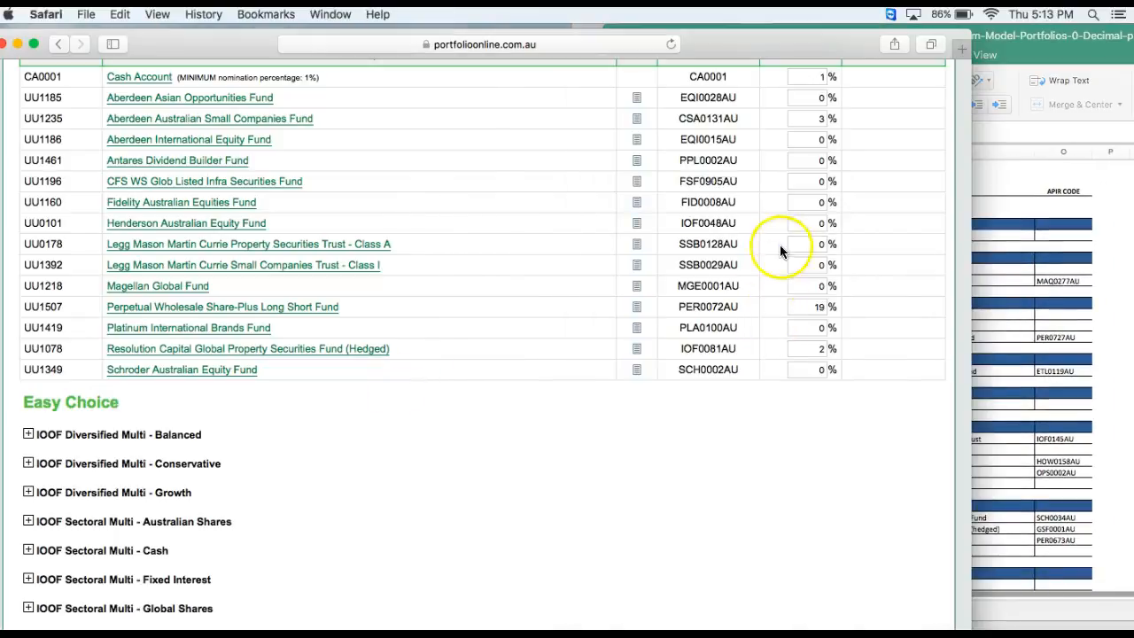
pyautogui.click(823, 243)
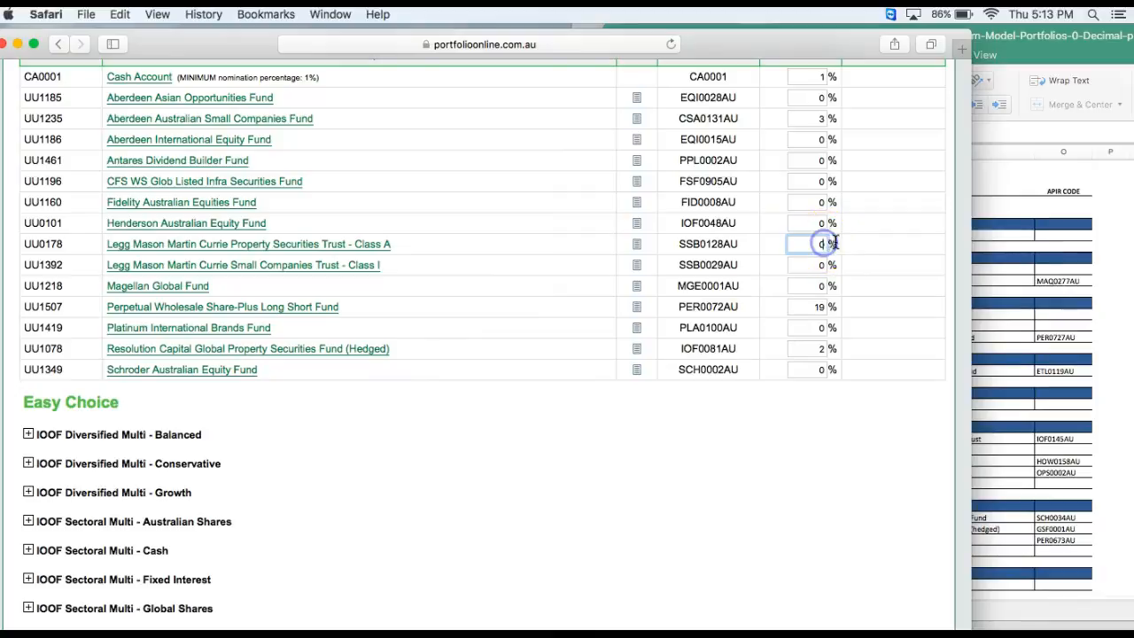
pyautogui.click(817, 223)
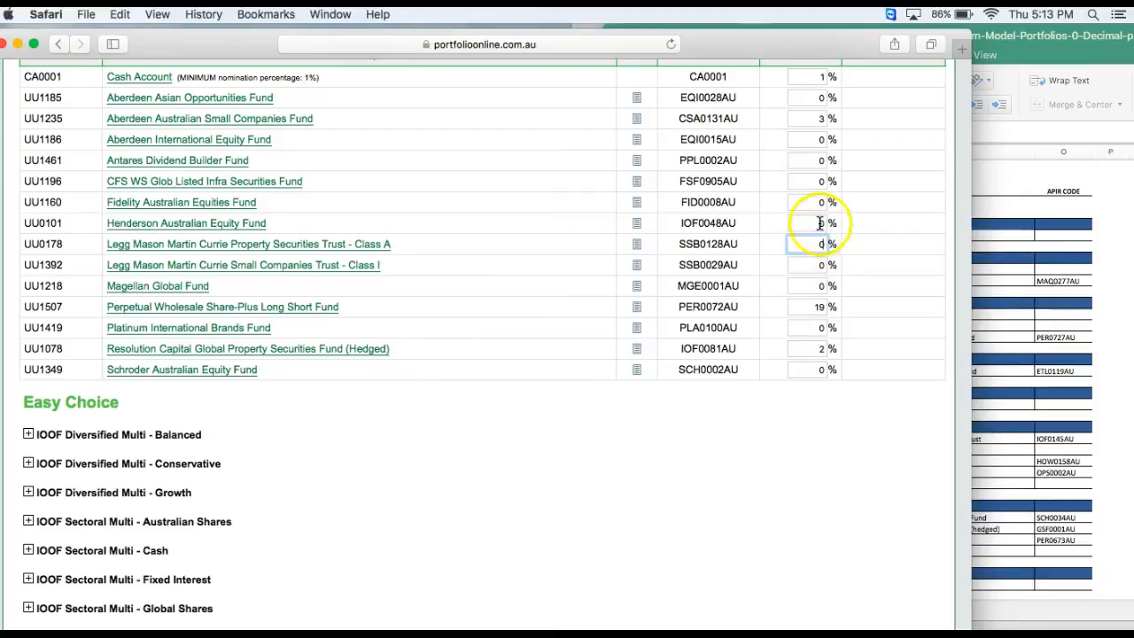
pyautogui.press('Tab')
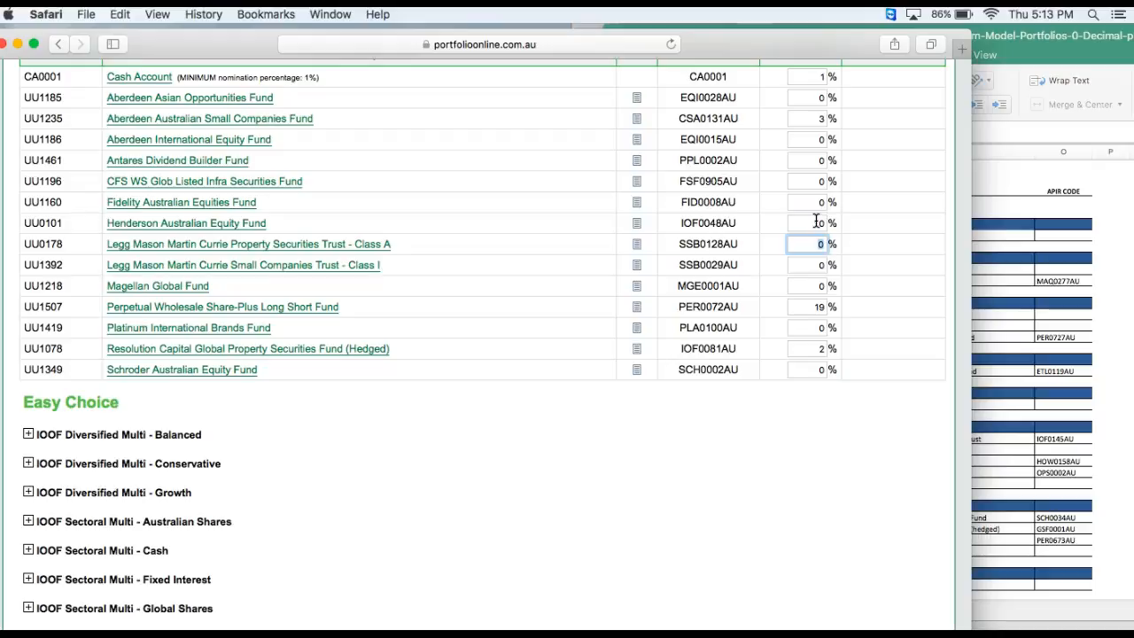
pyautogui.write('3')
pyautogui.press('Tab')
# Switch back to the Excel model portfolio to consult the remaining fund allocations
pyautogui.scroll(-1, 716, 321)
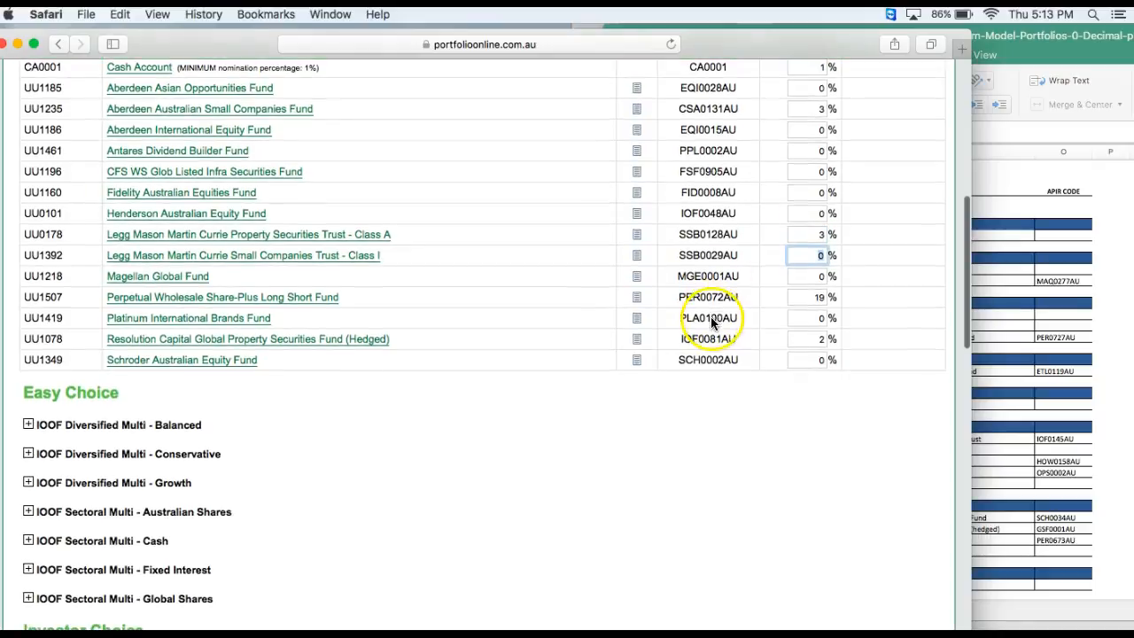
pyautogui.click(1070, 428)
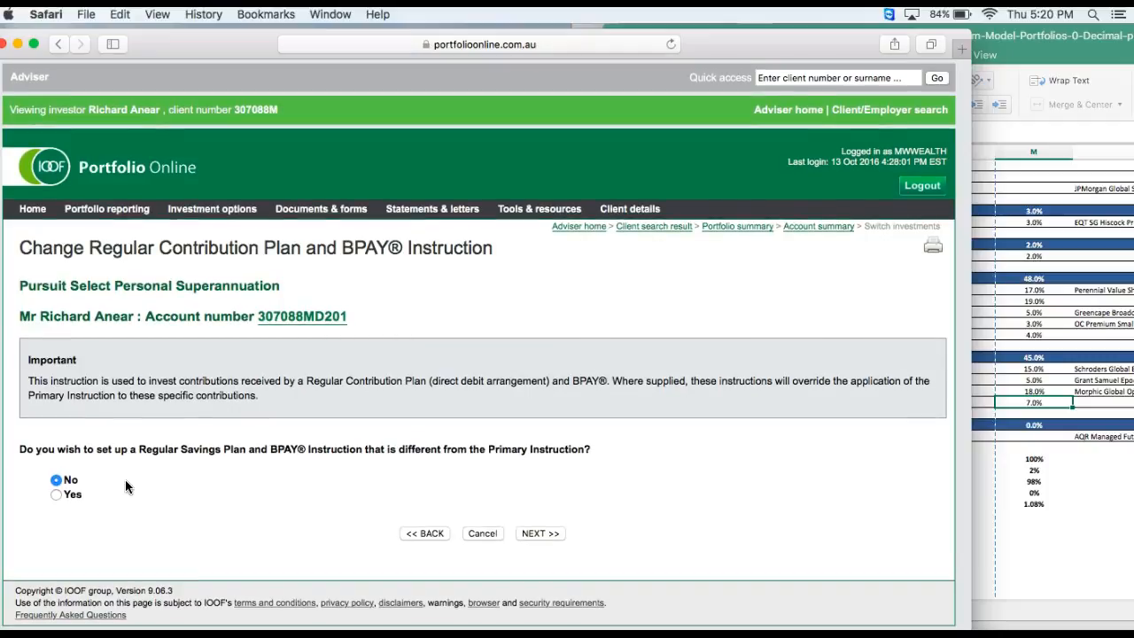
# View the income distribution re-investment page in a wider browser window and return to the regular contribution and BPAY instruction
pyautogui.click(536, 532)
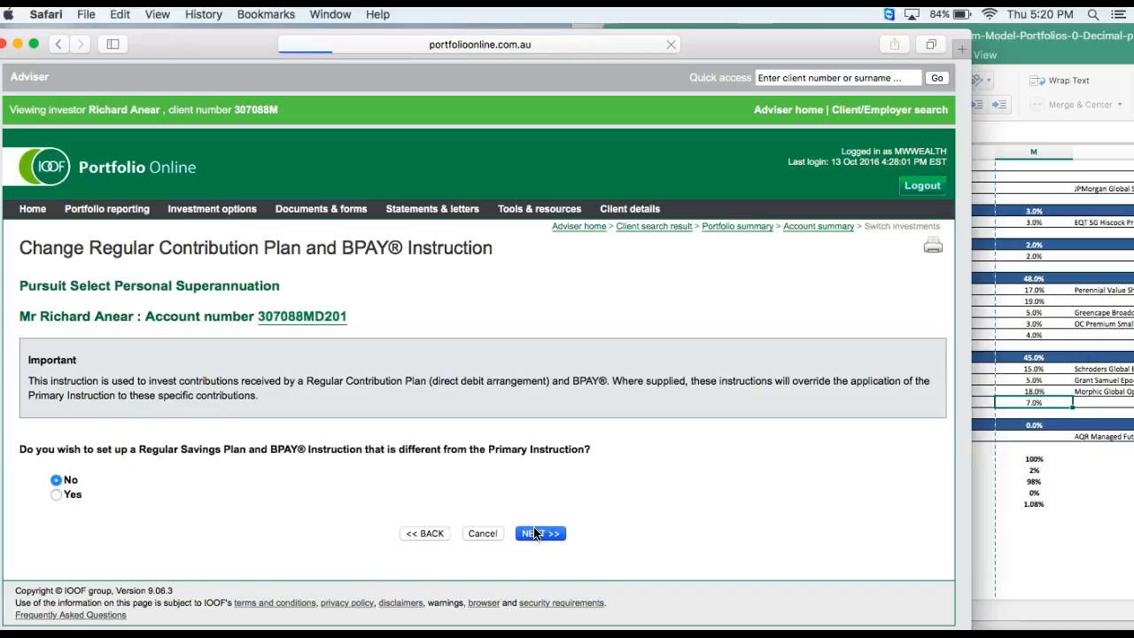
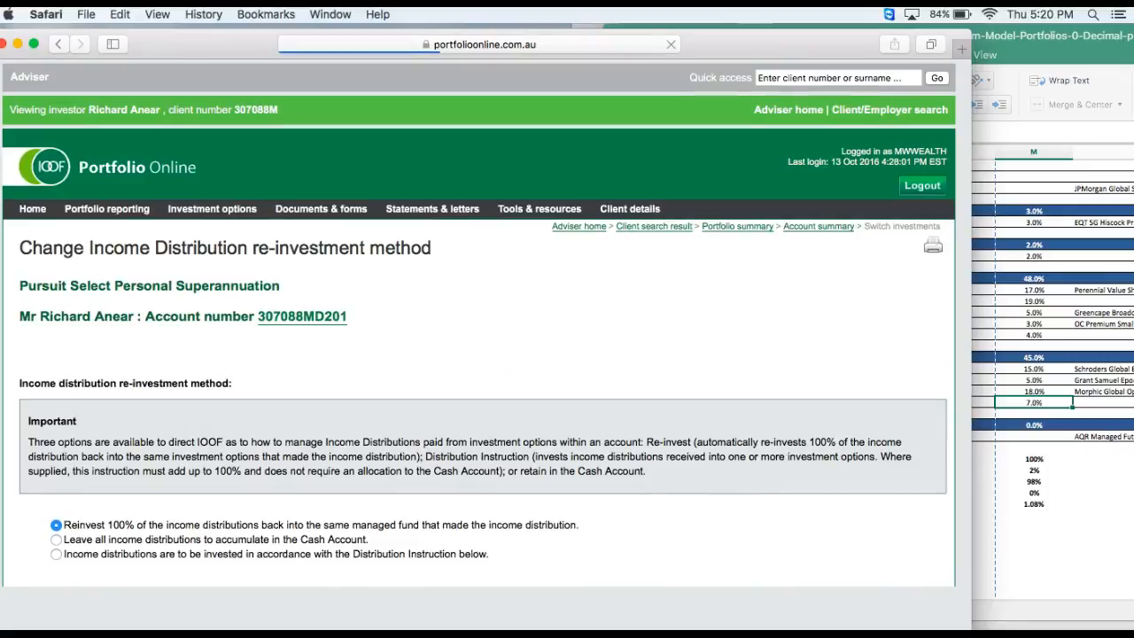
pyautogui.moveTo(971, 628); pyautogui.dragTo(1132, 620)
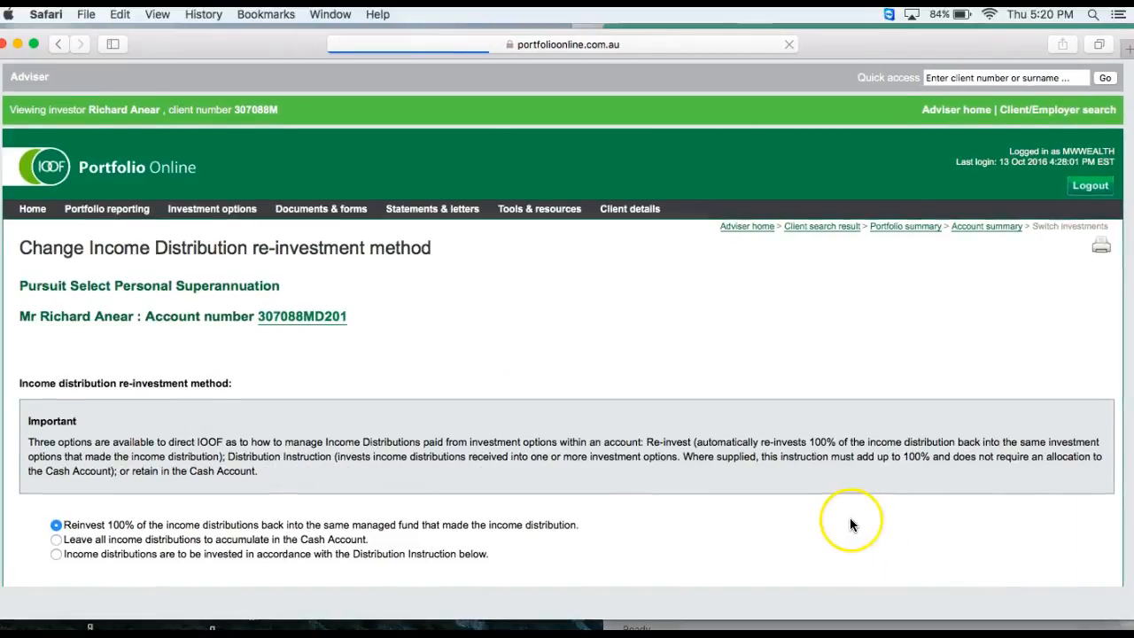
pyautogui.hscroll(-10, 854, 520)
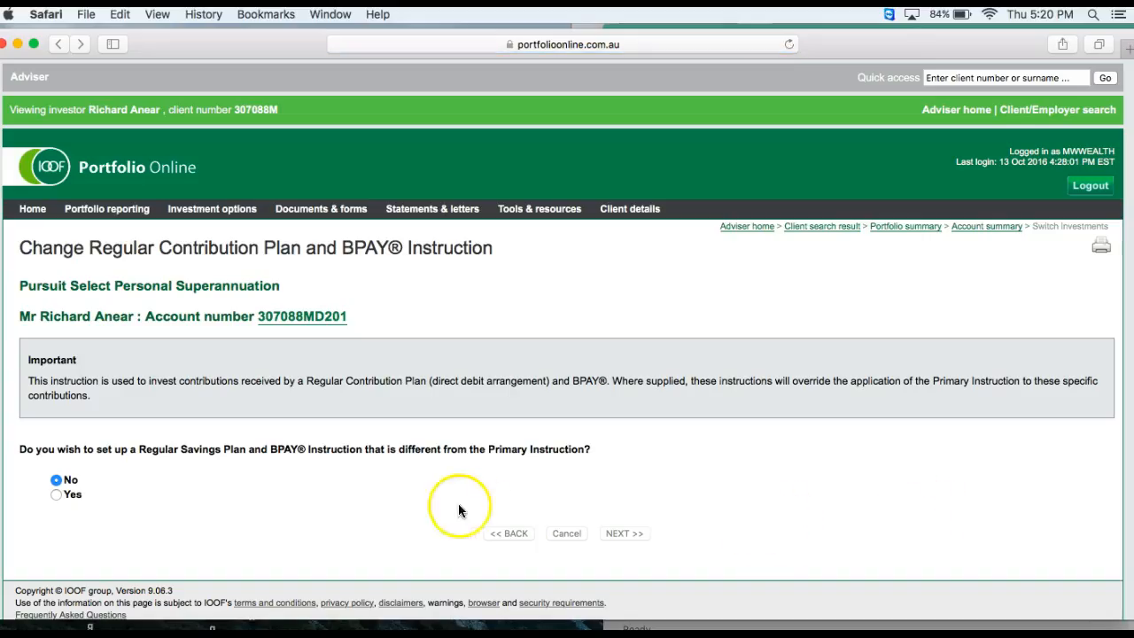
# Check what answering Yes to a separate Regular Savings Plan and BPAY instruction offers, and set the answer back to No
pyautogui.click(55, 498)
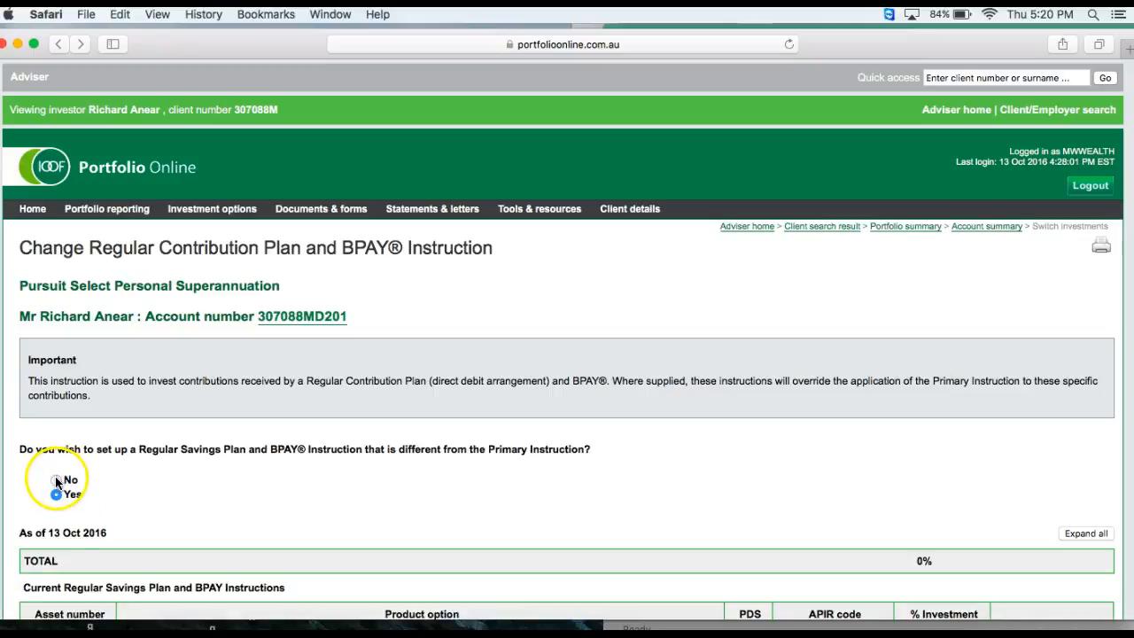
pyautogui.click(55, 481)
pyautogui.scroll(-2, 204, 496)
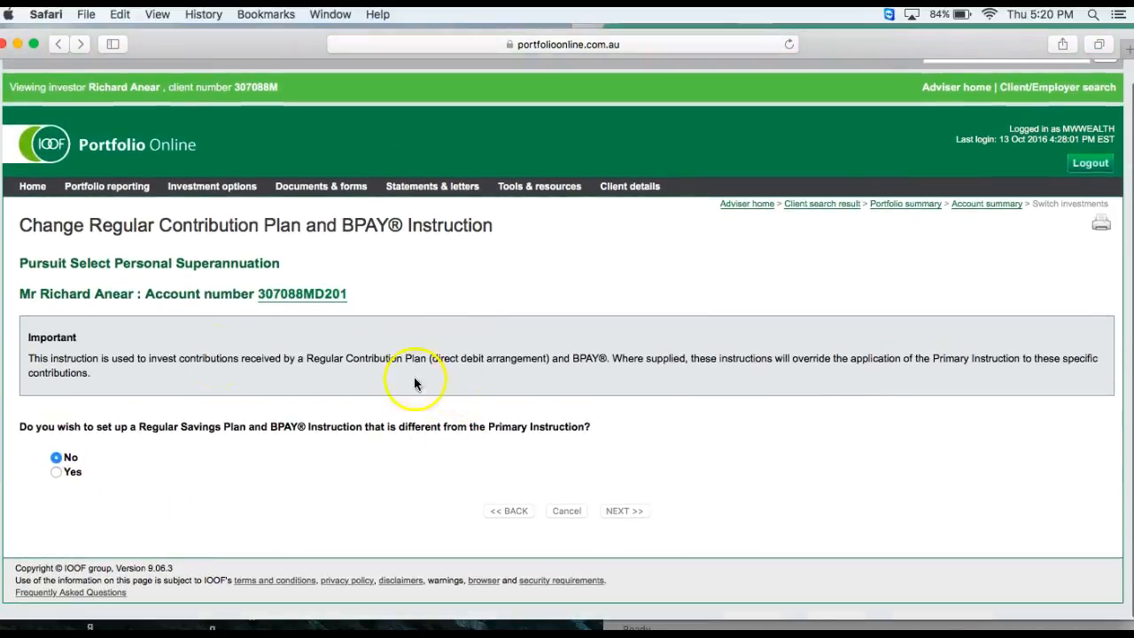